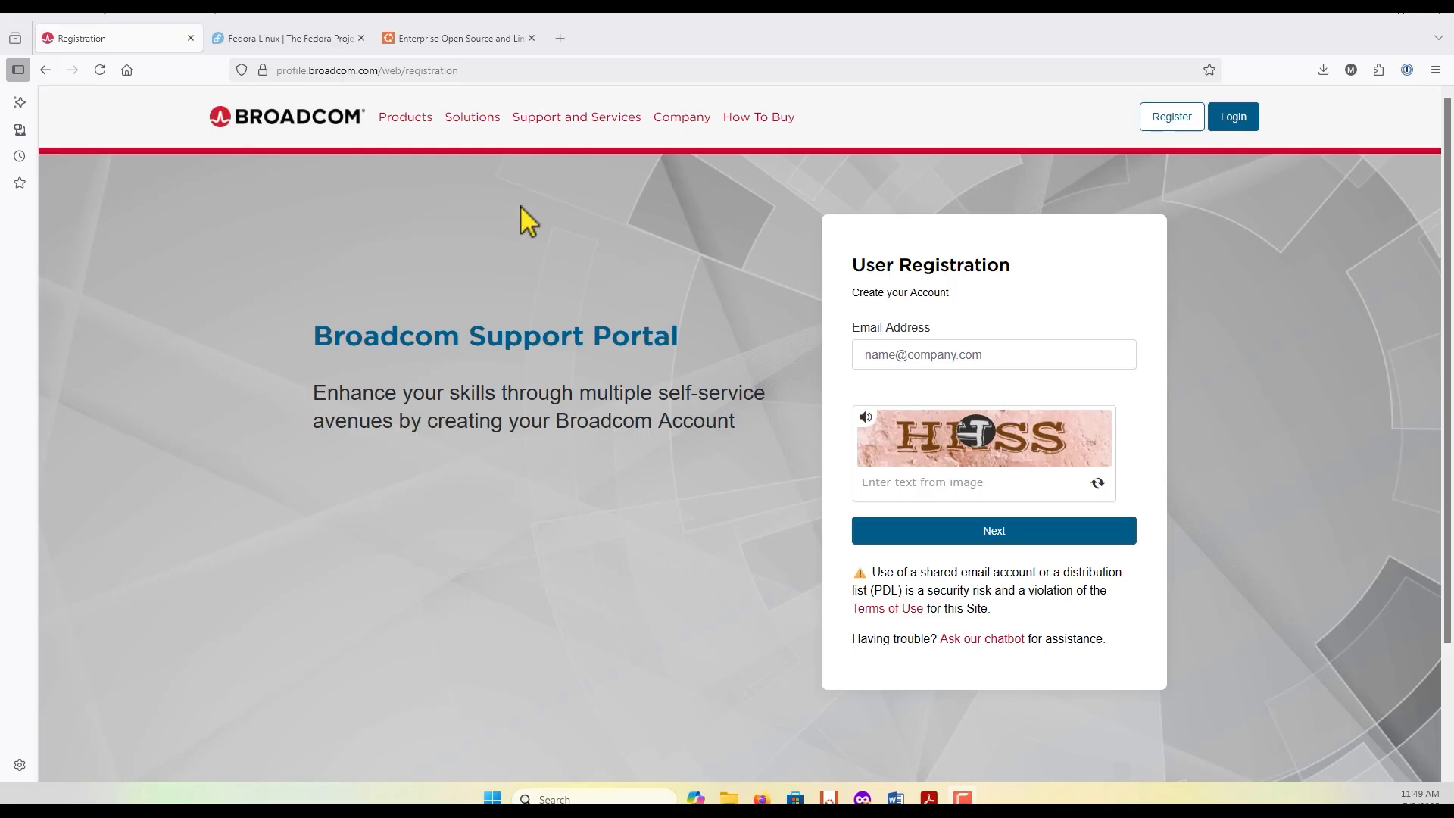
Step: Open support.broadcom.com and sign in to the support portal with the saved username
{"action": "left_click", "coordinate": [454, 70]}
{"action": "type", "text": "support.broadcomc.om"}
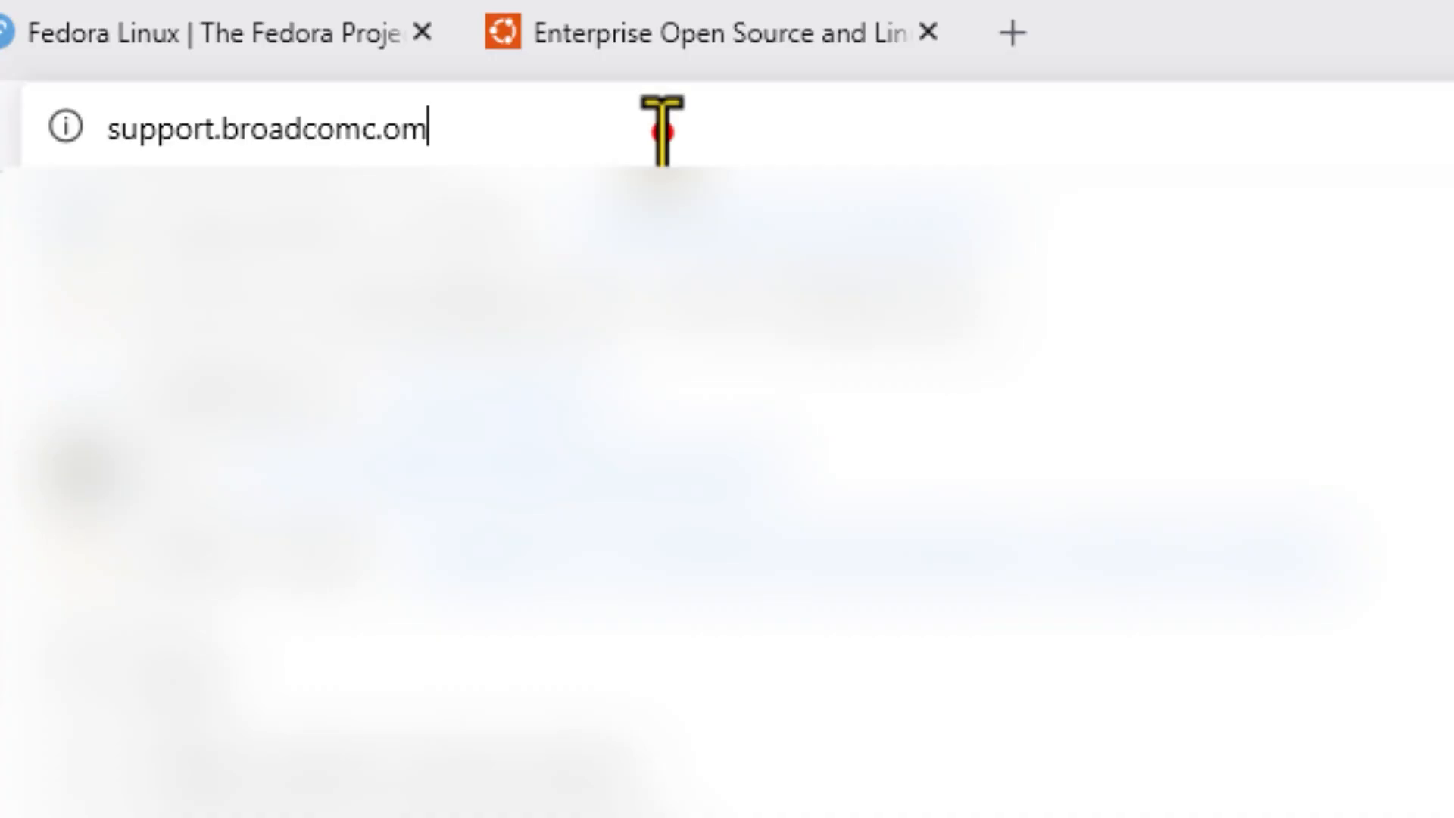
{"action": "triple_click", "coordinate": [442, 71]}
{"action": "type", "text": "supo"}
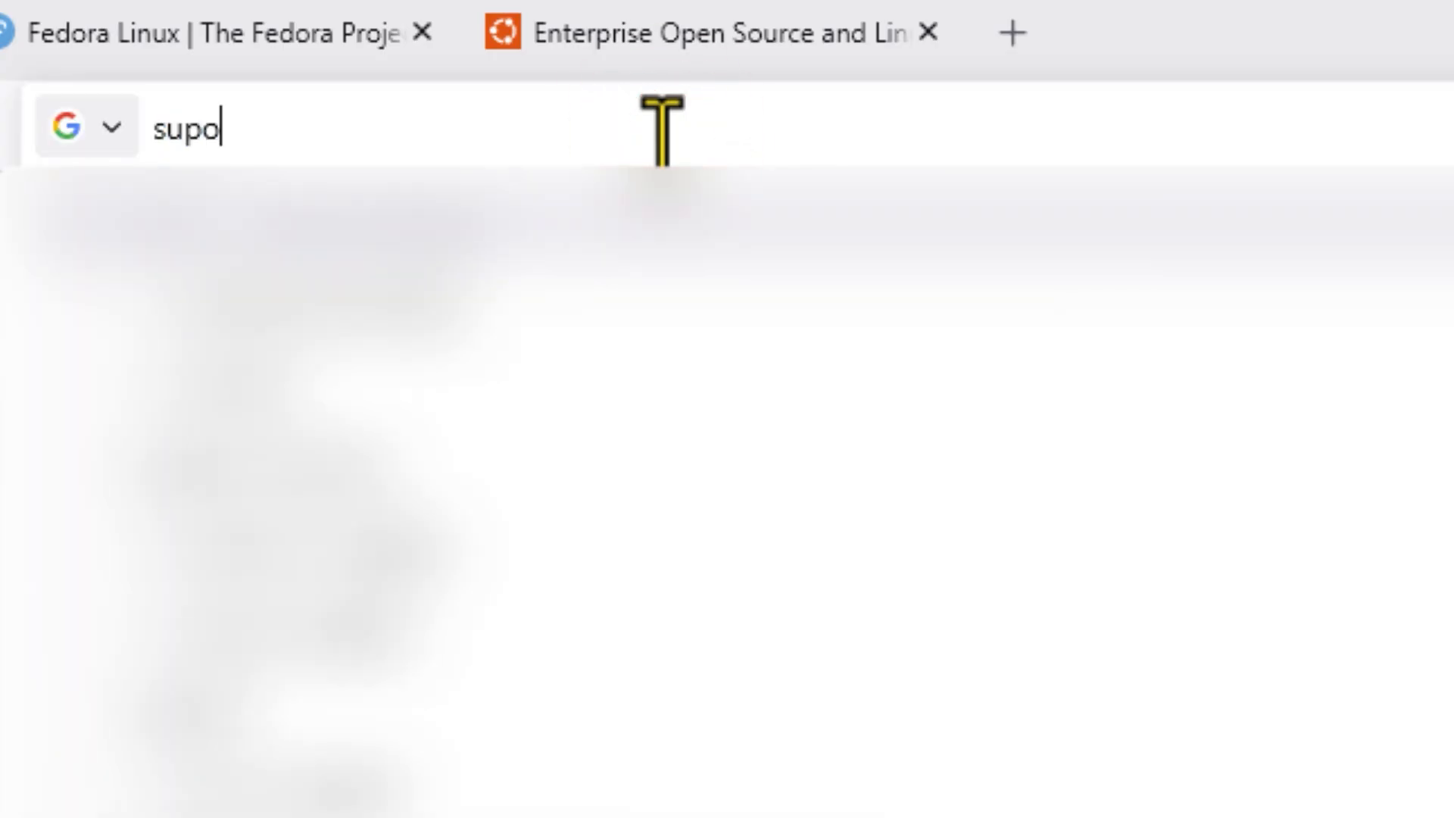
{"action": "key", "text": "BackSpace"}
{"action": "type", "text": "port"}
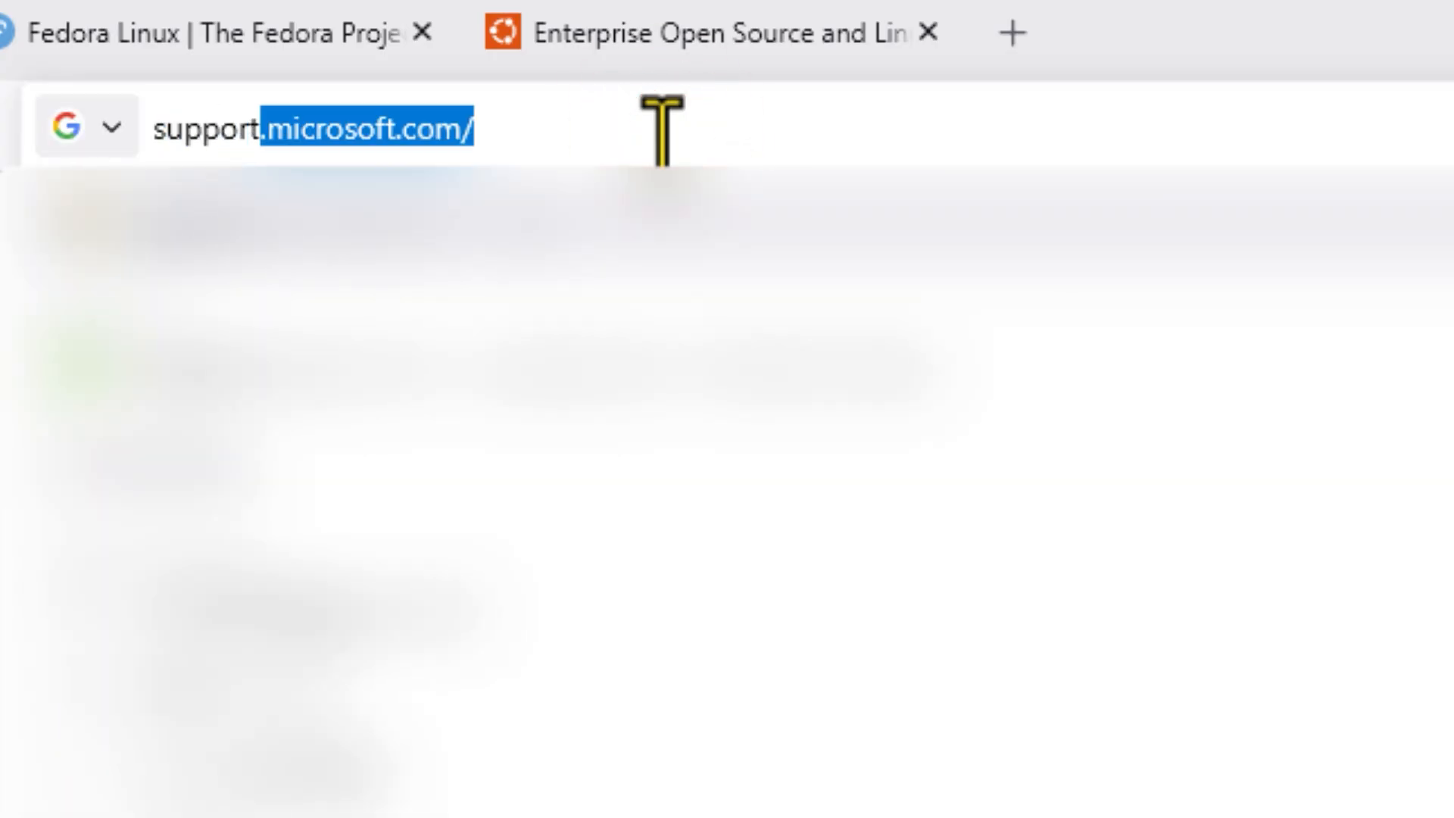
{"action": "type", "text": ".broadcom.com"}
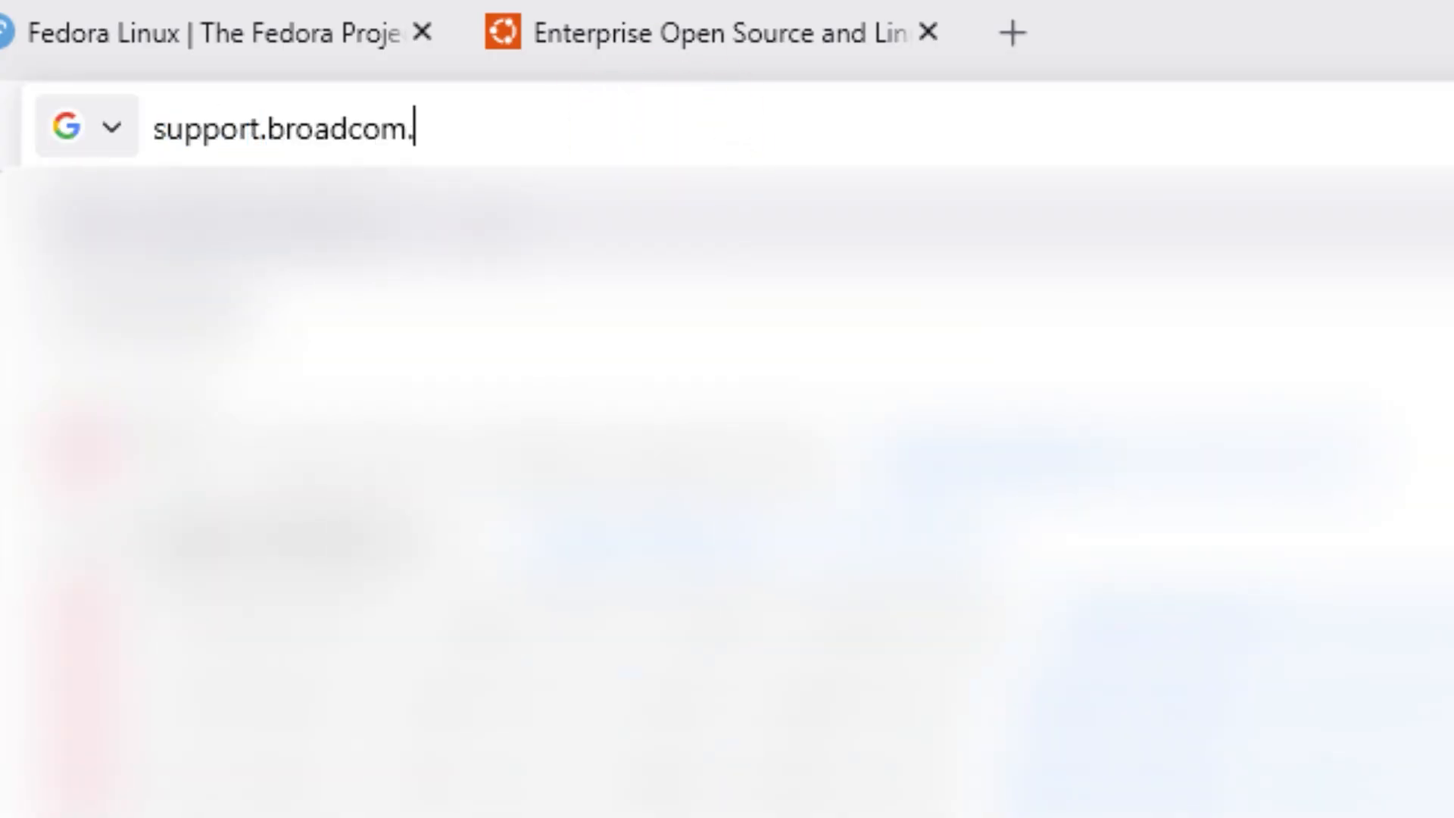
{"action": "key", "text": "Return"}
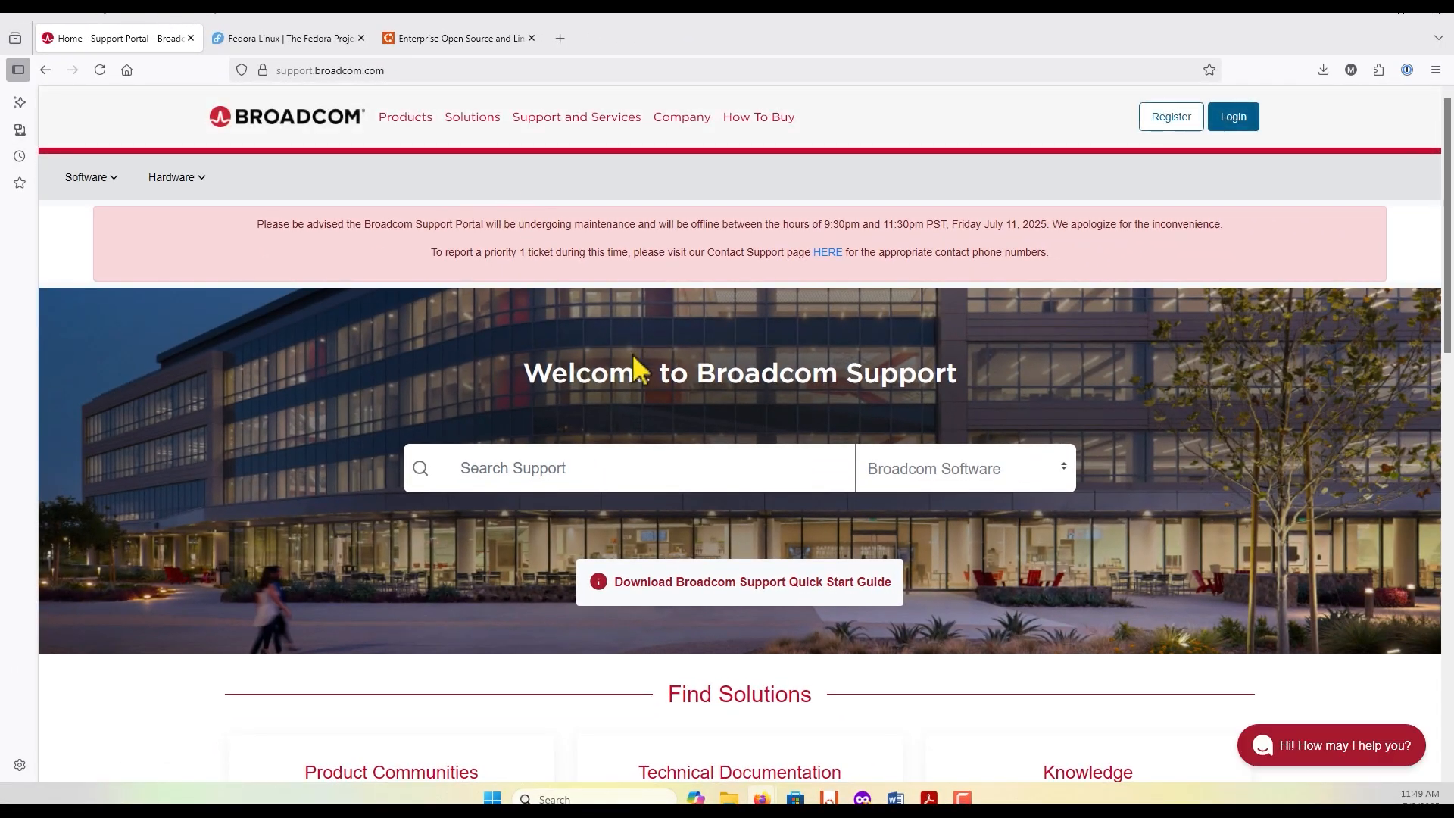
{"action": "left_click", "coordinate": [1233, 117]}
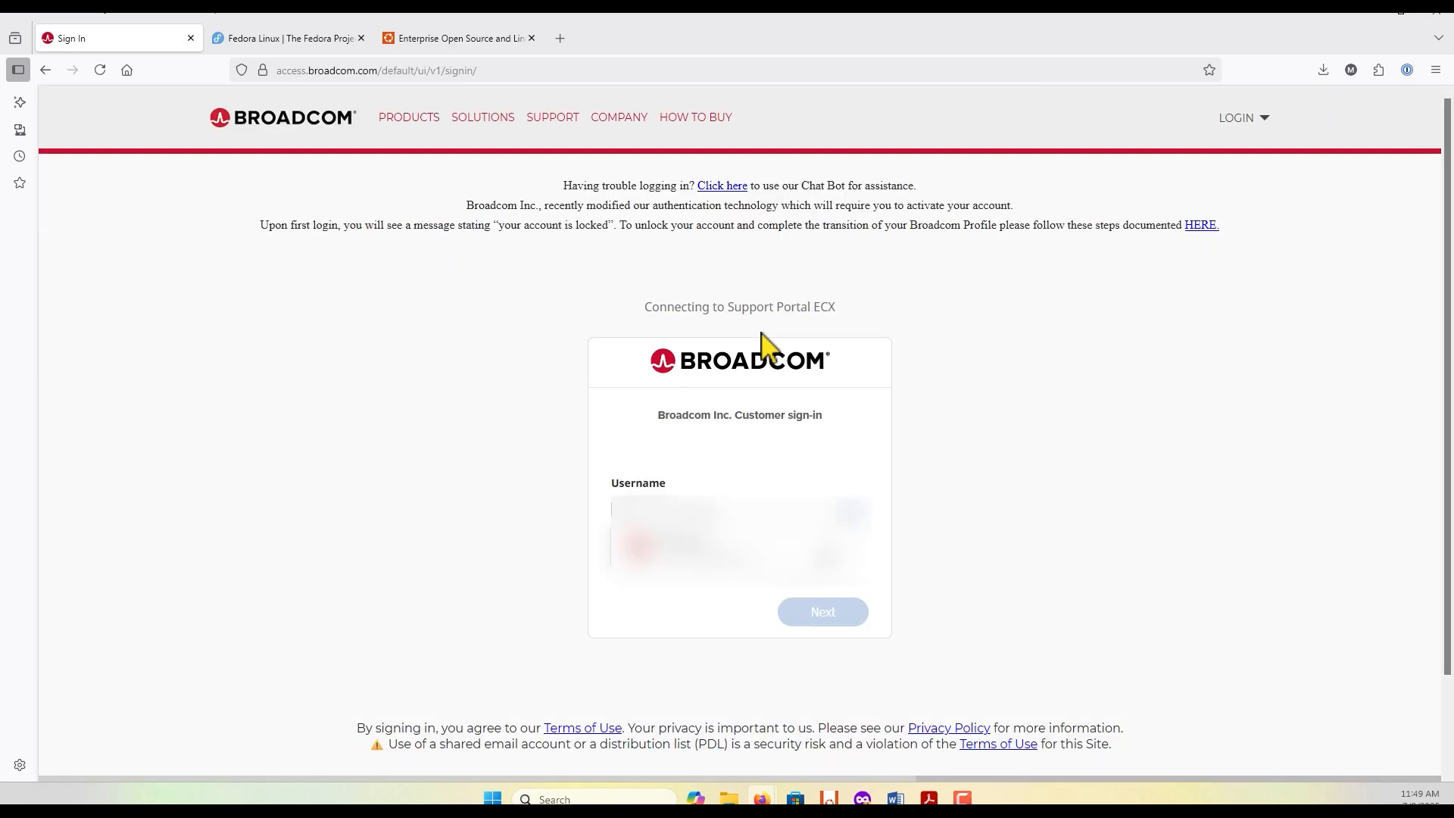
{"action": "left_click", "coordinate": [712, 543]}
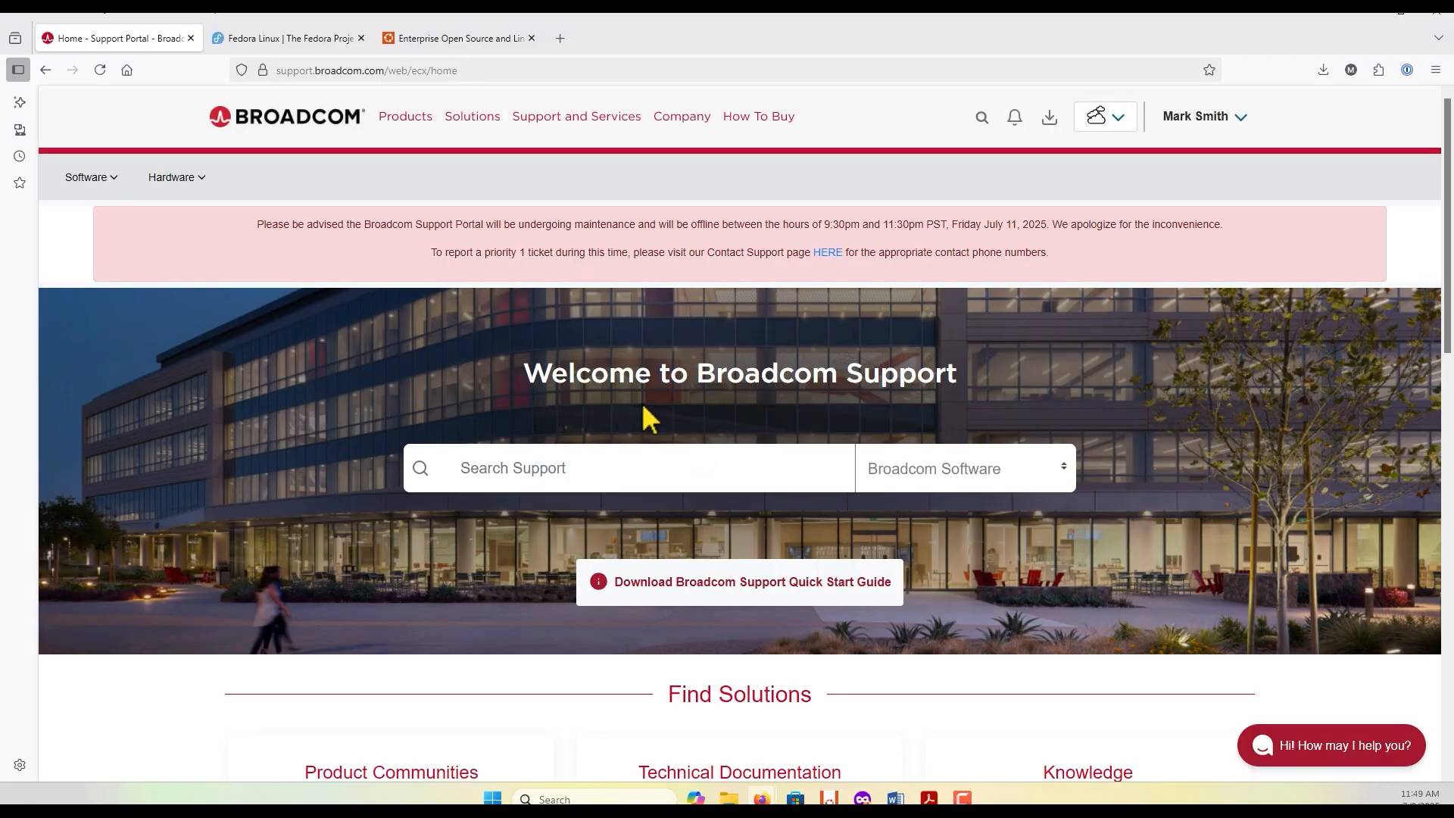
Step: Go to the VMware Cloud Foundation software's My Downloads page and open its free software downloads list
{"action": "left_click", "coordinate": [109, 183]}
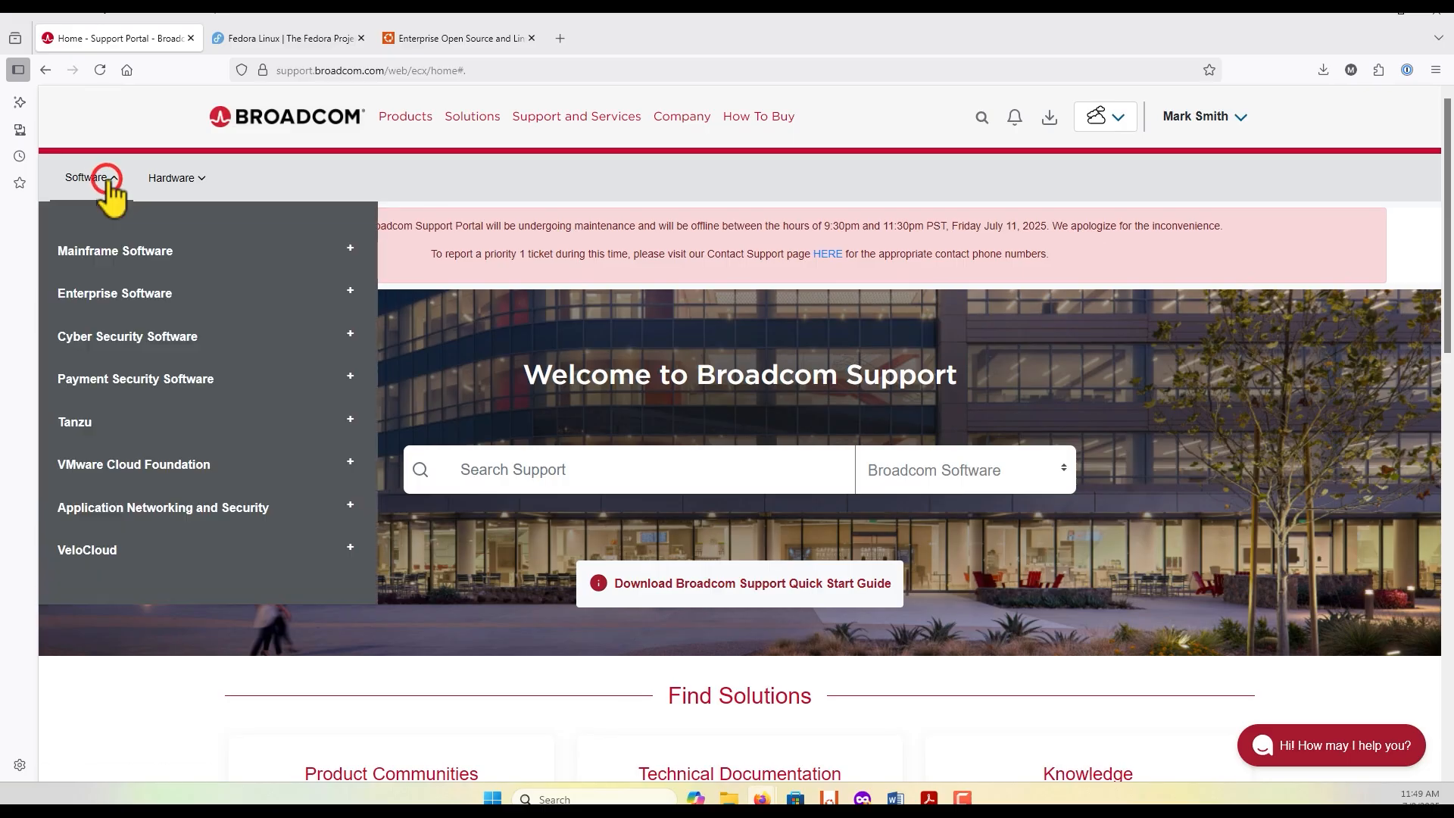
{"action": "left_click", "coordinate": [199, 465]}
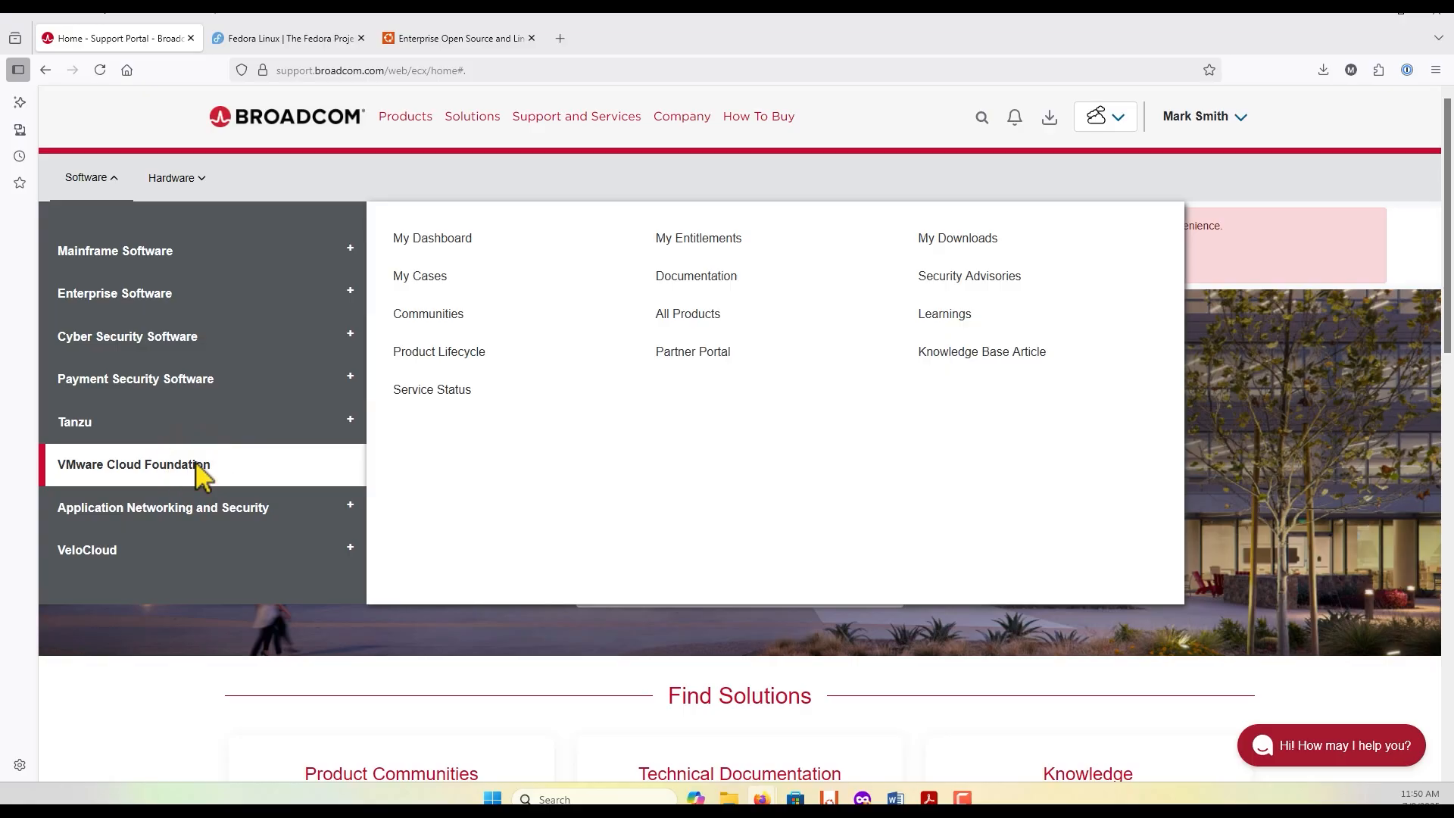
{"action": "left_click", "coordinate": [966, 240]}
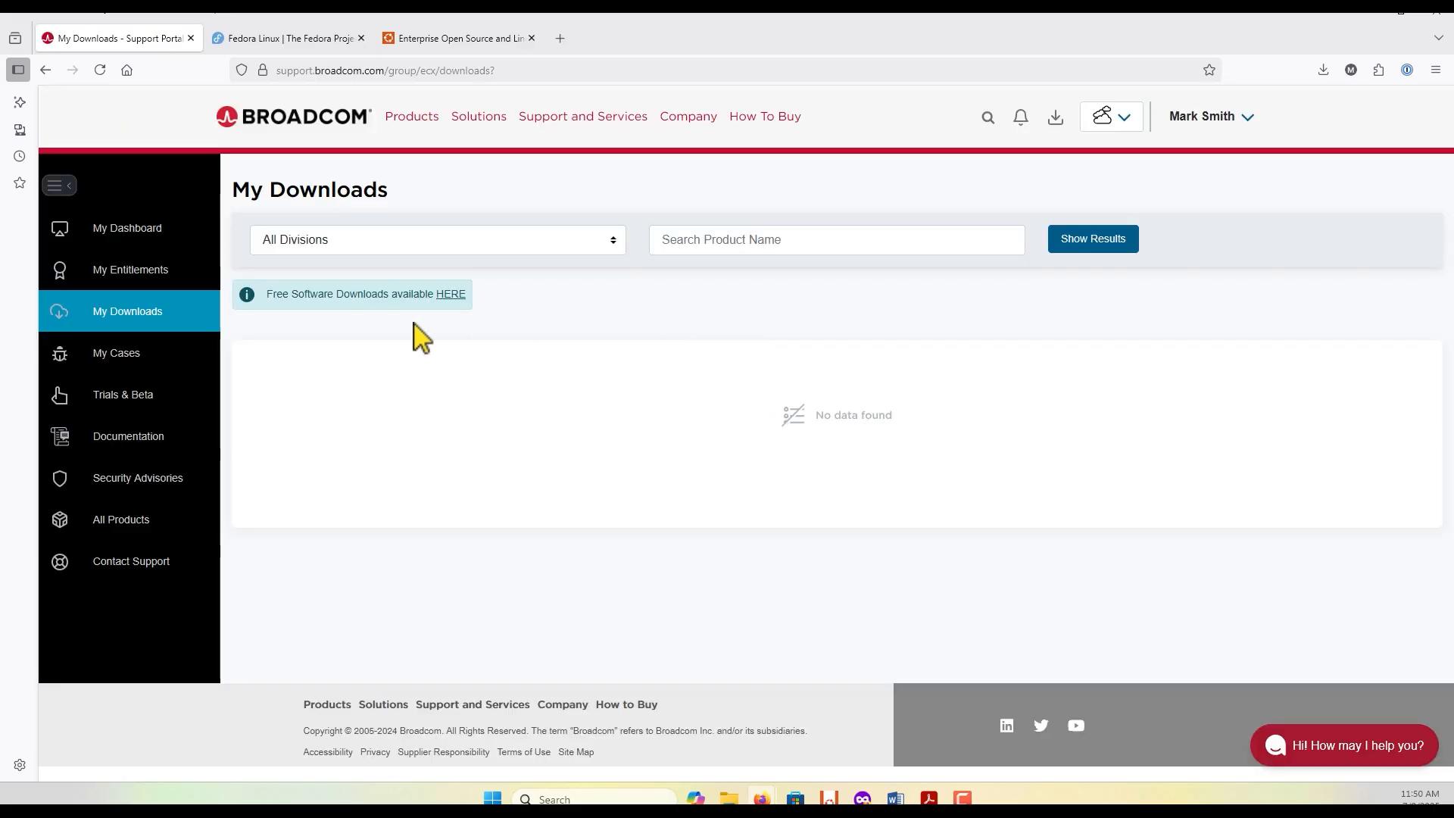
{"action": "left_click_drag", "start_coordinate": [265, 293], "coordinate": [426, 304]}
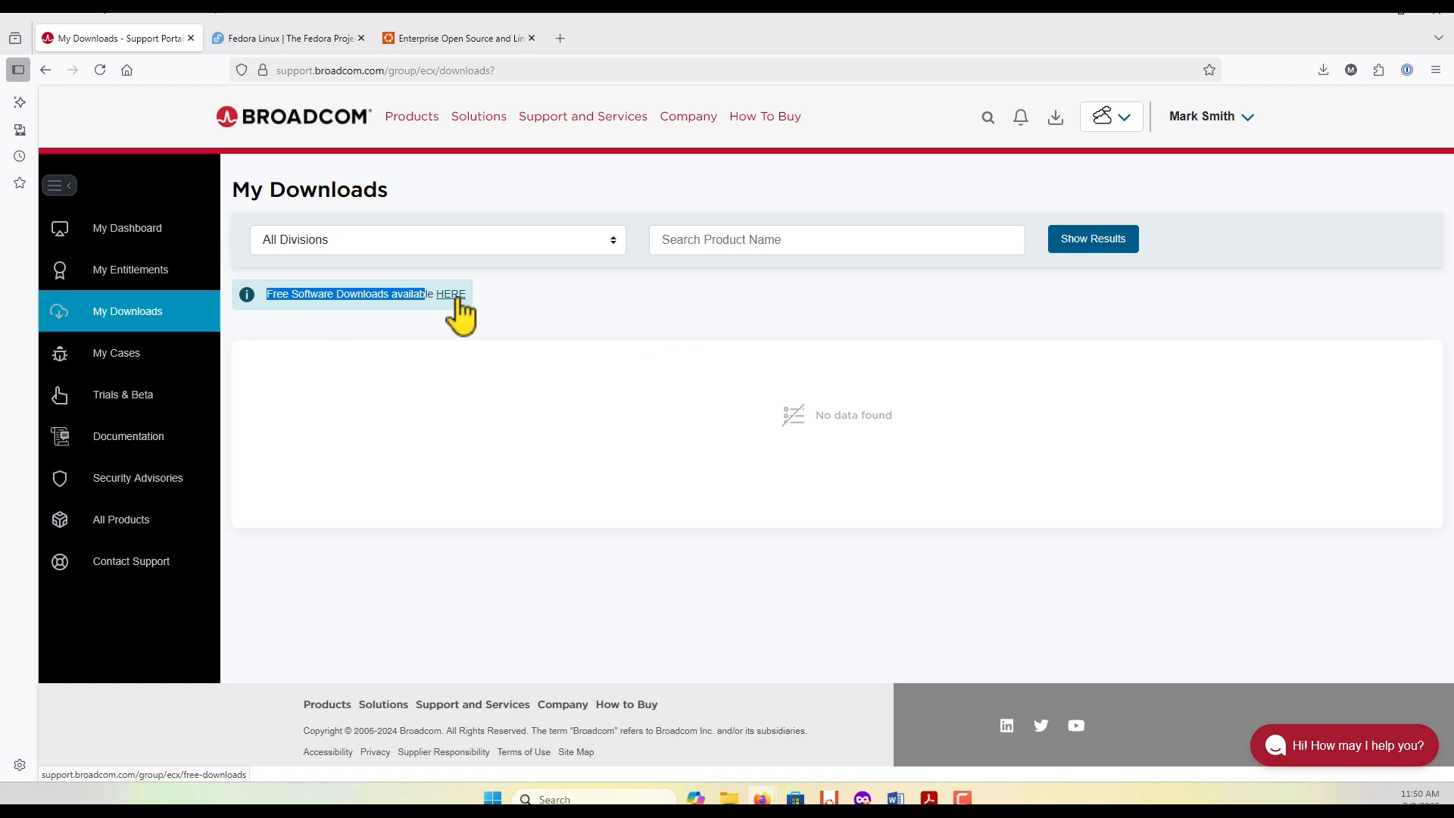
{"action": "left_click", "coordinate": [455, 294]}
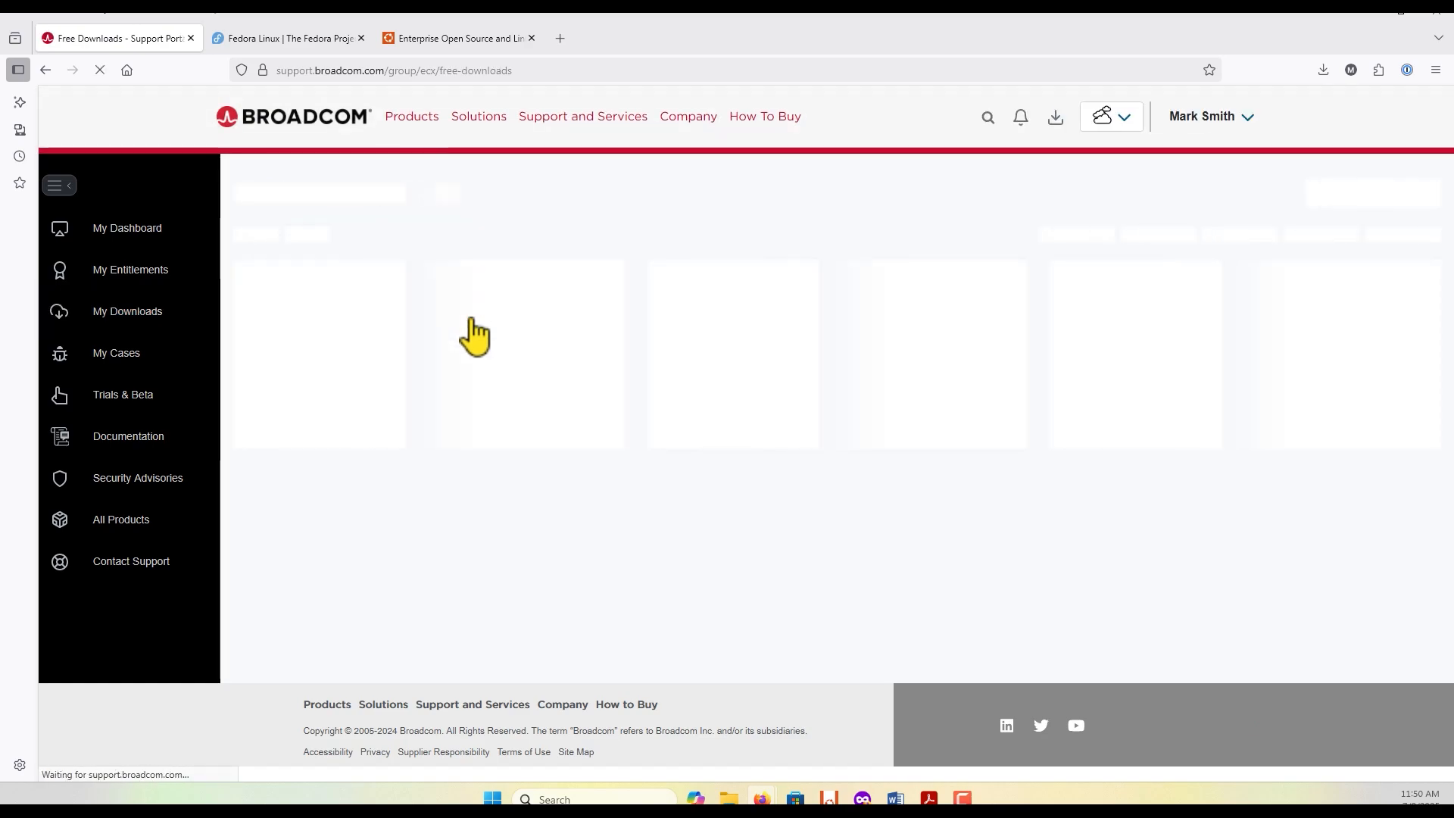
Step: Look through the free downloads list, check the VMware Fusion product page and return to the list
{"action": "scroll", "coordinate": [530, 422], "scroll_direction": "down", "scroll_amount": 3}
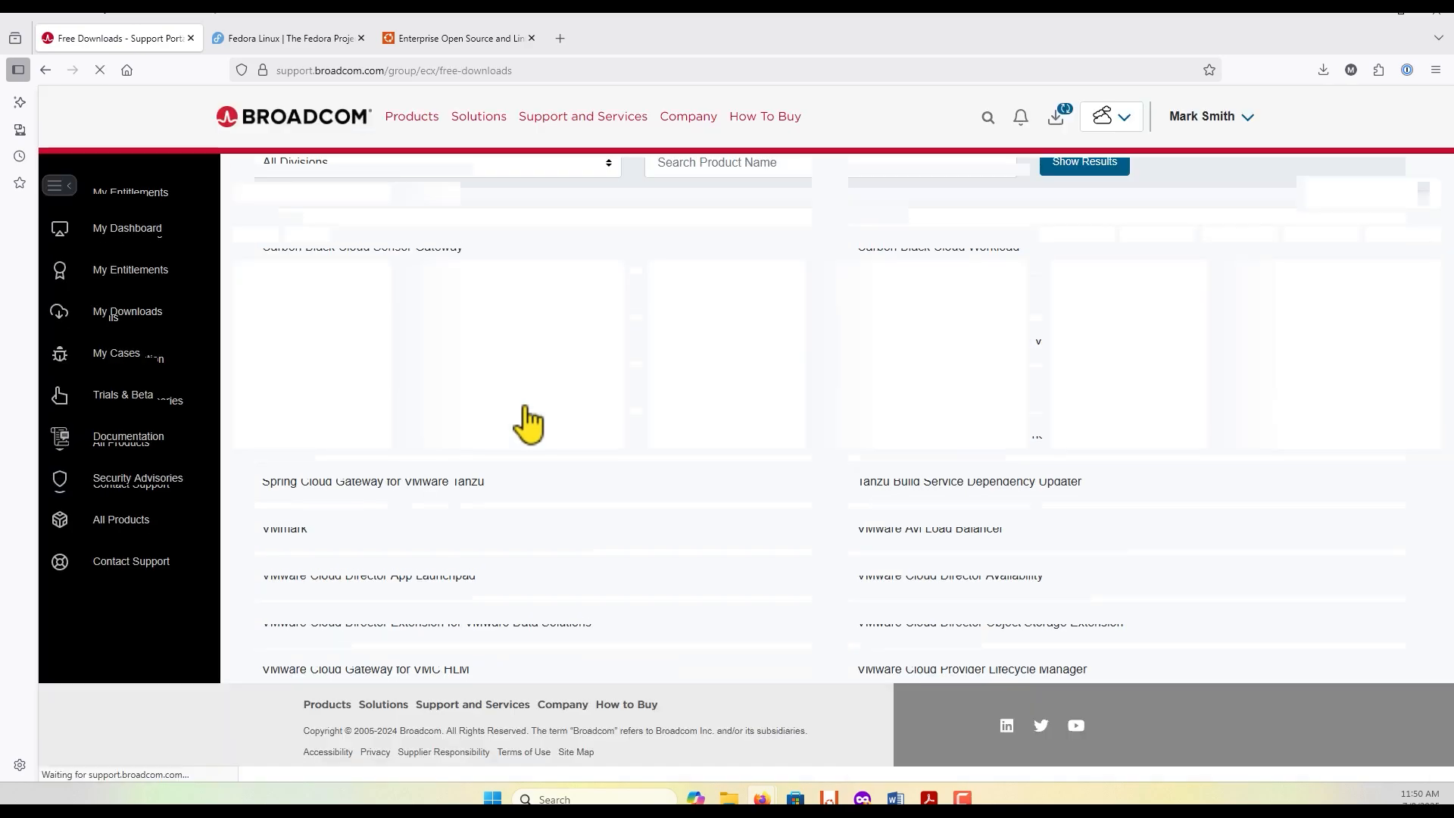
{"action": "scroll", "coordinate": [520, 422], "scroll_direction": "down", "scroll_amount": 3}
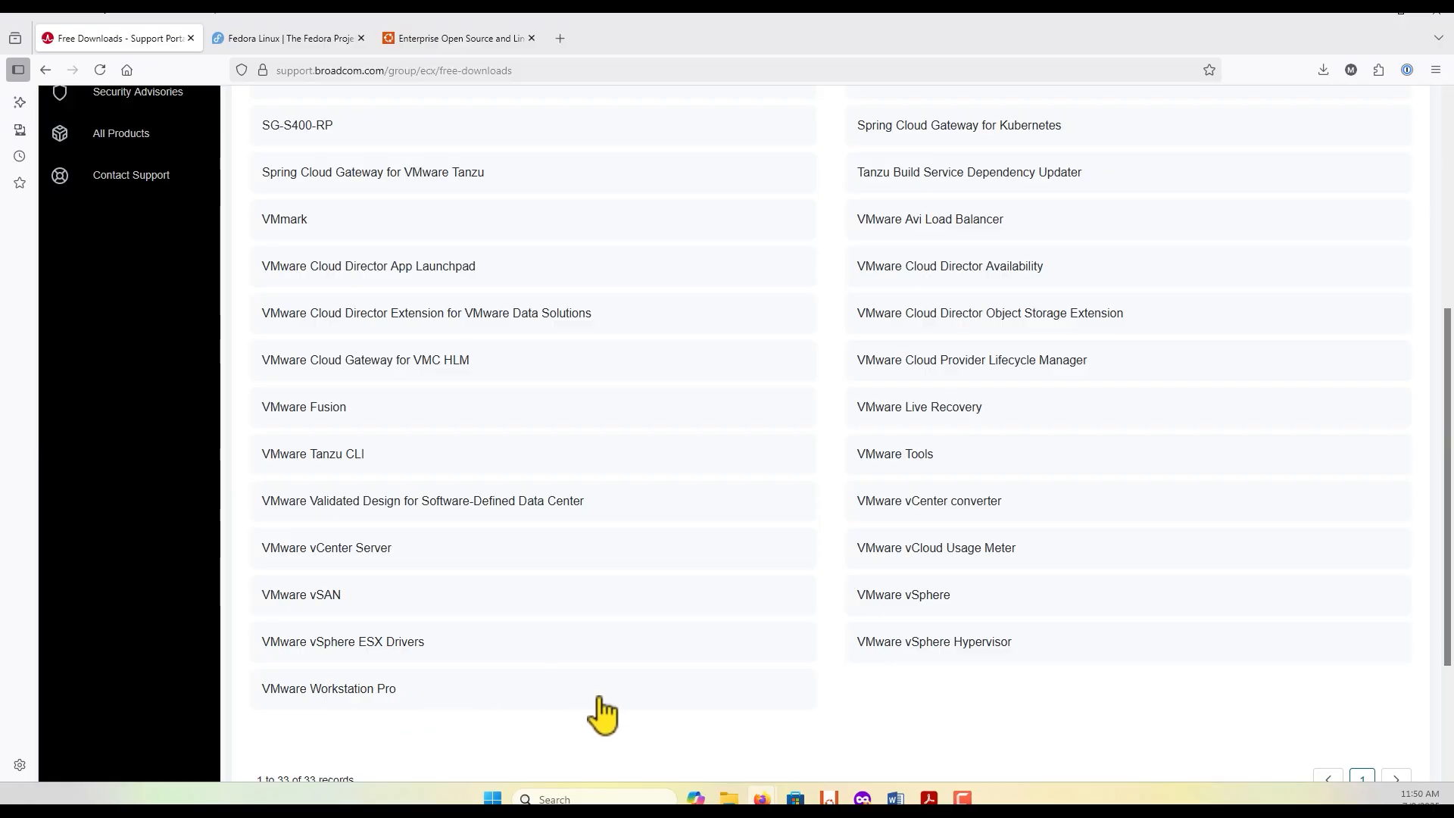
{"action": "scroll", "coordinate": [603, 714], "scroll_direction": "up", "scroll_amount": 1}
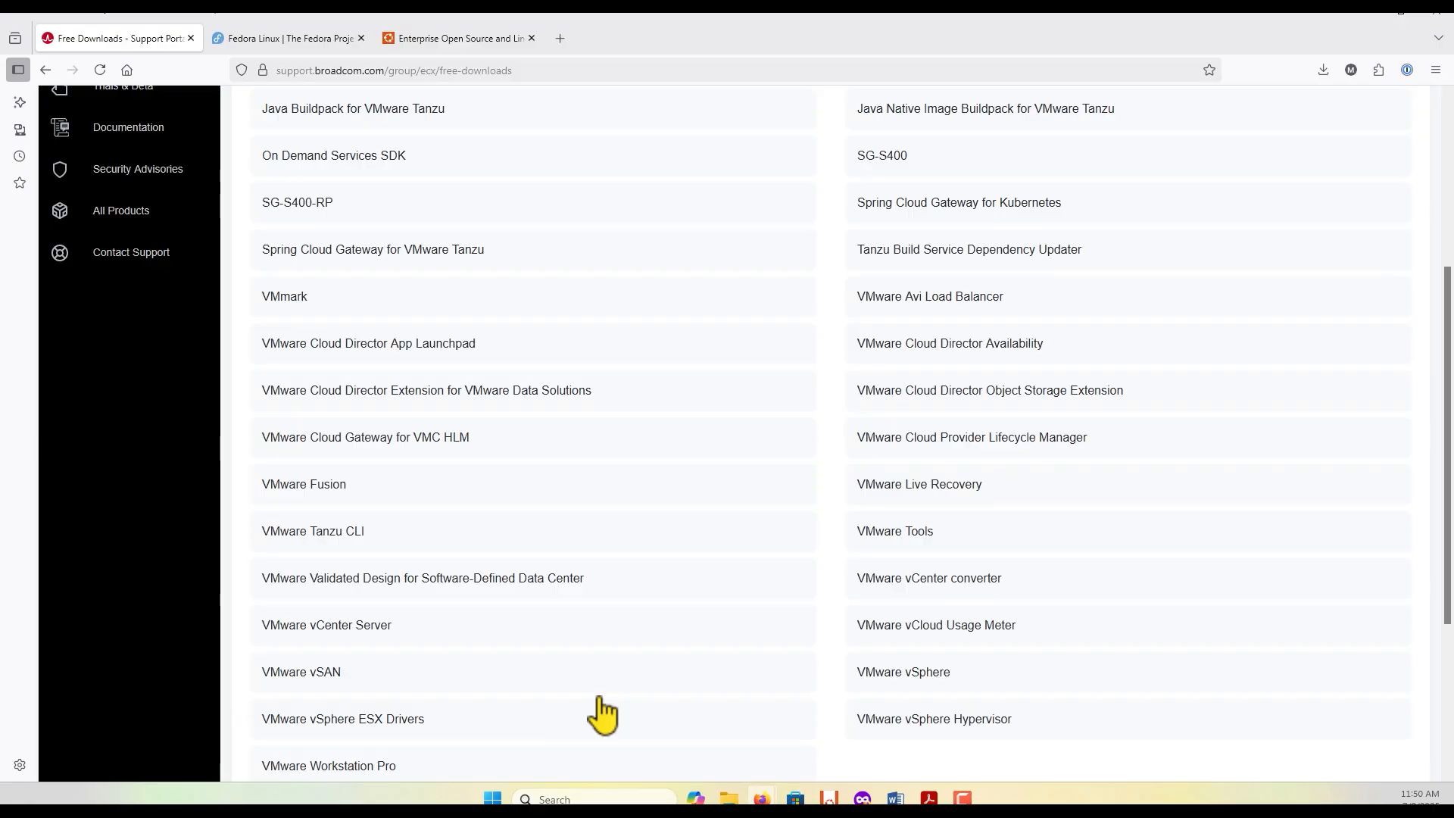
{"action": "scroll", "coordinate": [600, 698], "scroll_direction": "down", "scroll_amount": 1}
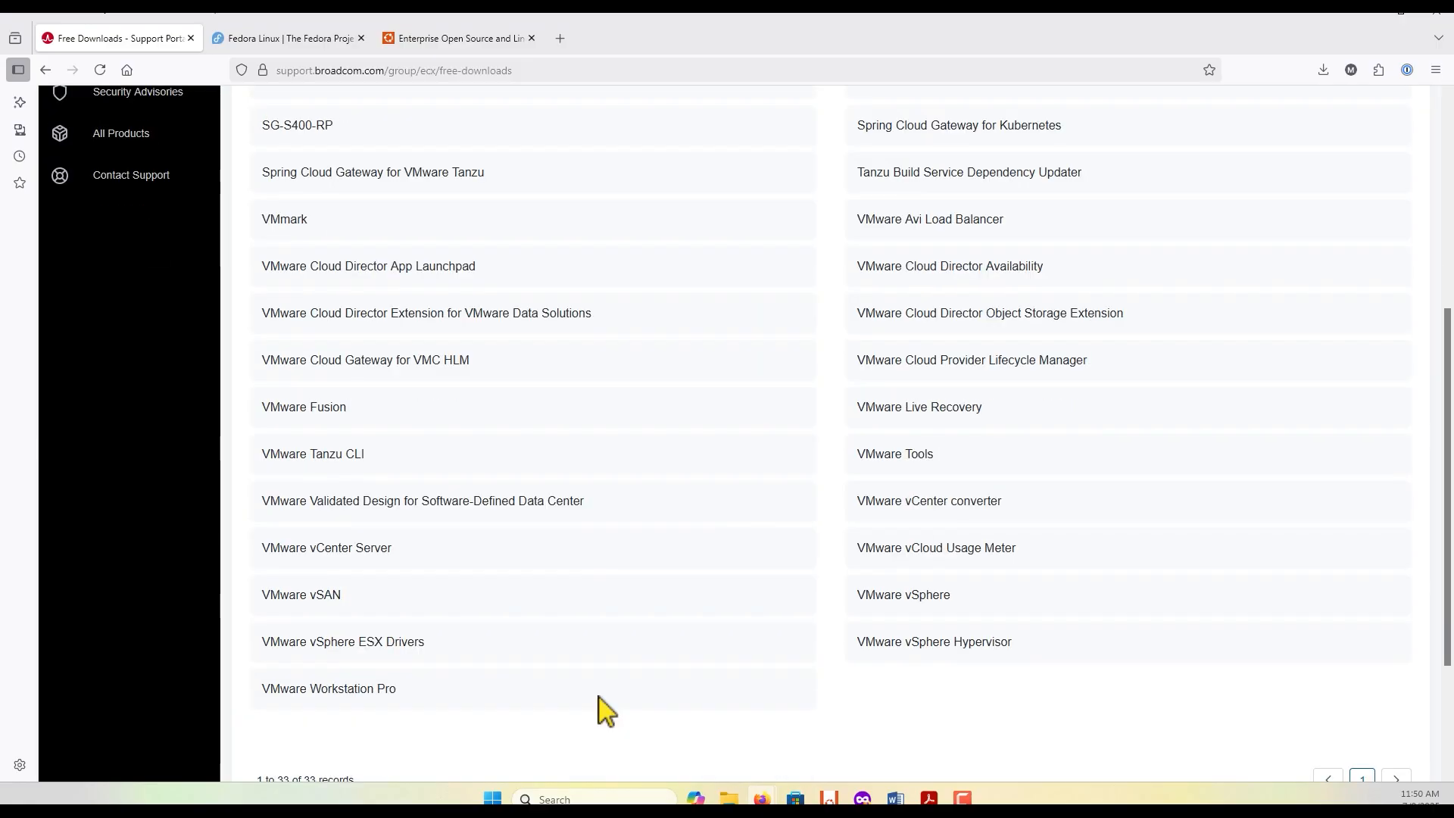
{"action": "left_click", "coordinate": [305, 409]}
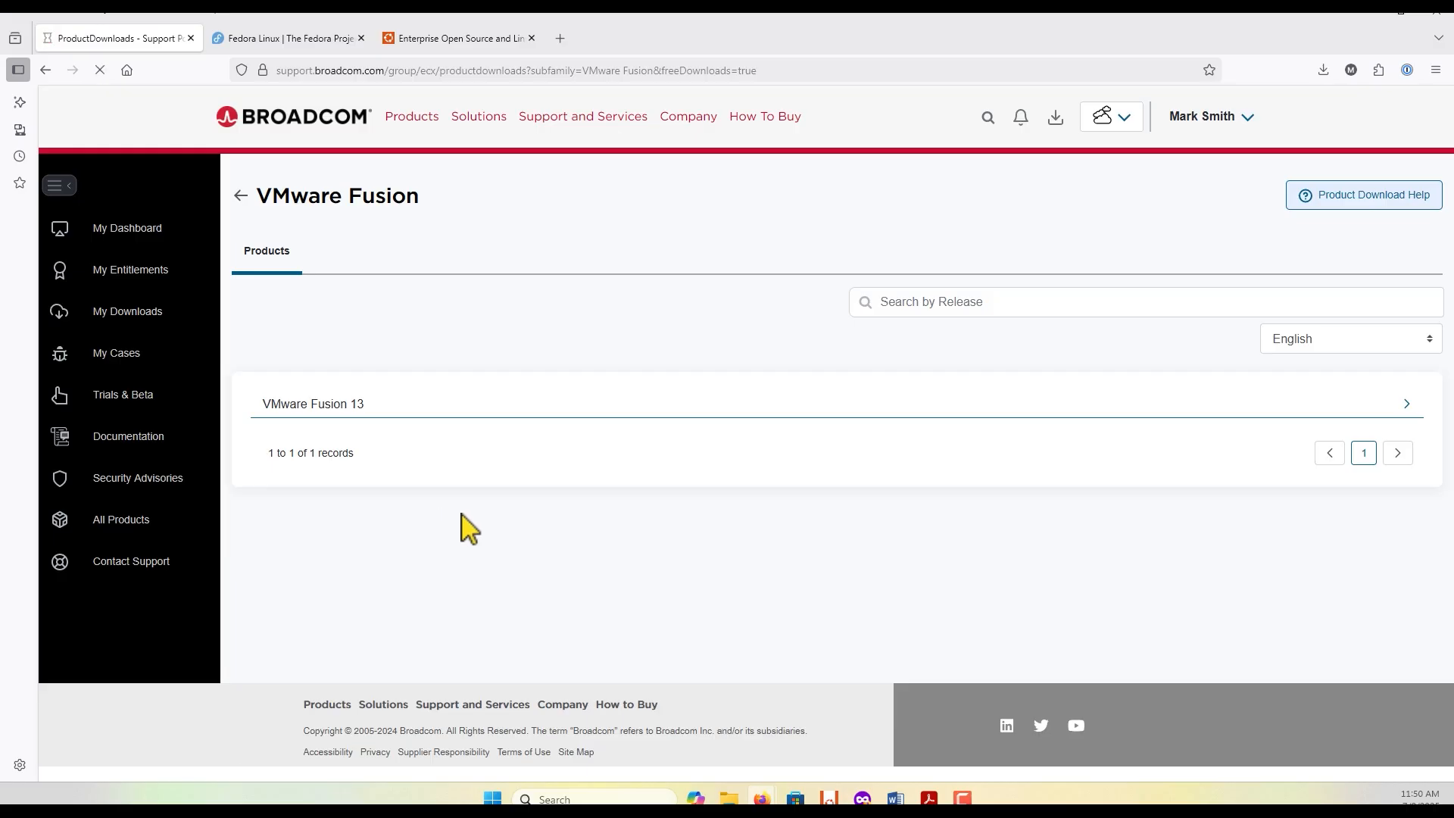
{"action": "key", "text": "alt+Left"}
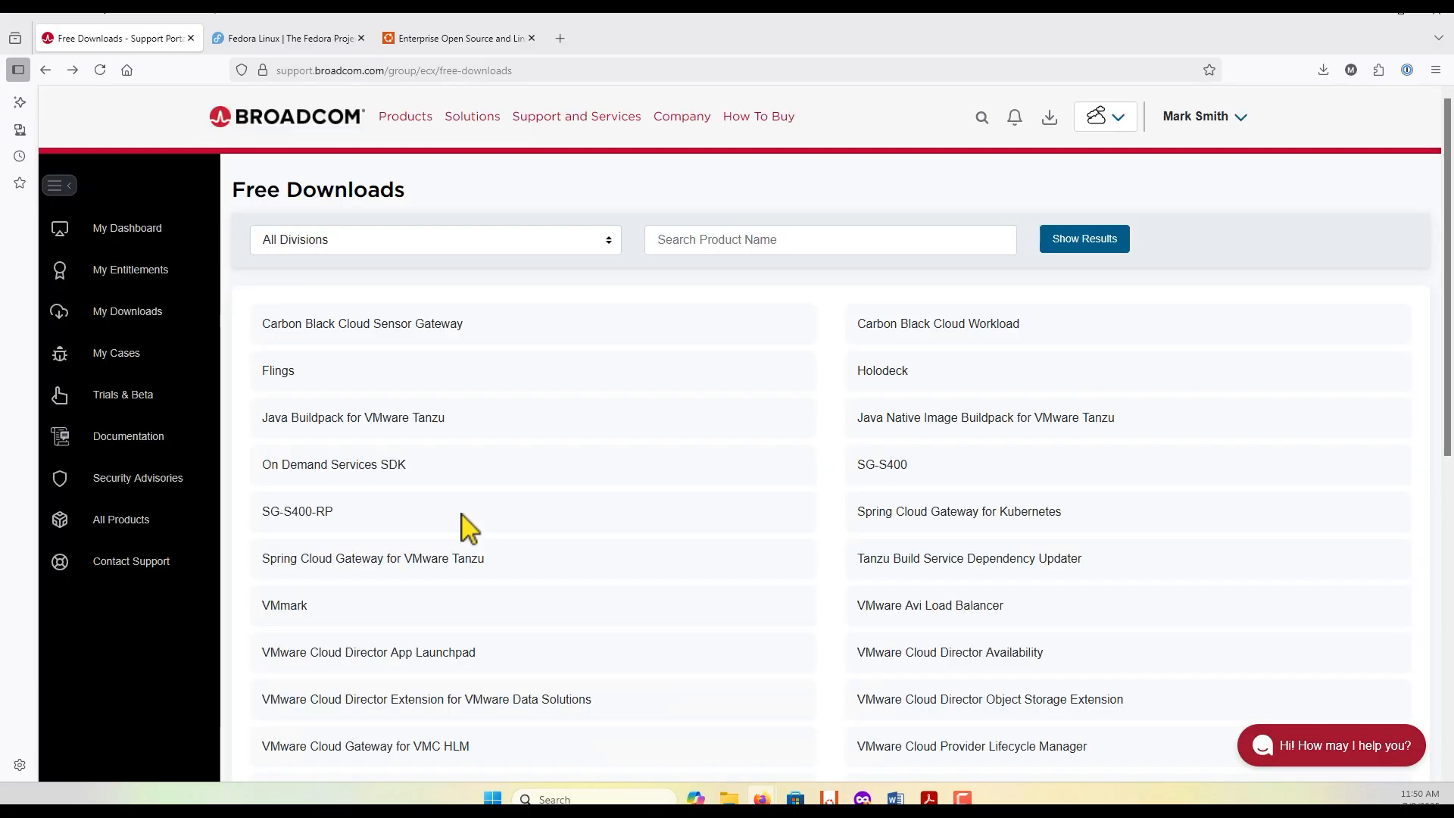
Step: Open the VMware Workstation Pro product page from the free downloads list
{"action": "scroll", "coordinate": [466, 534], "scroll_direction": "down", "scroll_amount": 5}
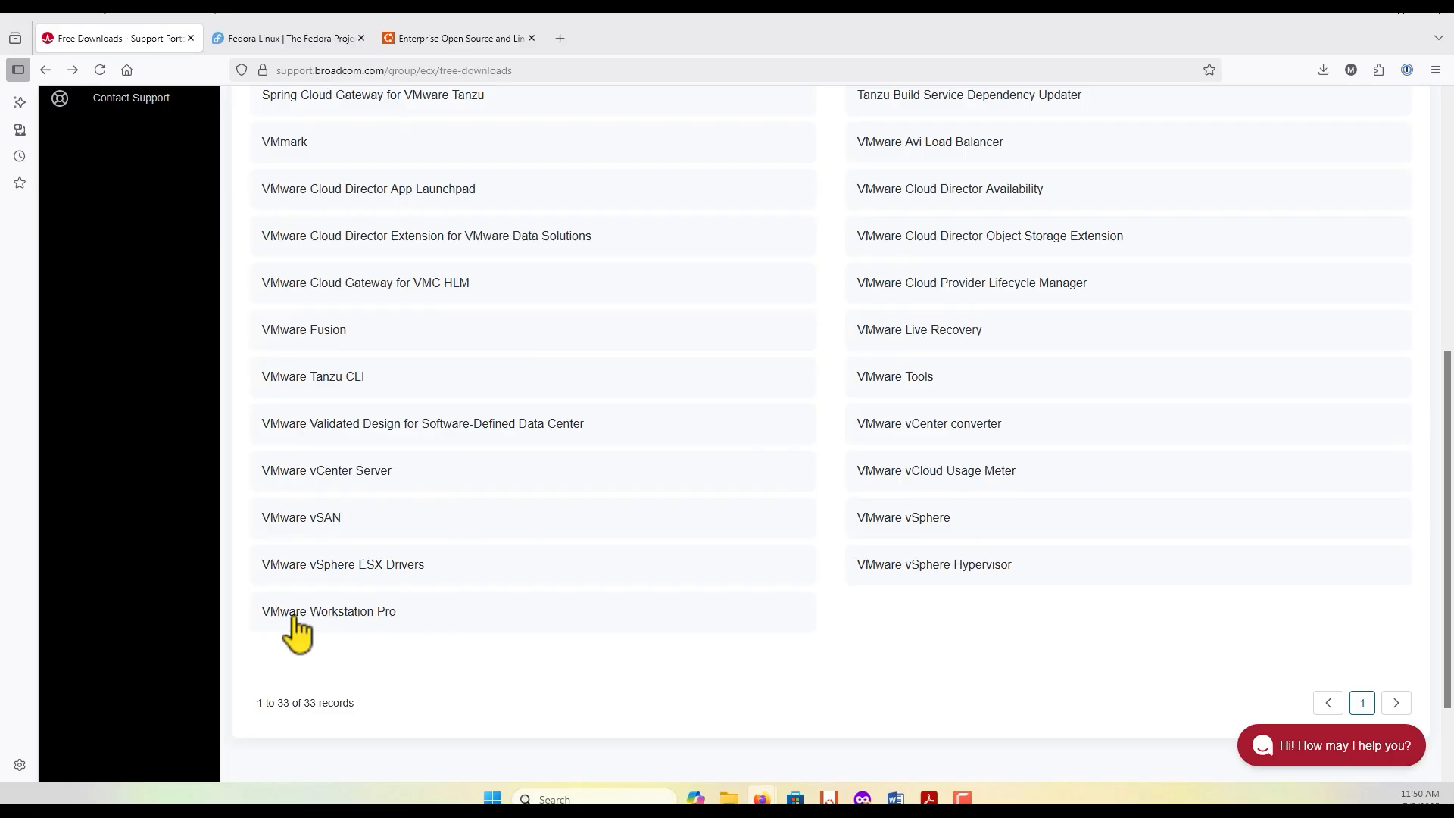
{"action": "left_click", "coordinate": [334, 617]}
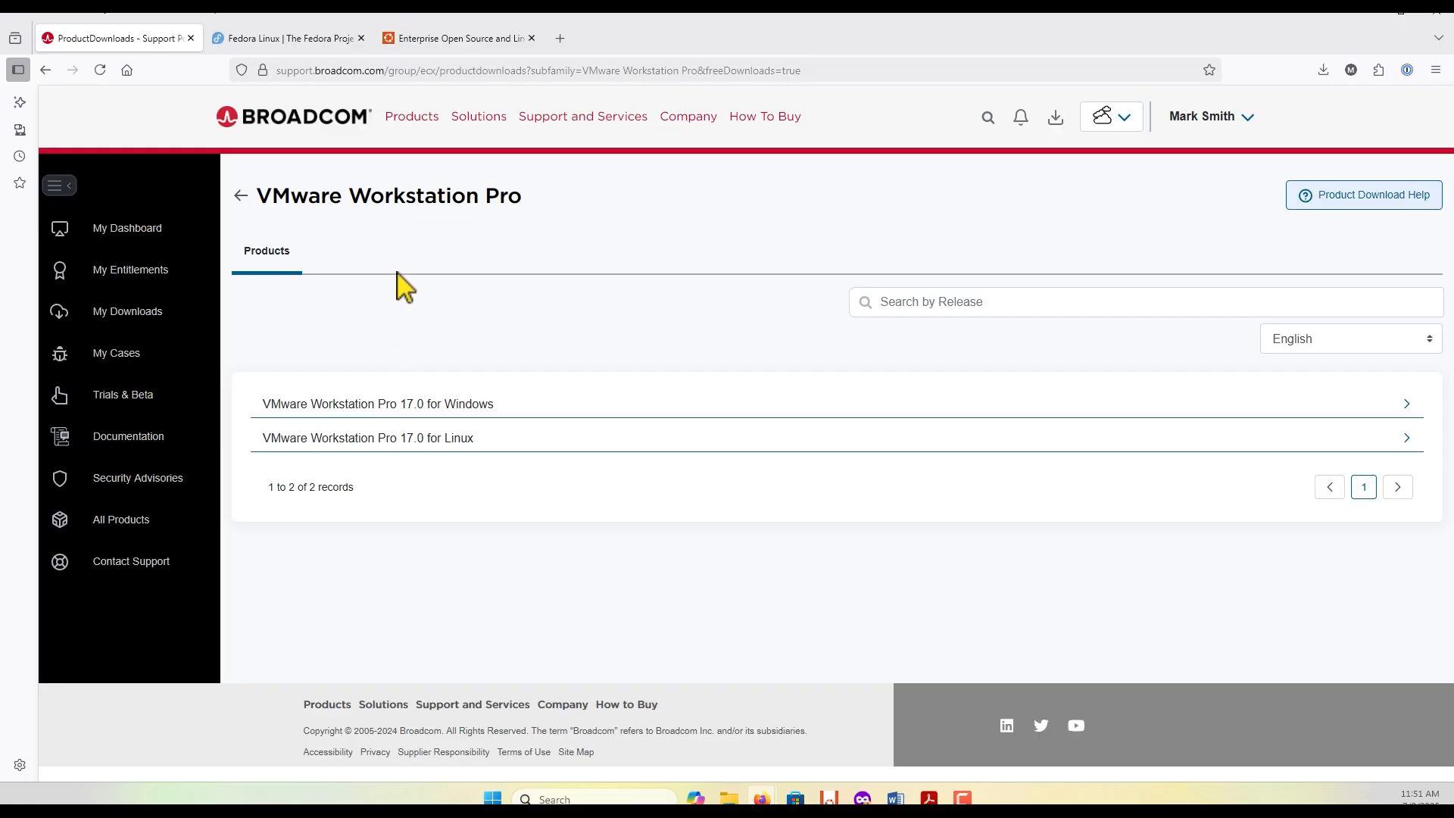
Step: Open the Ubuntu Desktop page on the Ubuntu website and compare it with the Fedora Project home page
{"action": "left_click", "coordinate": [447, 38]}
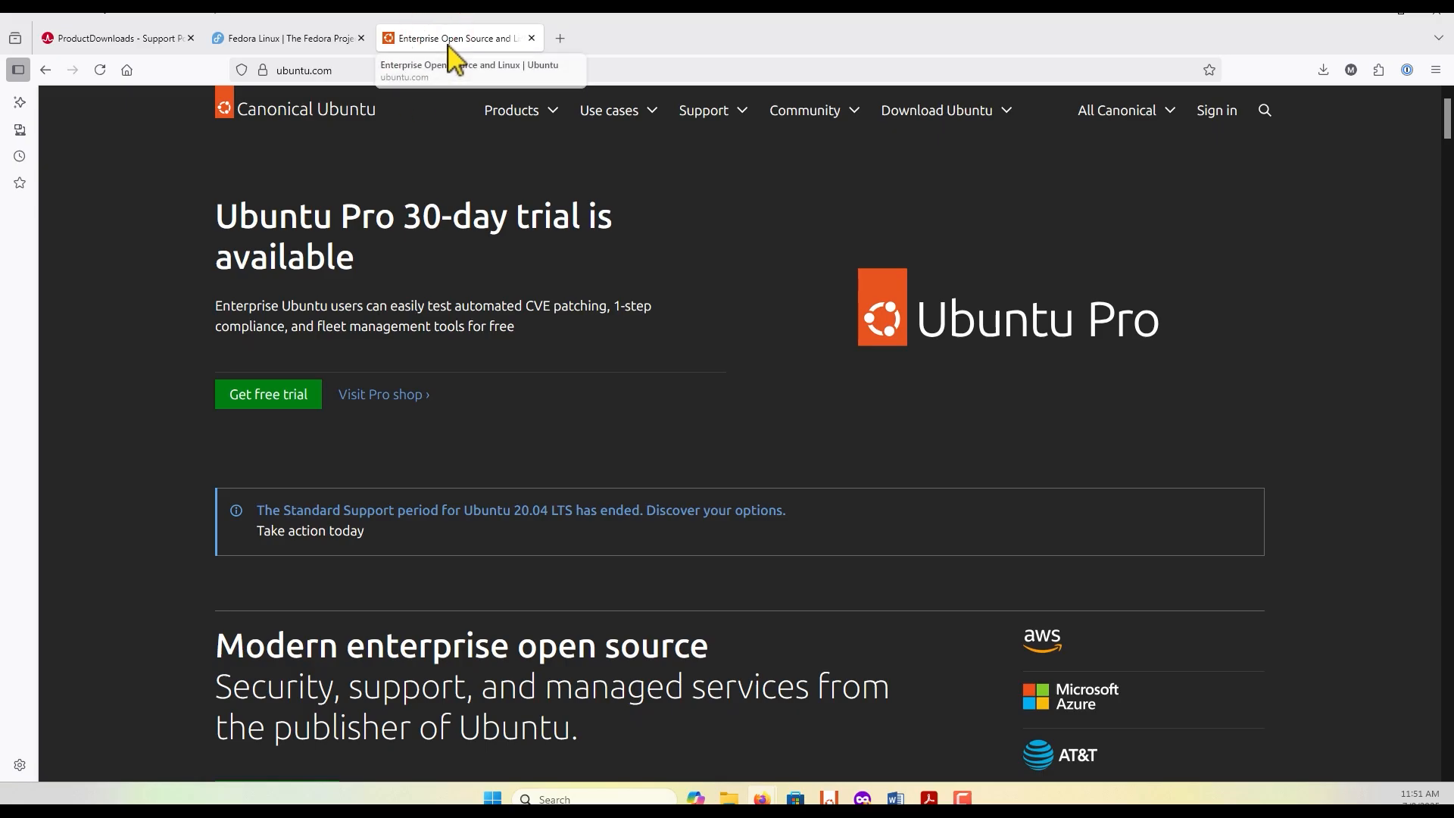
{"action": "left_click", "coordinate": [532, 114]}
{"action": "left_click", "coordinate": [532, 179]}
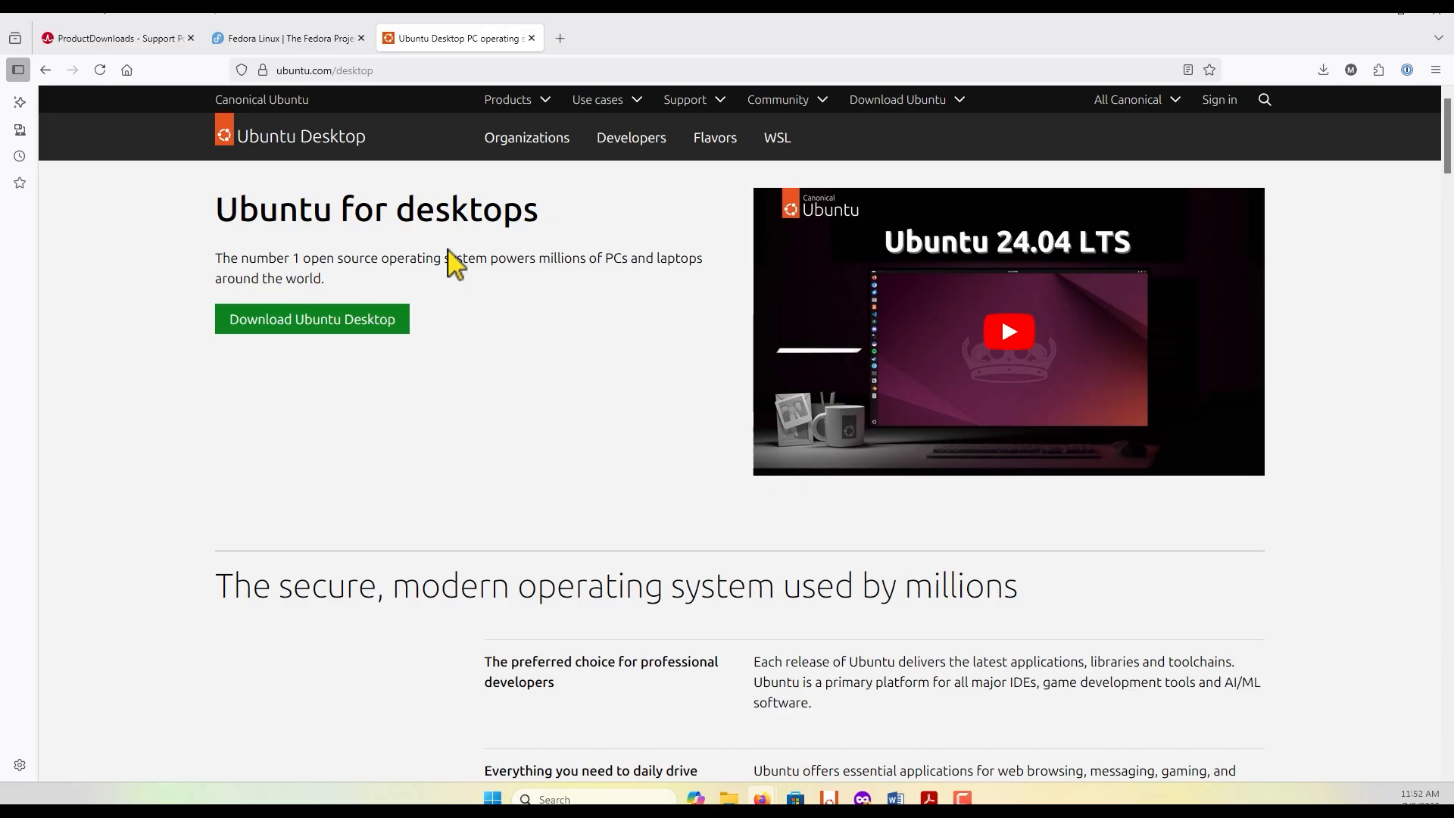
{"action": "left_click", "coordinate": [280, 39]}
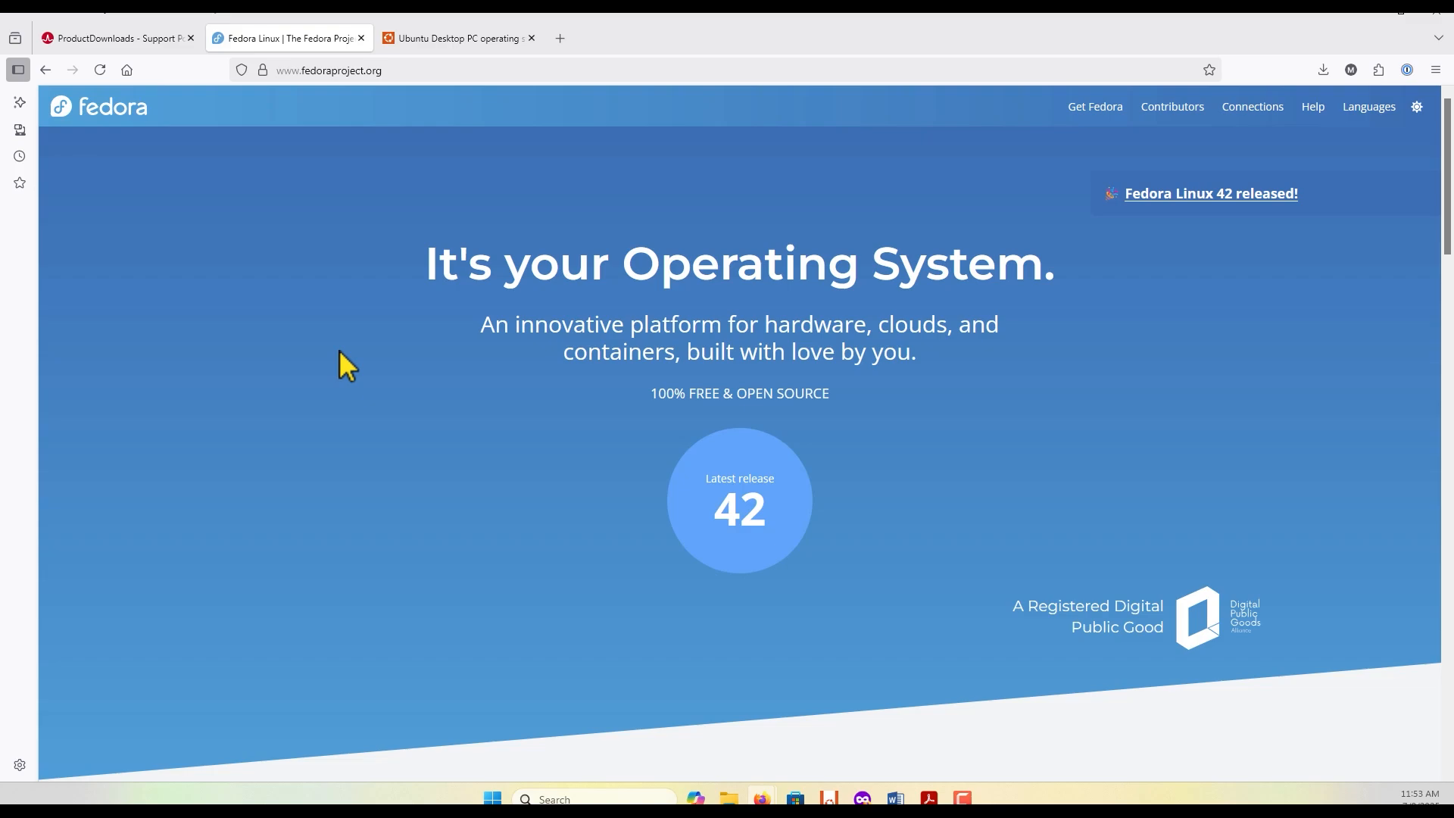
{"action": "left_click", "coordinate": [466, 38]}
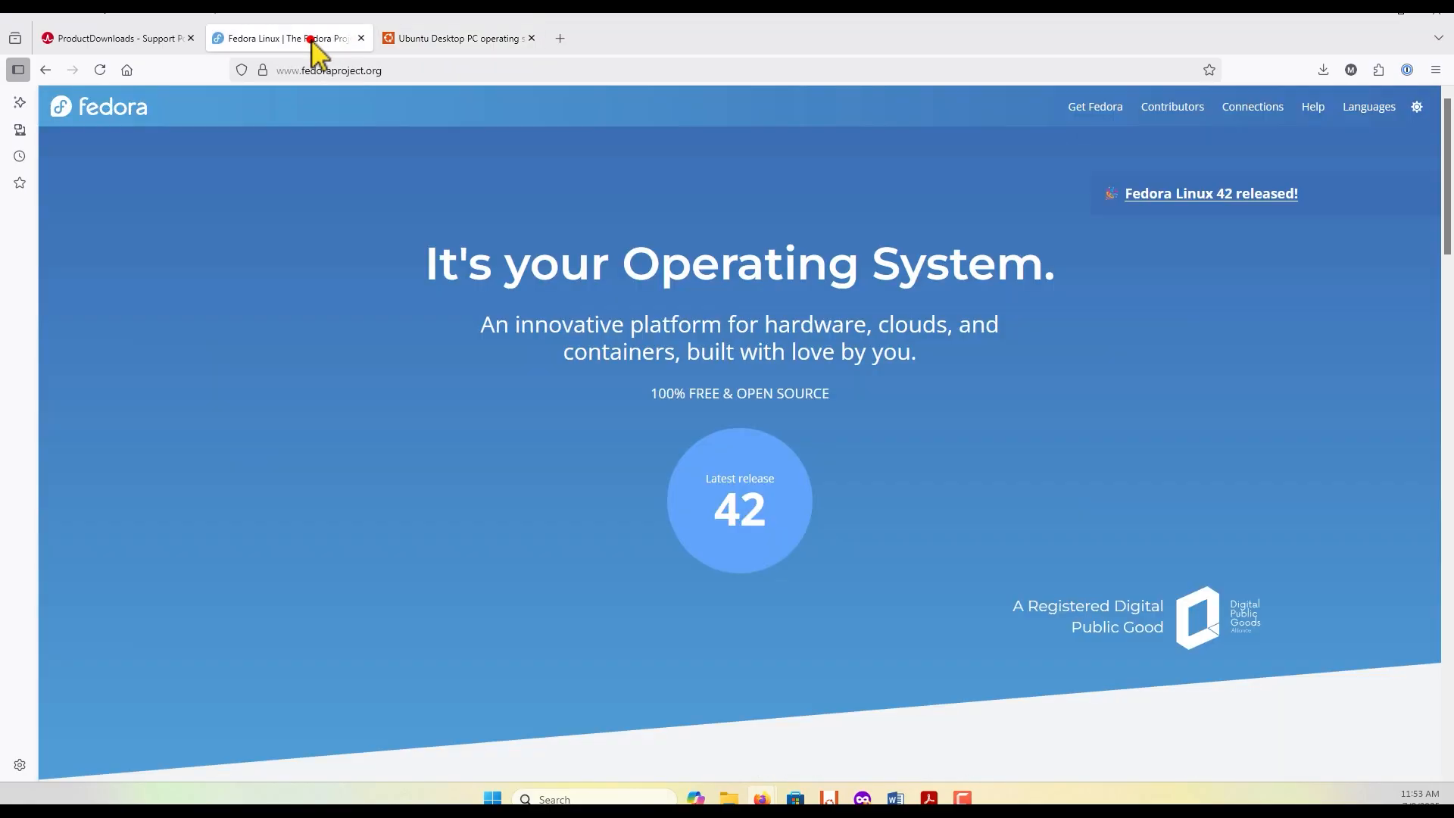
Step: Review the Fedora 42 editions on the Fedora Project site and open the Fedora Workstation download page
{"action": "left_click", "coordinate": [312, 39]}
{"action": "left_click", "coordinate": [744, 519]}
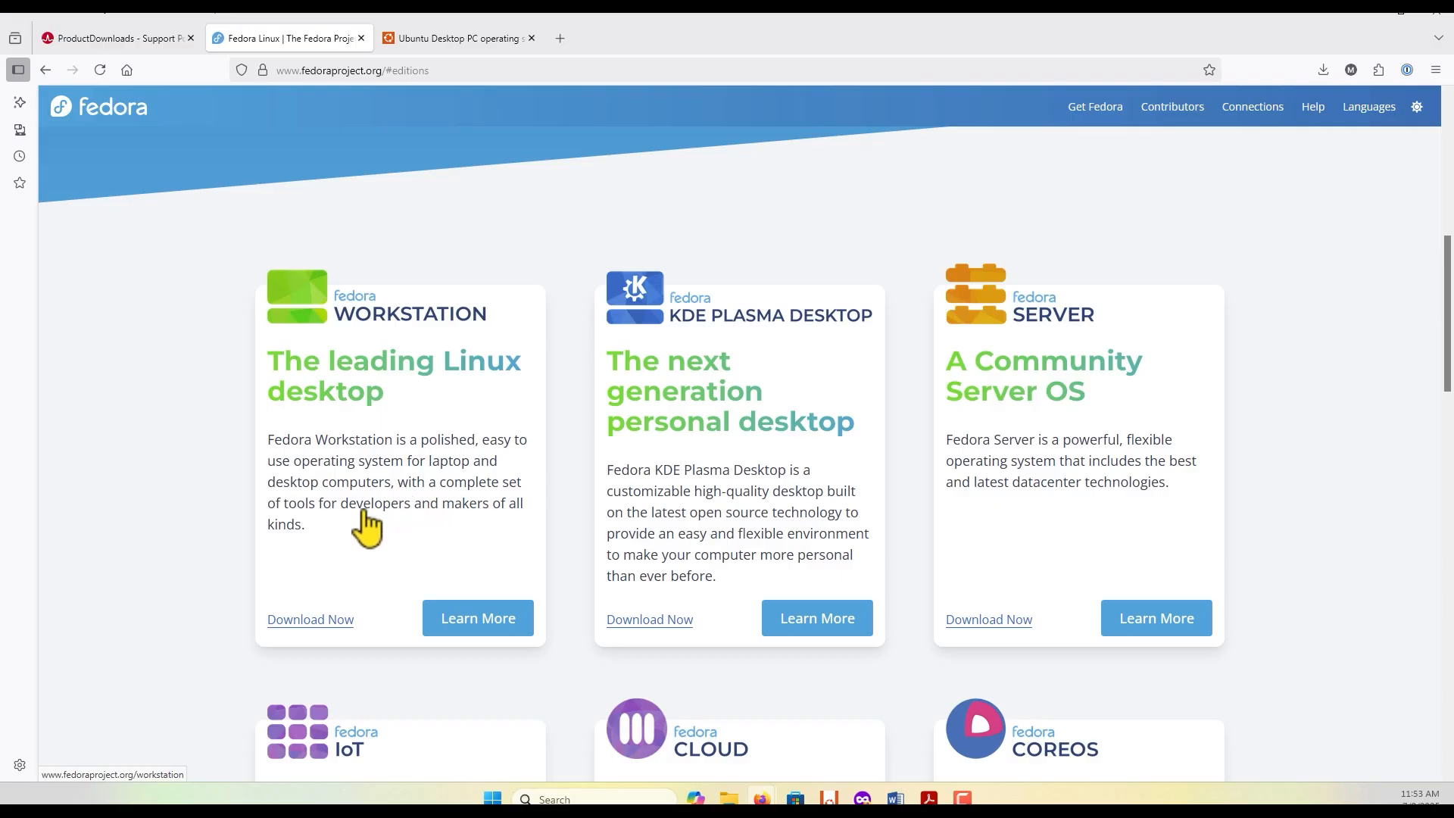
{"action": "scroll", "coordinate": [367, 526], "scroll_direction": "down", "scroll_amount": 5}
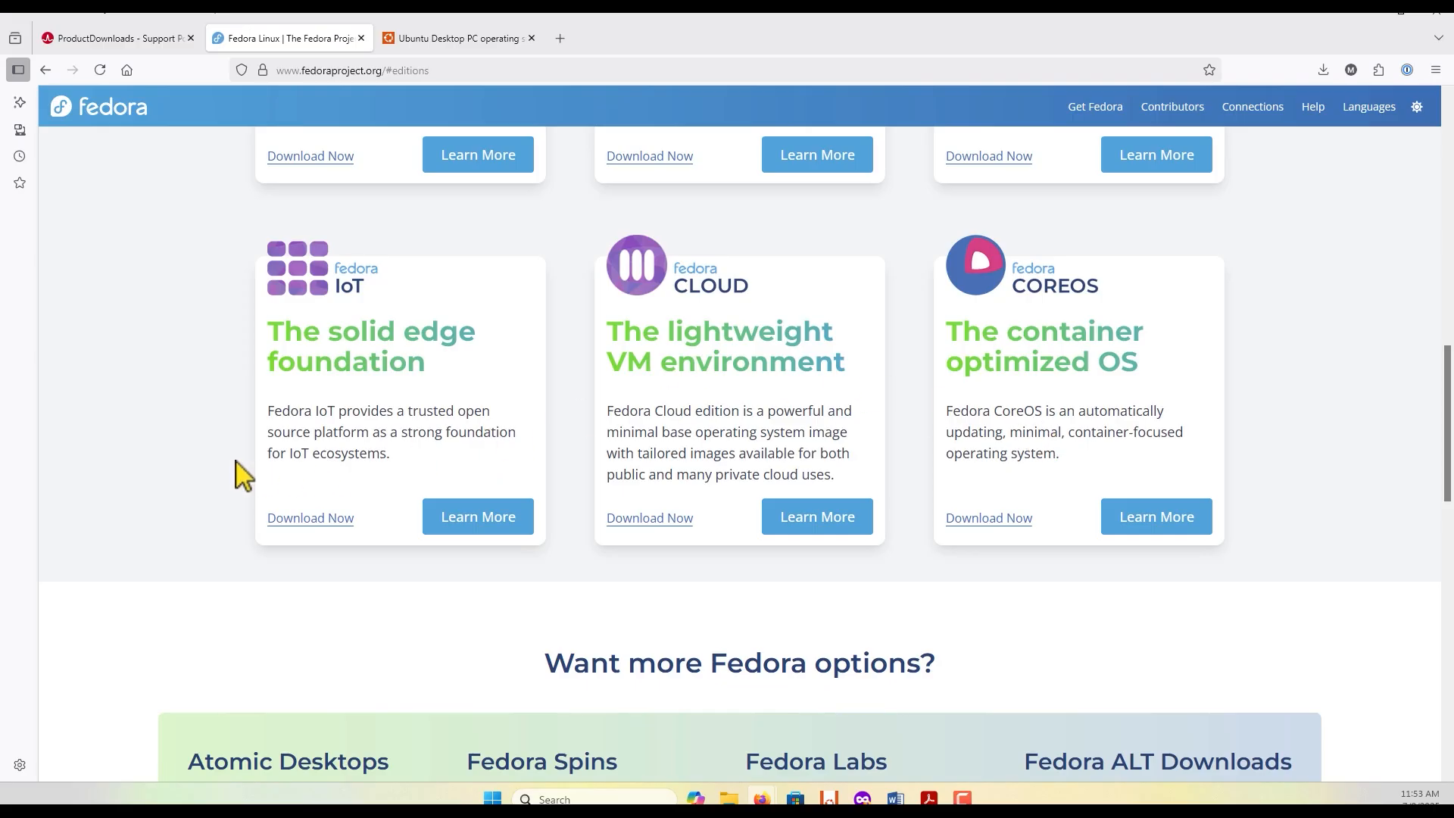
{"action": "scroll", "coordinate": [233, 462], "scroll_direction": "down", "scroll_amount": 5}
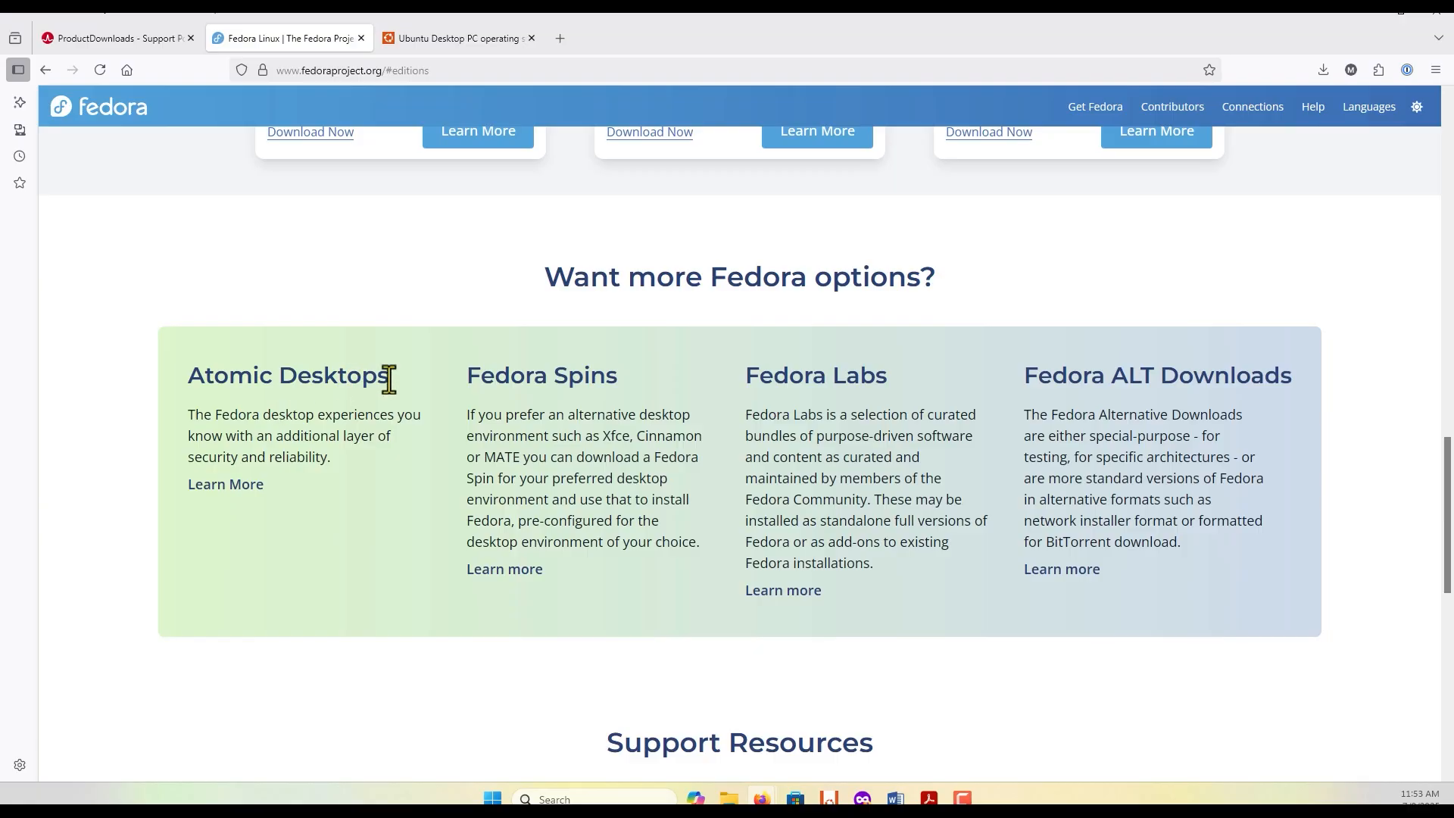
{"action": "scroll", "coordinate": [388, 496], "scroll_direction": "up", "scroll_amount": 12}
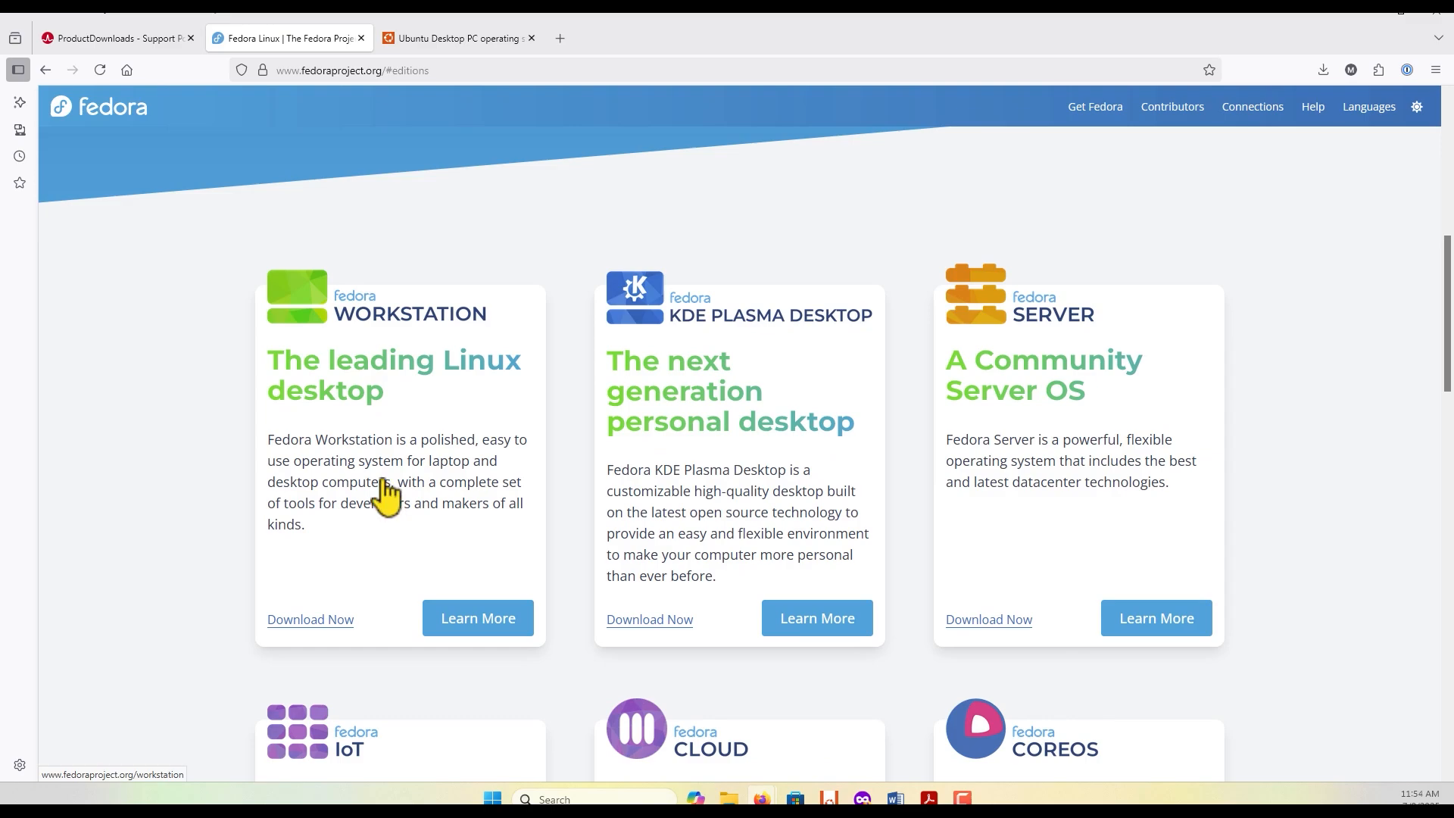
{"action": "left_click", "coordinate": [306, 621]}
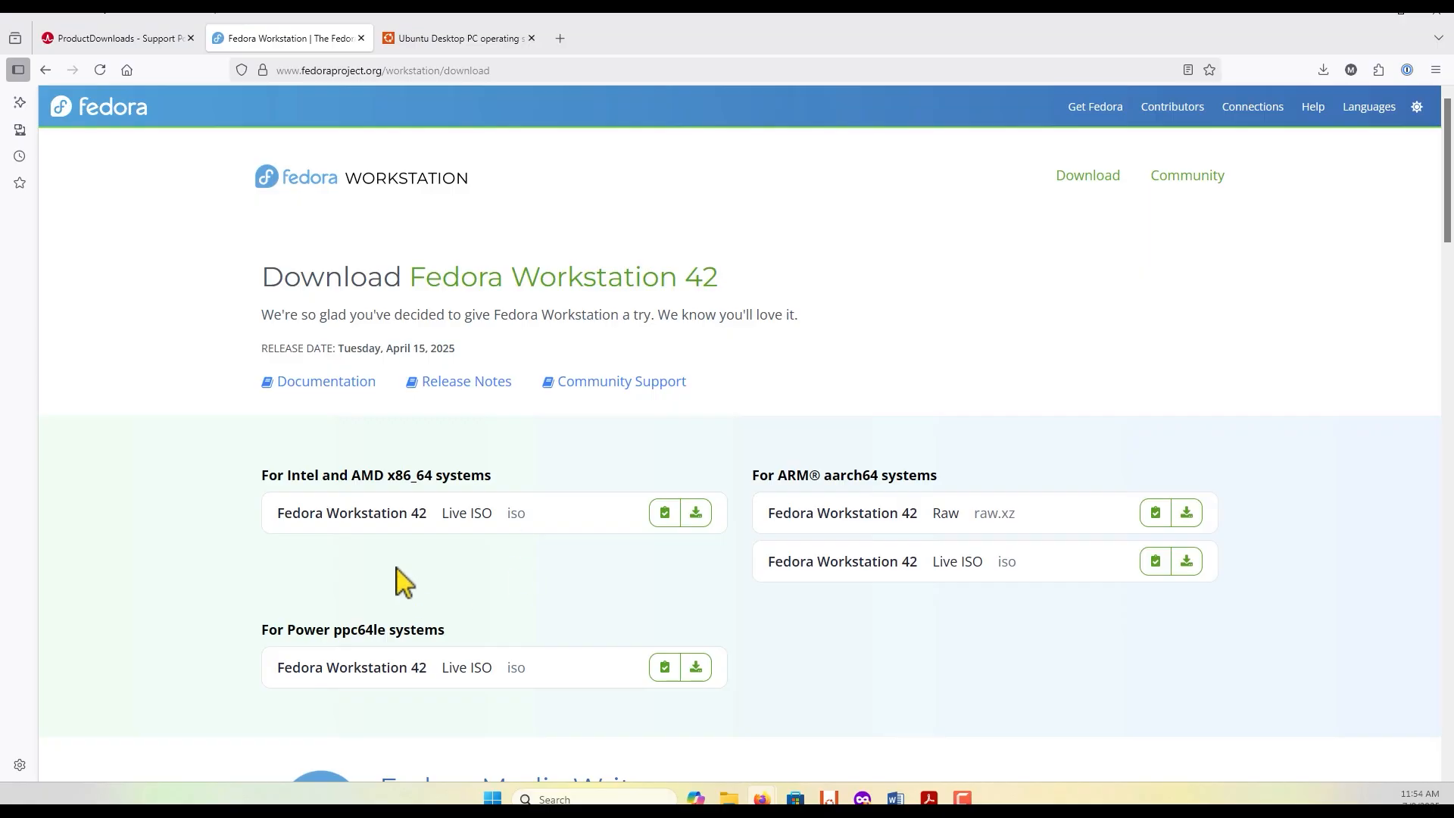
Step: Compare the listed system architectures and download the Fedora Workstation 42 Live ISO for Intel and AMD x86_64 systems
{"action": "scroll", "coordinate": [487, 598], "scroll_direction": "down", "scroll_amount": 1}
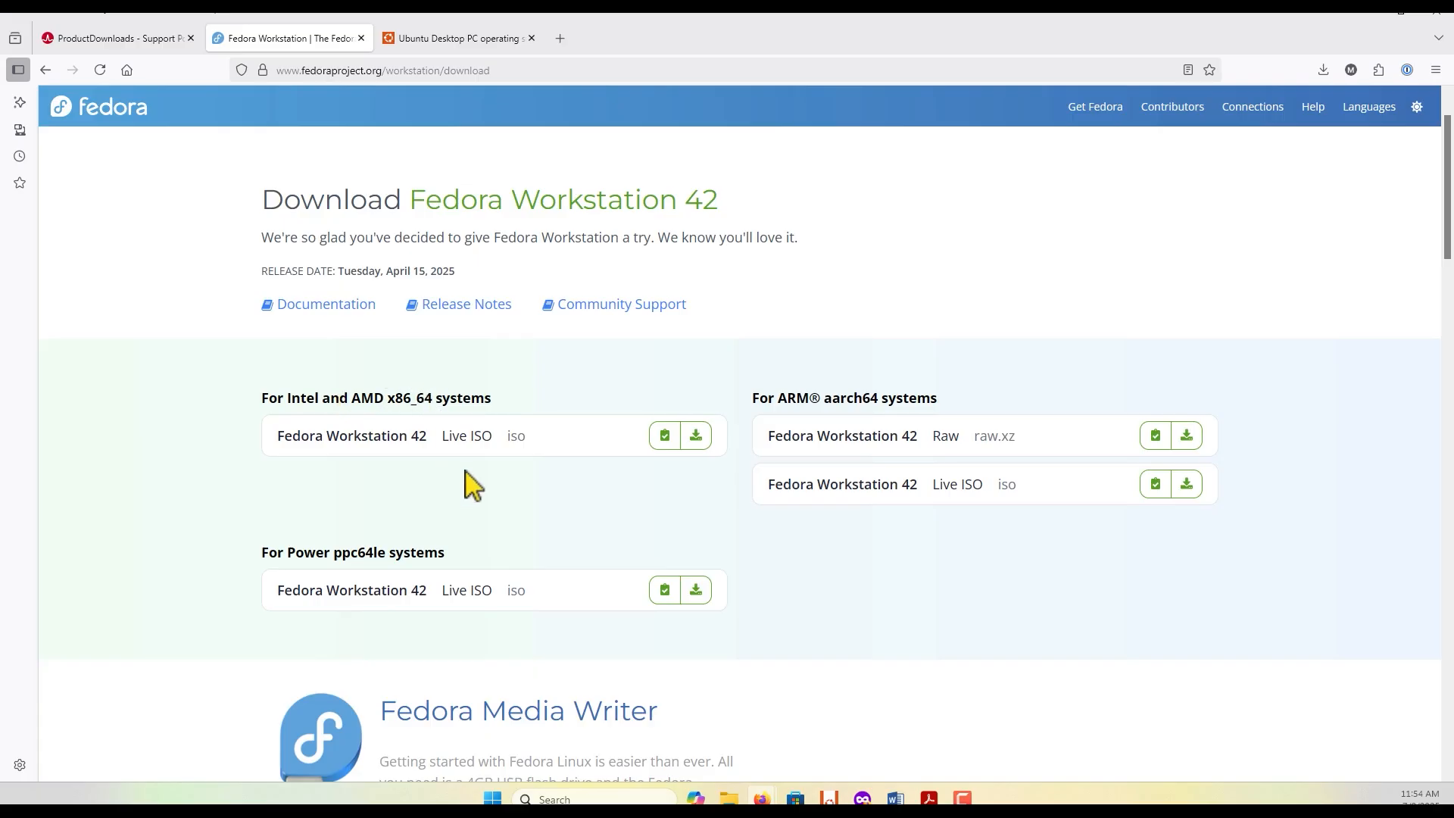
{"action": "left_click_drag", "start_coordinate": [241, 393], "coordinate": [503, 415]}
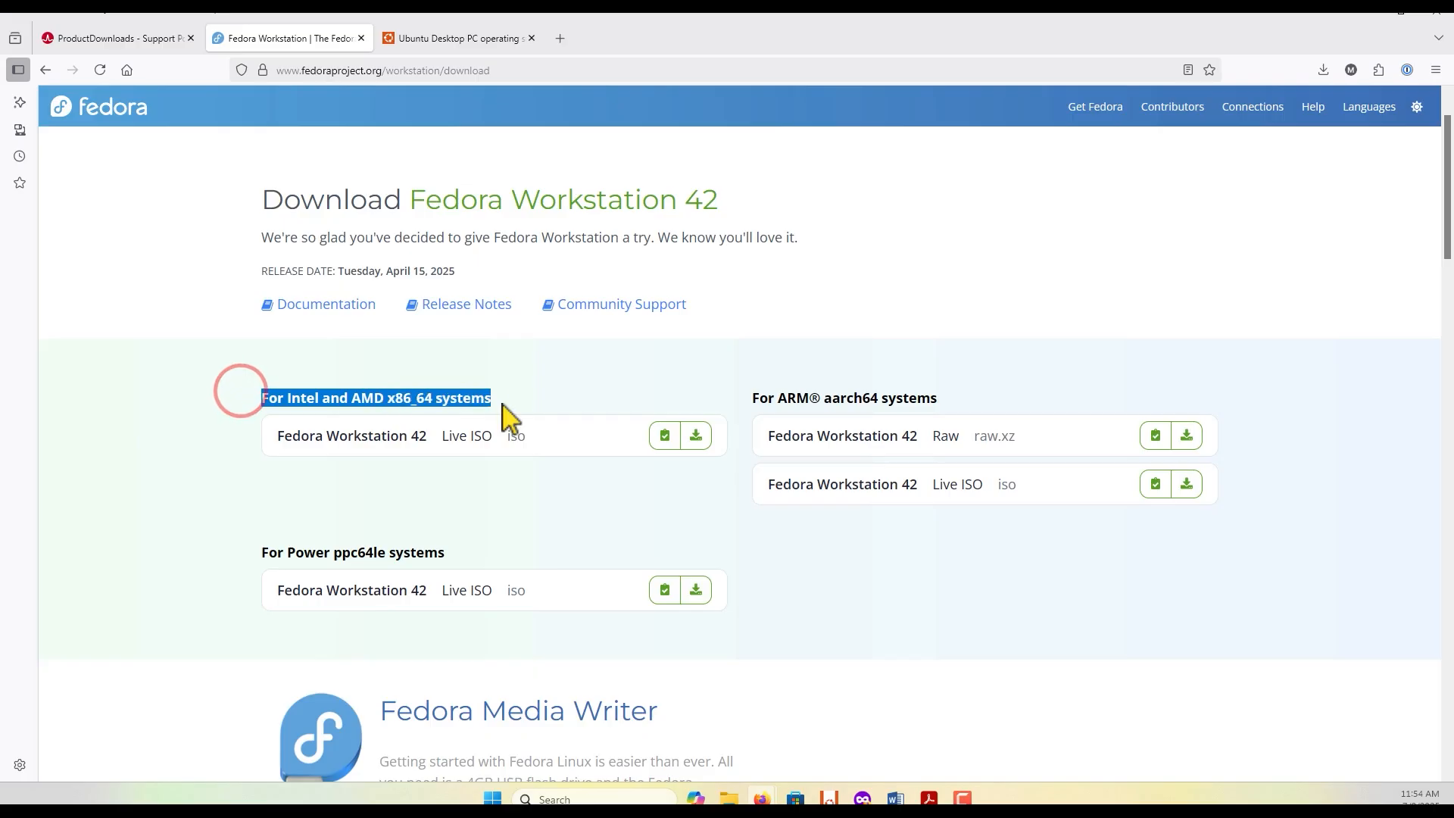
{"action": "left_click", "coordinate": [510, 399]}
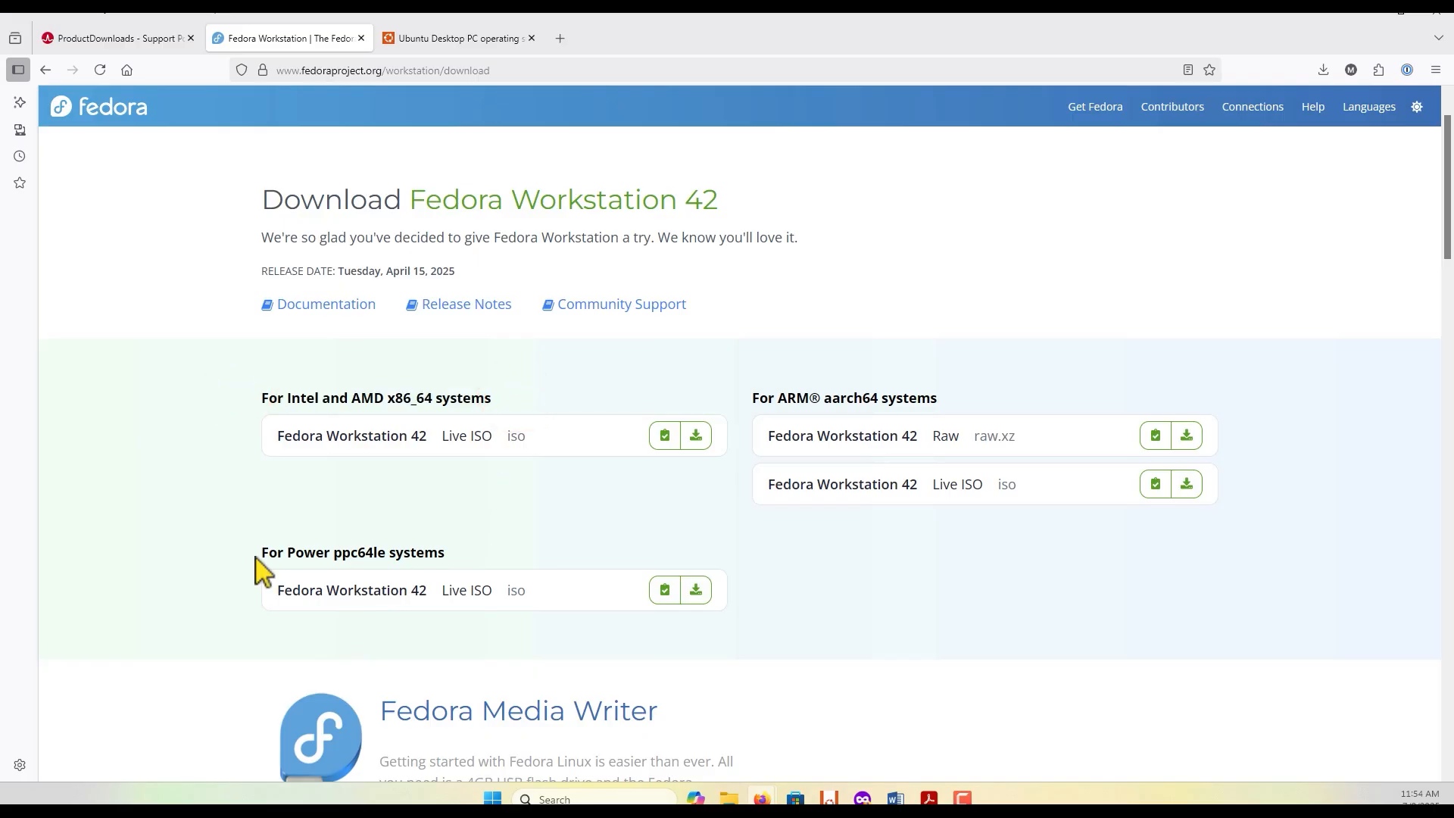
{"action": "left_click_drag", "start_coordinate": [254, 555], "coordinate": [480, 568]}
{"action": "left_click", "coordinate": [483, 547]}
{"action": "left_click_drag", "start_coordinate": [779, 395], "coordinate": [849, 396]}
{"action": "left_click", "coordinate": [964, 387]}
{"action": "left_click", "coordinate": [697, 437]}
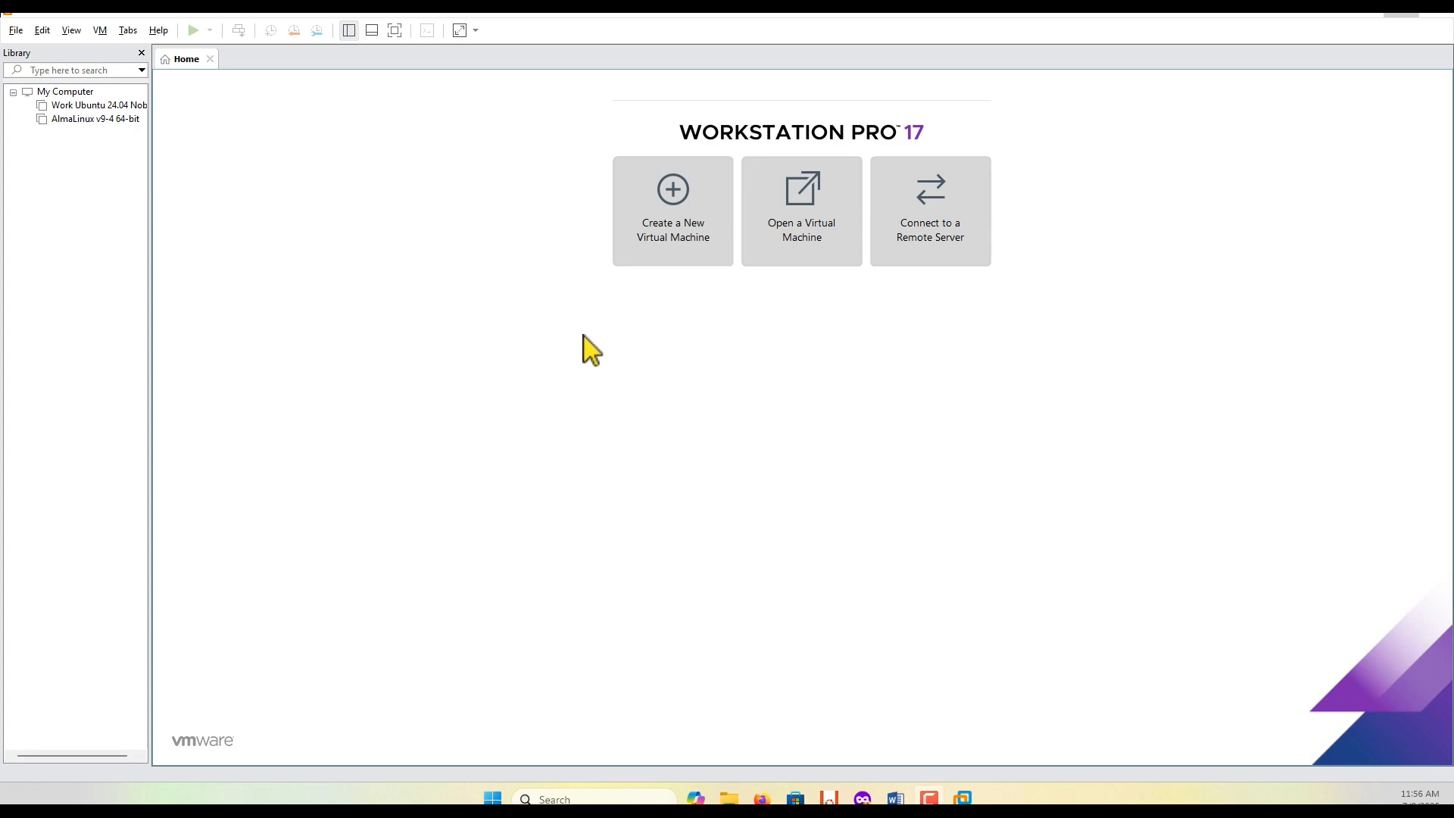
Step: Start creating a new virtual machine with the Custom (advanced) configuration and Workstation 17.5 or later hardware compatibility
{"action": "left_click", "coordinate": [667, 238]}
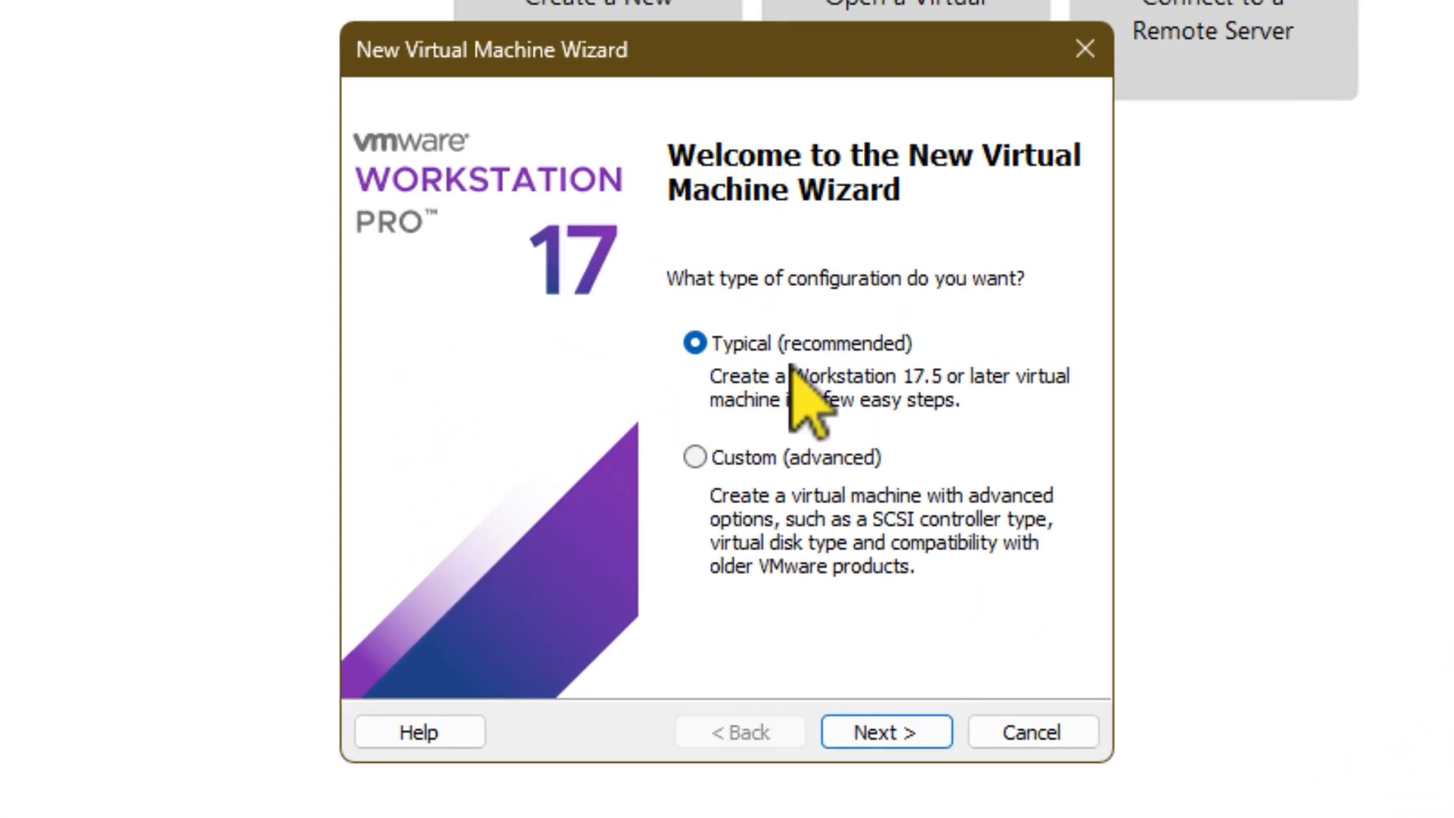
{"action": "left_click", "coordinate": [695, 457]}
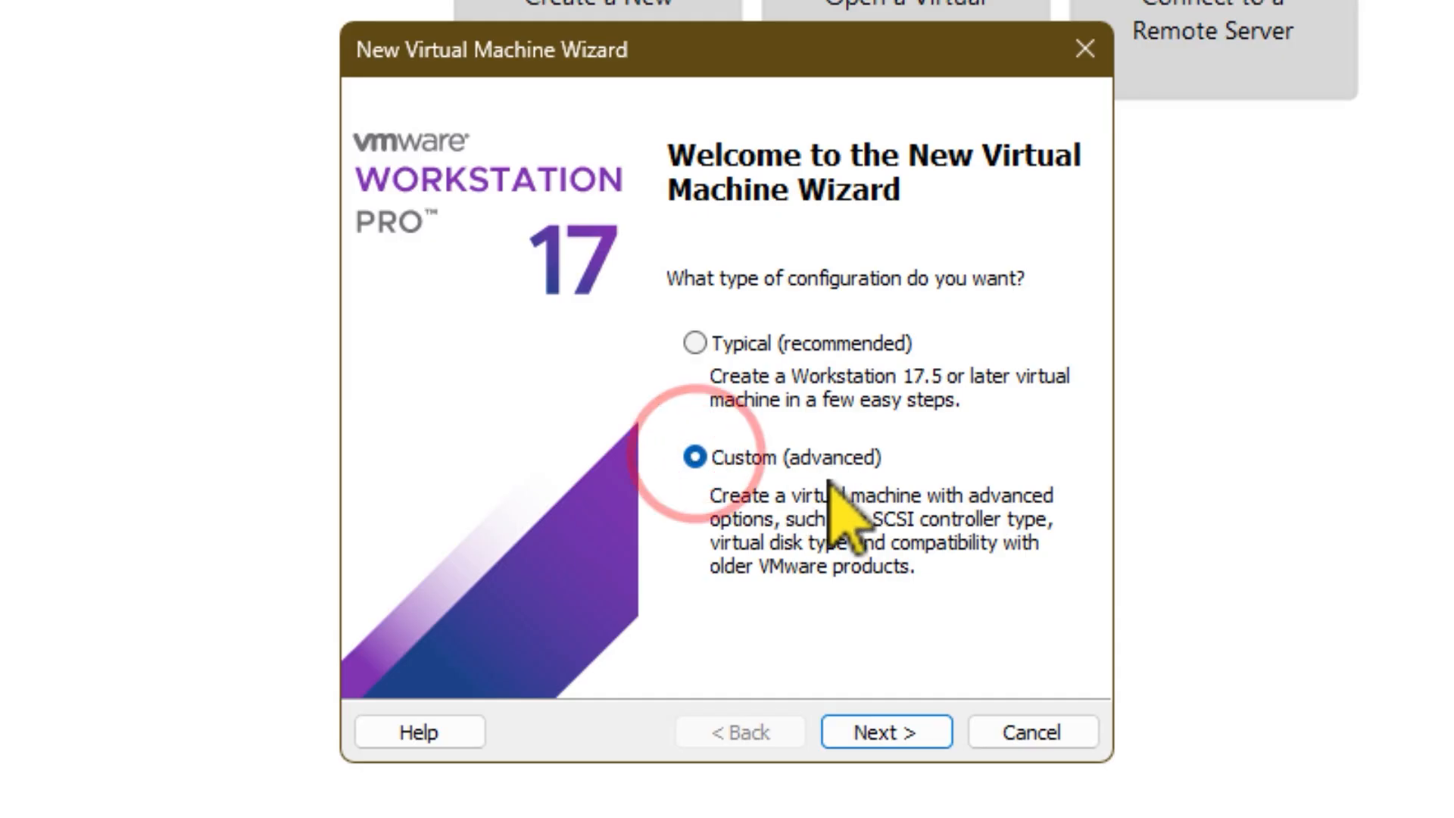
{"action": "left_click", "coordinate": [895, 733]}
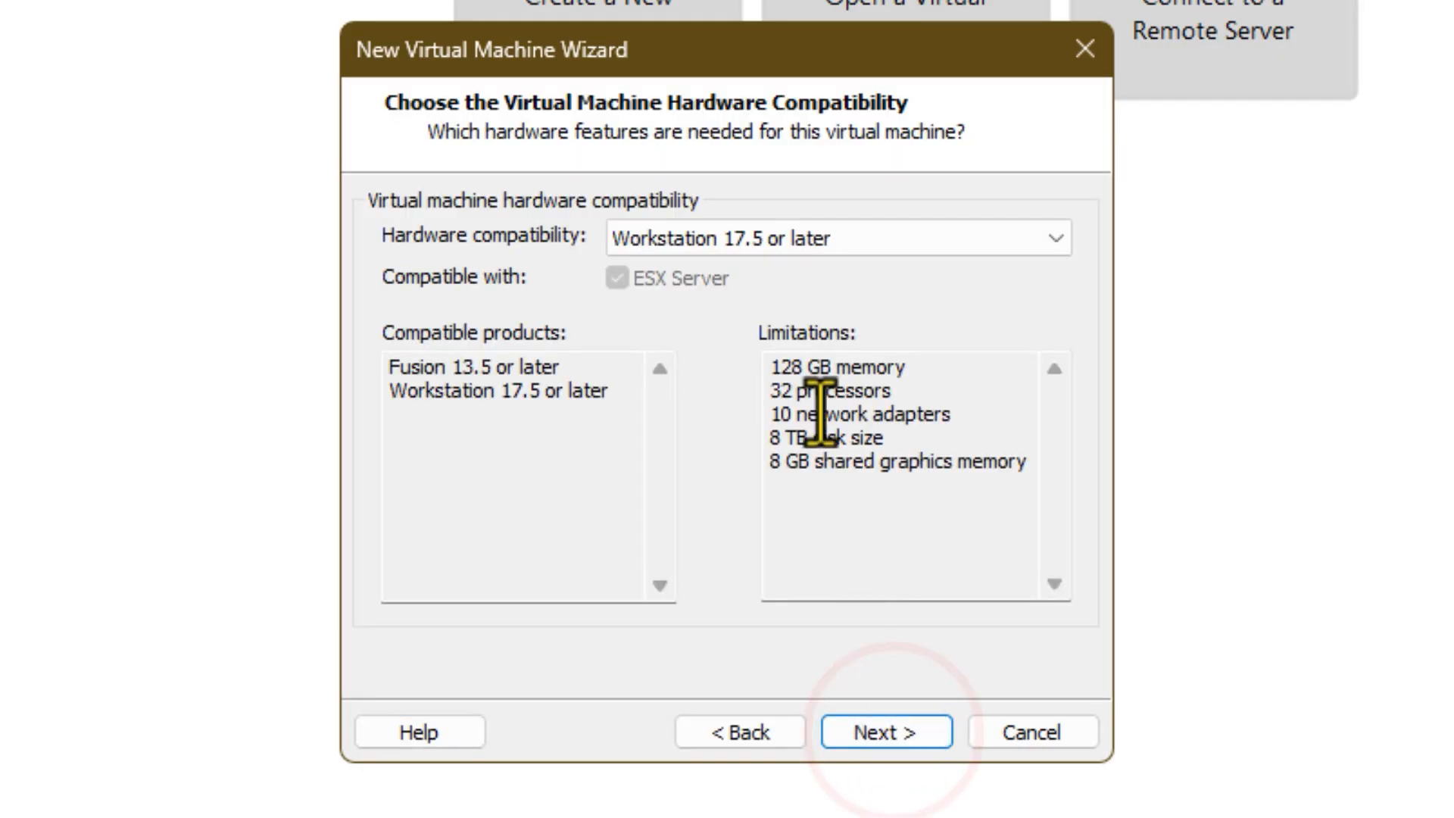
{"action": "left_click", "coordinate": [802, 238]}
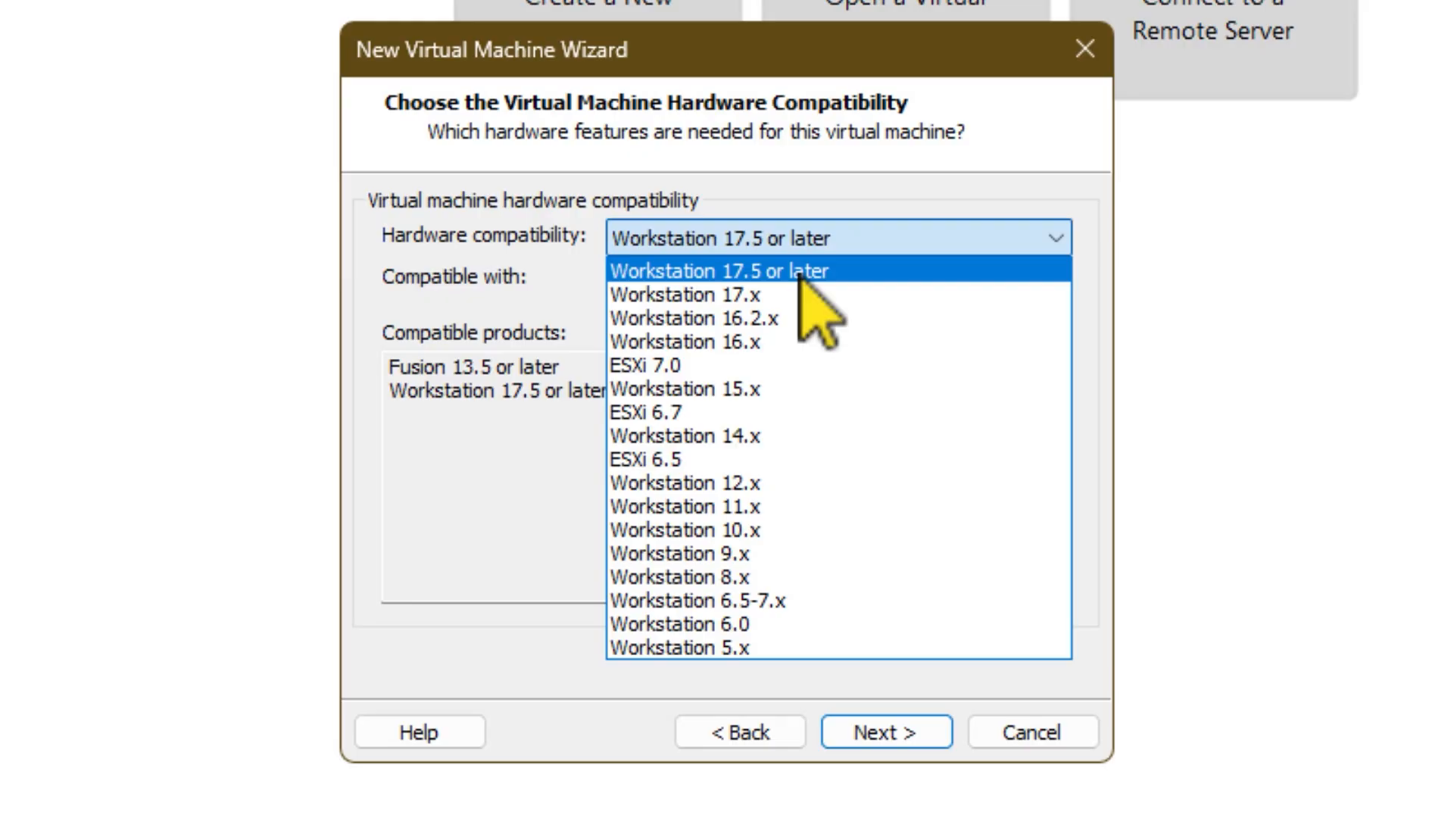
{"action": "left_click", "coordinate": [713, 270]}
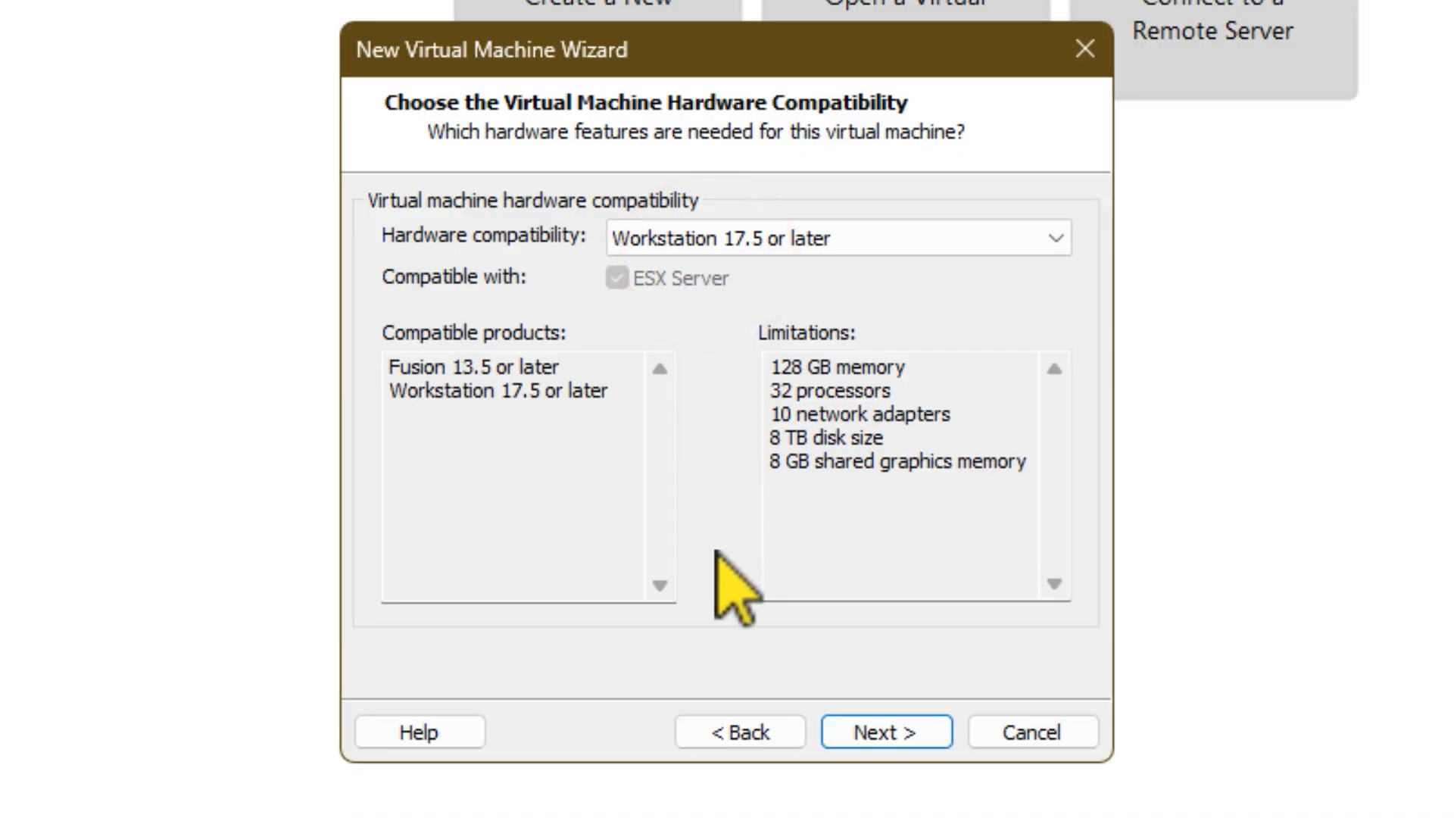
{"action": "left_click", "coordinate": [905, 723]}
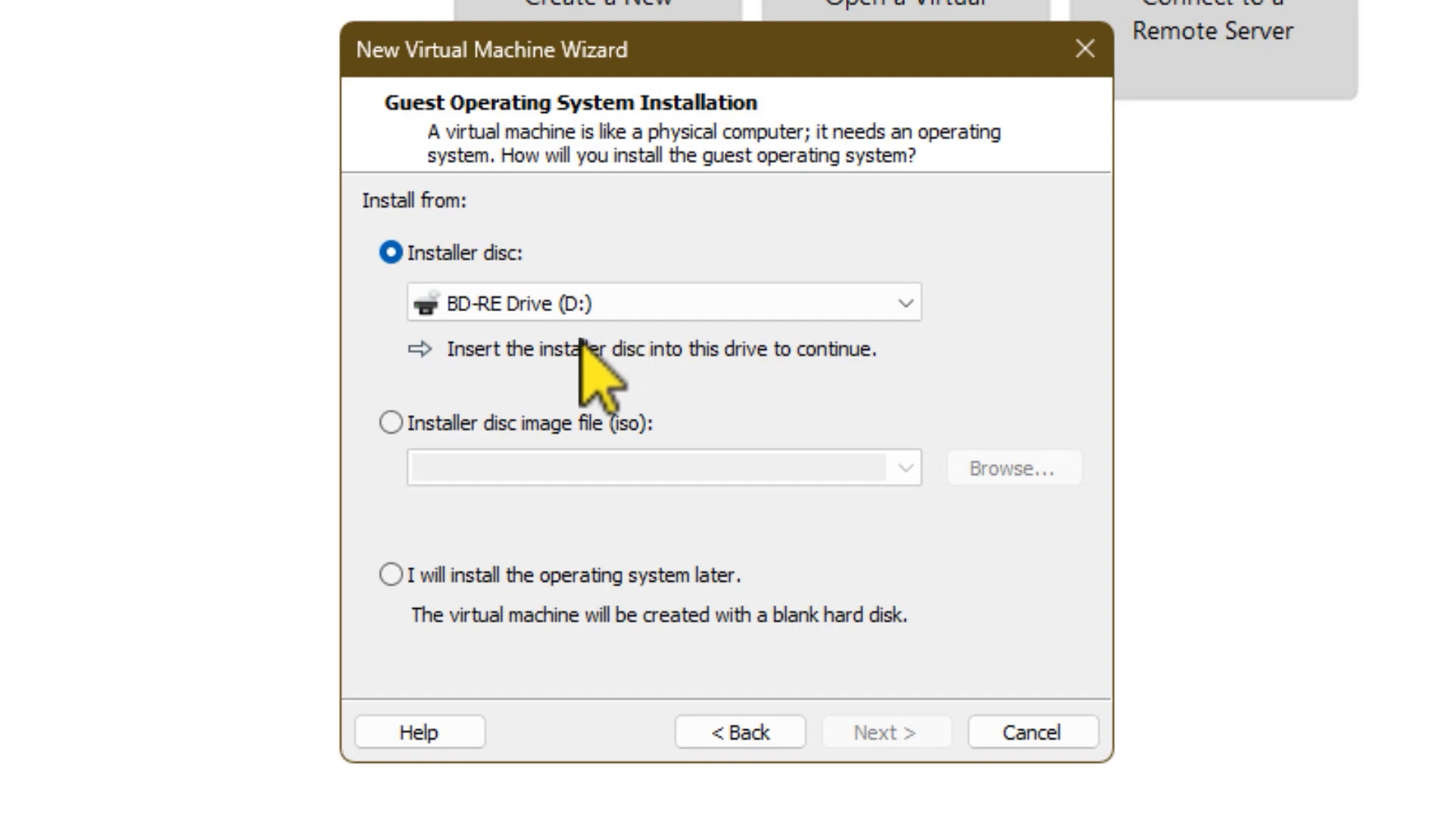
Step: Set the guest installation source to the disc image Fedora-Workstation-Live-42-1.1.x86_64.iso from the Desktop
{"action": "left_click", "coordinate": [391, 422]}
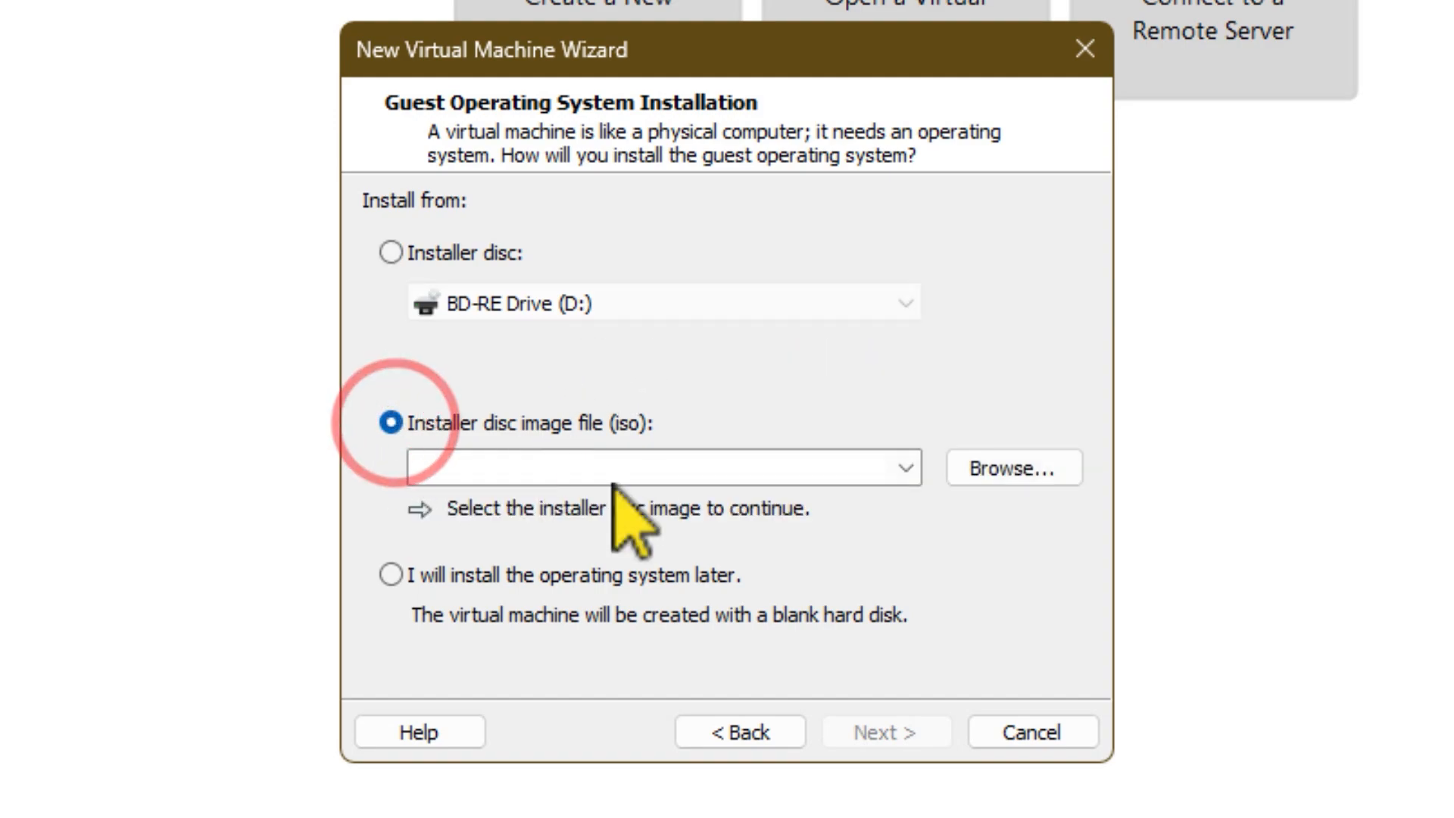
{"action": "left_click", "coordinate": [1012, 469]}
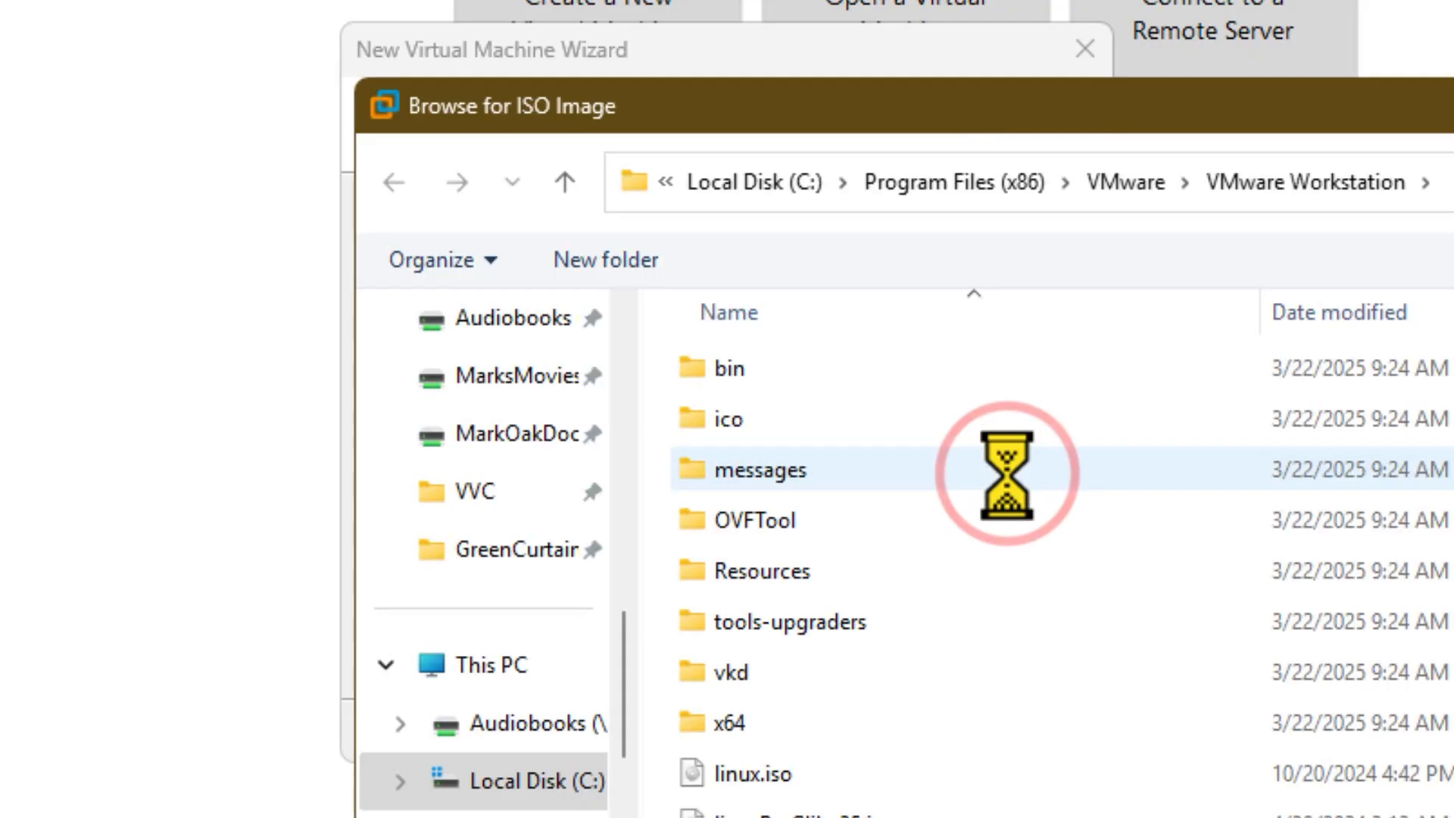
{"action": "scroll", "coordinate": [530, 615], "scroll_direction": "up", "scroll_amount": 5}
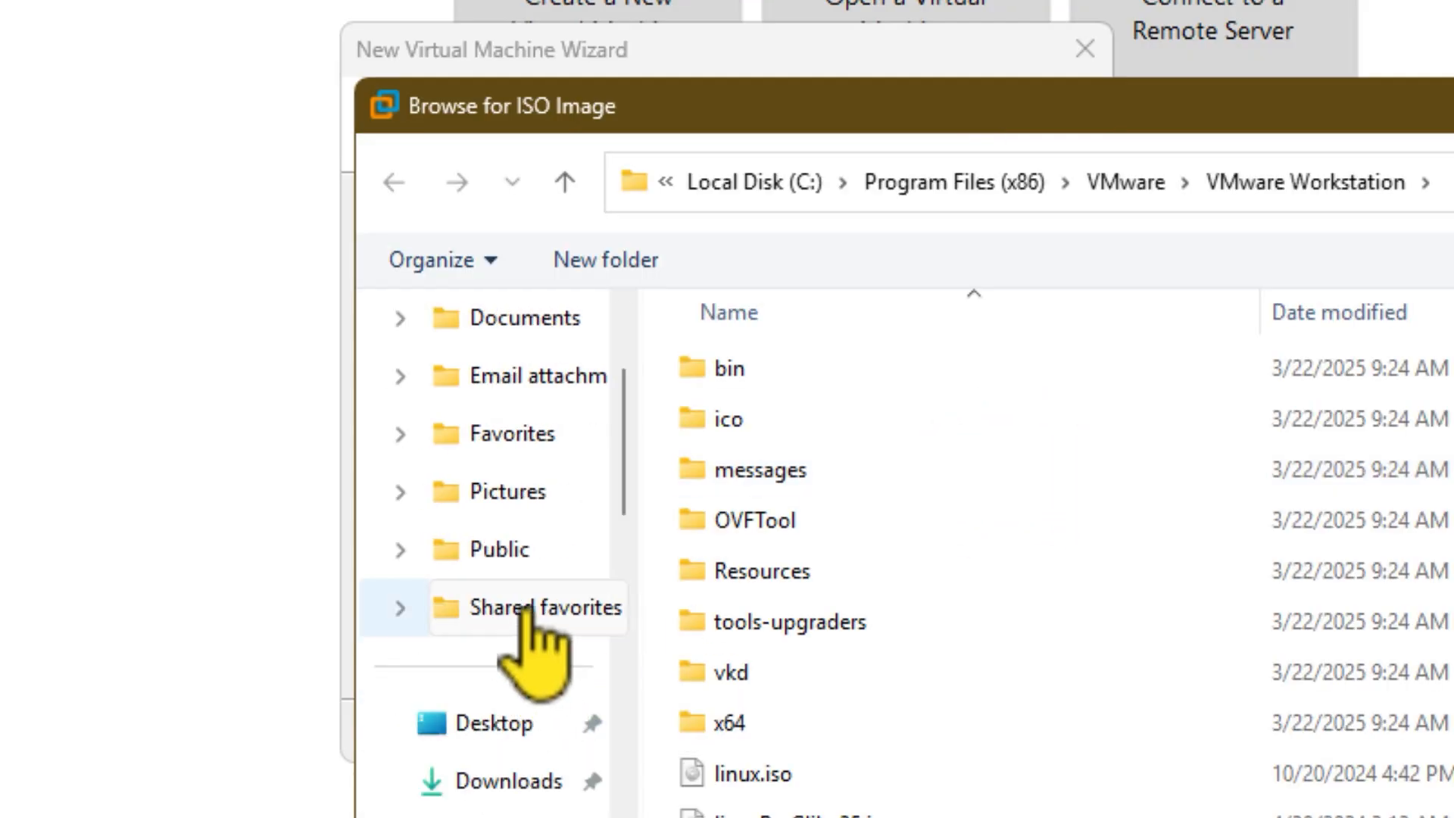
{"action": "left_click", "coordinate": [487, 726]}
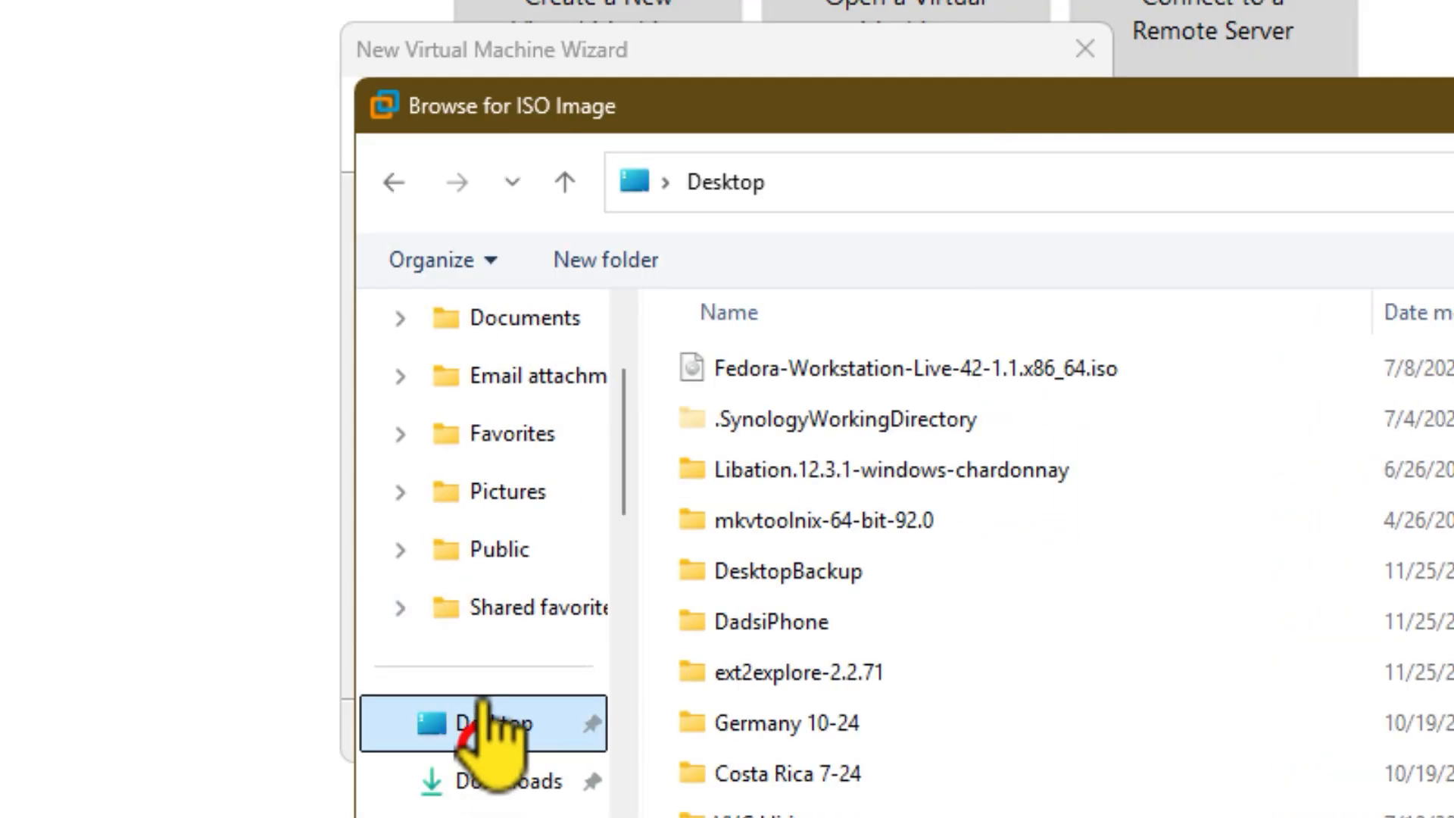
{"action": "double_click", "coordinate": [833, 368]}
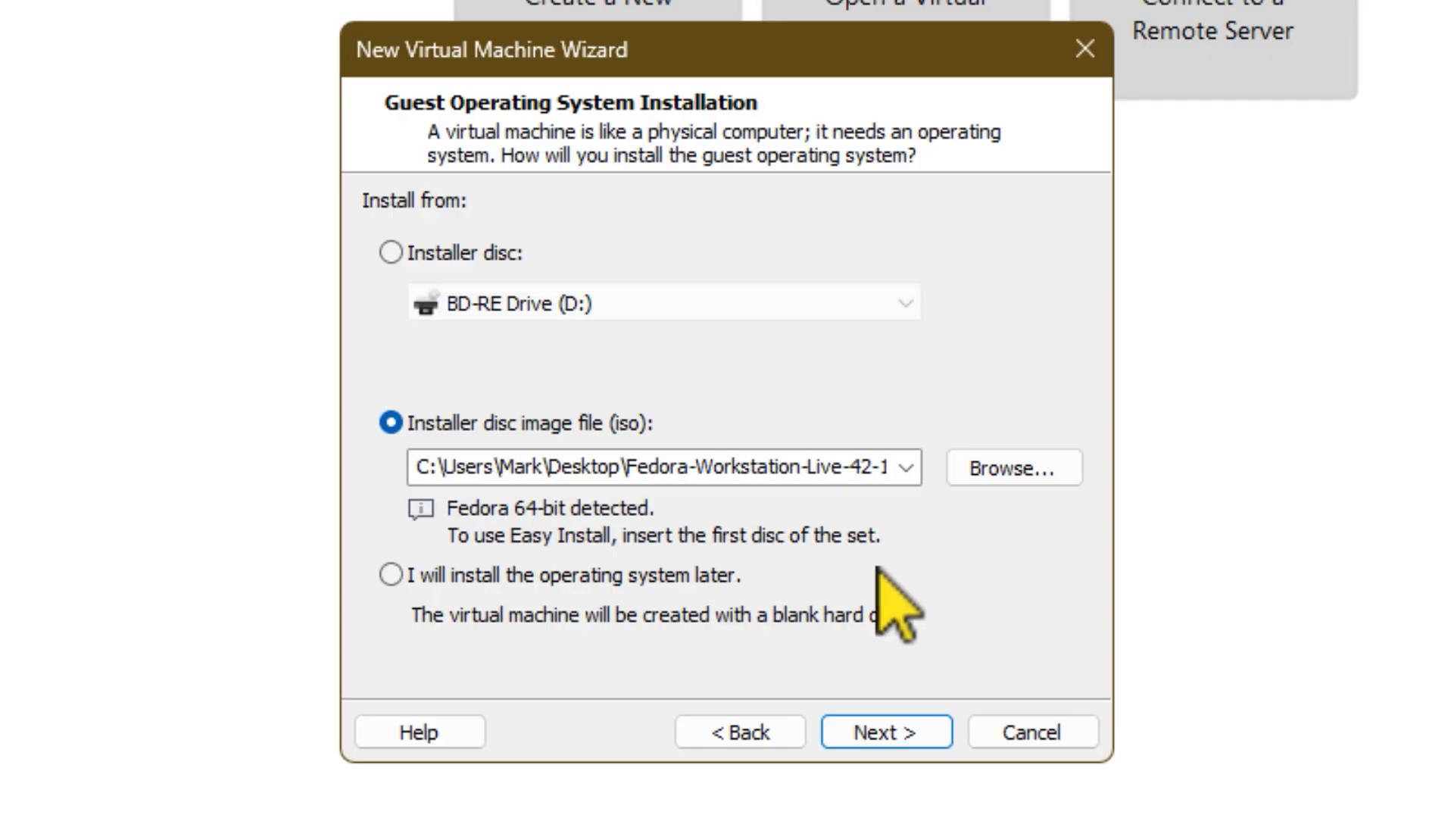
{"action": "left_click", "coordinate": [903, 728]}
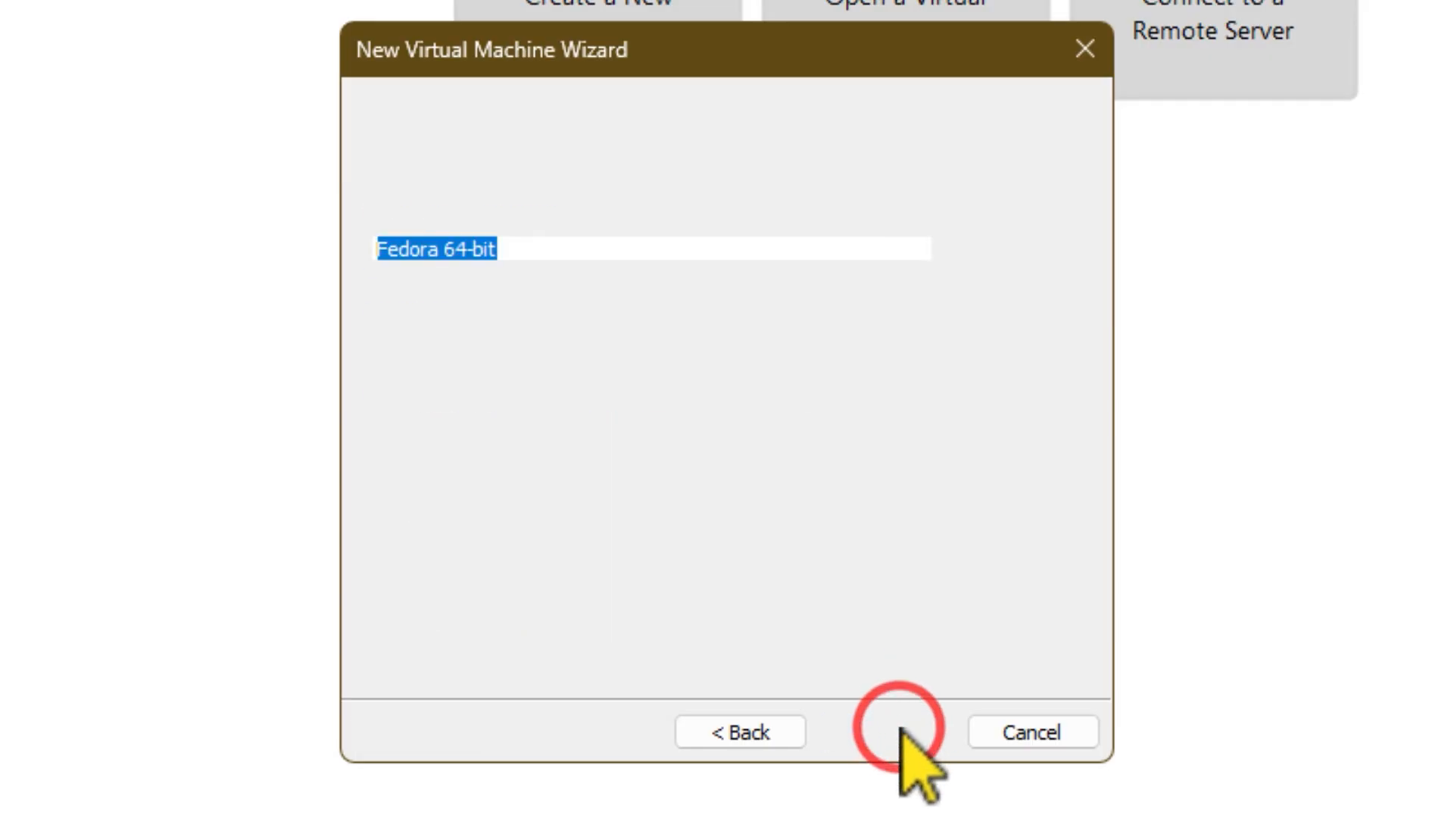
Step: Accept the virtual machine name Fedora 64-bit and the location S:\Documents\Virtual Machines\Fedora 64-bit
{"action": "left_click", "coordinate": [538, 250]}
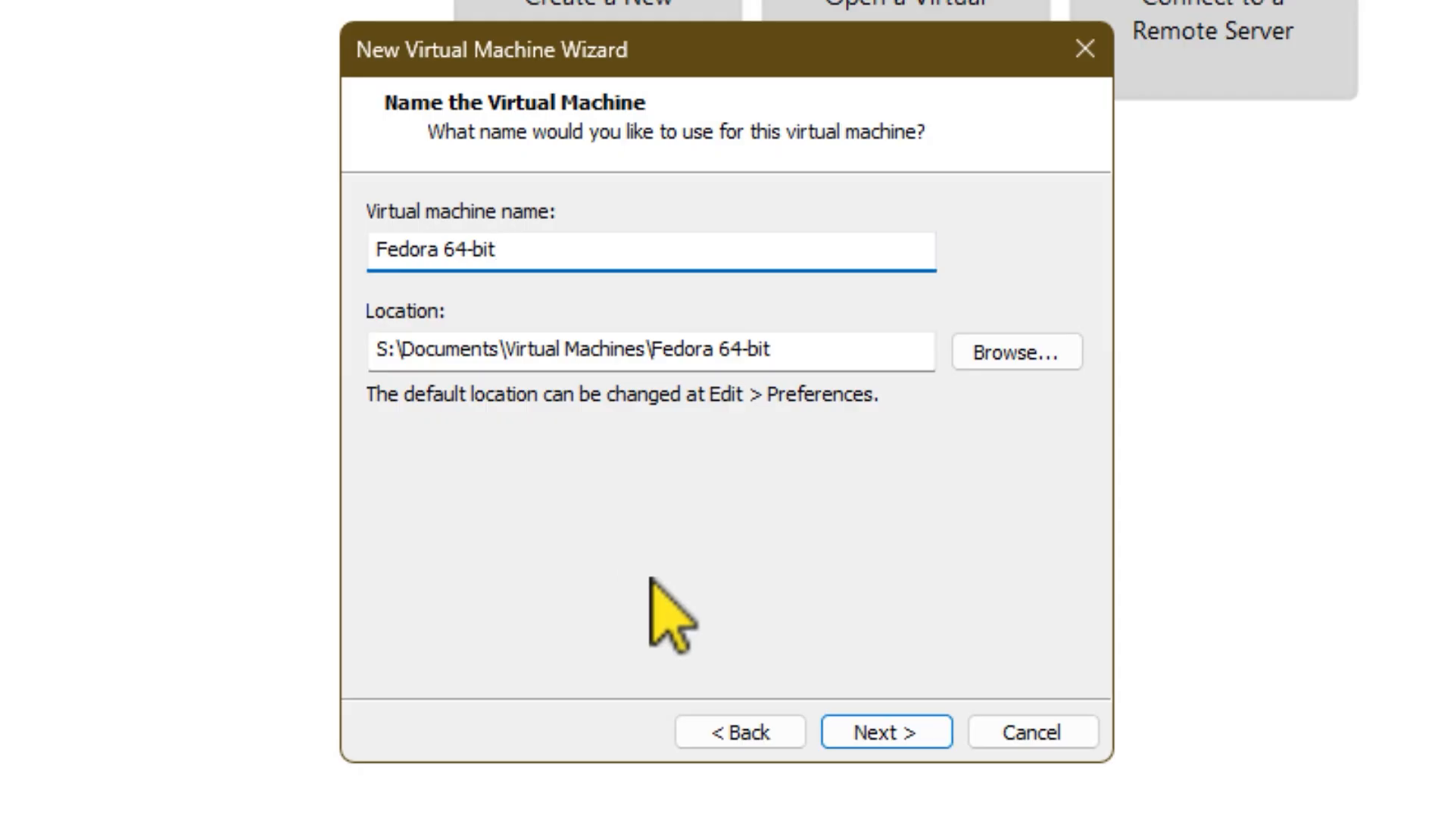
{"action": "left_click_drag", "start_coordinate": [440, 350], "coordinate": [797, 348]}
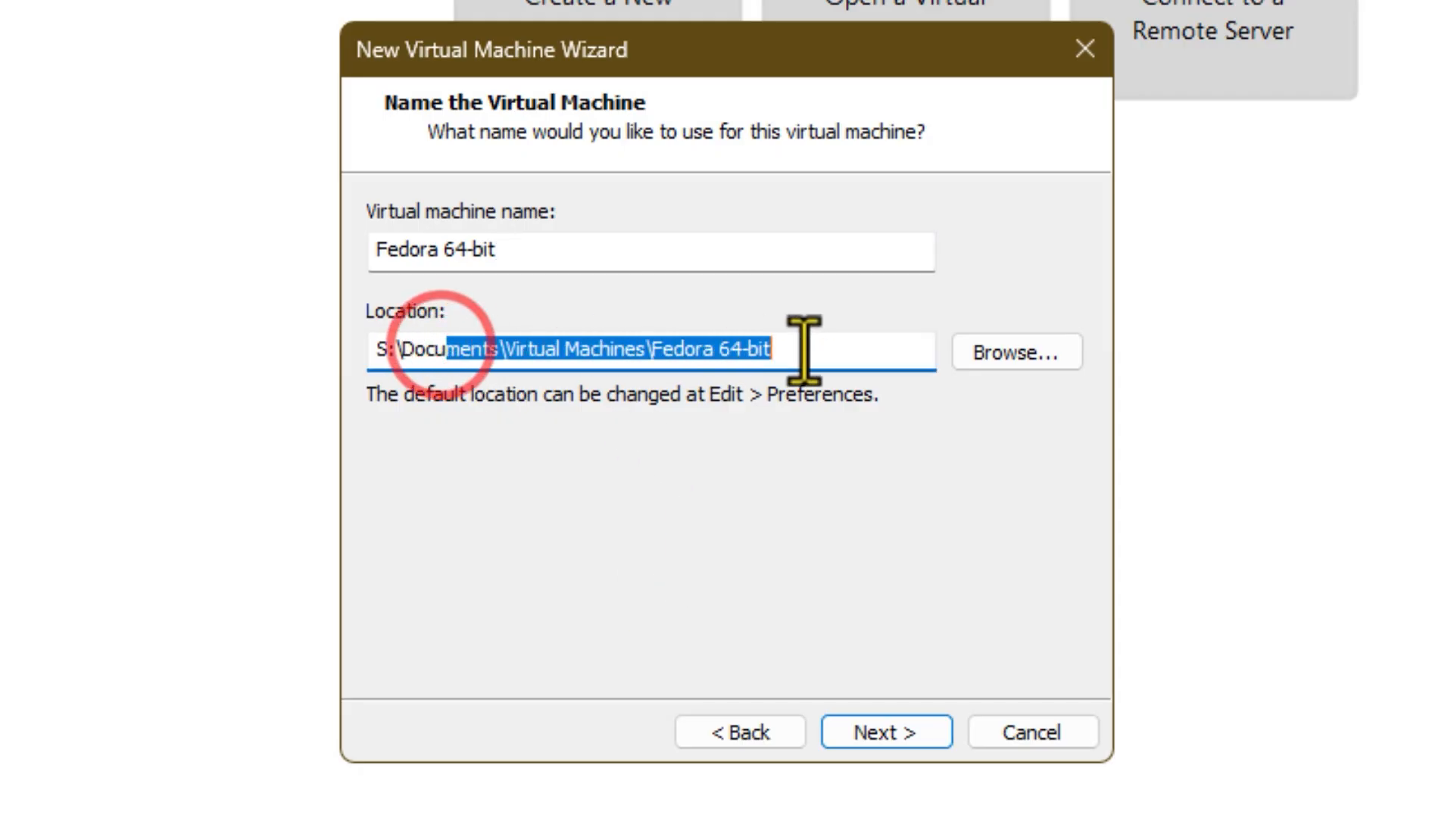
{"action": "left_click", "coordinate": [804, 348]}
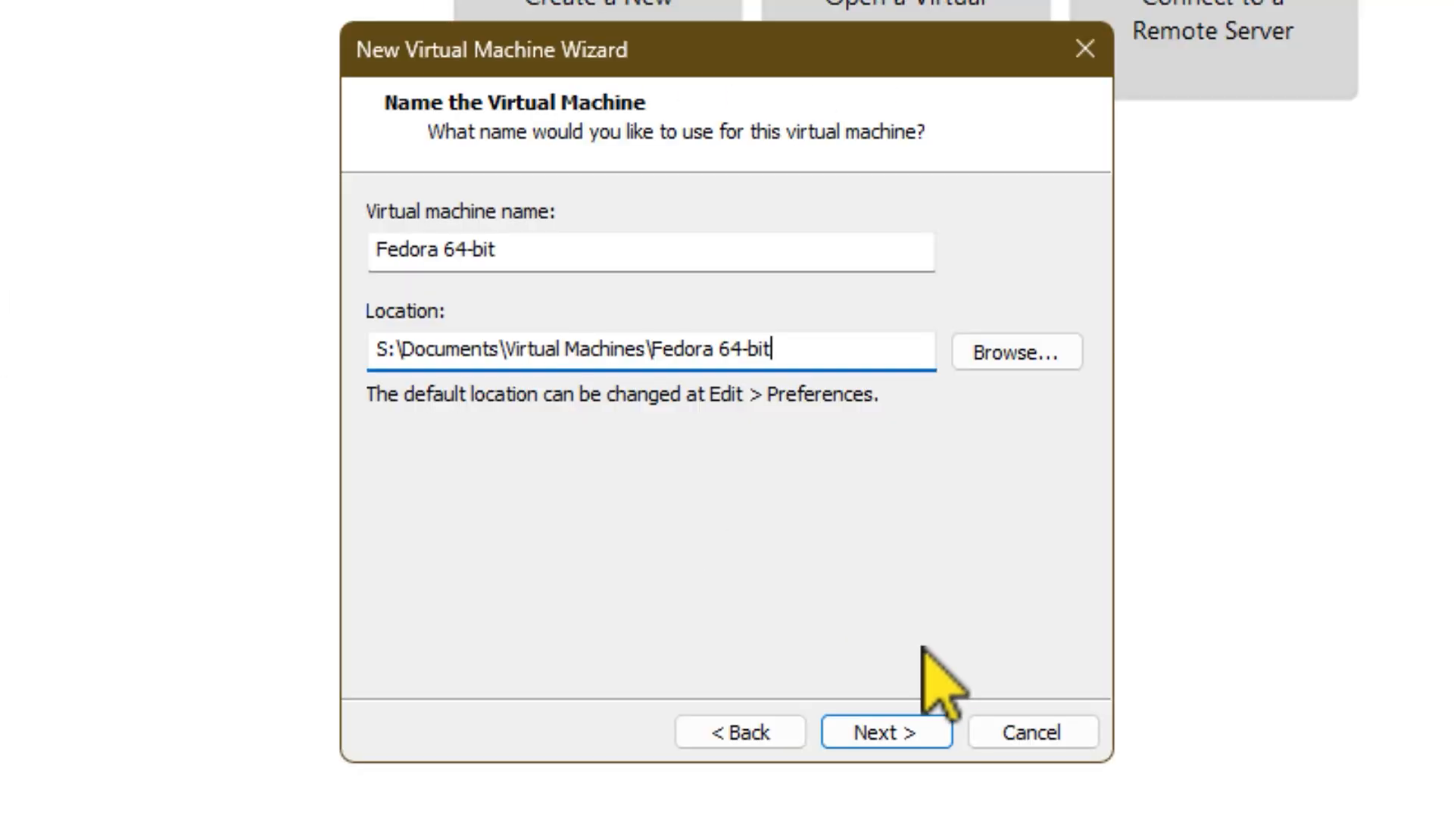
{"action": "left_click", "coordinate": [900, 723]}
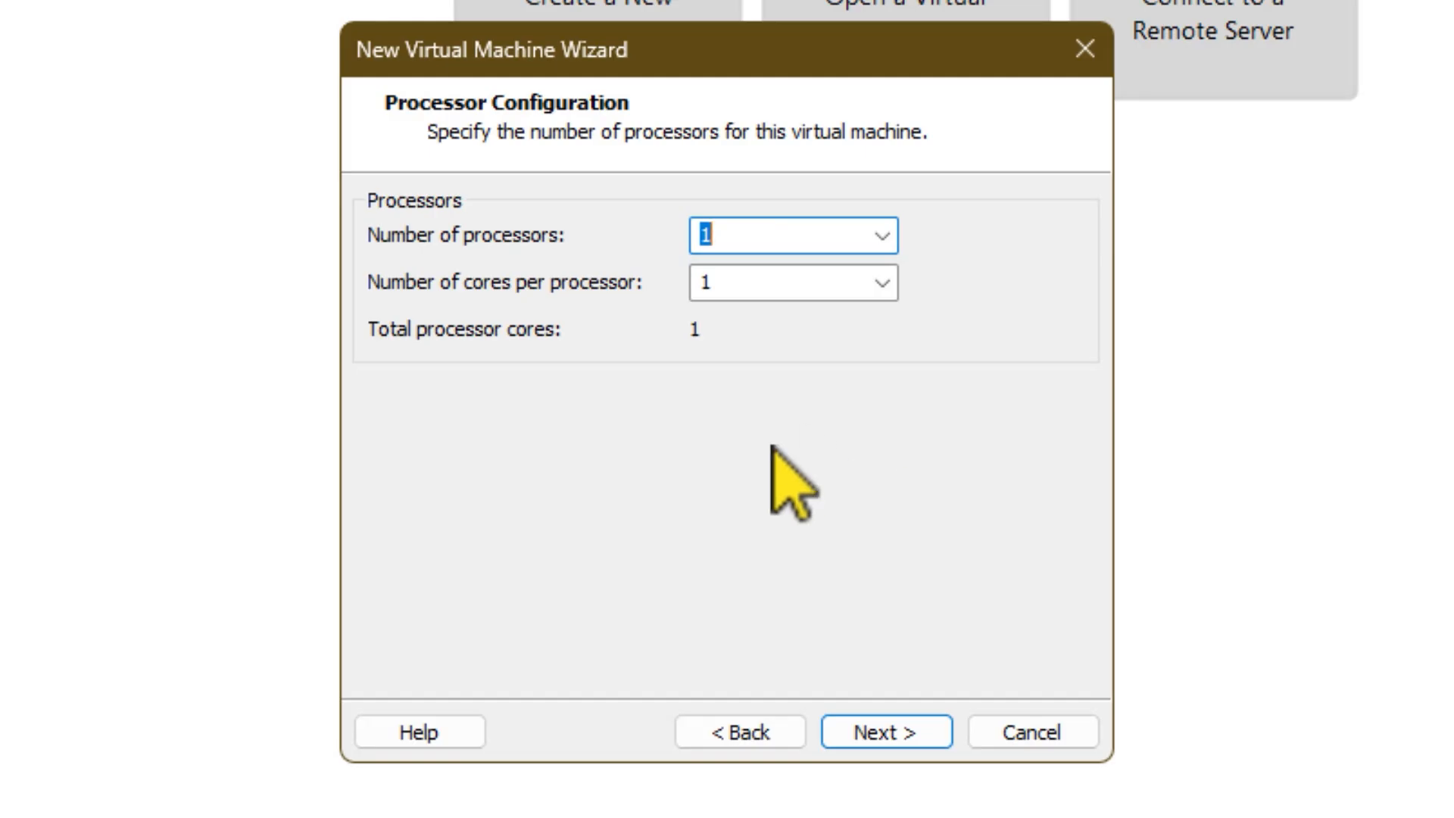
Step: Give the virtual machine one processor with 4 cores and 8192 MB of memory
{"action": "left_click", "coordinate": [882, 283]}
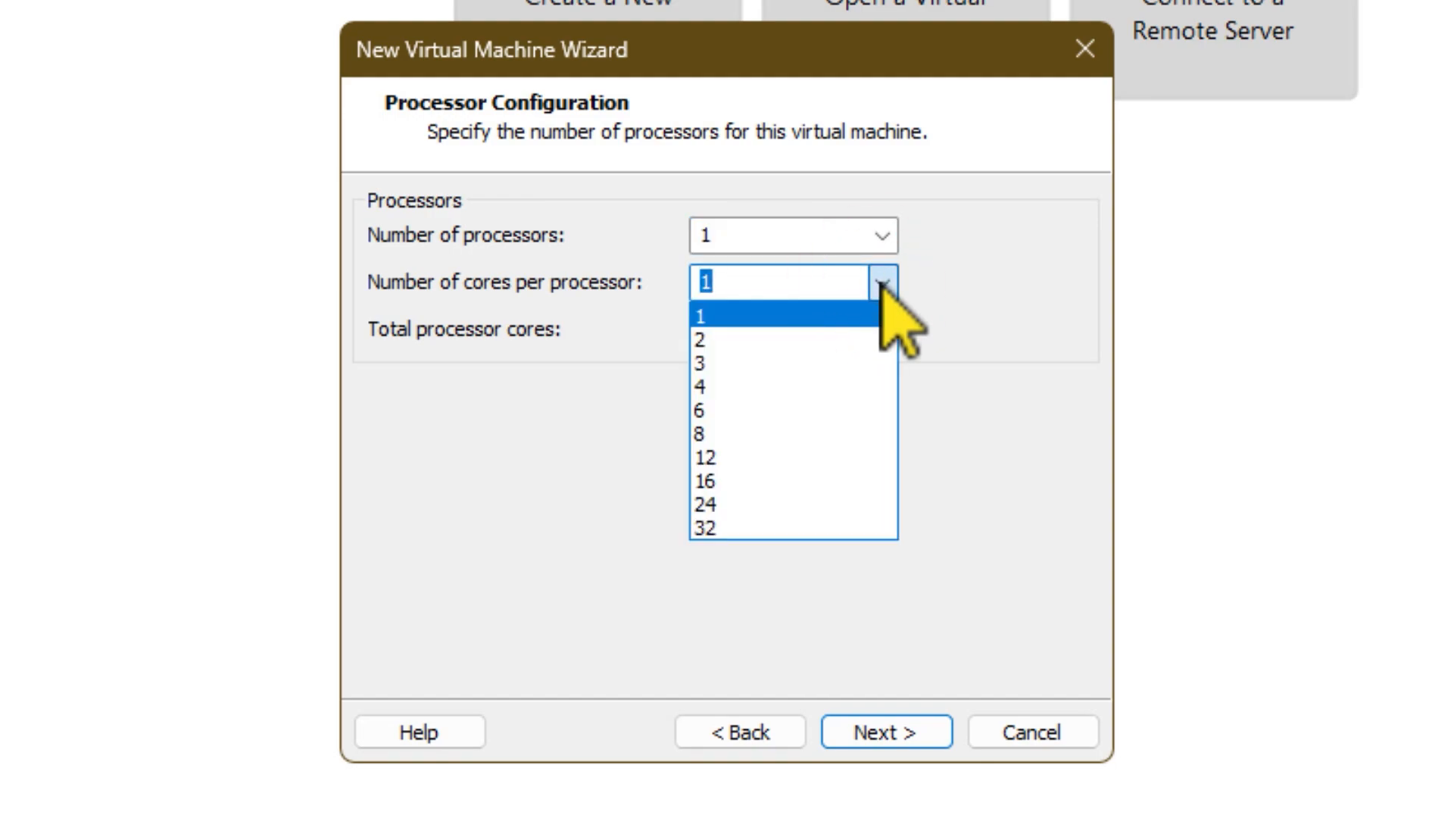
{"action": "left_click", "coordinate": [747, 387]}
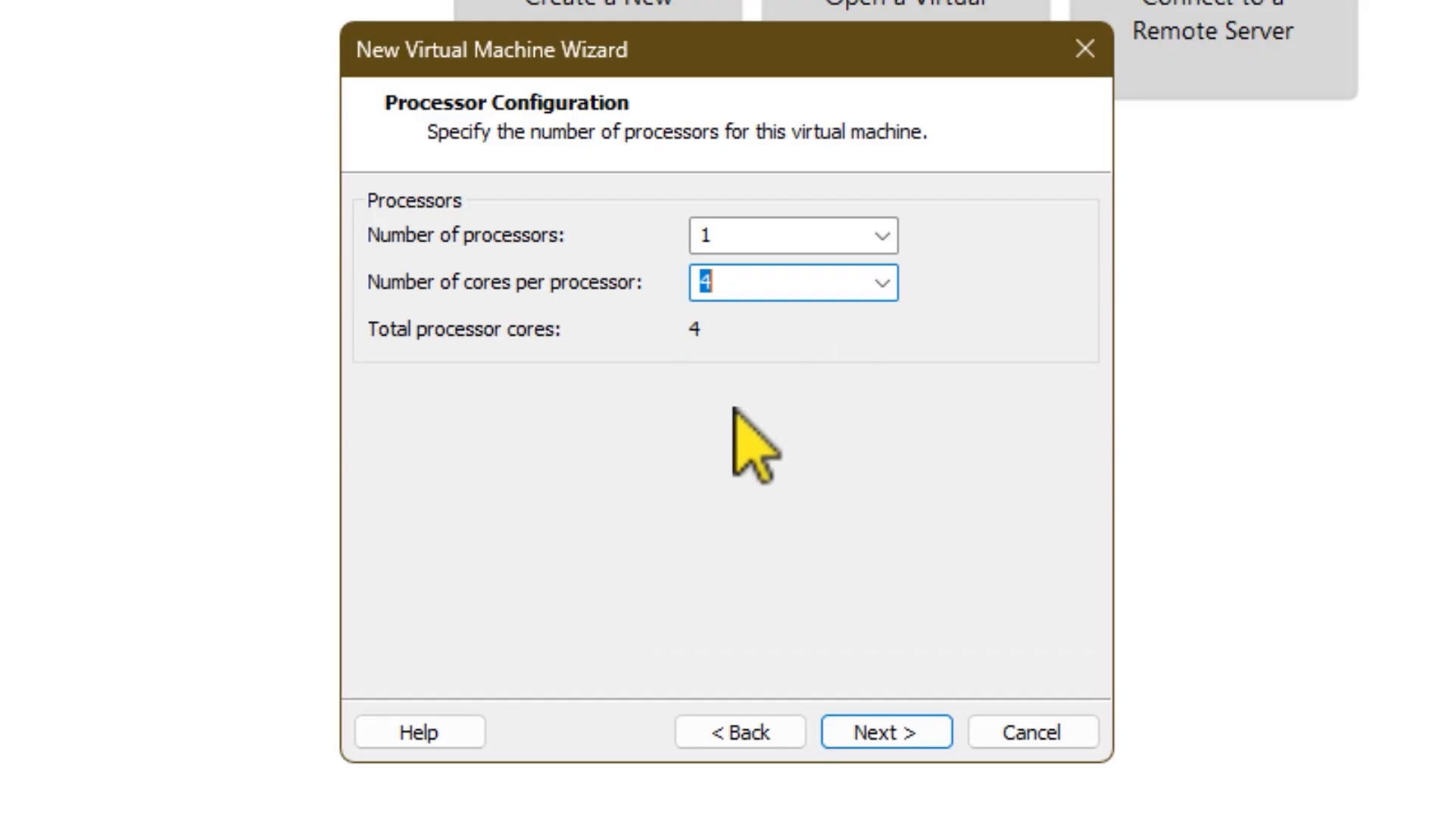
{"action": "left_click", "coordinate": [882, 732]}
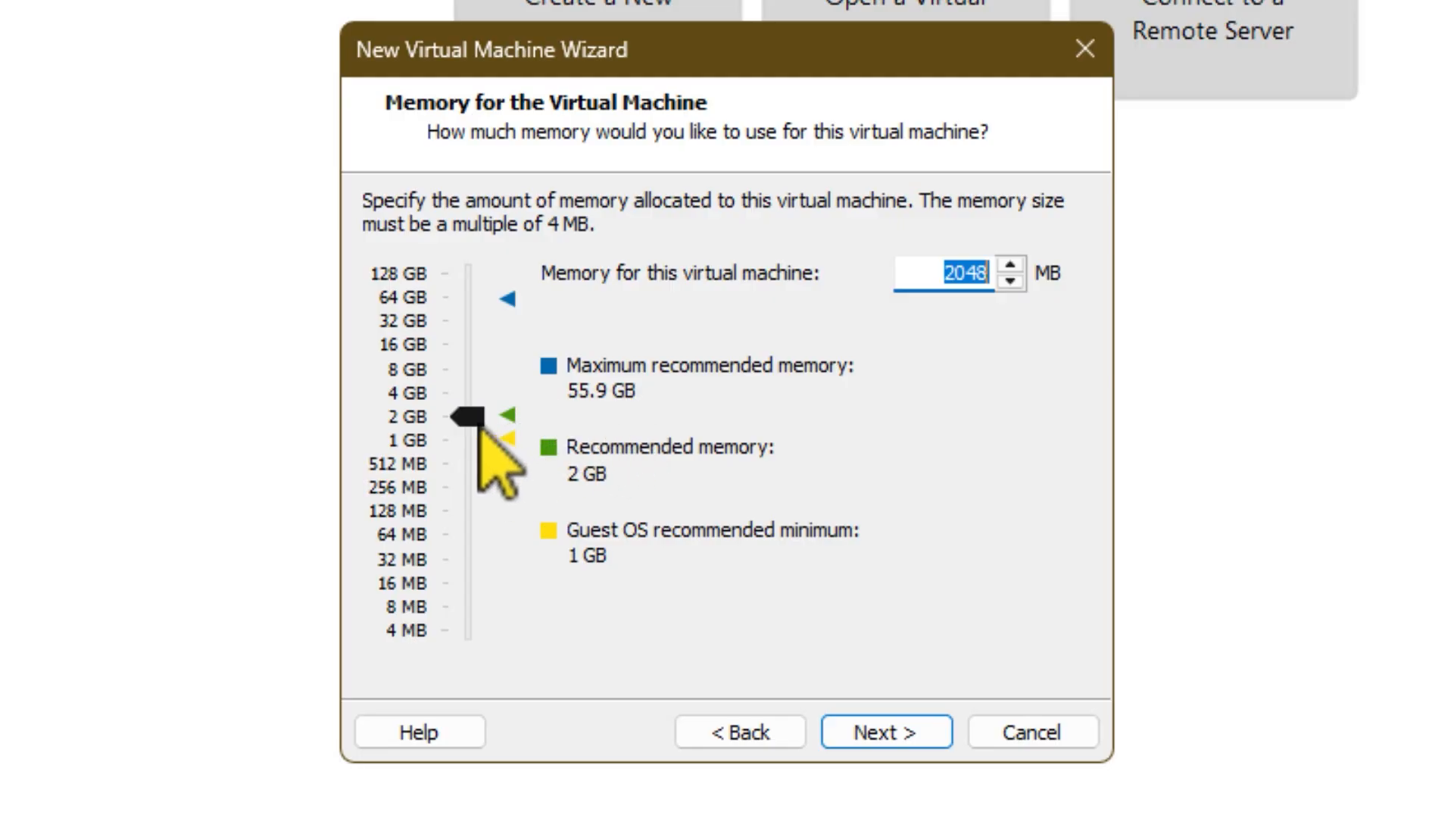
{"action": "left_click", "coordinate": [412, 392]}
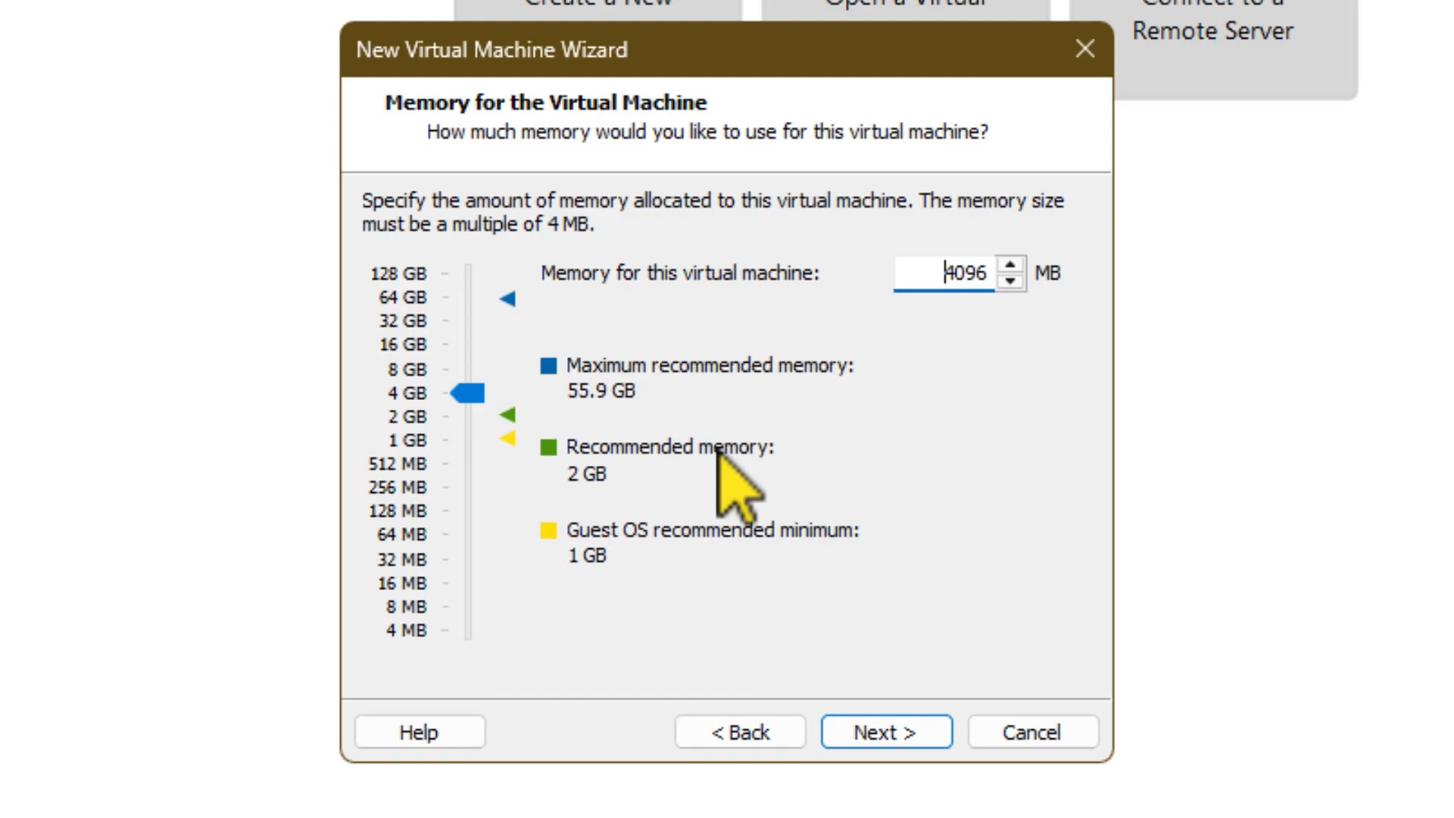
{"action": "left_click", "coordinate": [415, 370]}
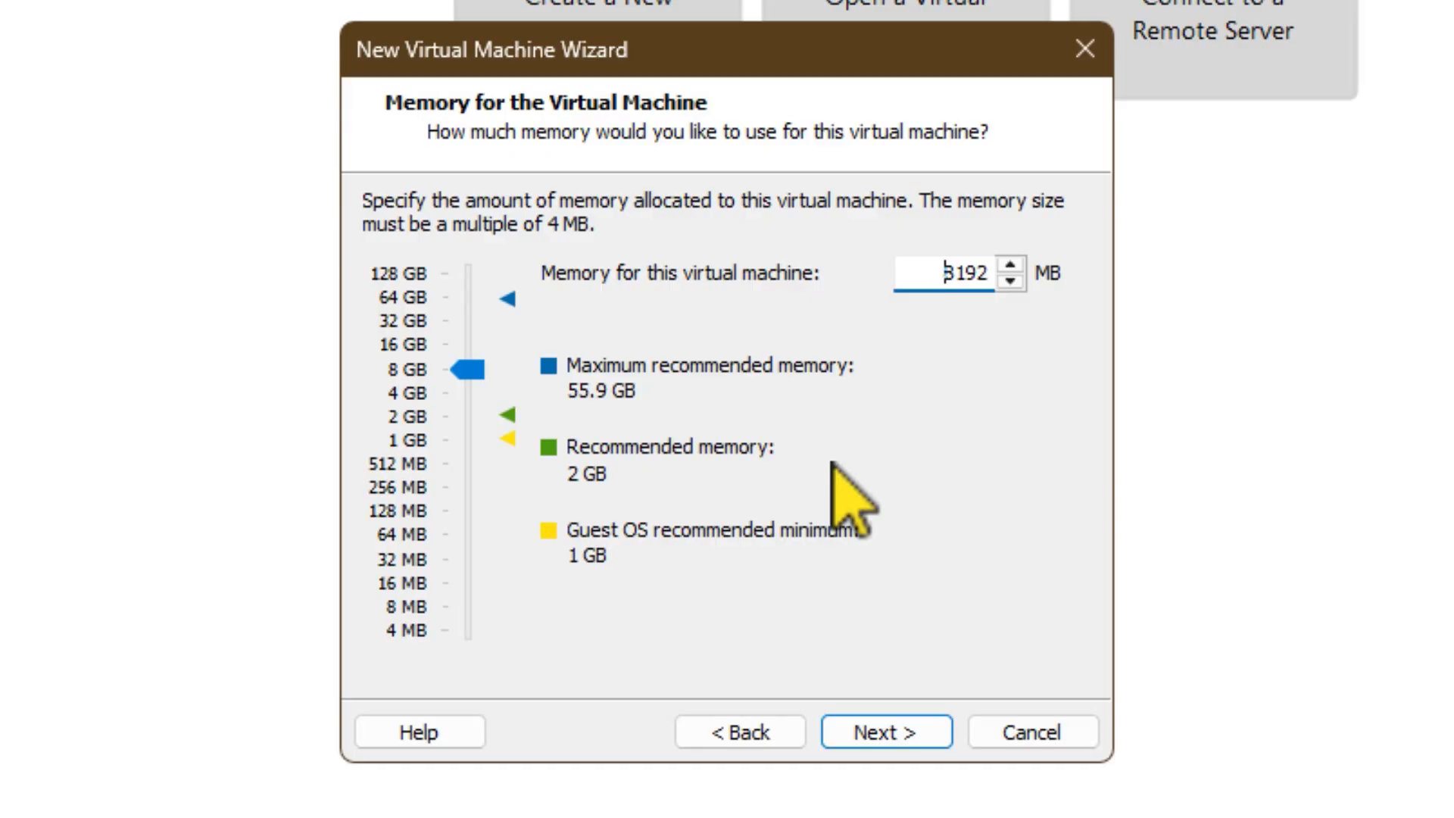
{"action": "left_click", "coordinate": [890, 738]}
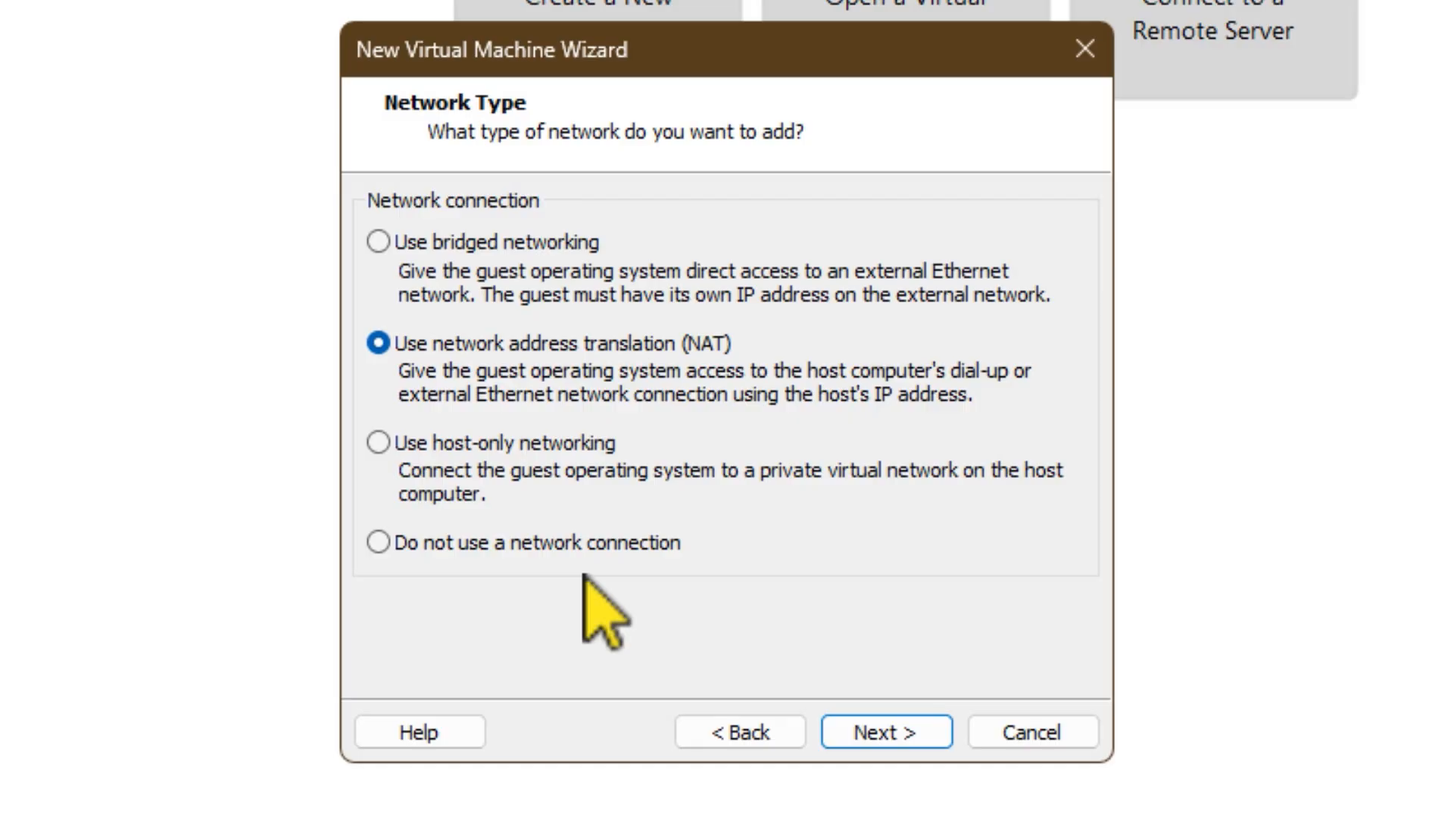
Step: Accept NAT networking, the LSI Logic SCSI controller and the NVMe disk type for the virtual machine
{"action": "left_click", "coordinate": [894, 732]}
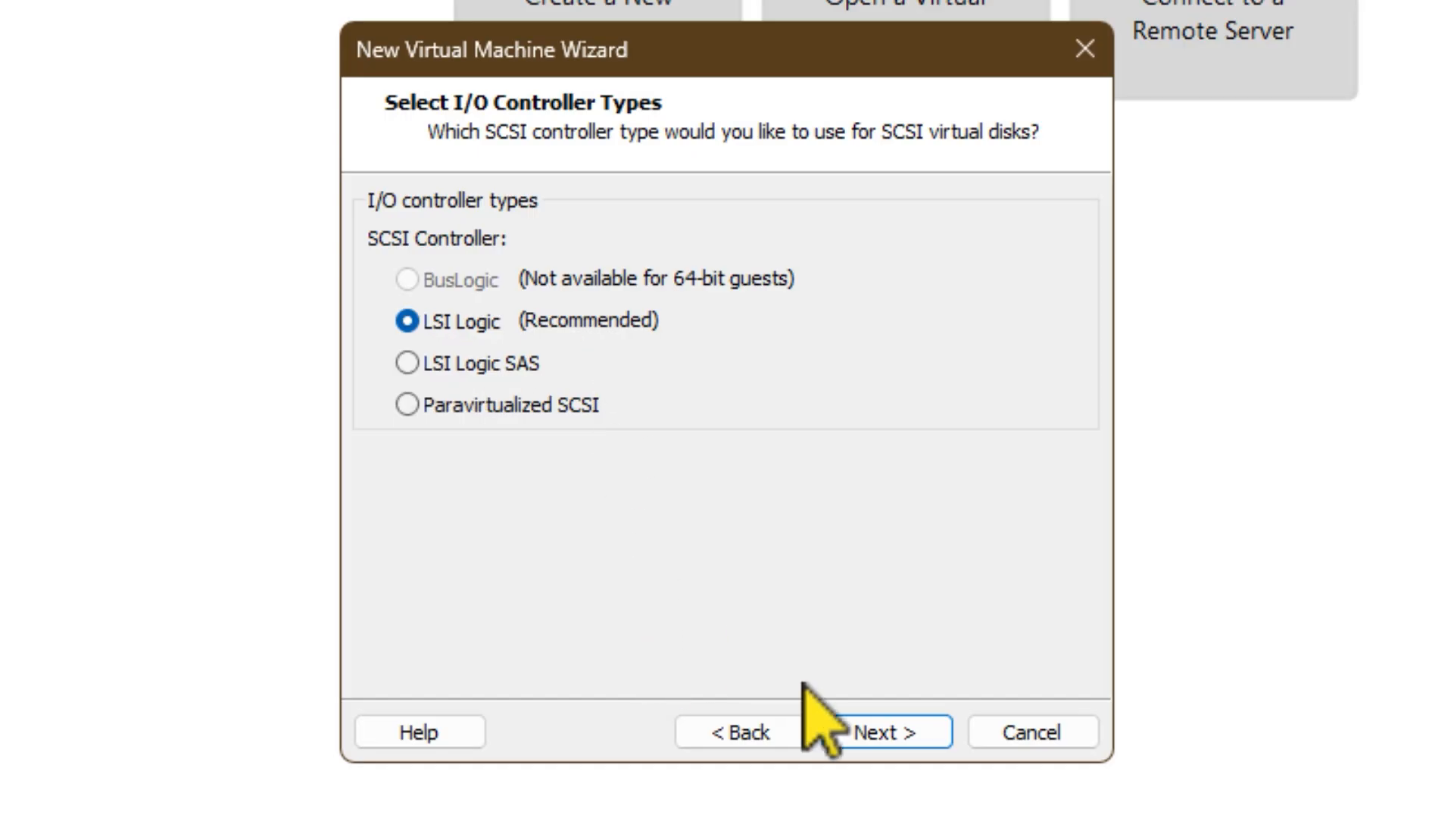
{"action": "left_click", "coordinate": [892, 729]}
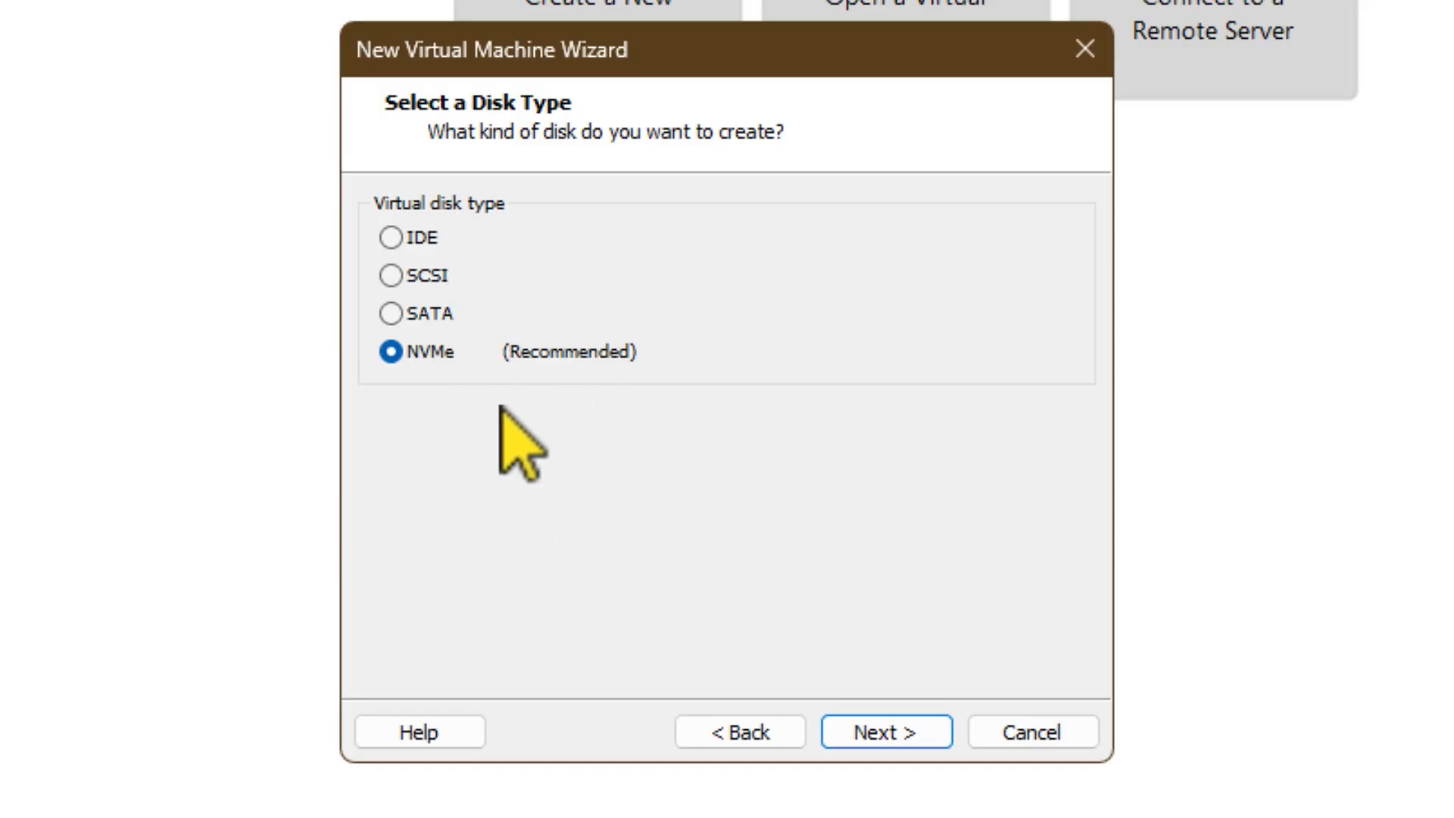
{"action": "left_click", "coordinate": [878, 728]}
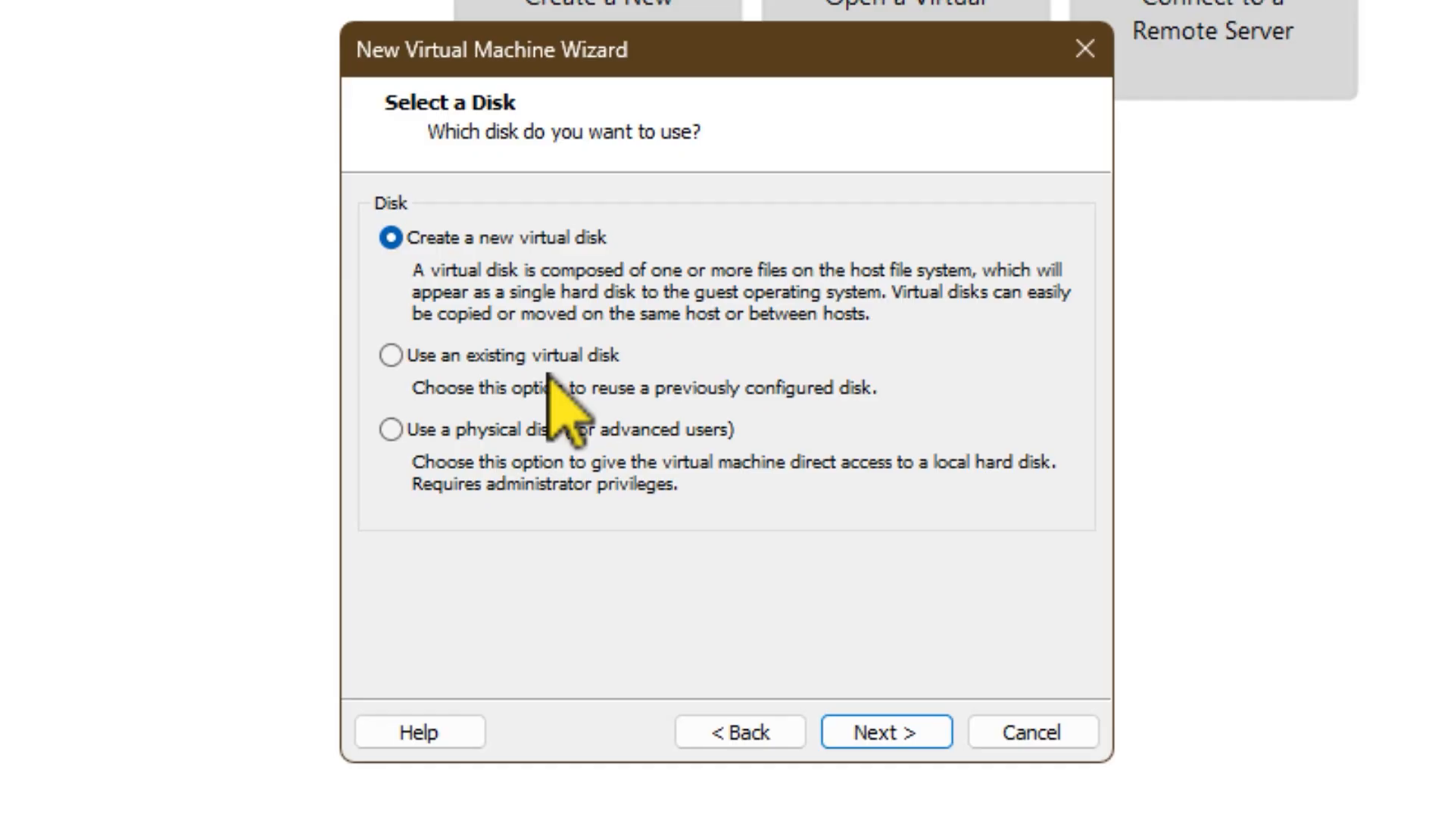
Step: Choose to create a new virtual disk for the virtual machine
{"action": "left_click", "coordinate": [404, 358]}
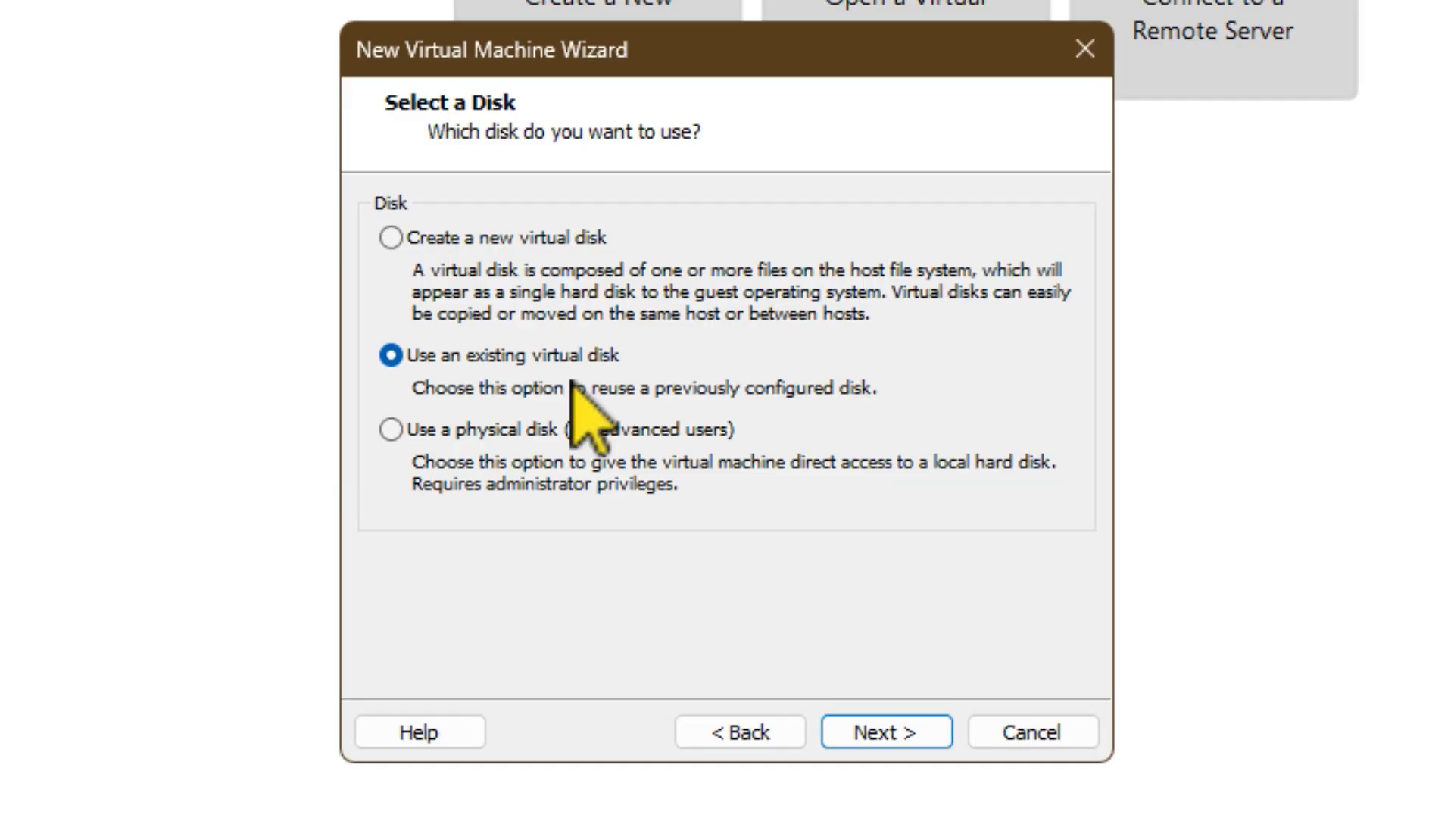
{"action": "left_click", "coordinate": [391, 238]}
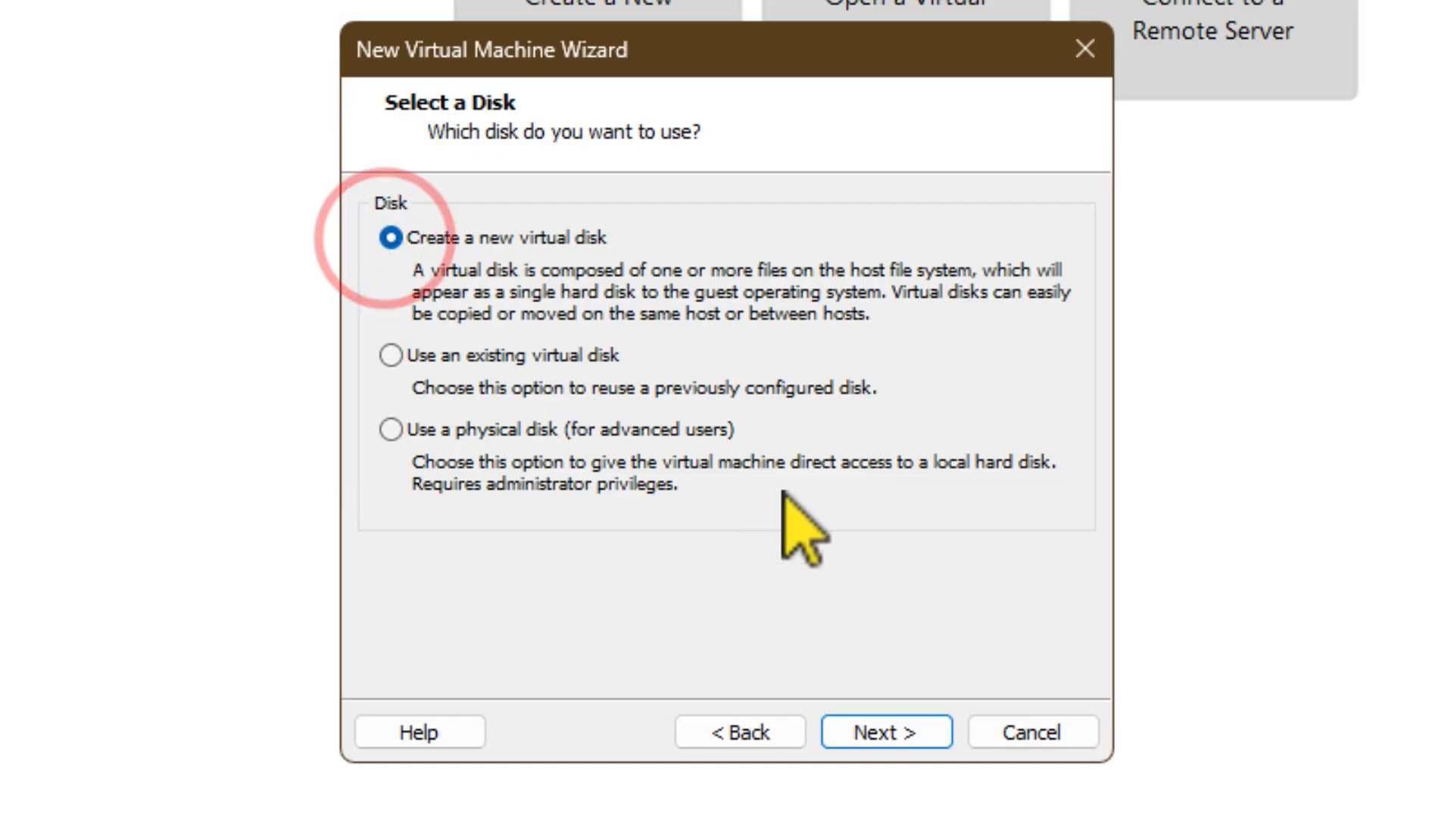
{"action": "left_click", "coordinate": [900, 728]}
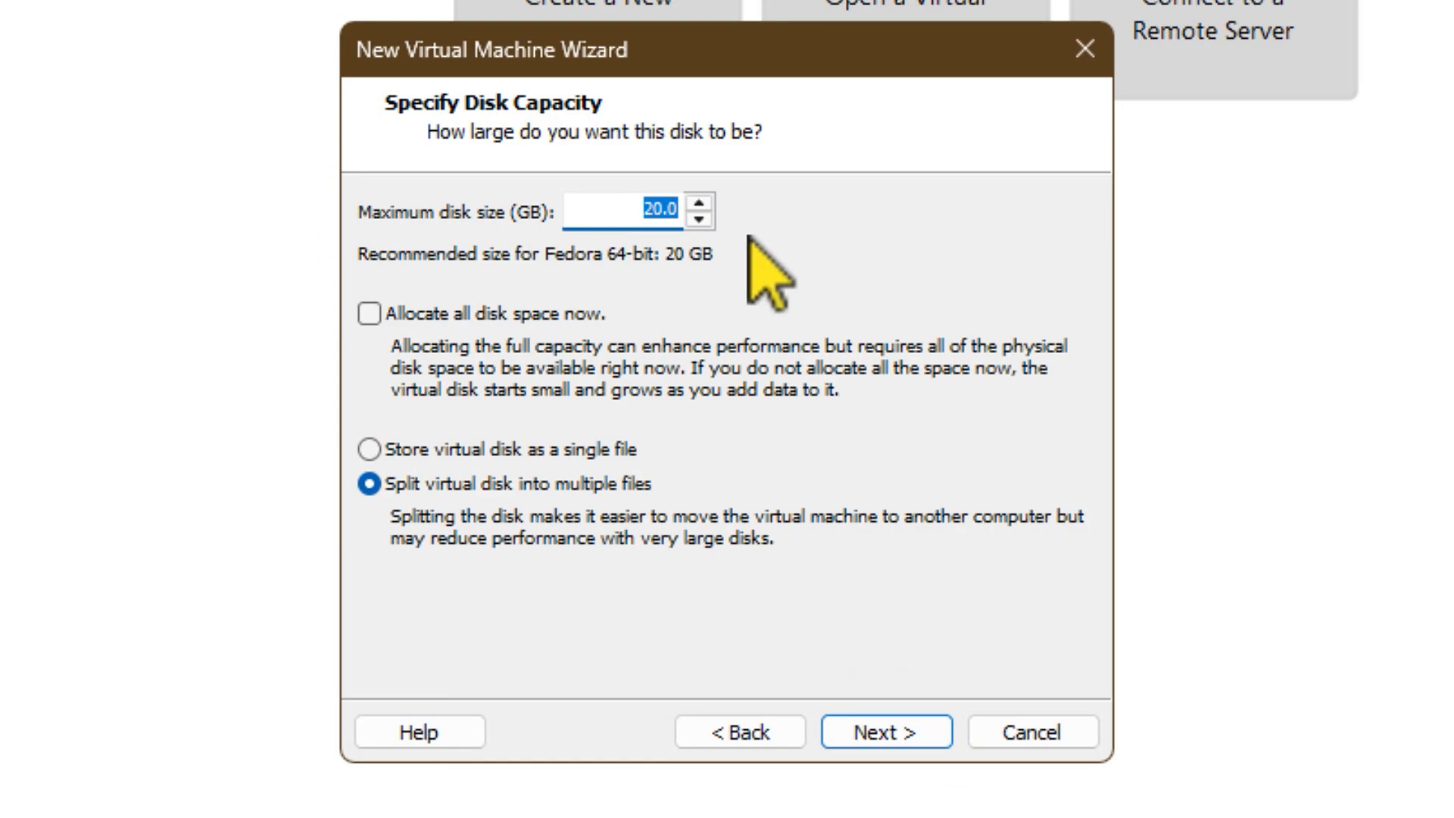
Step: Set the maximum disk size to 40 GB, split into multiple files, and accept Fedora 64-bit.vmdk as the disk file
{"action": "left_click_drag", "start_coordinate": [620, 202], "coordinate": [742, 221]}
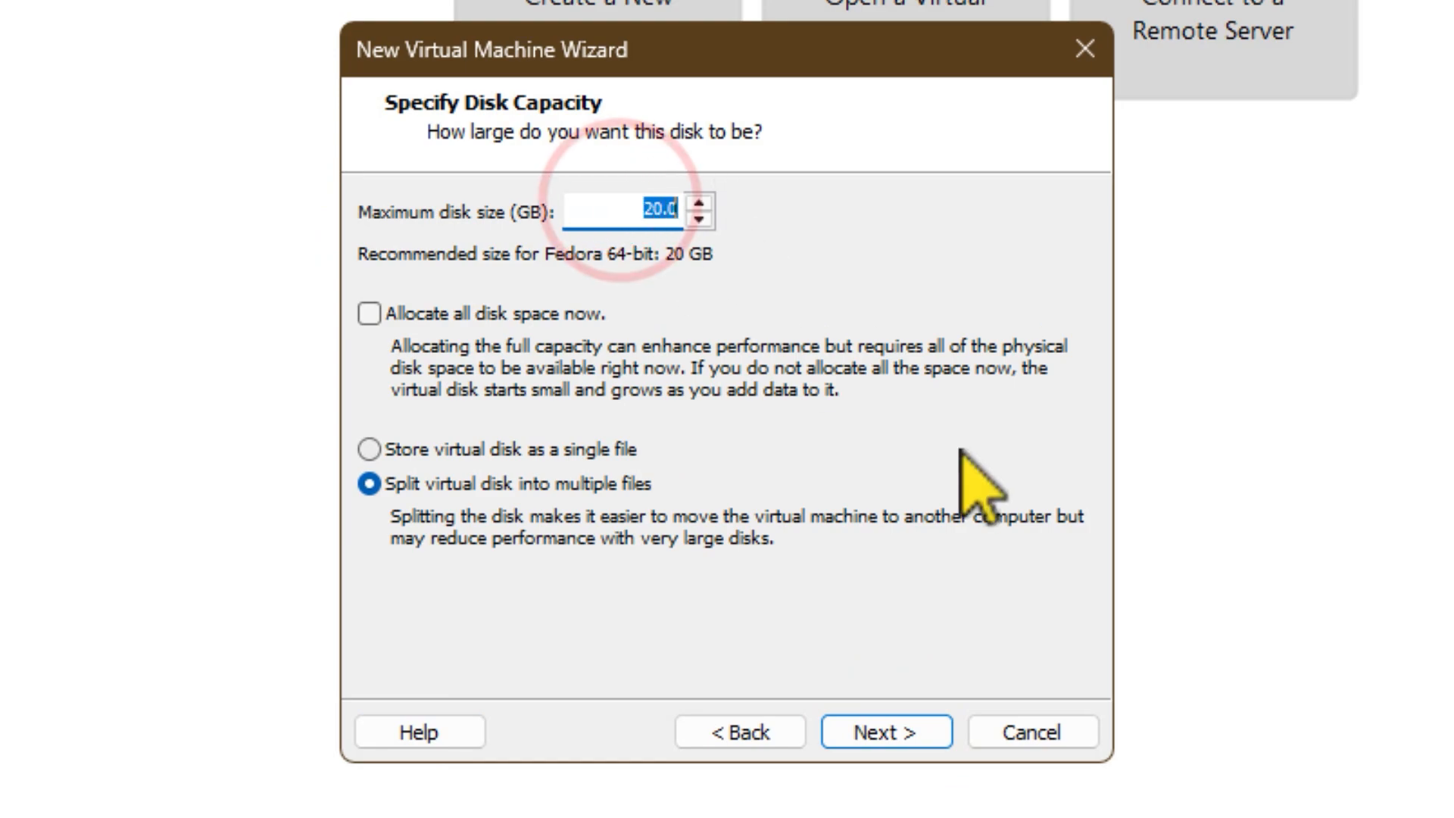
{"action": "type", "text": "40"}
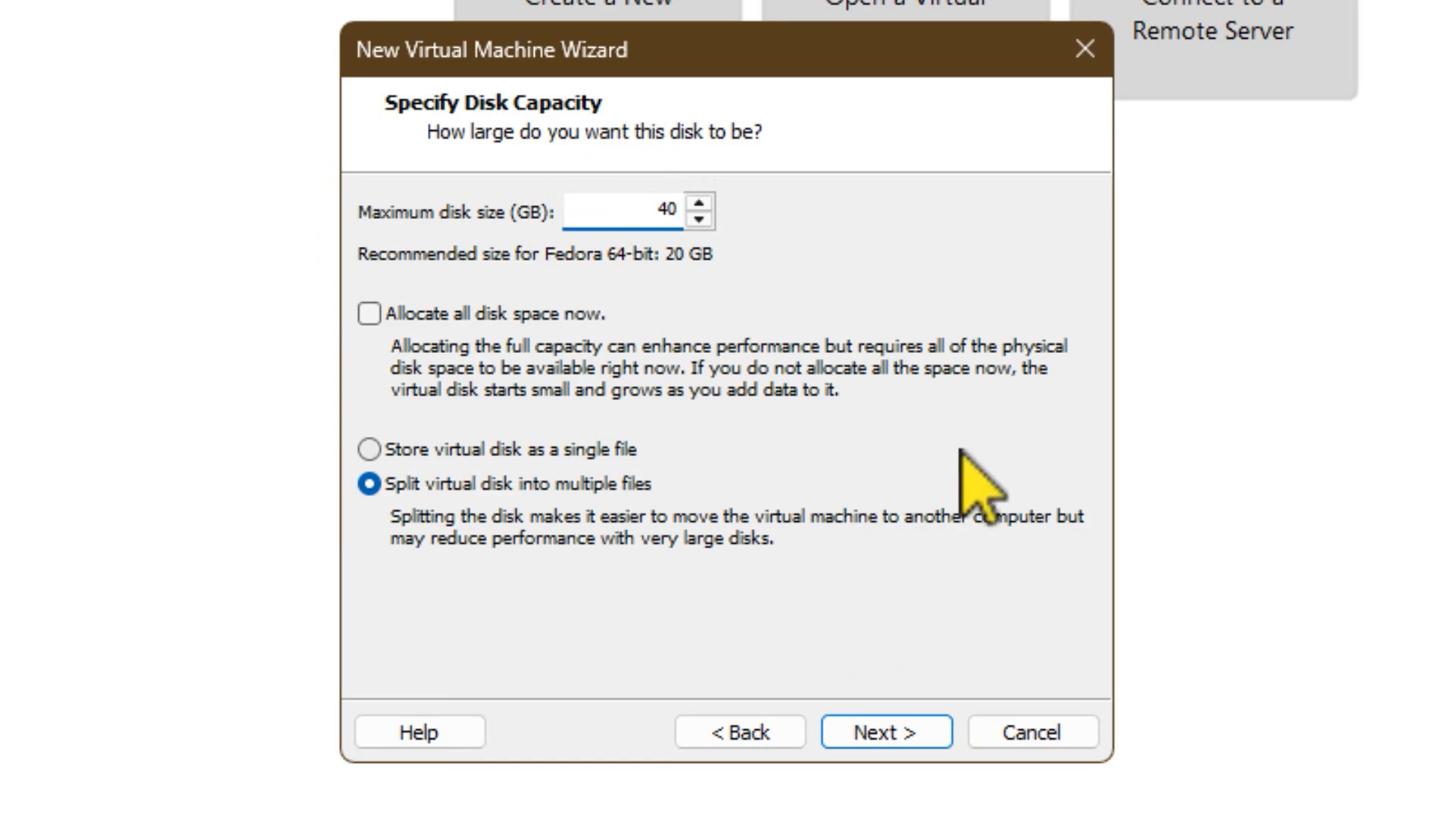
{"action": "type", "text": ".00"}
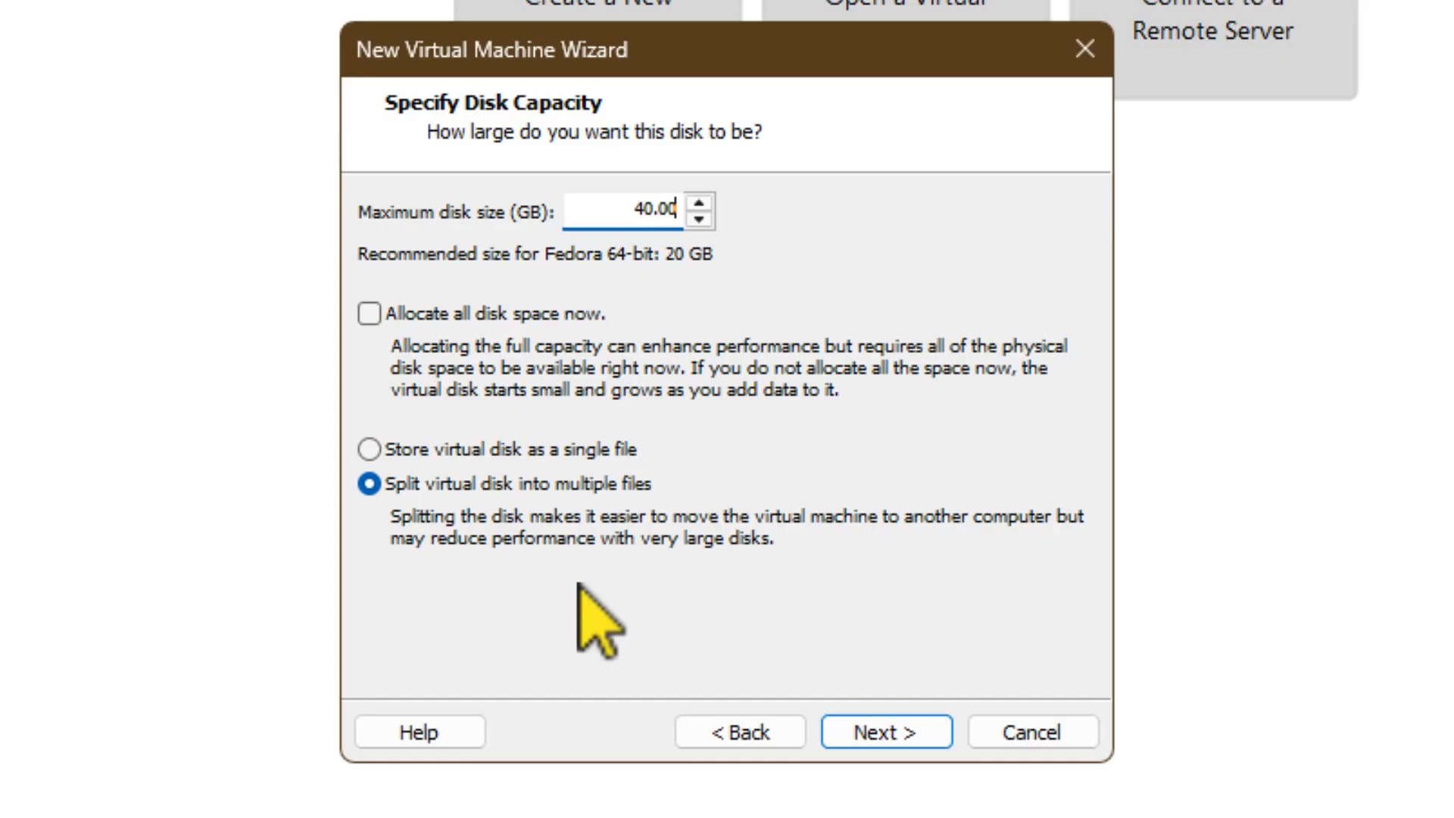
{"action": "left_click", "coordinate": [860, 728]}
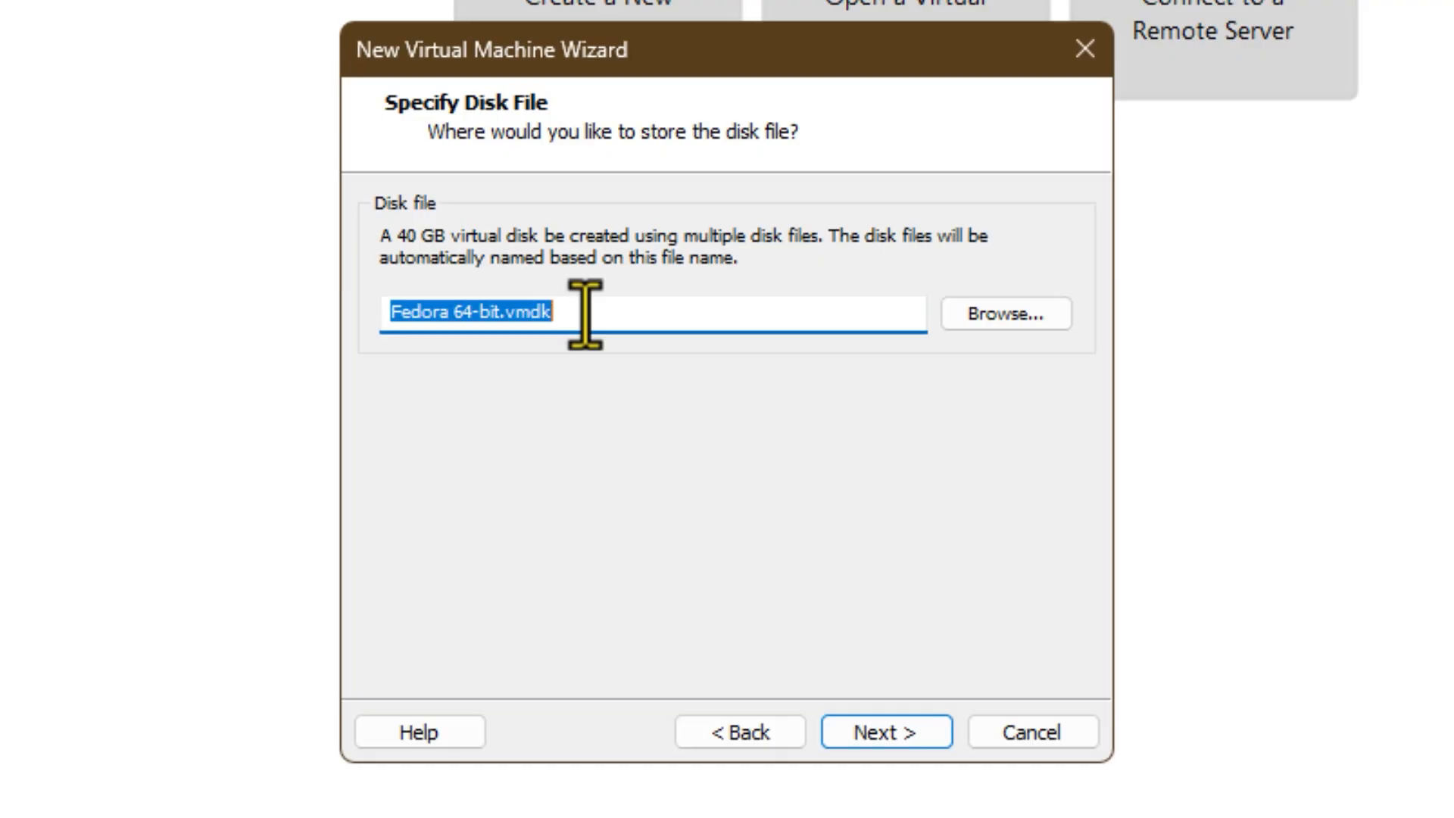
{"action": "left_click", "coordinate": [896, 723]}
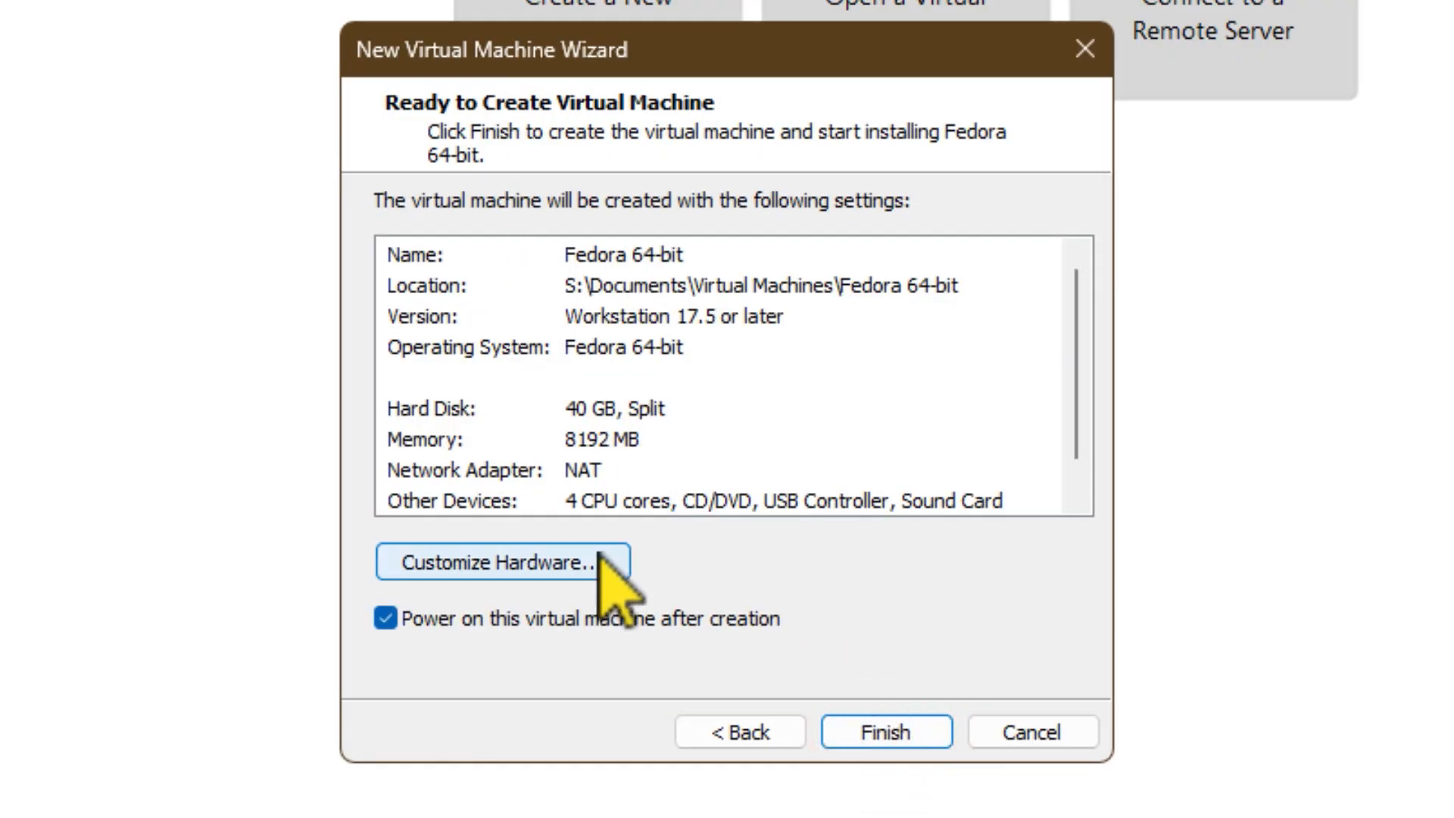
Step: Review the memory, processor, CD/DVD, network, USB, sound and display settings in the virtual machine's hardware customization
{"action": "left_click", "coordinate": [540, 565]}
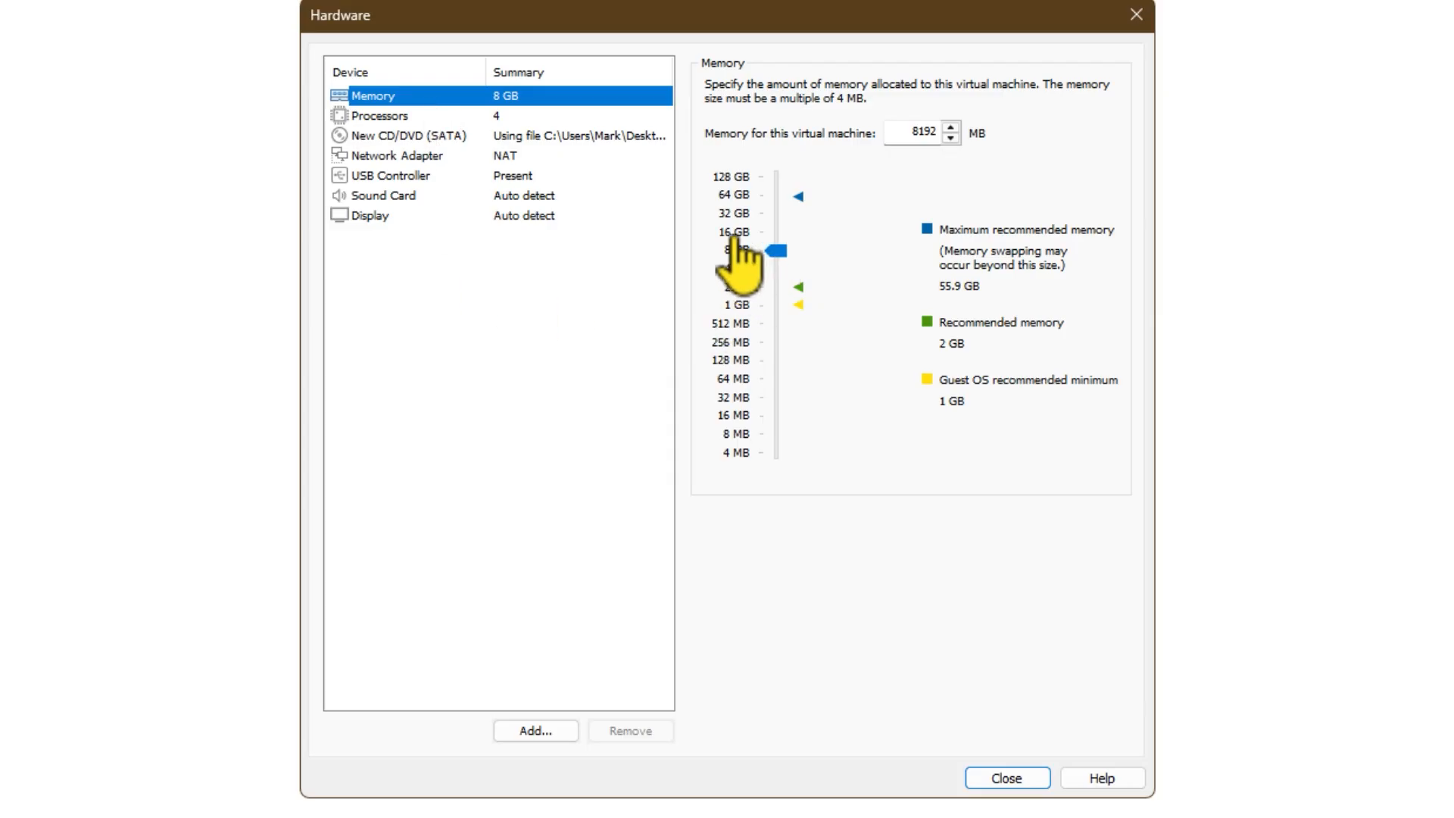
{"action": "left_click", "coordinate": [372, 118]}
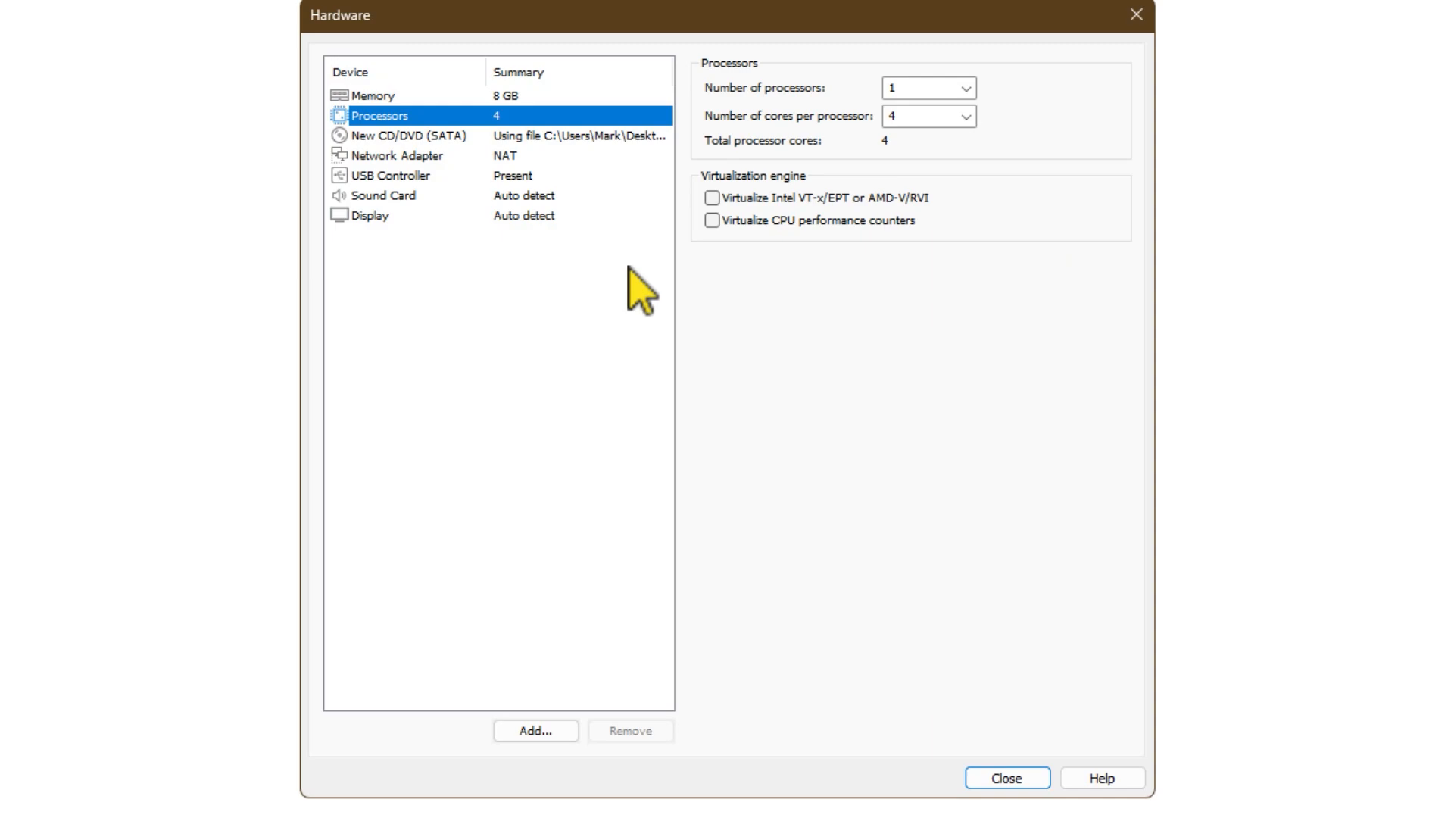
{"action": "left_click", "coordinate": [452, 137]}
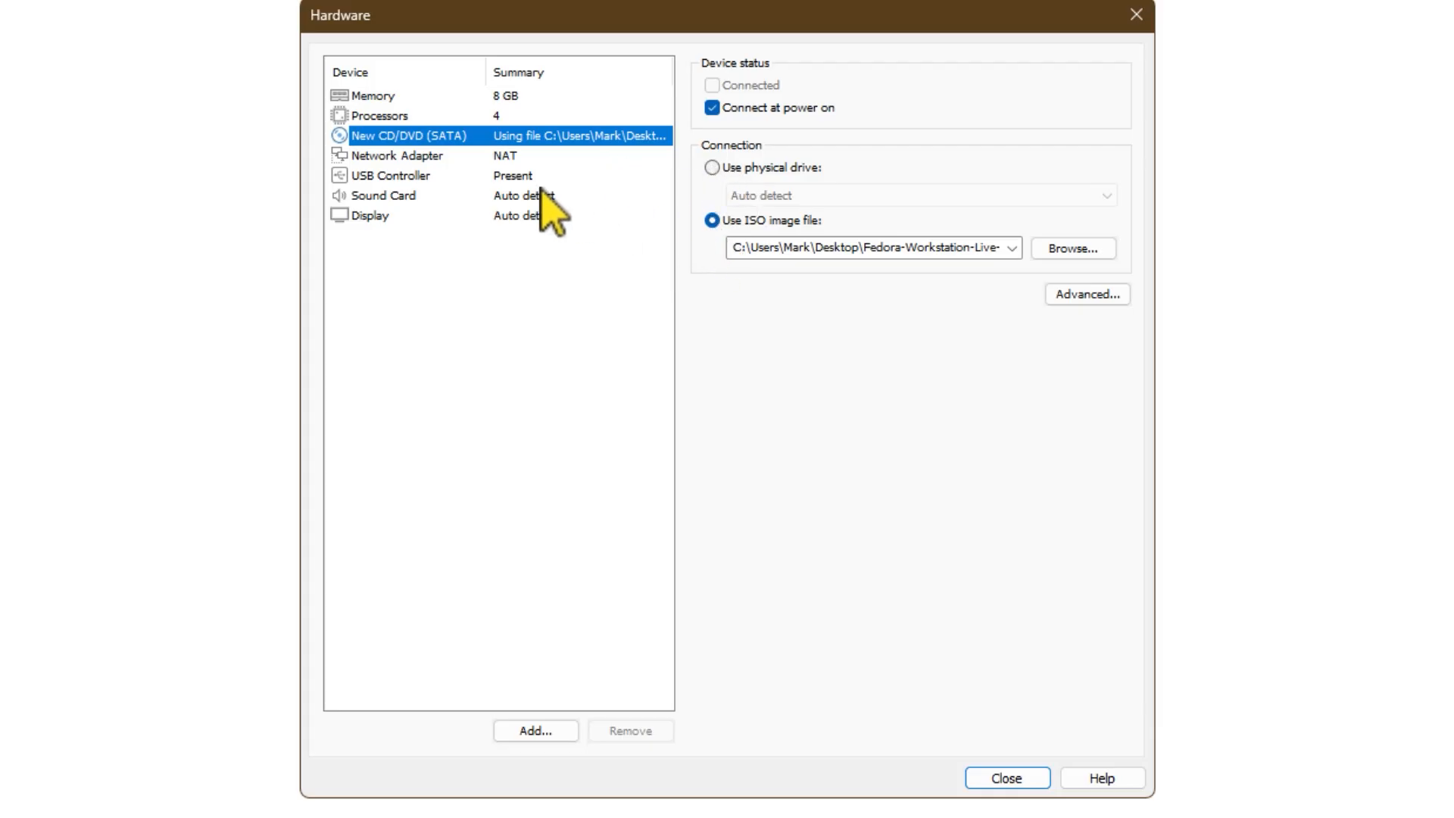
{"action": "left_click", "coordinate": [435, 155]}
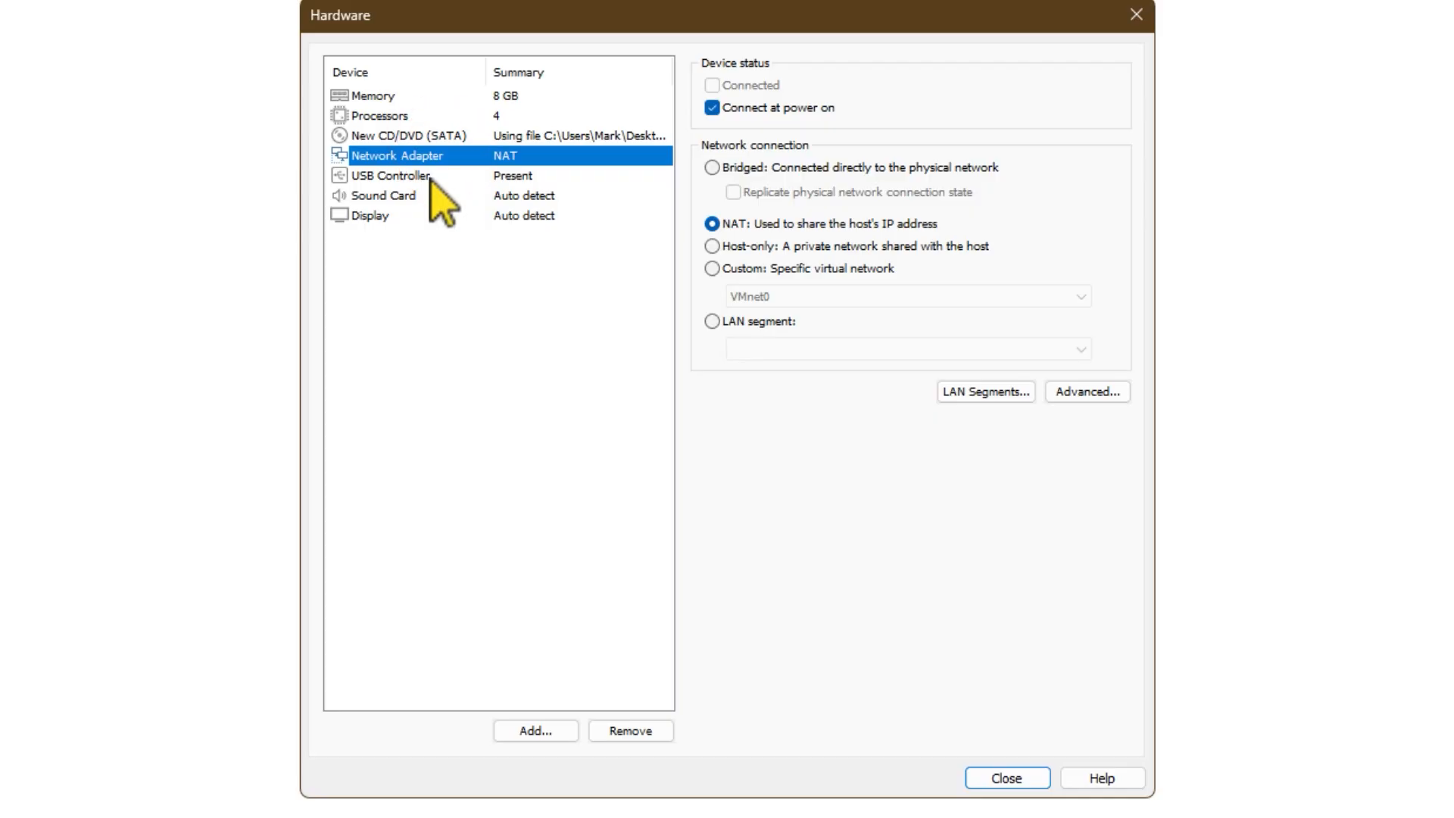
{"action": "left_click", "coordinate": [431, 177]}
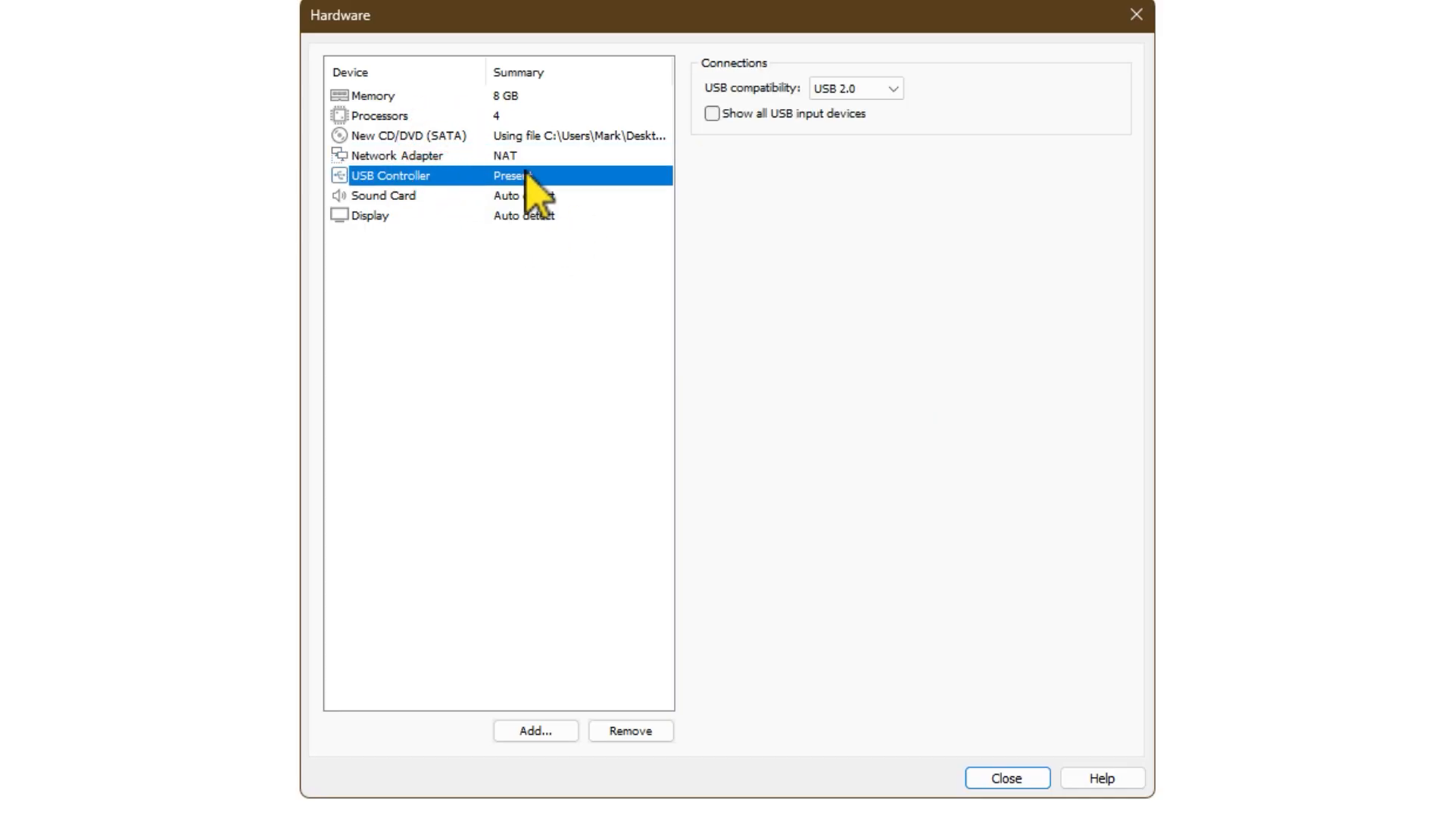
{"action": "left_click", "coordinate": [893, 89]}
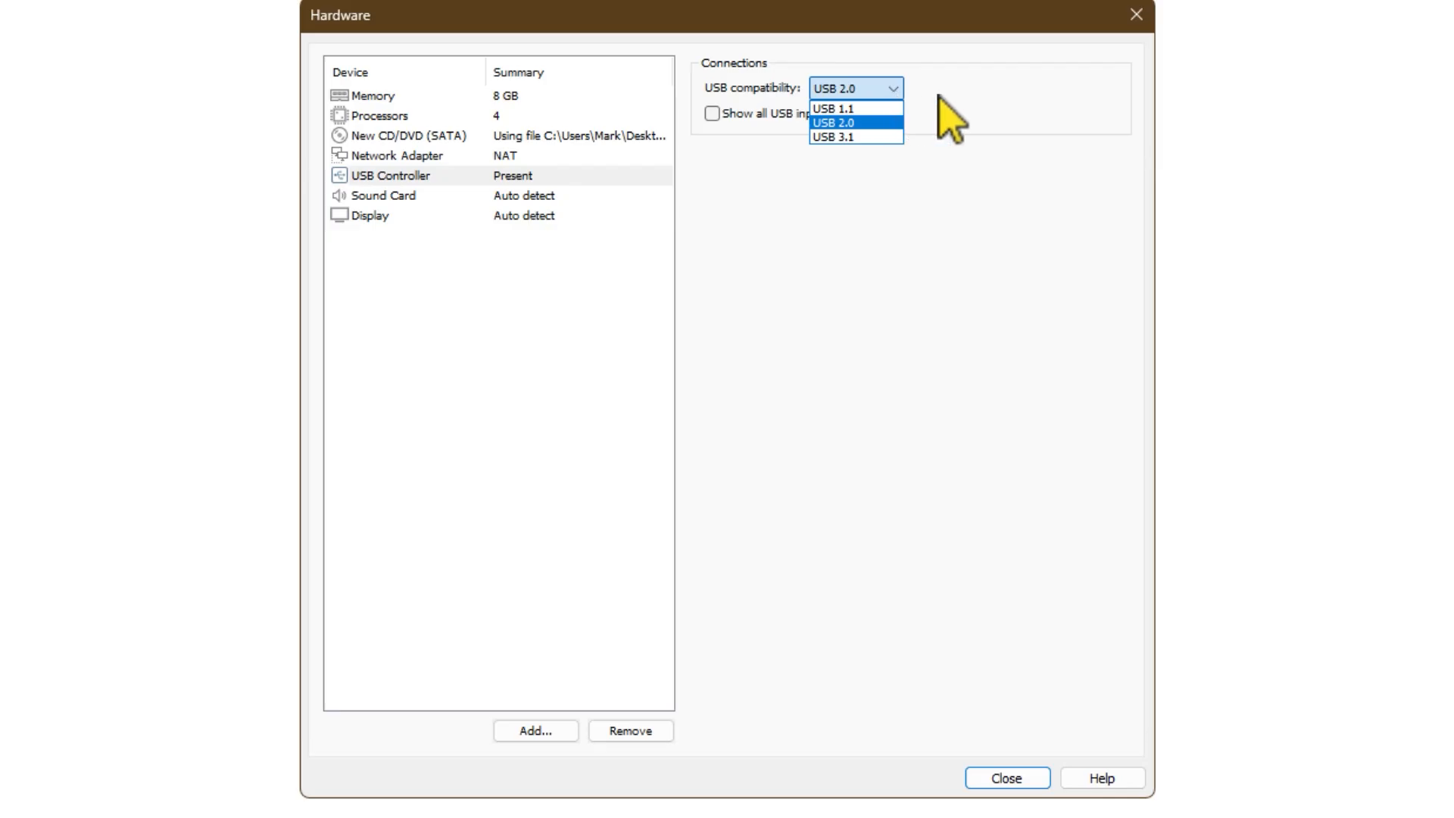
{"action": "left_click", "coordinate": [938, 98]}
{"action": "left_click", "coordinate": [403, 196]}
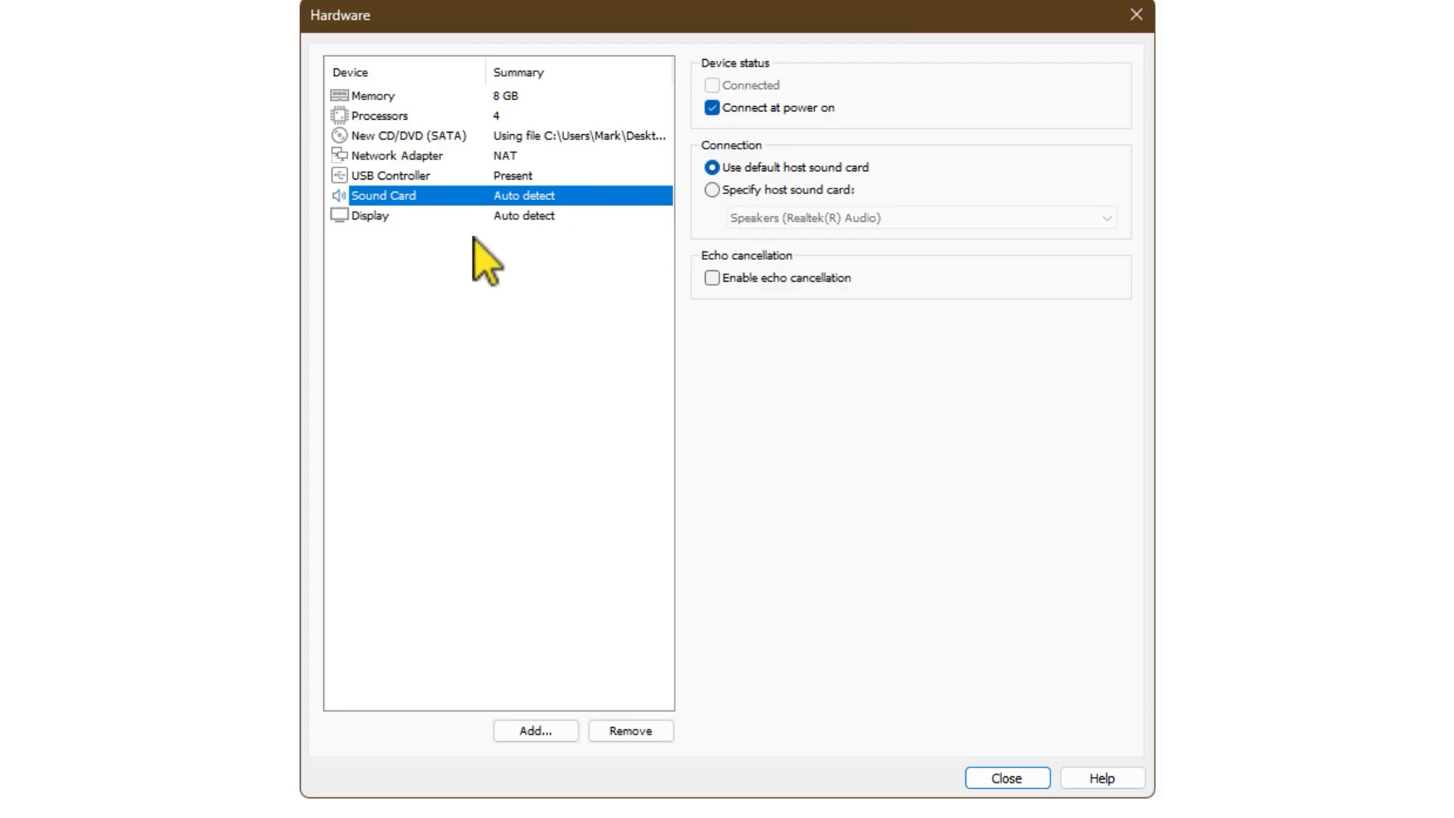
{"action": "left_click", "coordinate": [403, 218]}
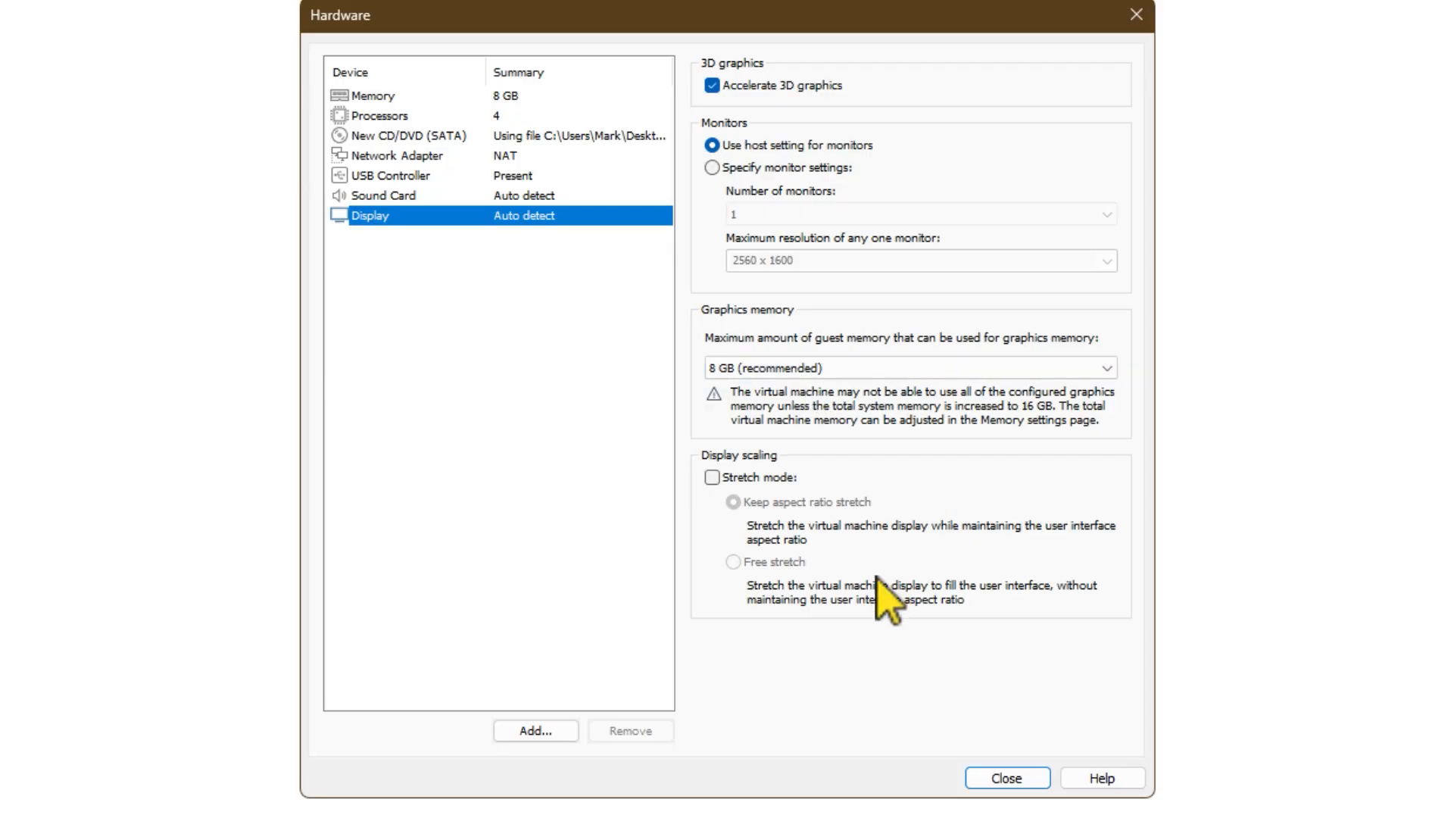
{"action": "left_click", "coordinate": [990, 780]}
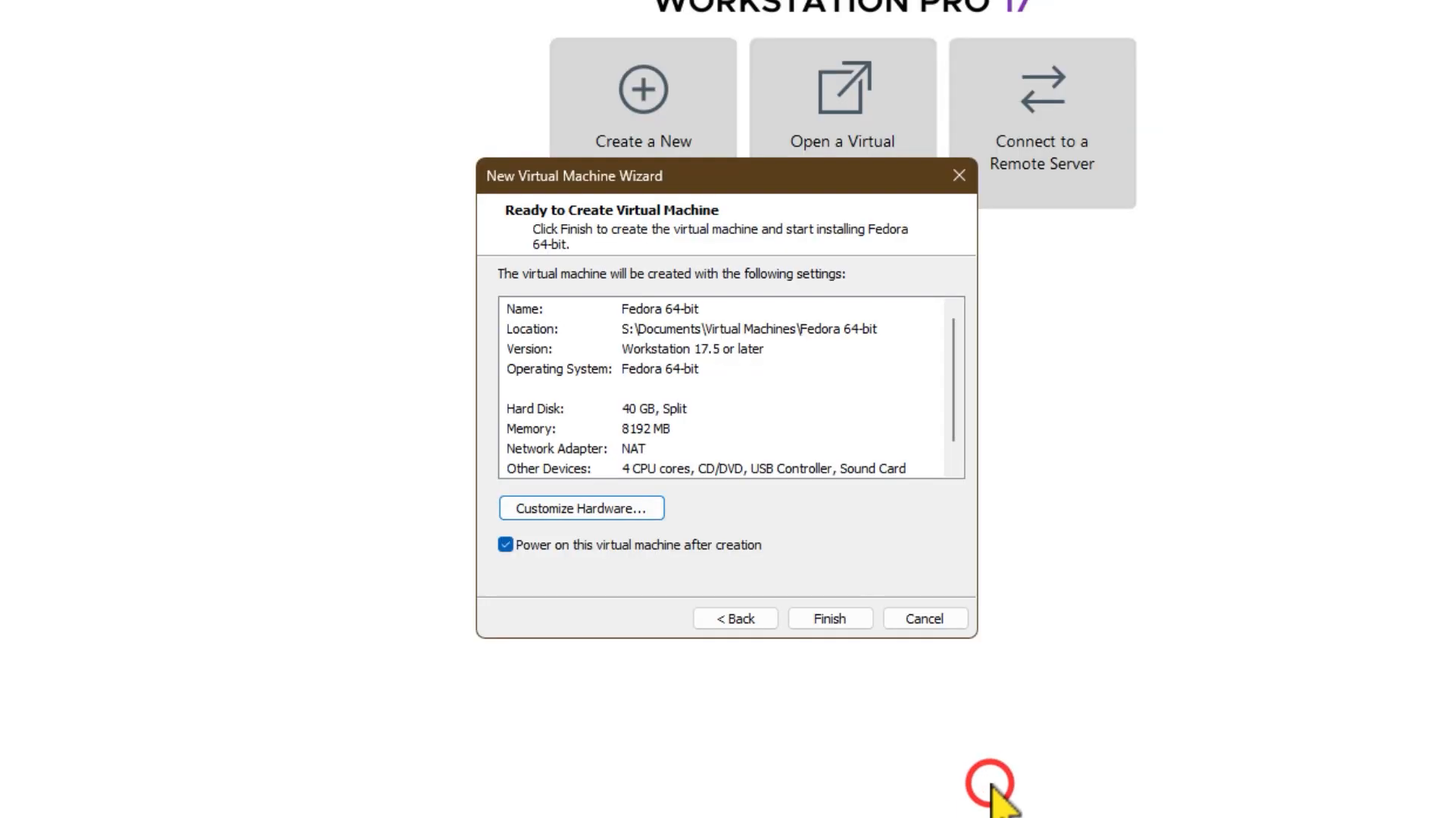
Step: Finish creating the Fedora 64-bit virtual machine with power-on after creation, and dismiss the side channel mitigations hint
{"action": "left_click", "coordinate": [829, 618]}
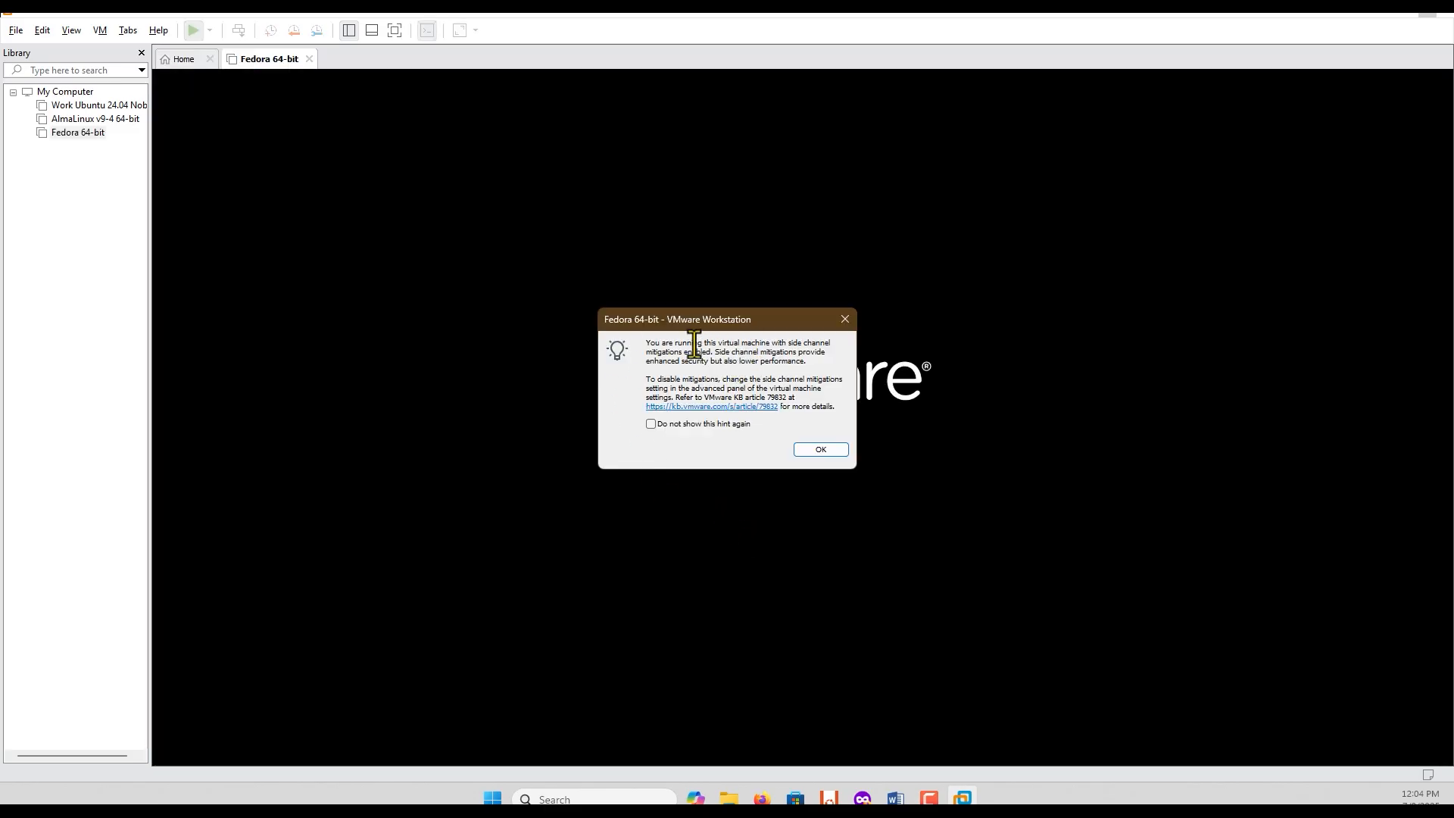
{"action": "left_click_drag", "start_coordinate": [674, 341], "coordinate": [715, 346]}
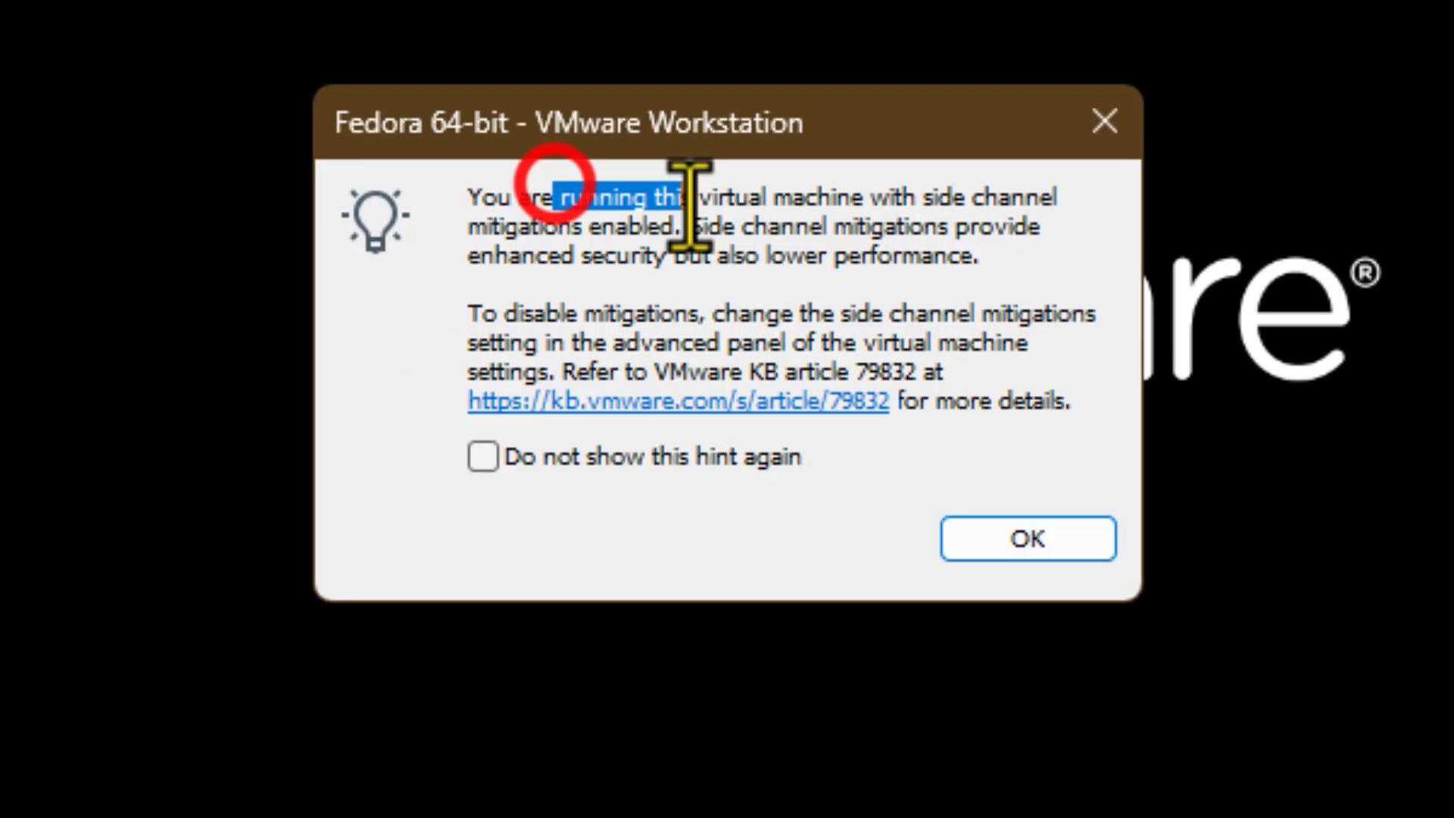
{"action": "left_click_drag", "start_coordinate": [689, 205], "coordinate": [1000, 285]}
{"action": "left_click", "coordinate": [1000, 284]}
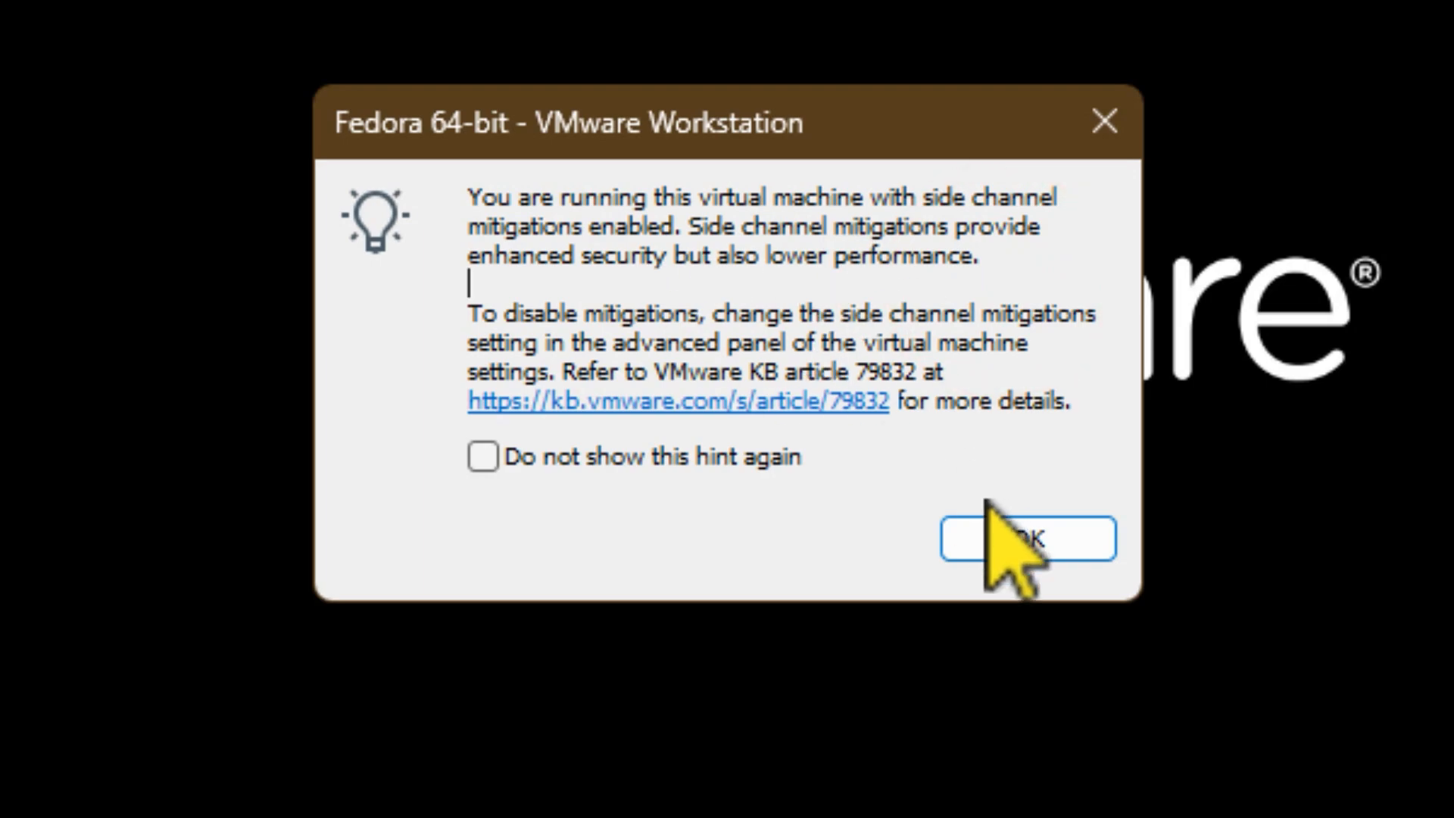
{"action": "left_click", "coordinate": [1027, 538]}
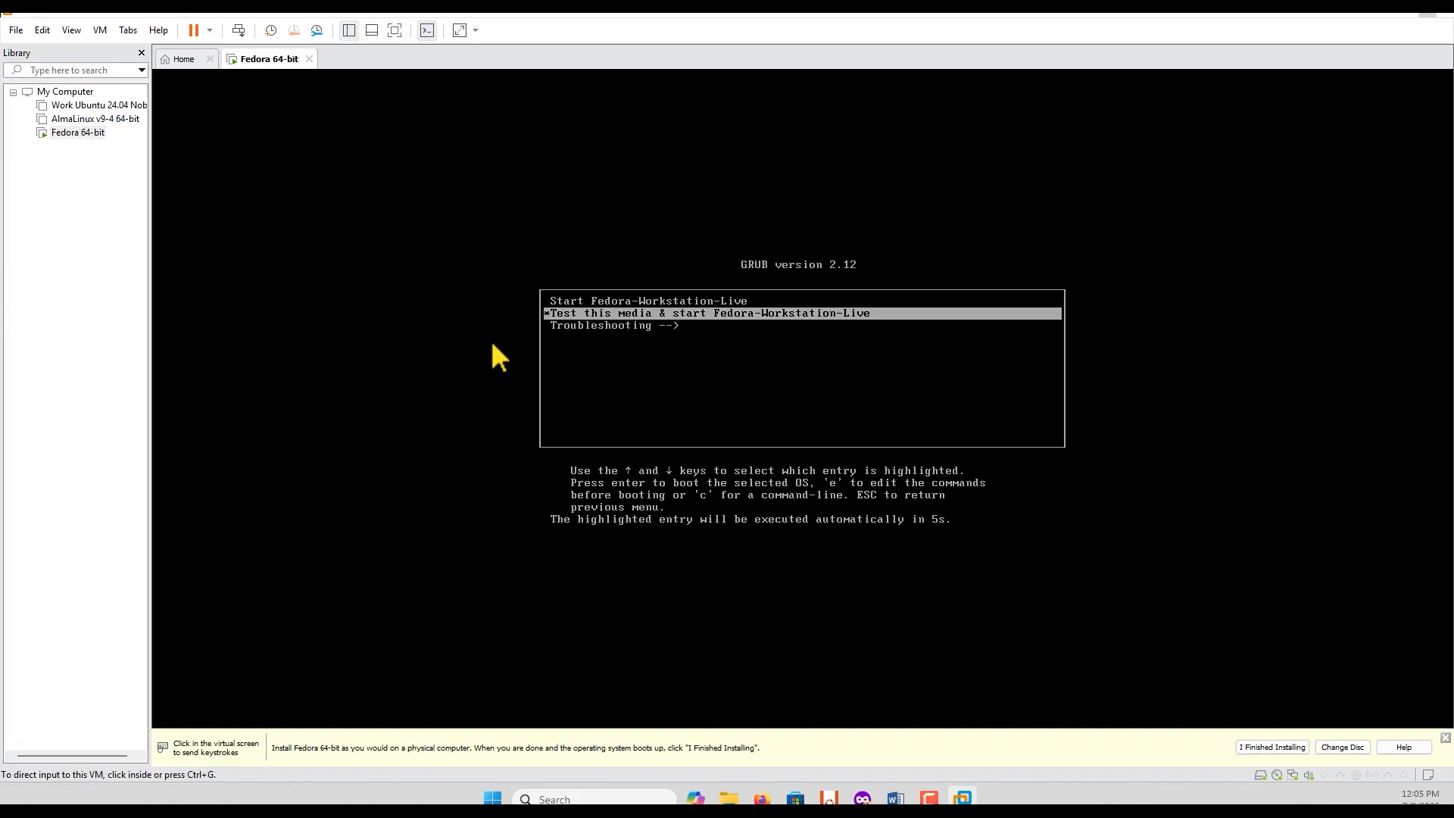
Step: Boot the virtual machine with the Start Fedora-Workstation-Live entry and release the input back to the host
{"action": "left_click", "coordinate": [574, 343]}
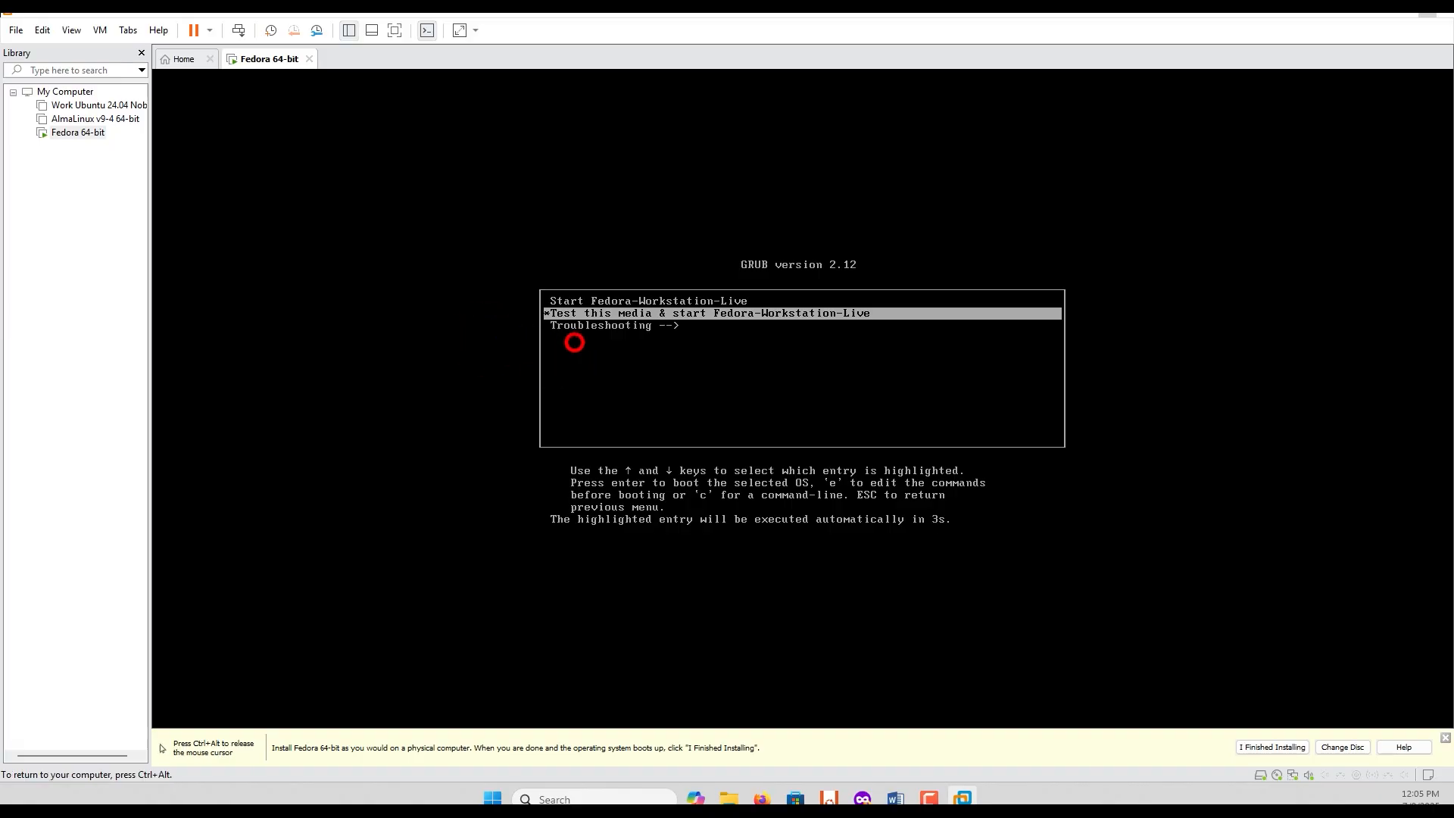
{"action": "key", "text": "Up"}
{"action": "key", "text": "Down"}
{"action": "key", "text": "Up"}
{"action": "key", "text": "Down"}
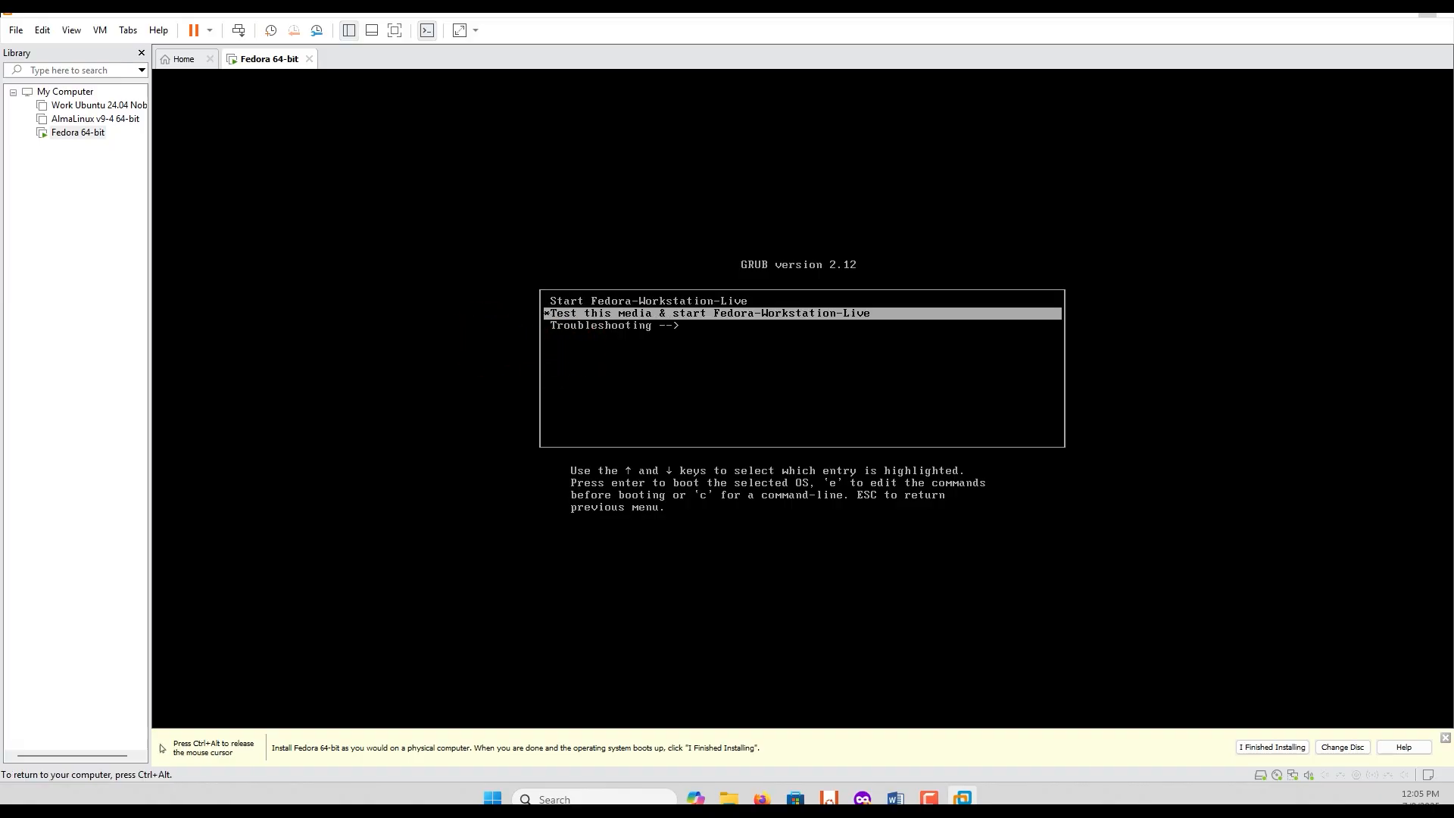
{"action": "key", "text": "Up"}
{"action": "key", "text": "Down"}
{"action": "key", "text": "Up"}
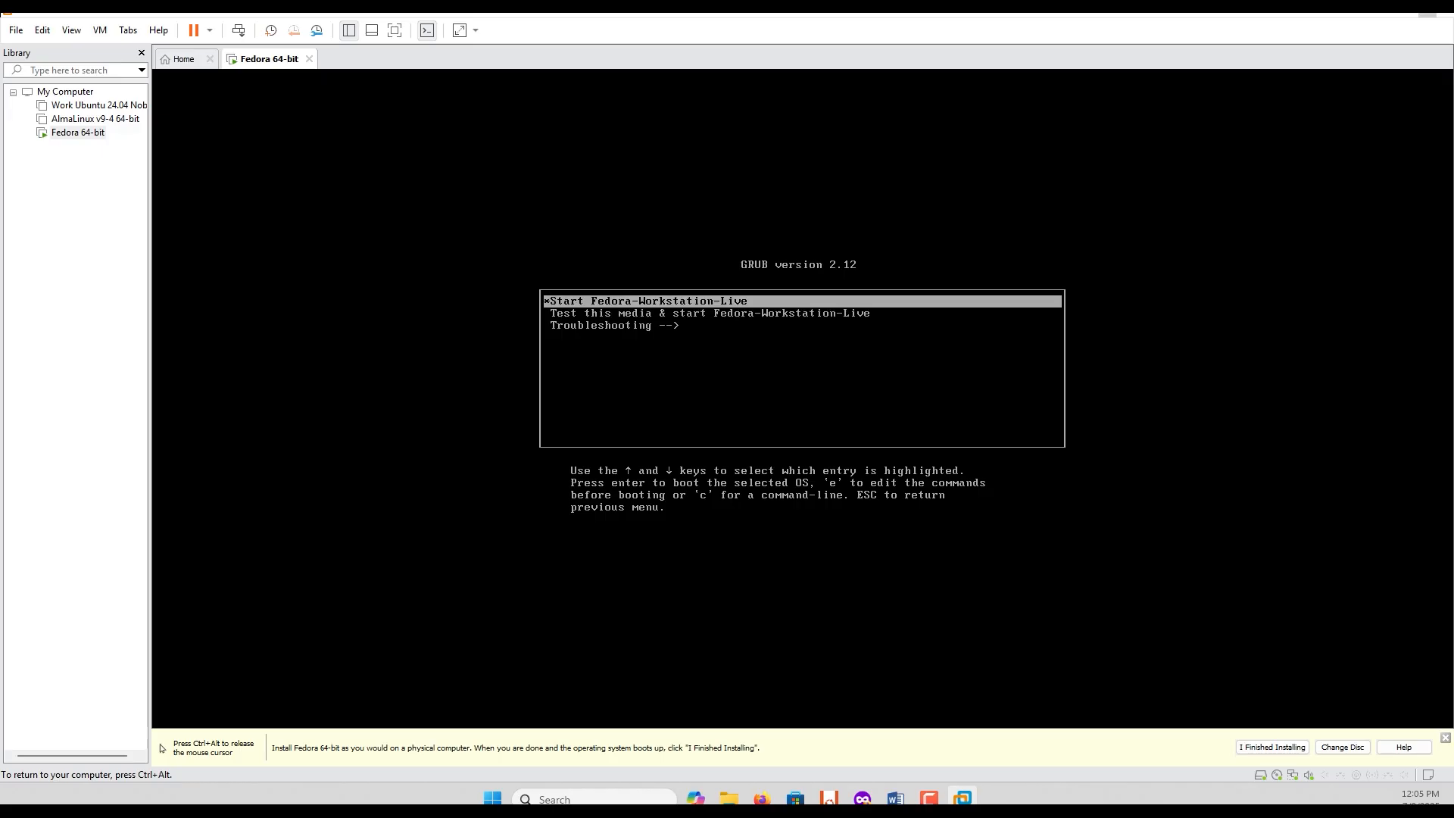
{"action": "key", "text": "Return"}
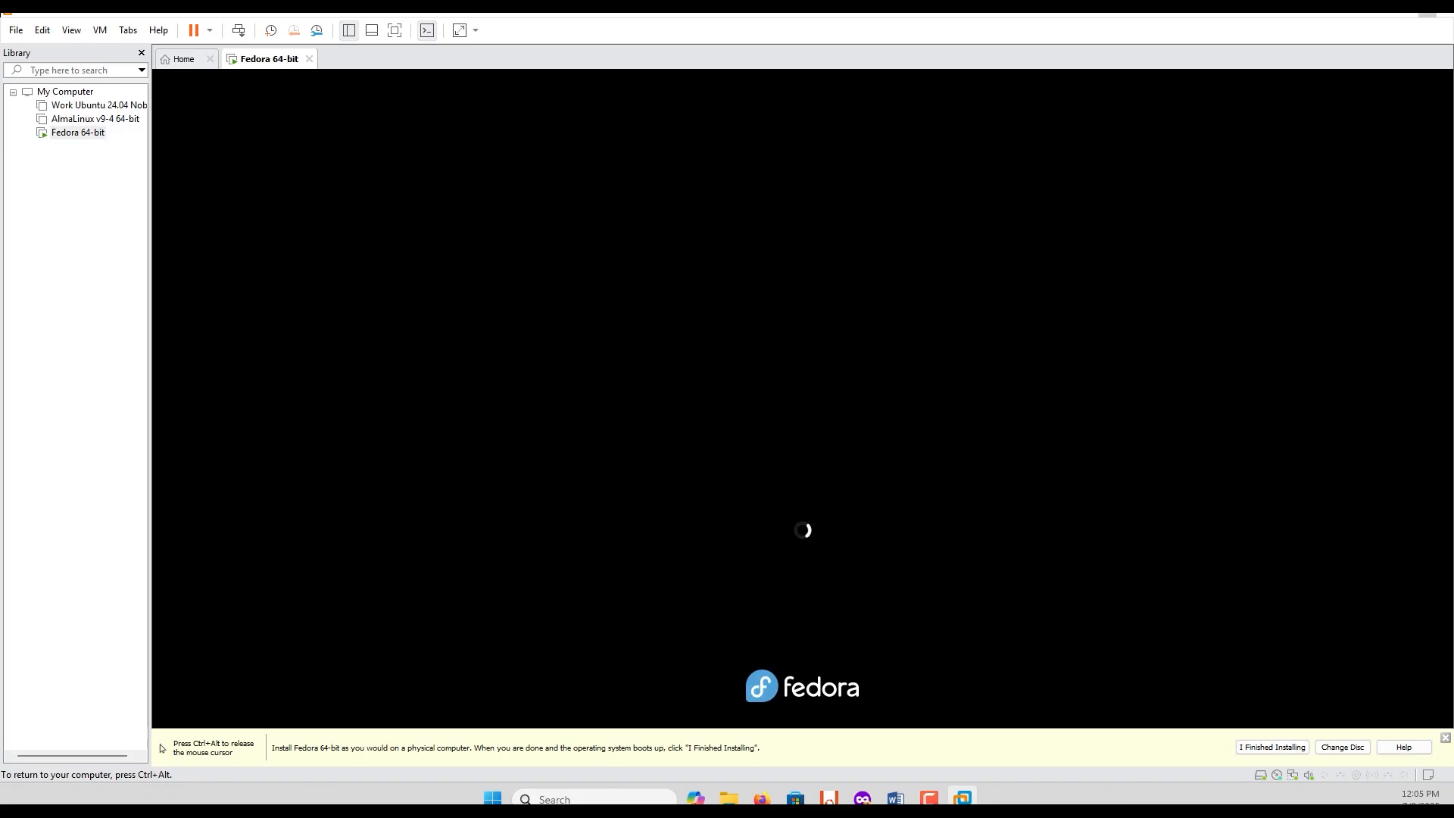
{"action": "key", "text": "ctrl+alt"}
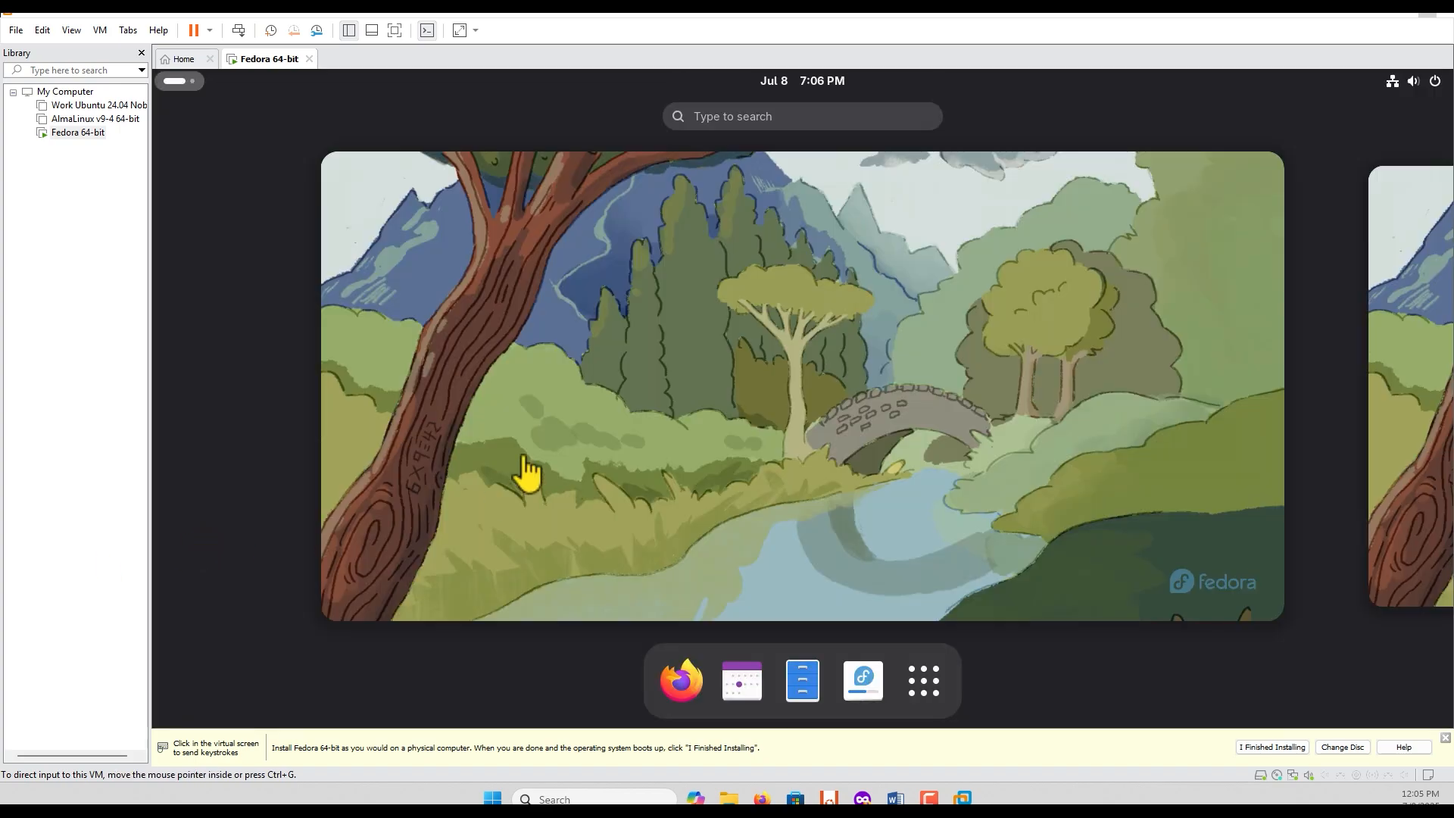
Step: Launch the Fedora installer from the welcome dialog and accept English (United States) with the us keyboard layout
{"action": "left_click", "coordinate": [610, 360]}
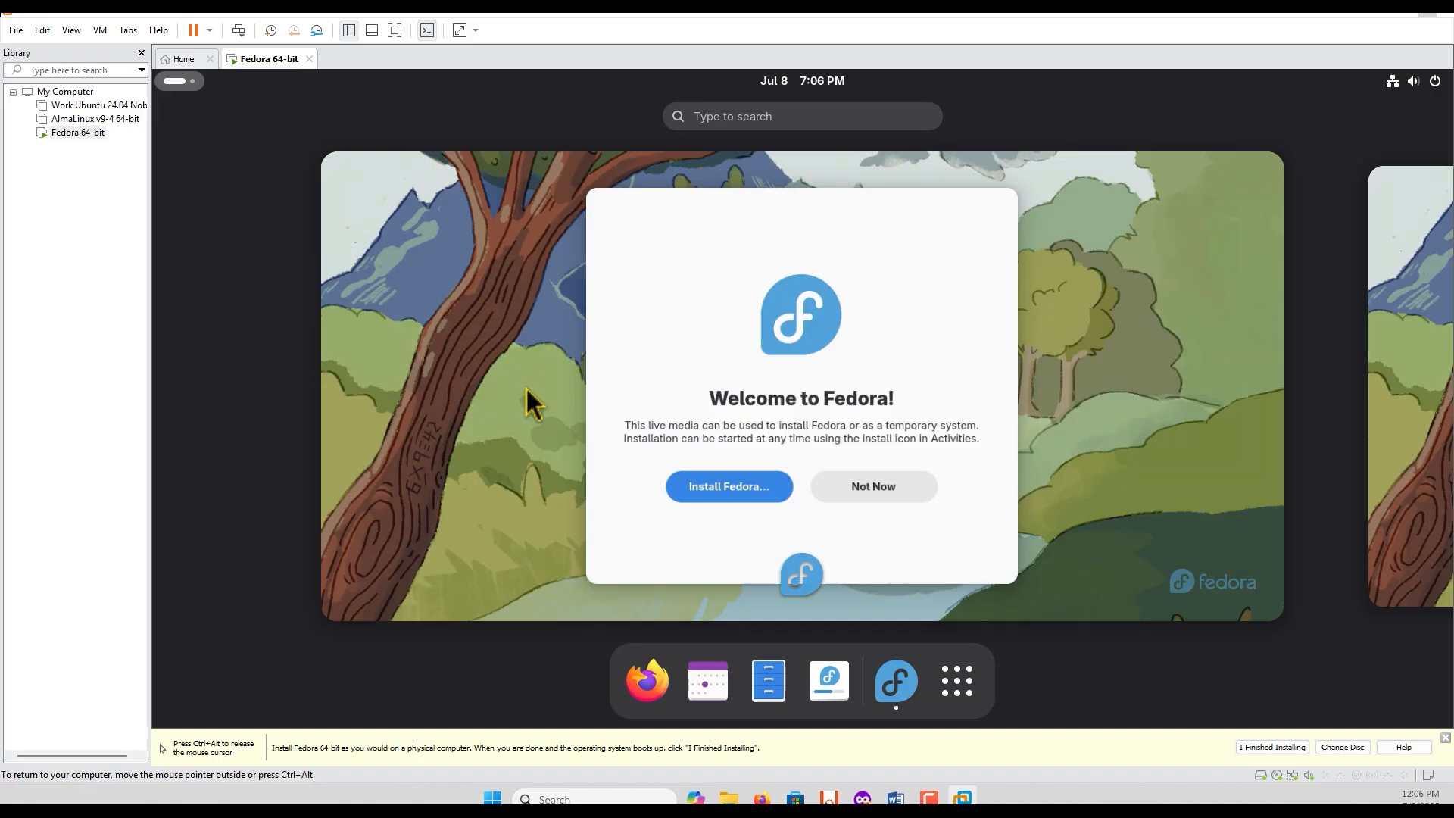
{"action": "mouse_move", "coordinate": [698, 411]}
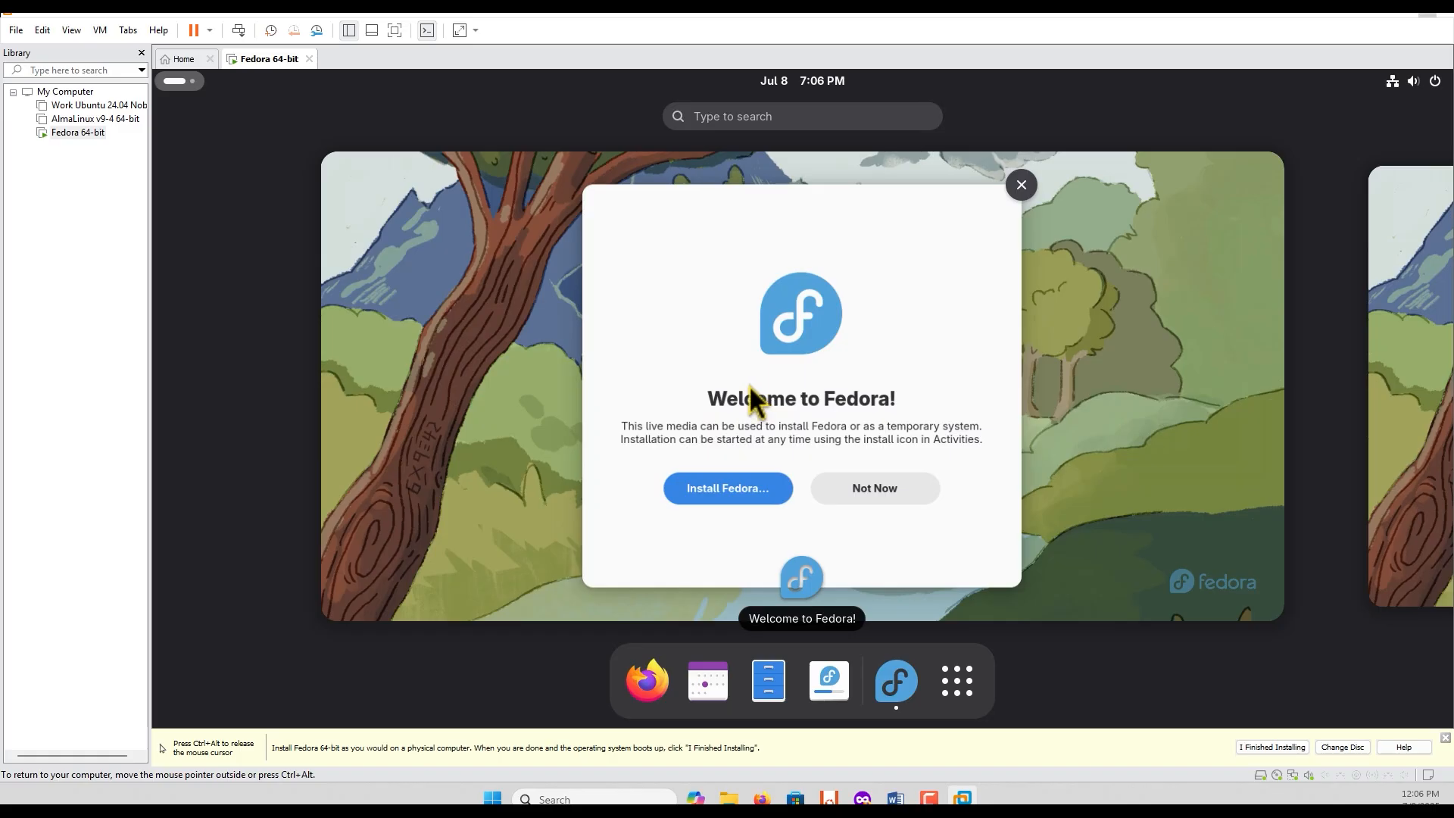
{"action": "left_click", "coordinate": [706, 488]}
{"action": "left_click", "coordinate": [711, 513]}
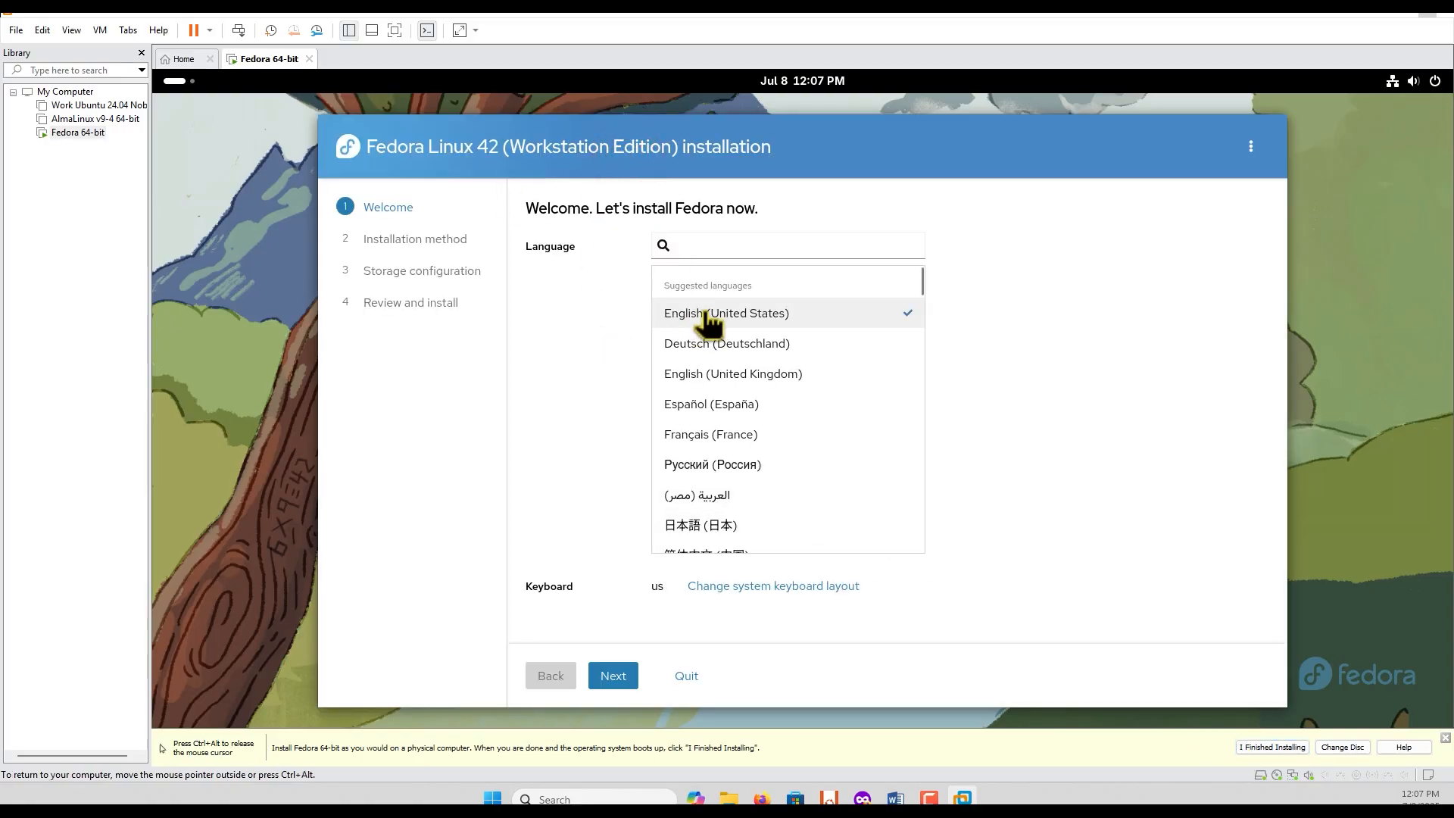
{"action": "left_click", "coordinate": [614, 676]}
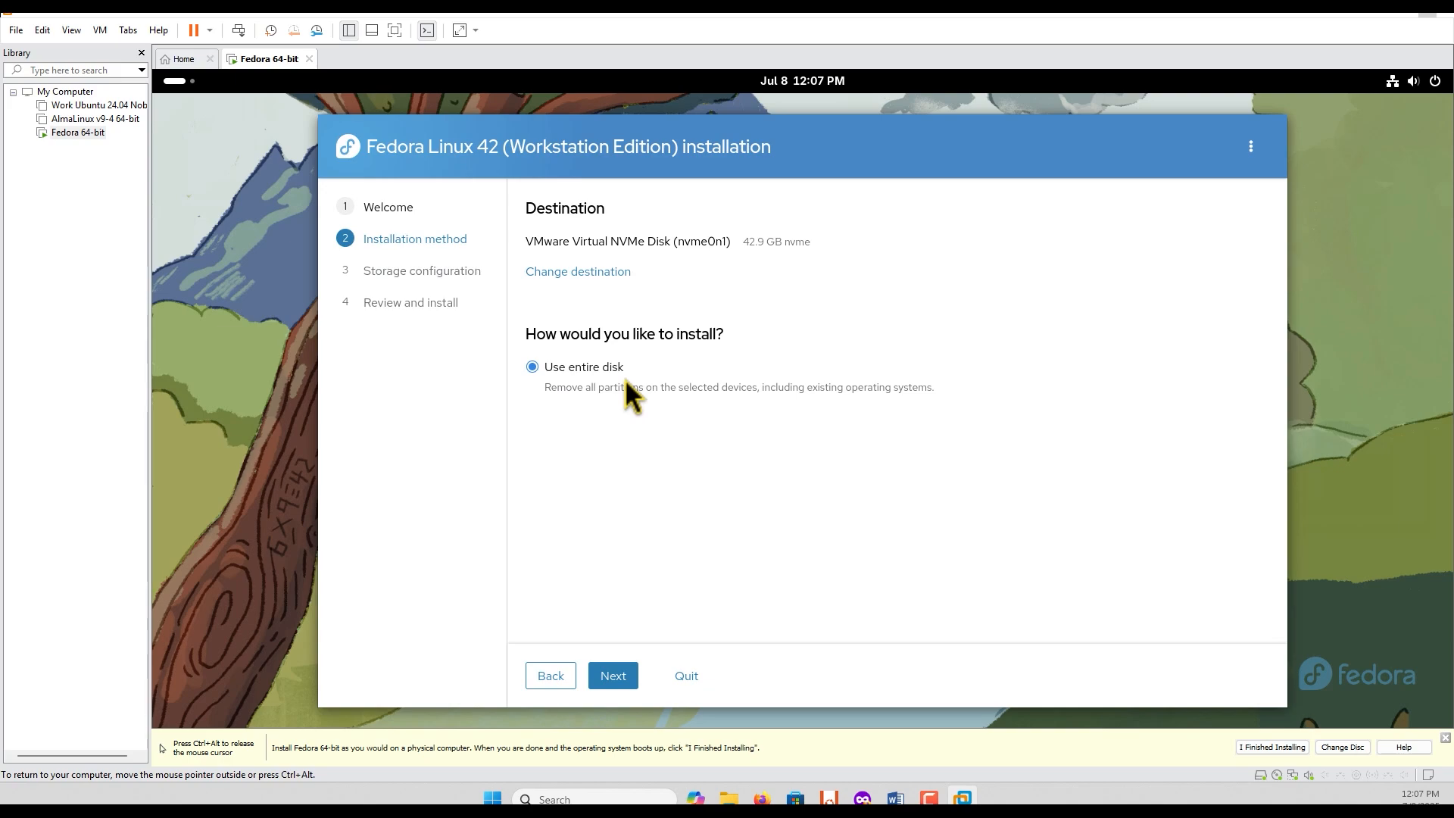
Step: Install Fedora on the entire VMware Virtual NVMe Disk without encryption, erasing its existing data
{"action": "left_click", "coordinate": [613, 676]}
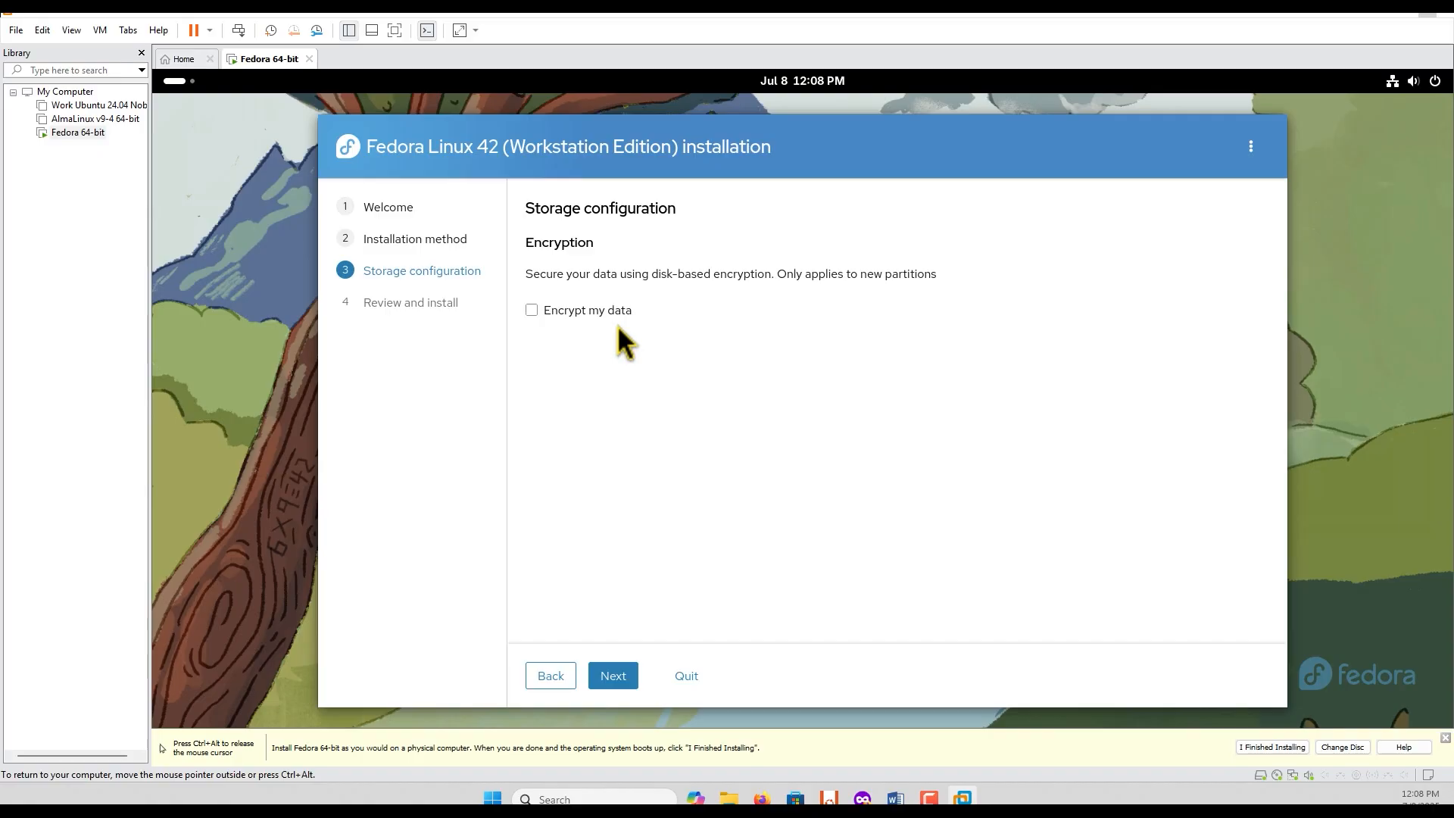
{"action": "left_click", "coordinate": [623, 676]}
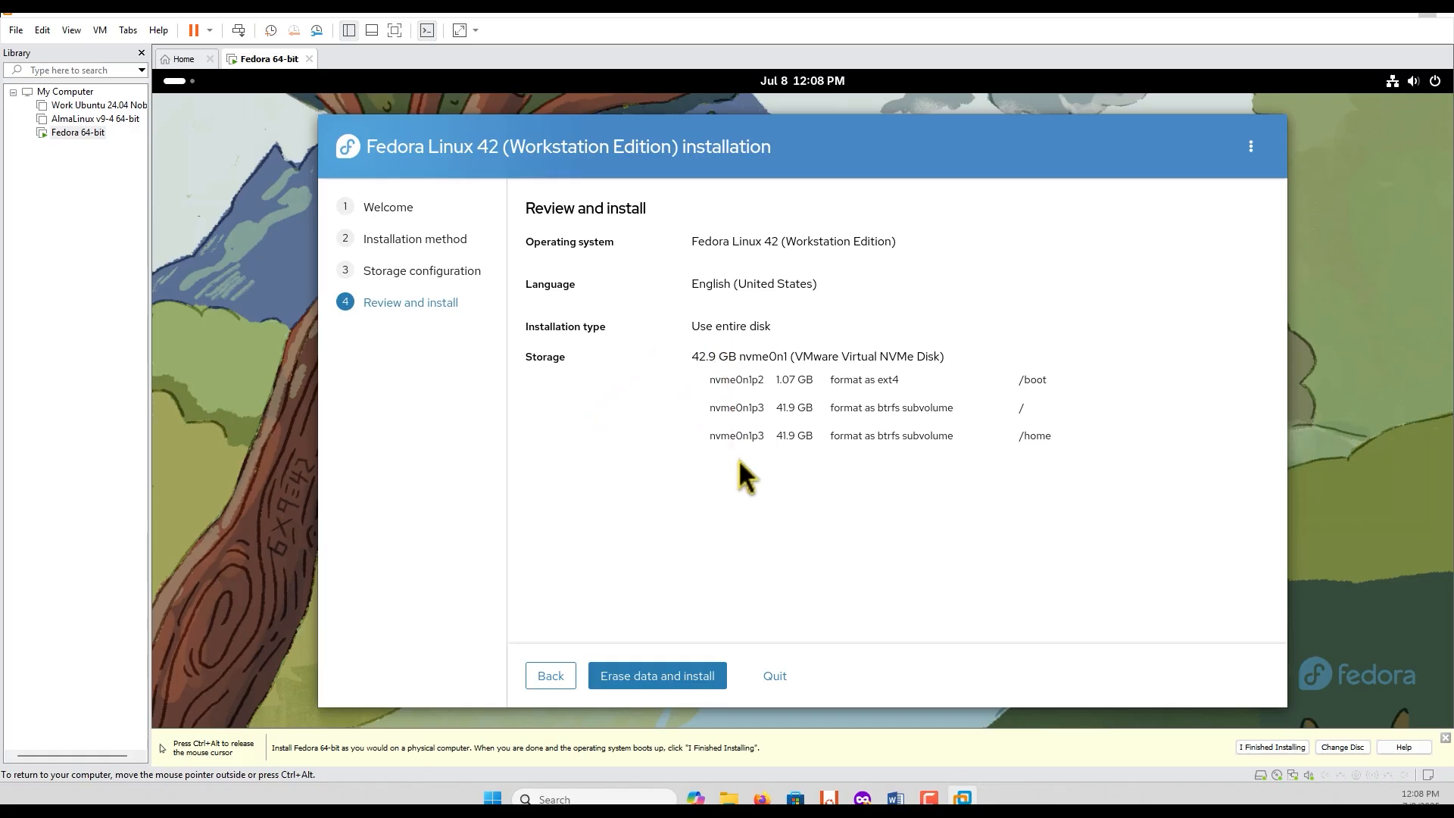
{"action": "double_click", "coordinate": [1033, 379]}
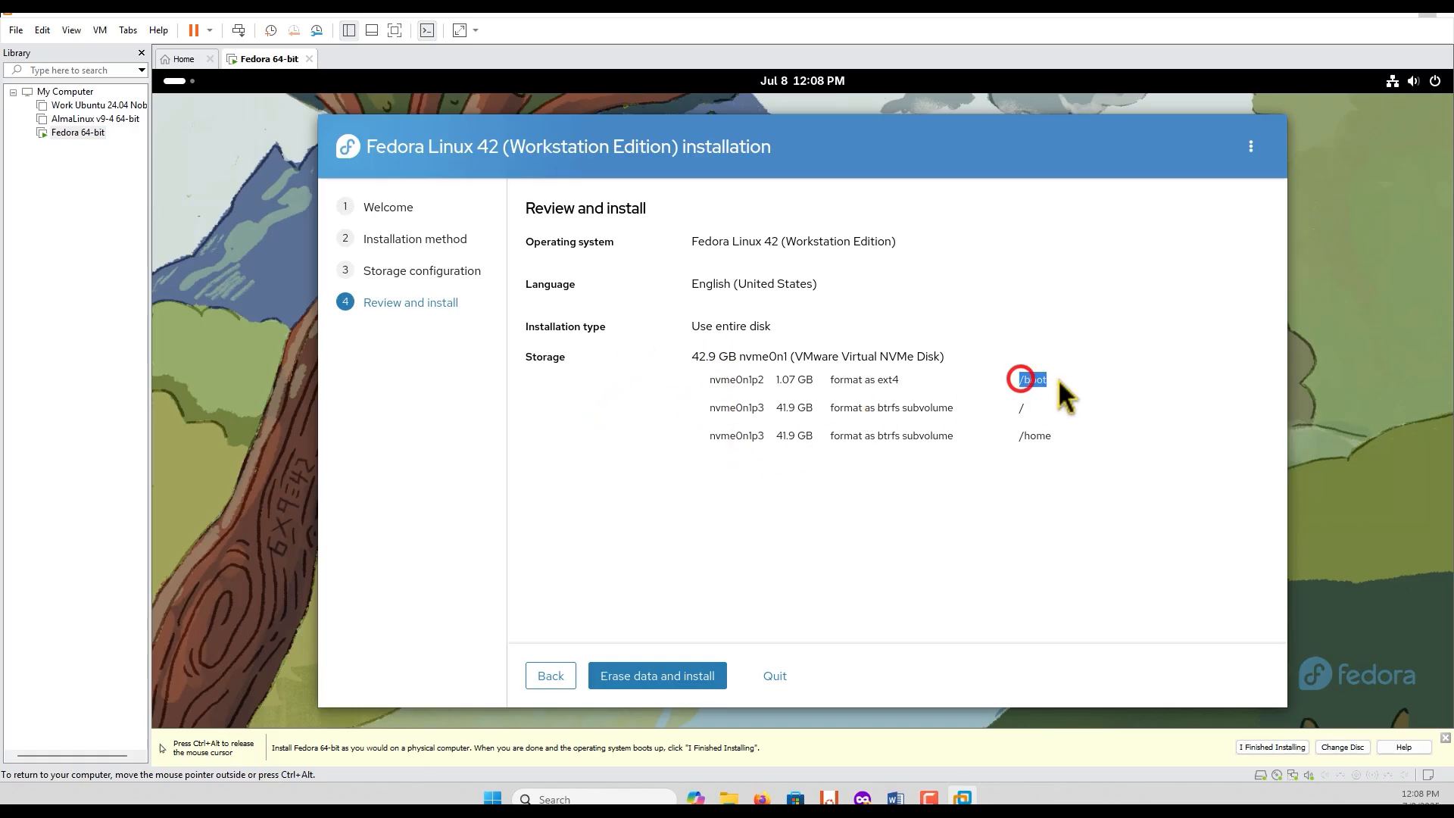
{"action": "double_click", "coordinate": [1018, 435]}
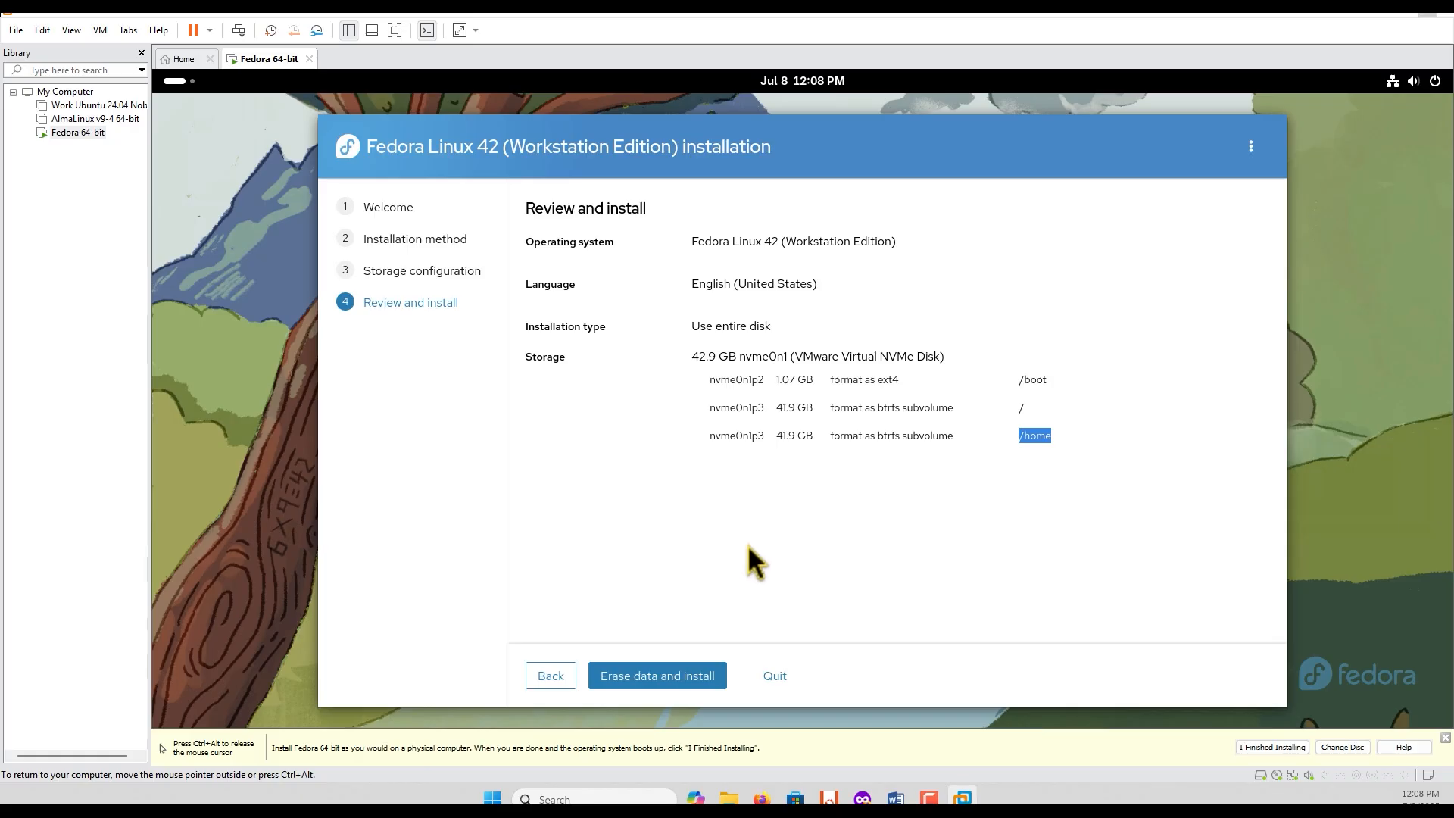
{"action": "left_click", "coordinate": [672, 678]}
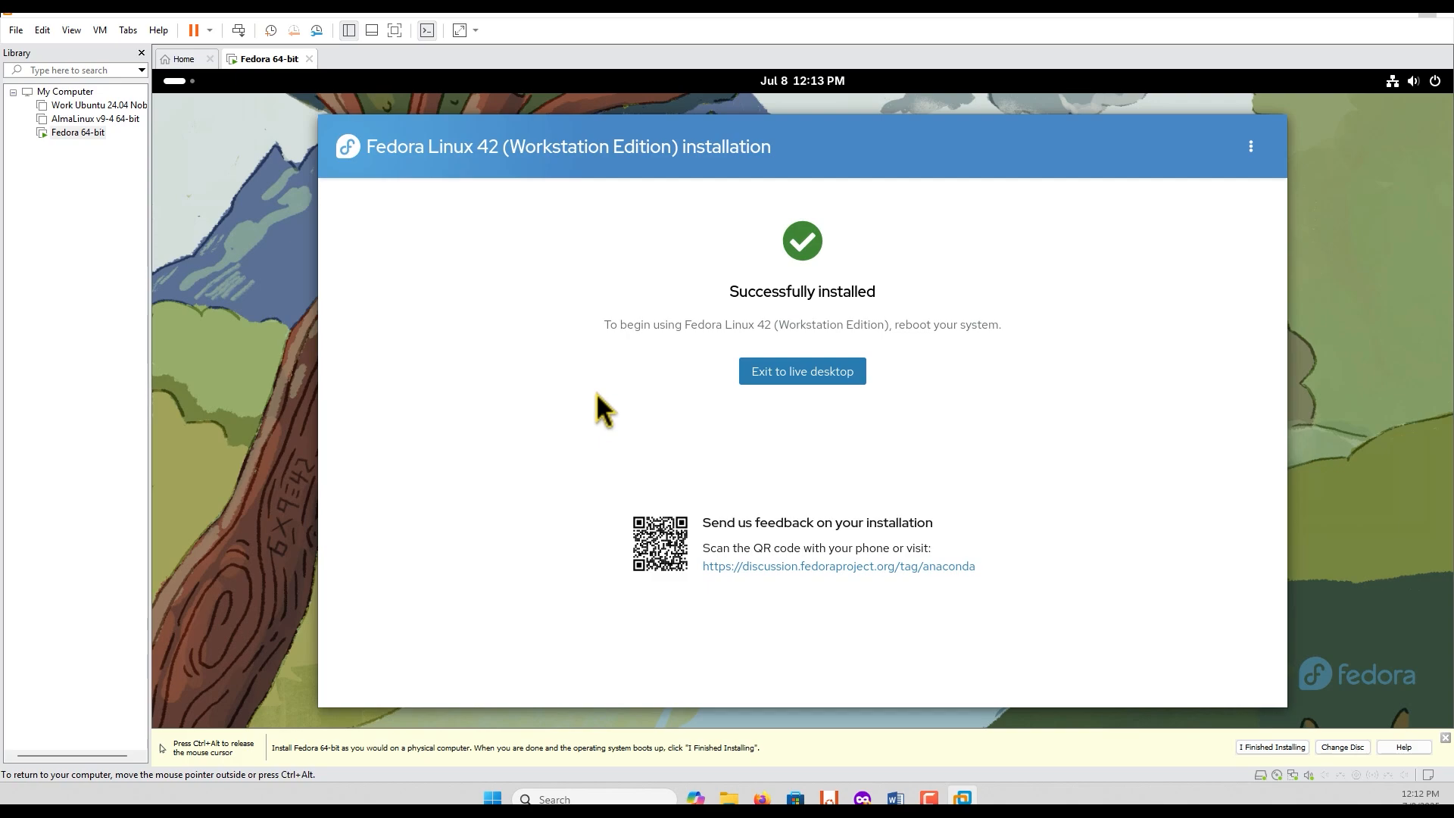
Step: Exit the installer to the live desktop and mark the guest installation as finished in VMware
{"action": "double_click", "coordinate": [485, 147]}
{"action": "left_click", "coordinate": [513, 215]}
{"action": "left_click", "coordinate": [822, 374]}
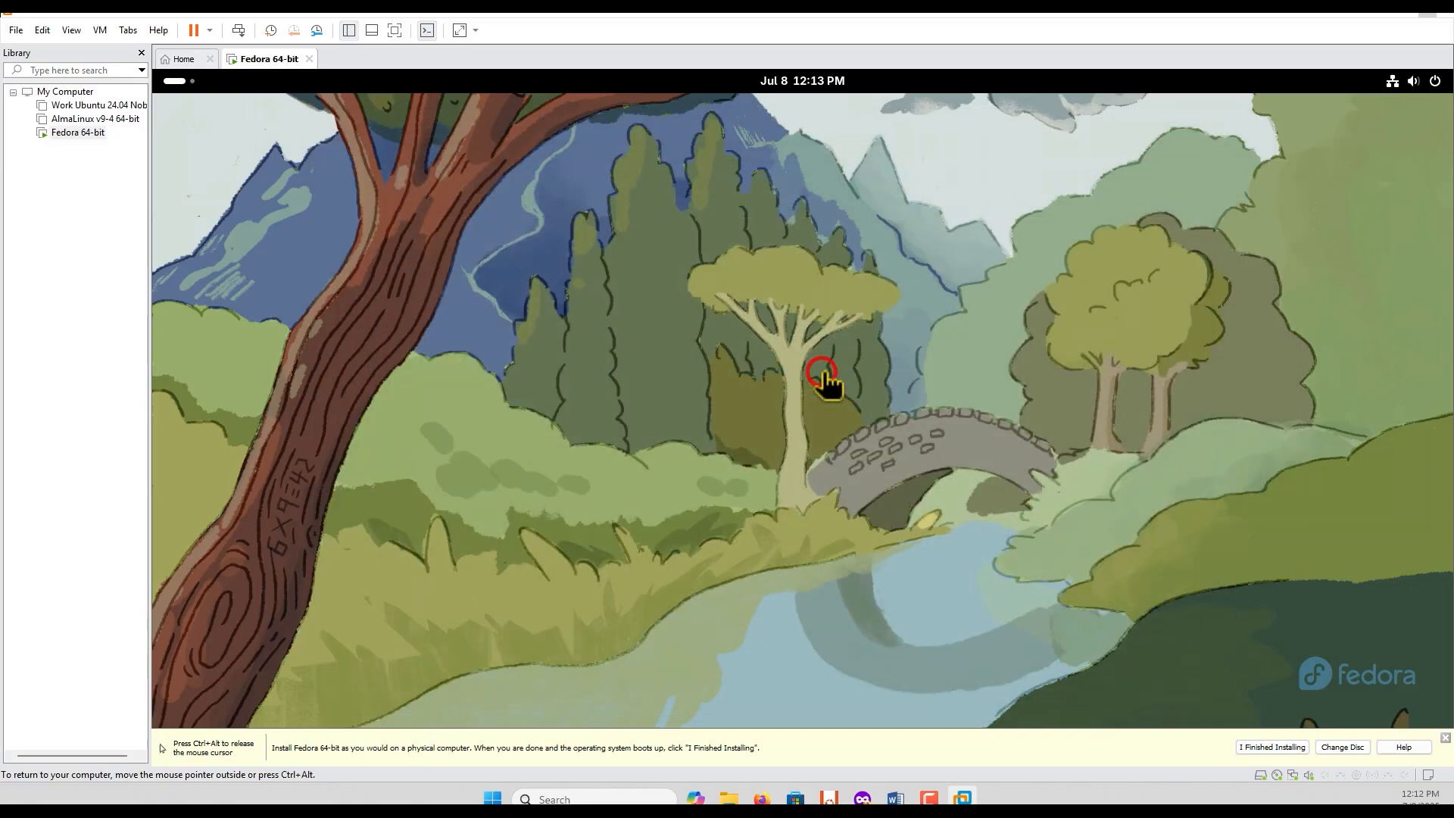
{"action": "left_click", "coordinate": [1272, 747]}
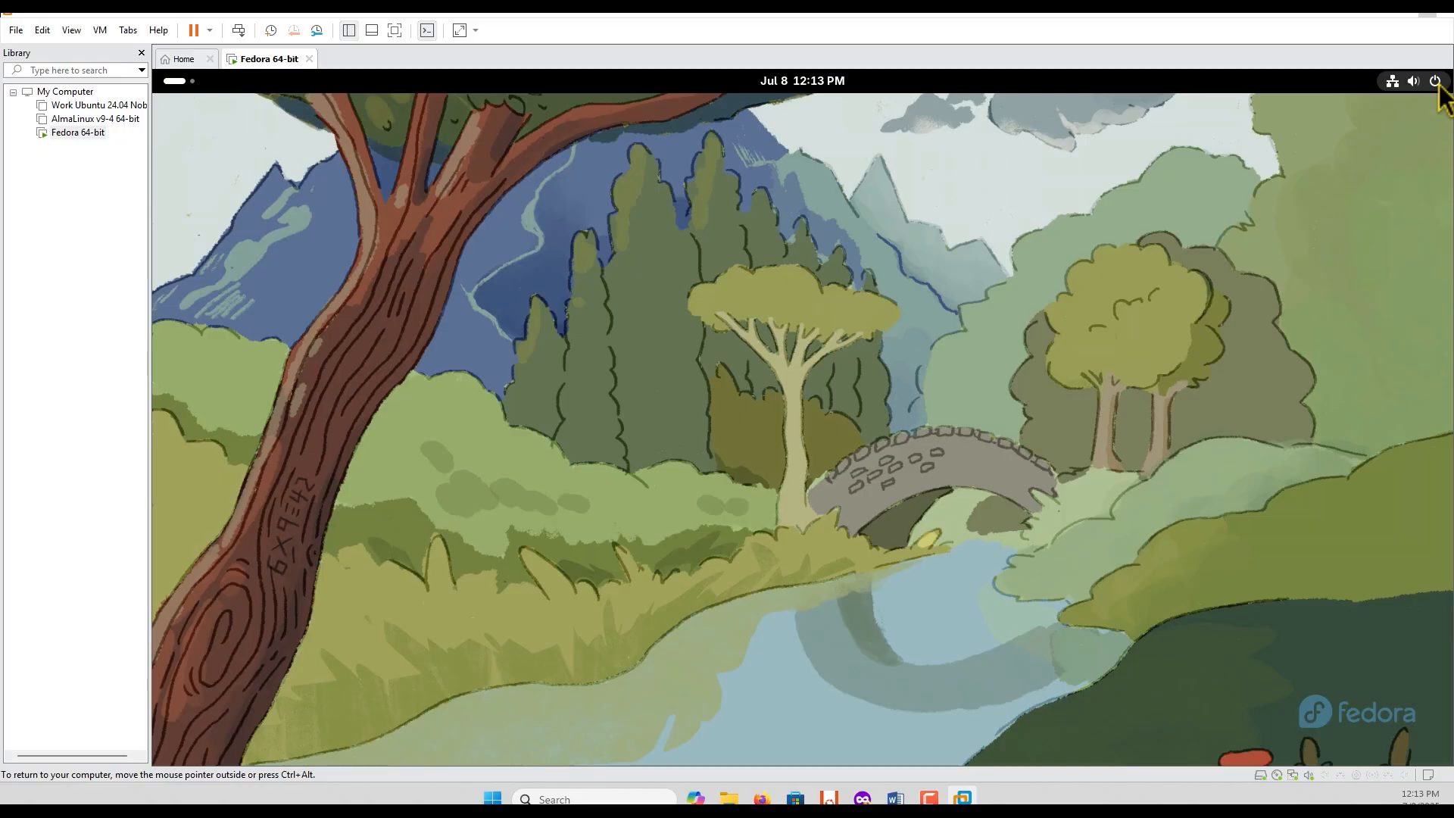
Step: Power off the Fedora live session from within the guest system and confirm the shutdown
{"action": "left_click", "coordinate": [209, 31]}
{"action": "left_click", "coordinate": [546, 132]}
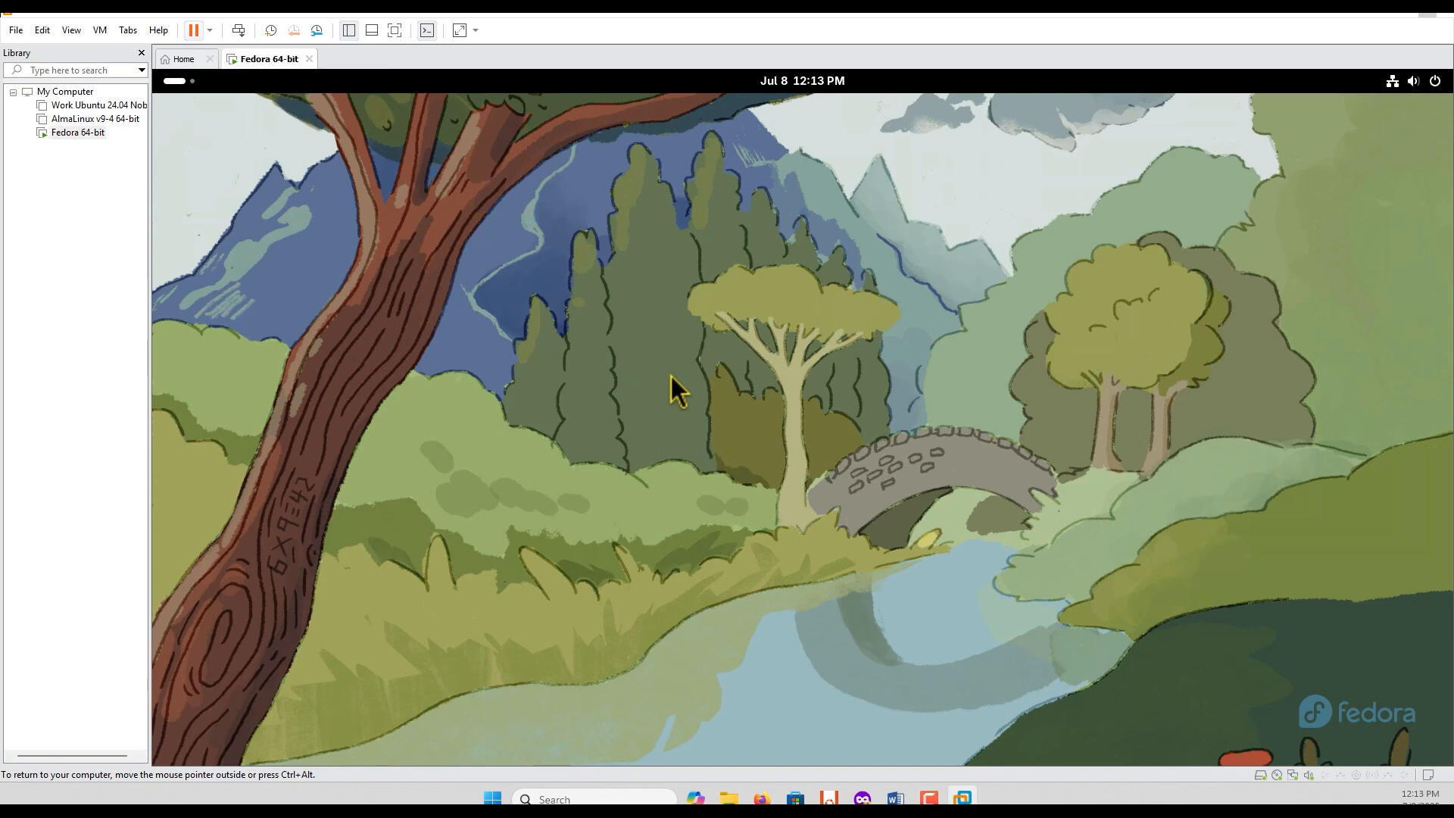
{"action": "left_click", "coordinate": [1437, 82]}
{"action": "left_click", "coordinate": [1420, 128]}
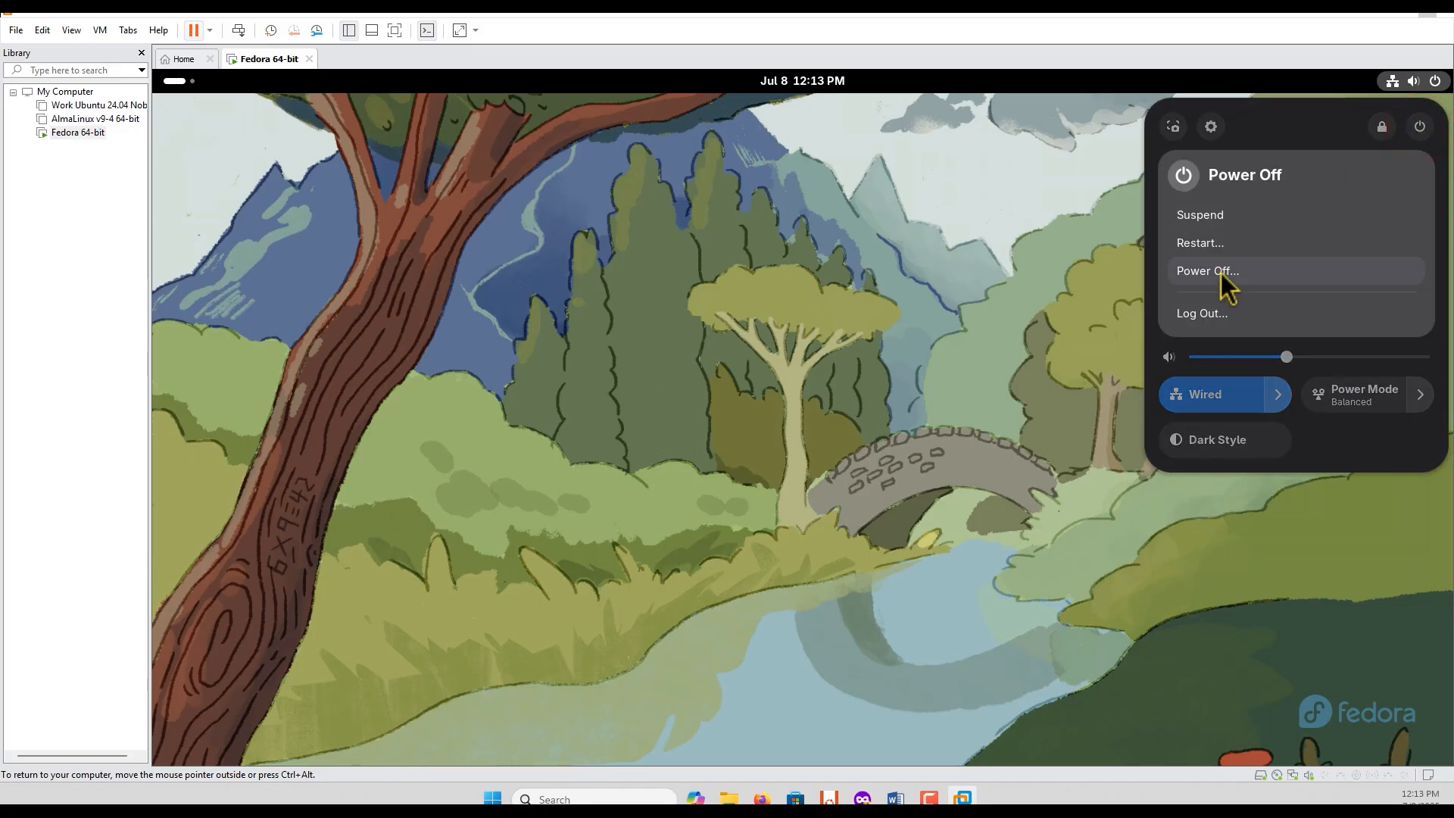
{"action": "left_click", "coordinate": [1221, 271]}
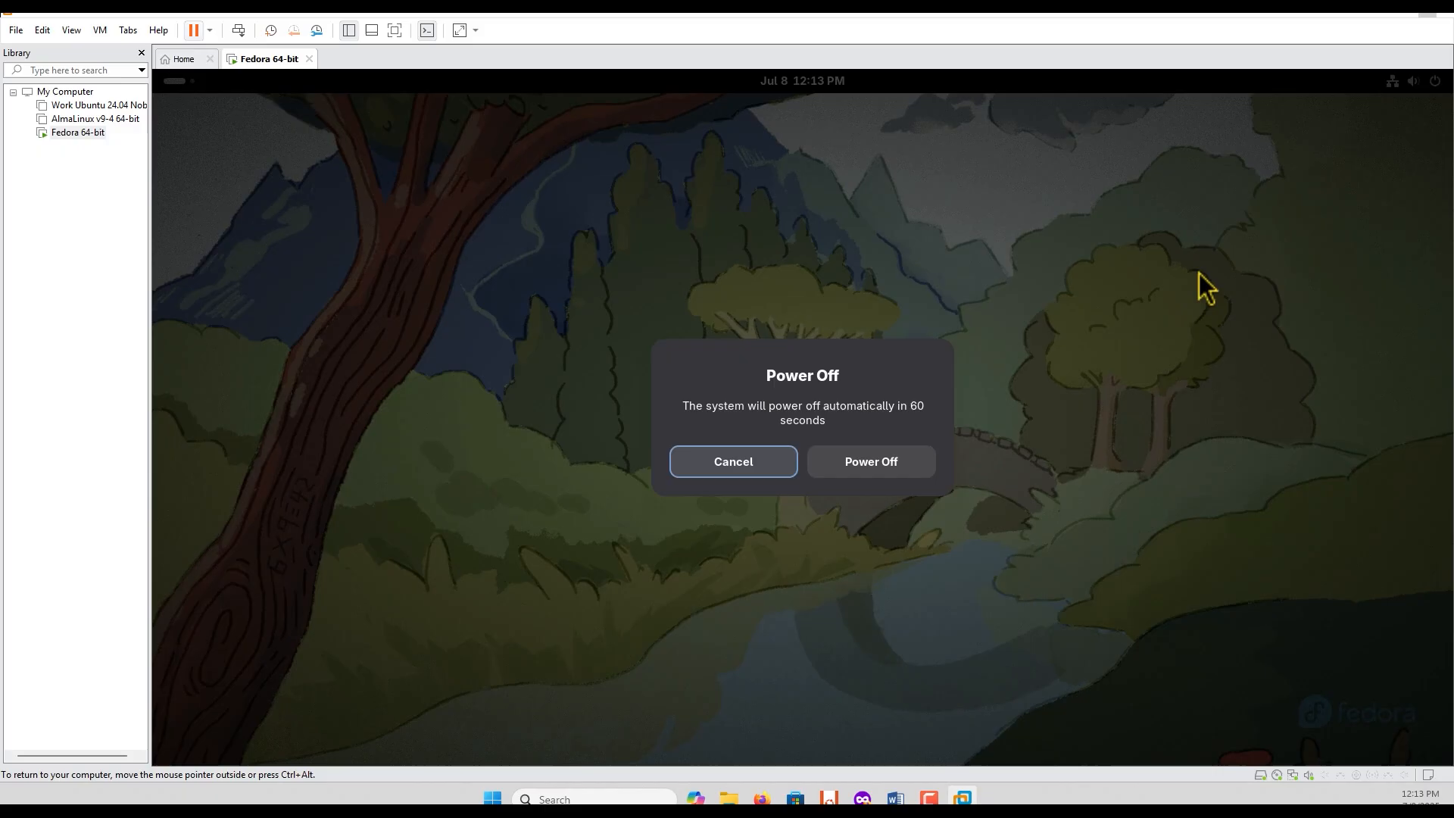
{"action": "left_click", "coordinate": [876, 461]}
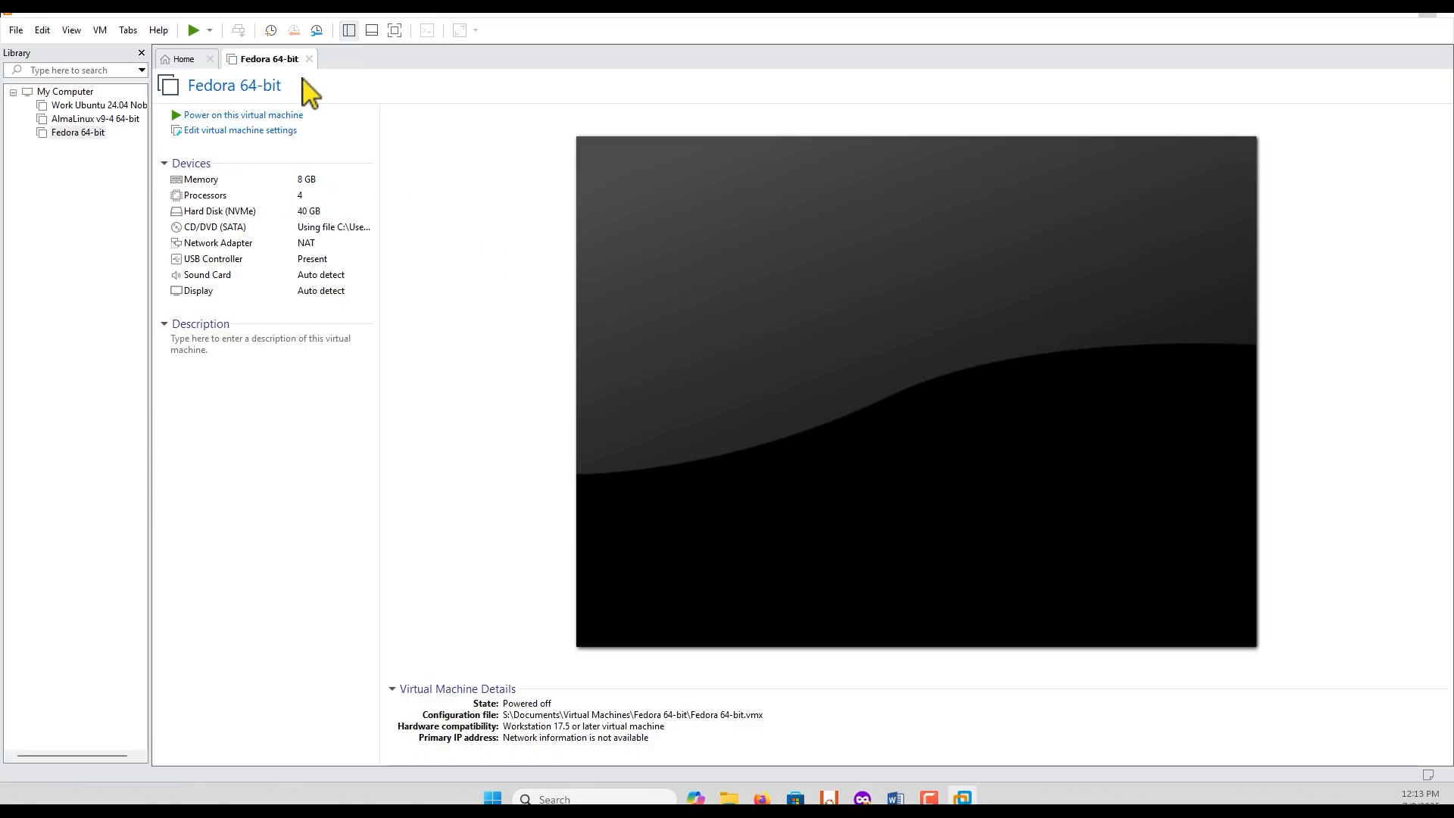
Step: Close the Fedora 64-bit tab and the library, and bring both back
{"action": "left_click", "coordinate": [309, 58]}
{"action": "left_click", "coordinate": [141, 52]}
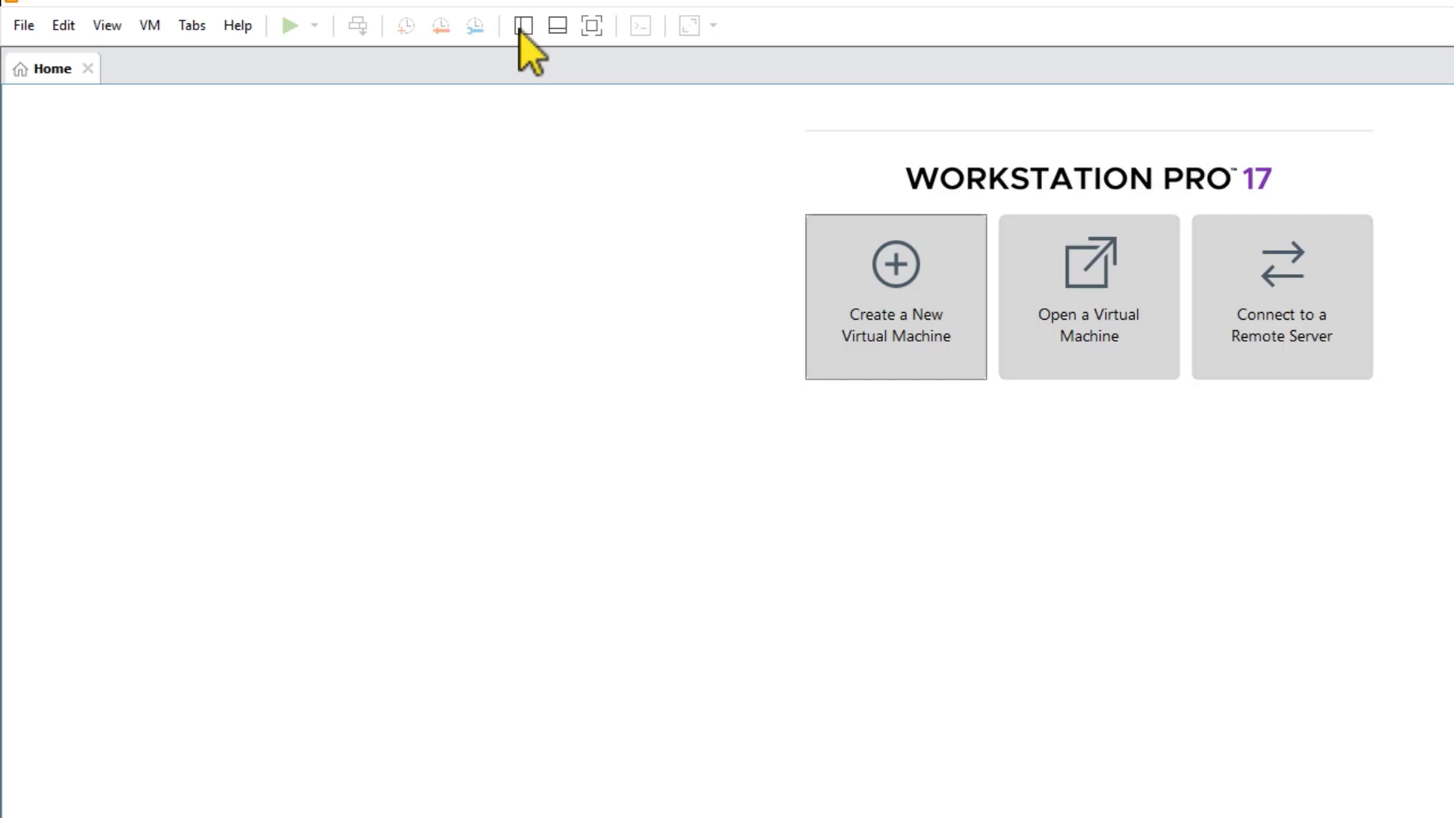
{"action": "left_click", "coordinate": [523, 26]}
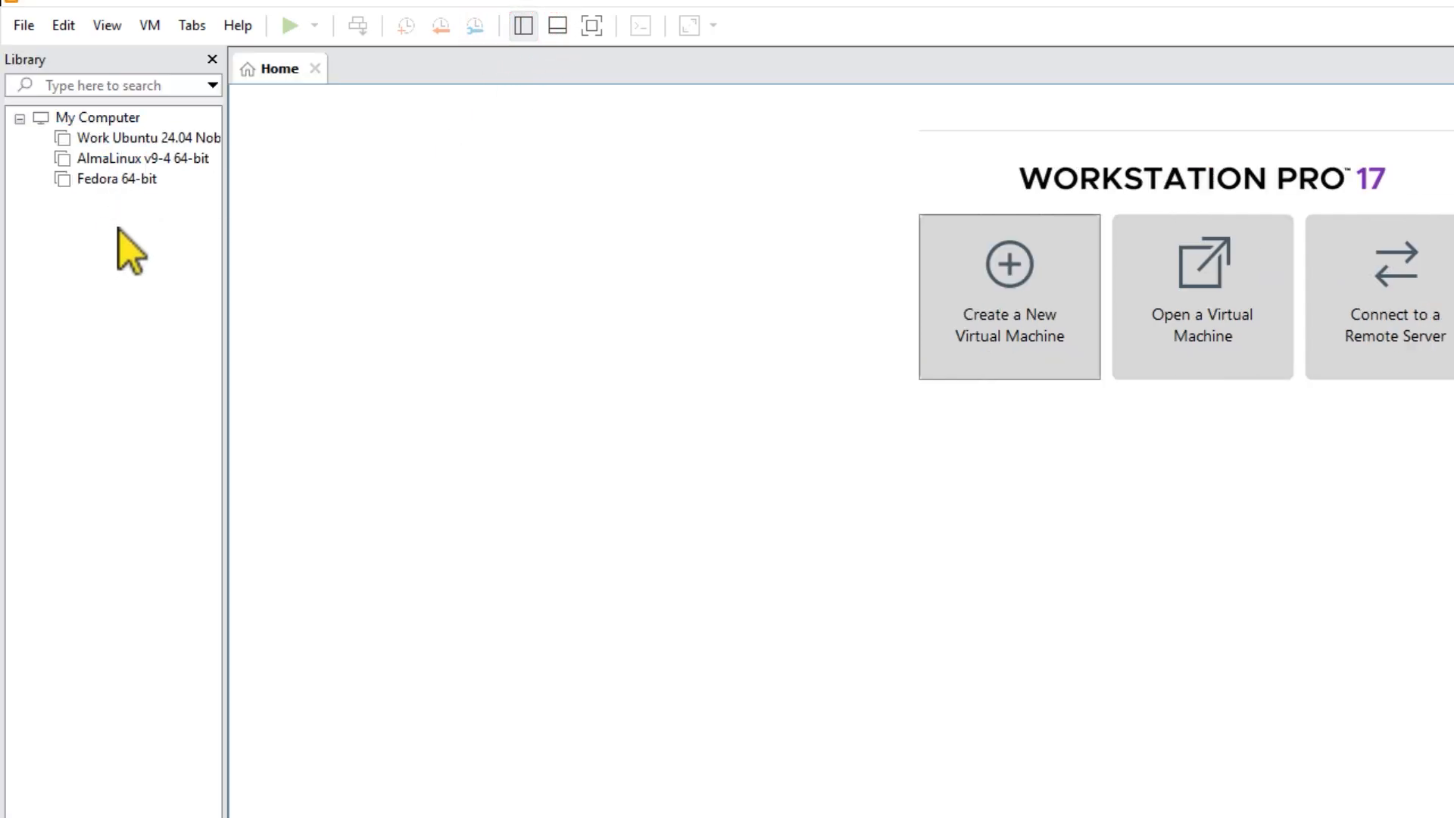
{"action": "left_click", "coordinate": [119, 183]}
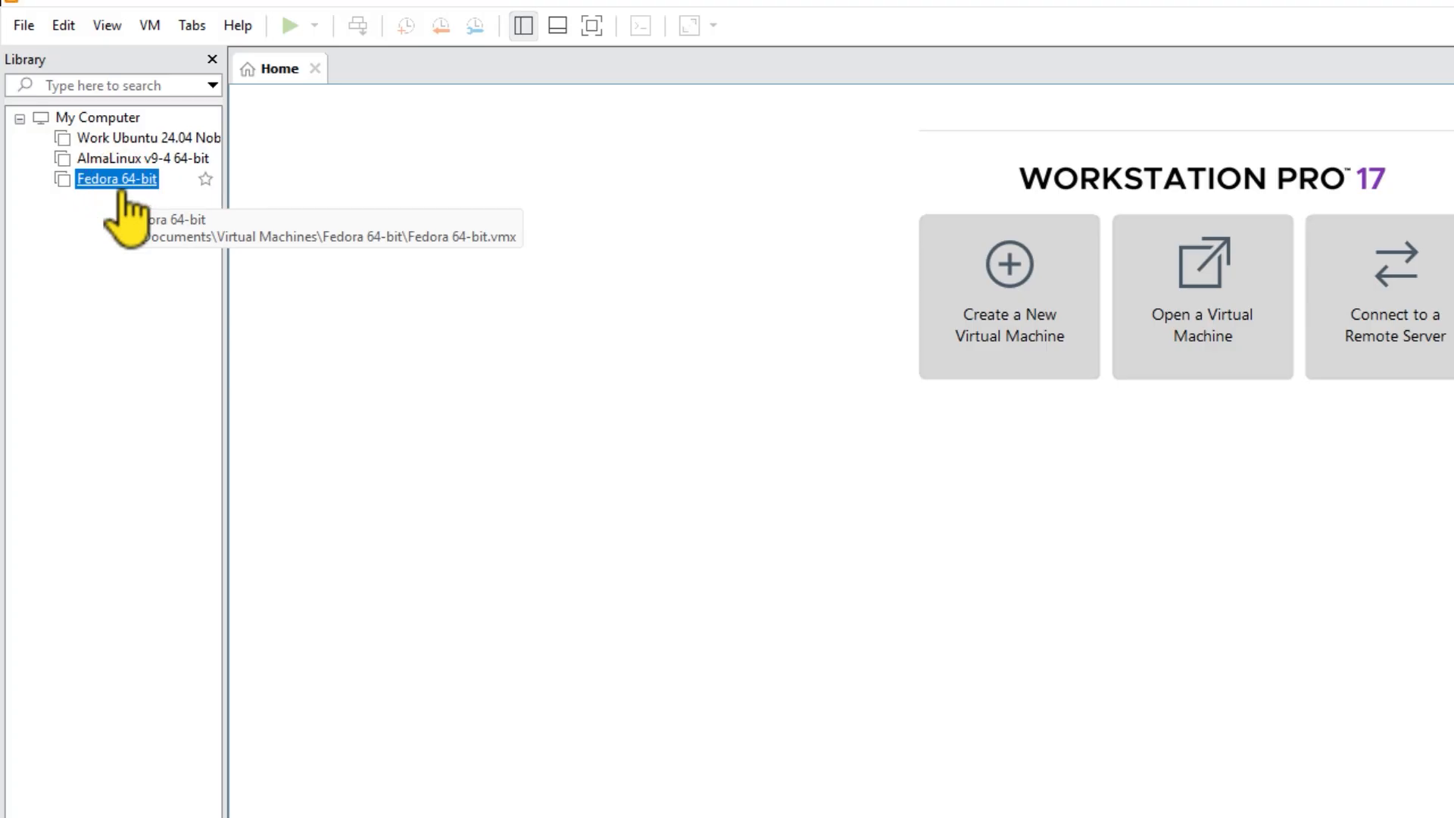
{"action": "left_click", "coordinate": [119, 186]}
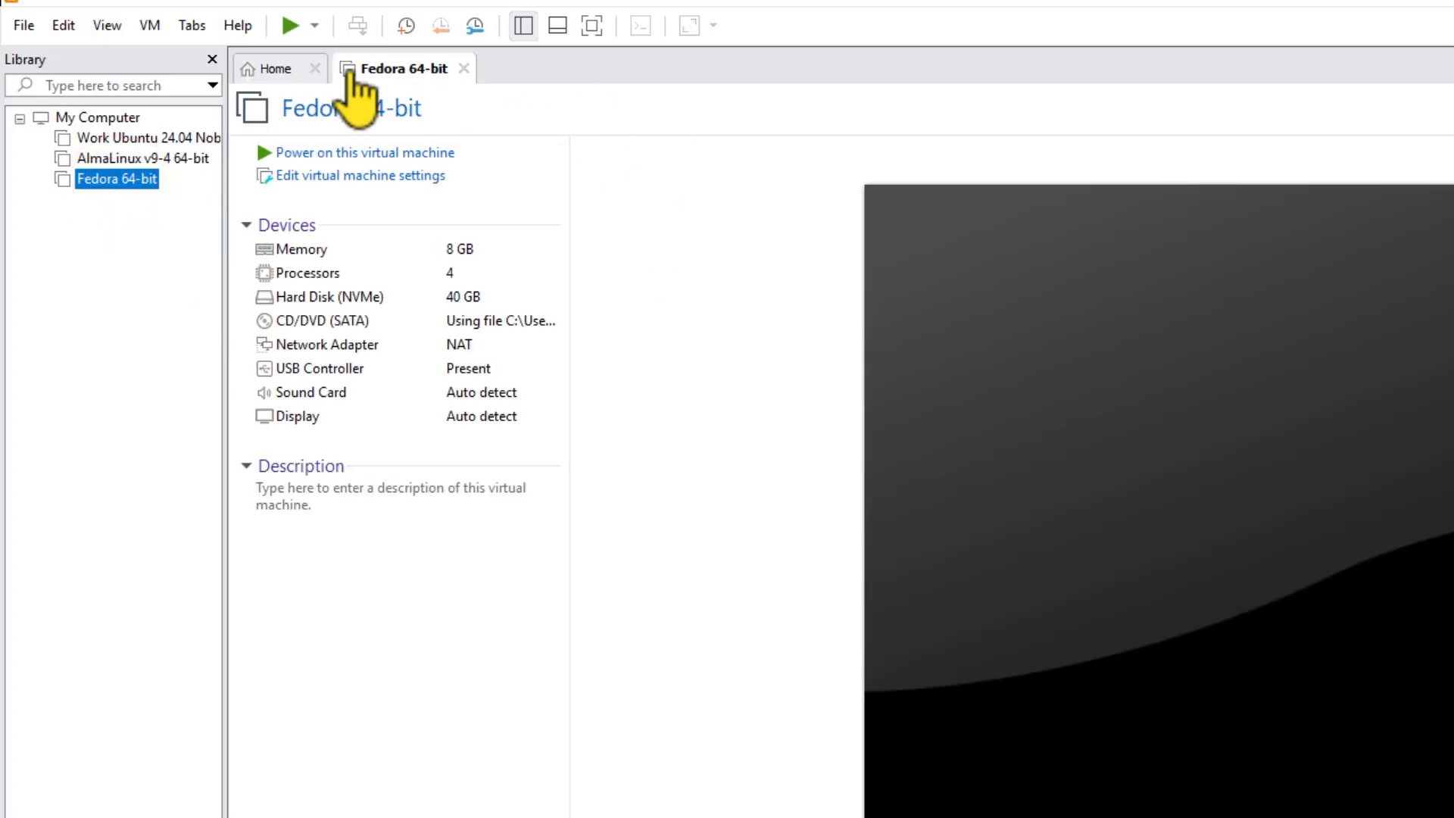
Step: Review the Fedora 64-bit virtual machine's option settings from General through Autologin
{"action": "left_click", "coordinate": [257, 66]}
{"action": "left_click", "coordinate": [394, 66]}
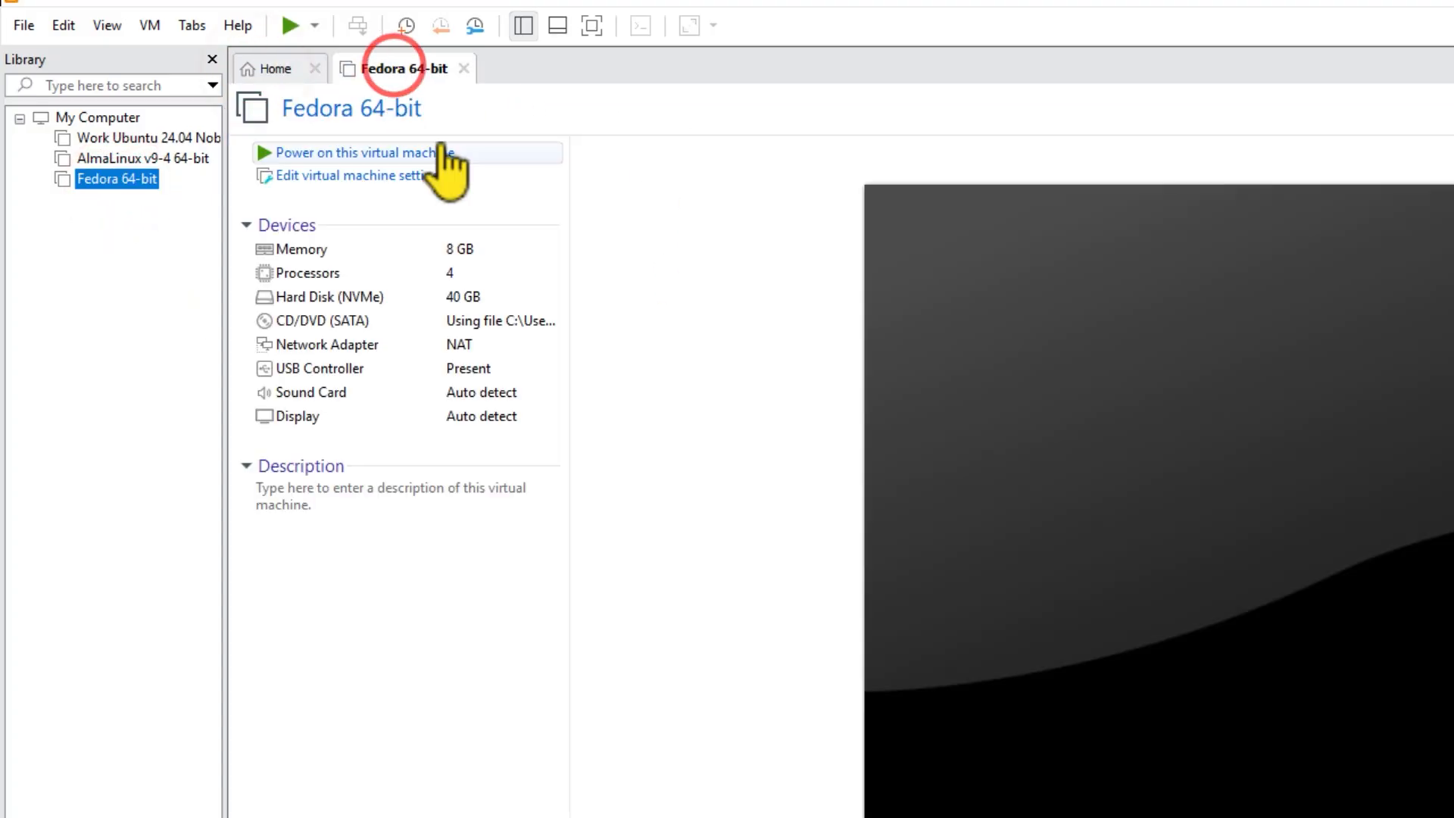
{"action": "left_click", "coordinate": [406, 175]}
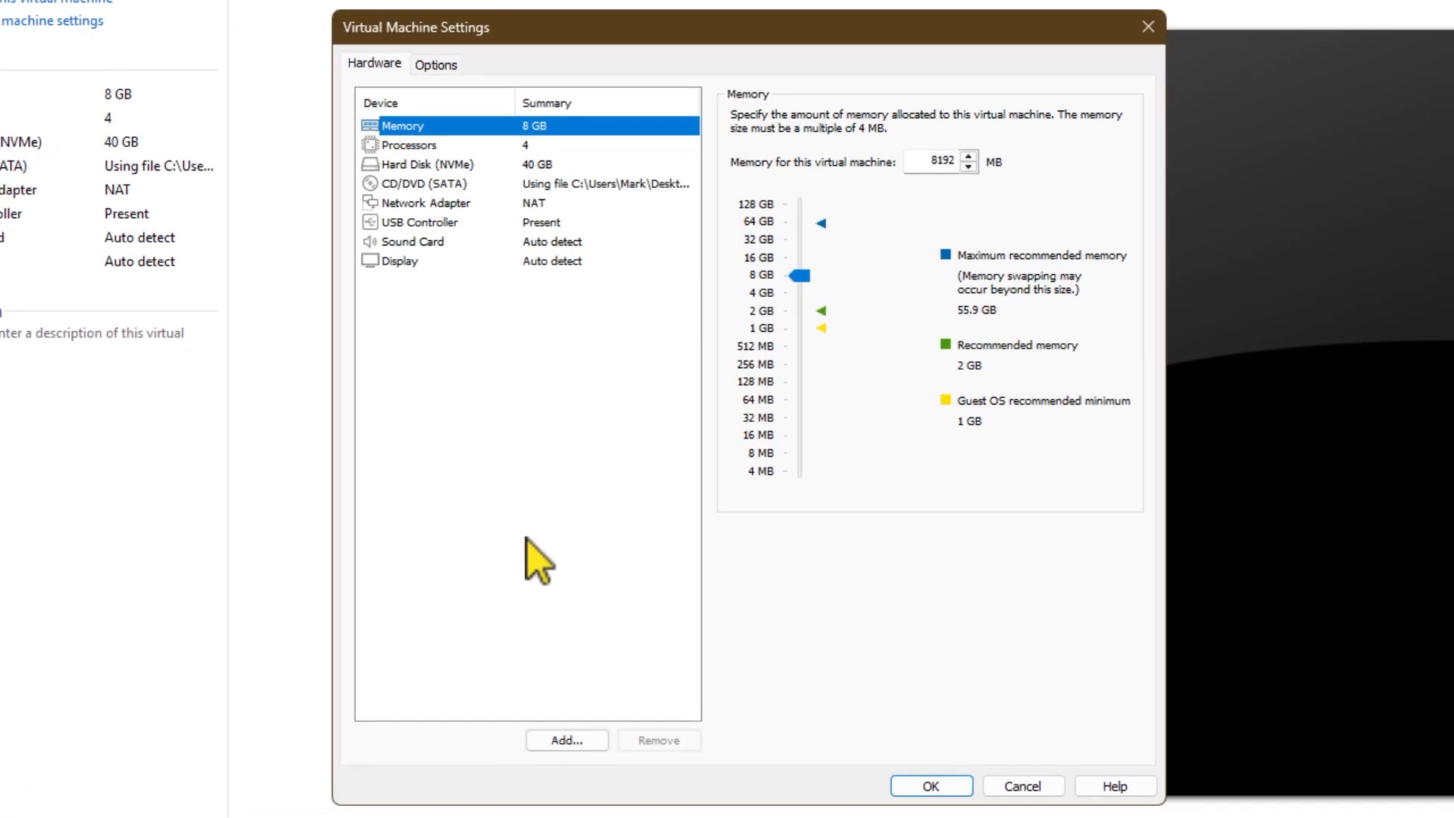
{"action": "left_click", "coordinate": [437, 56]}
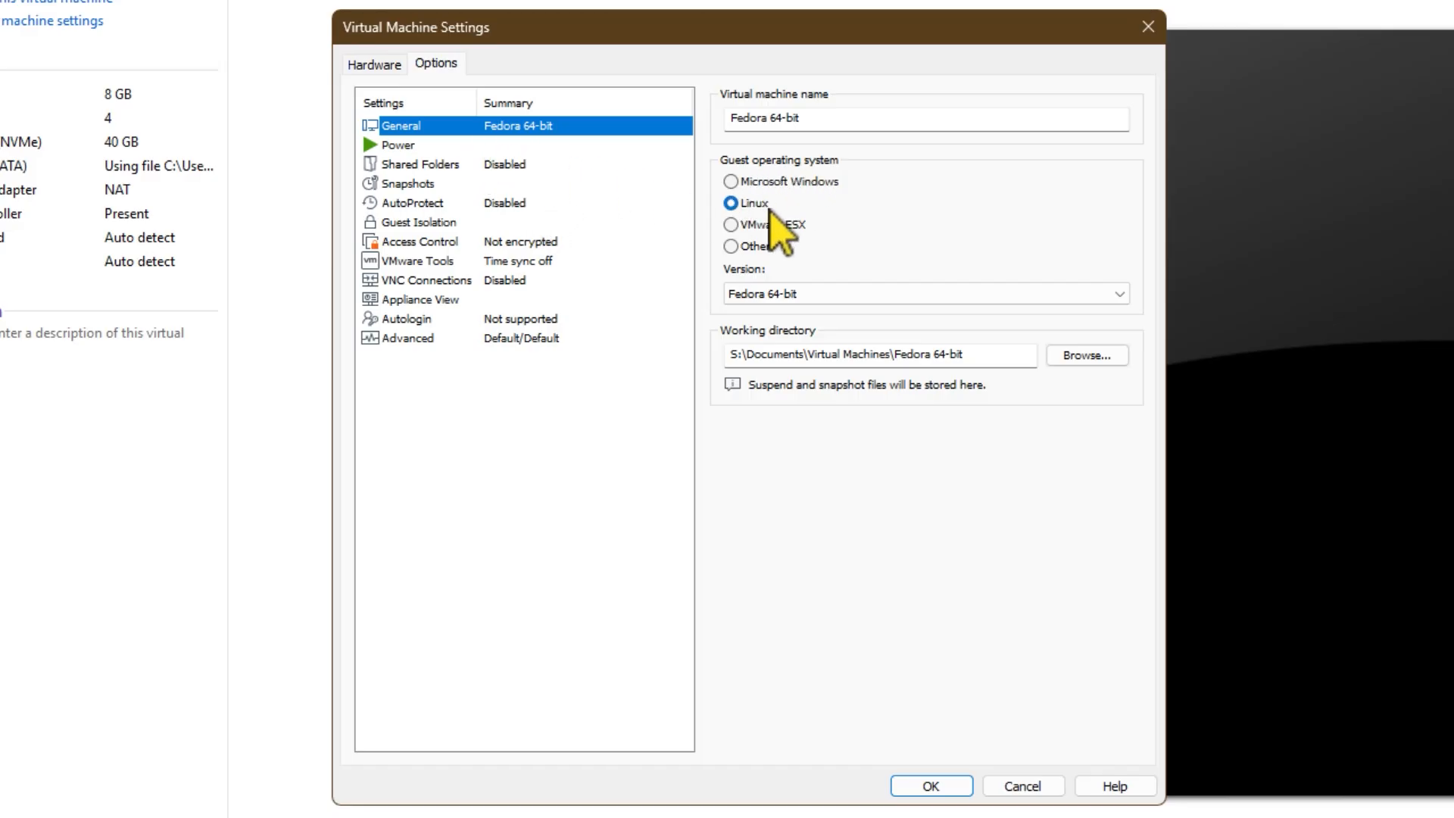
{"action": "left_click", "coordinate": [413, 145]}
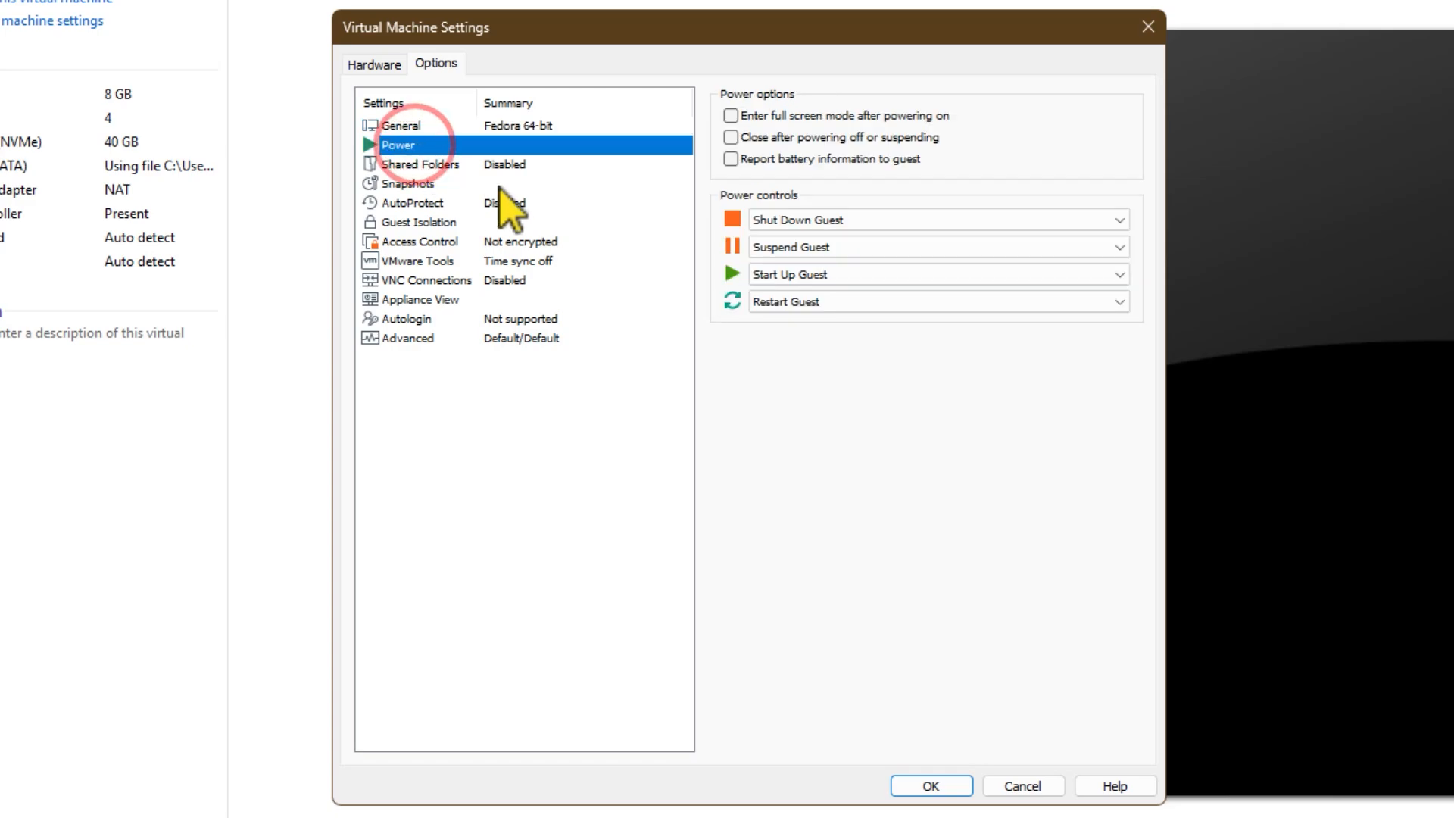
{"action": "left_click", "coordinate": [426, 165]}
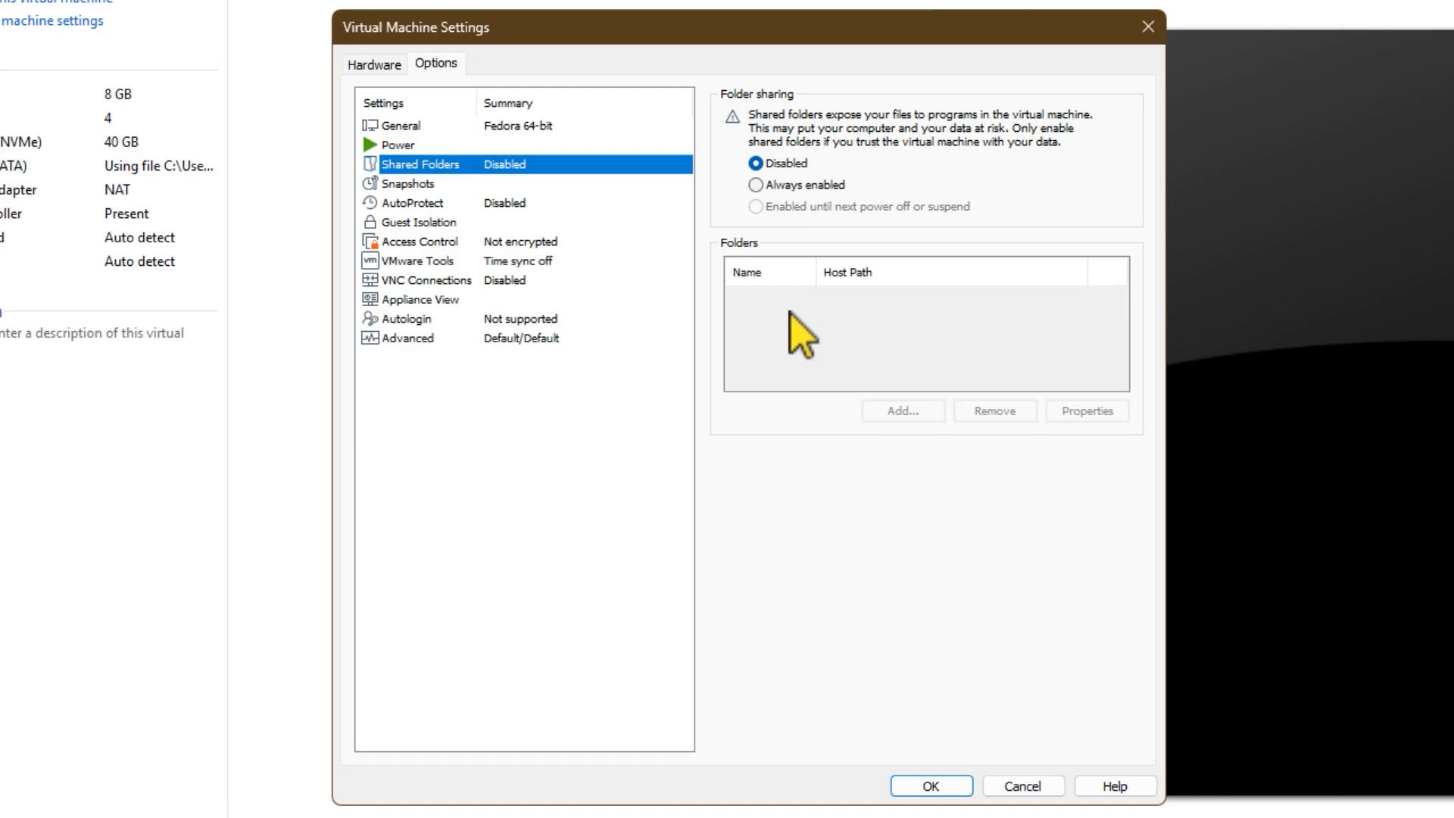
{"action": "left_click", "coordinate": [409, 184]}
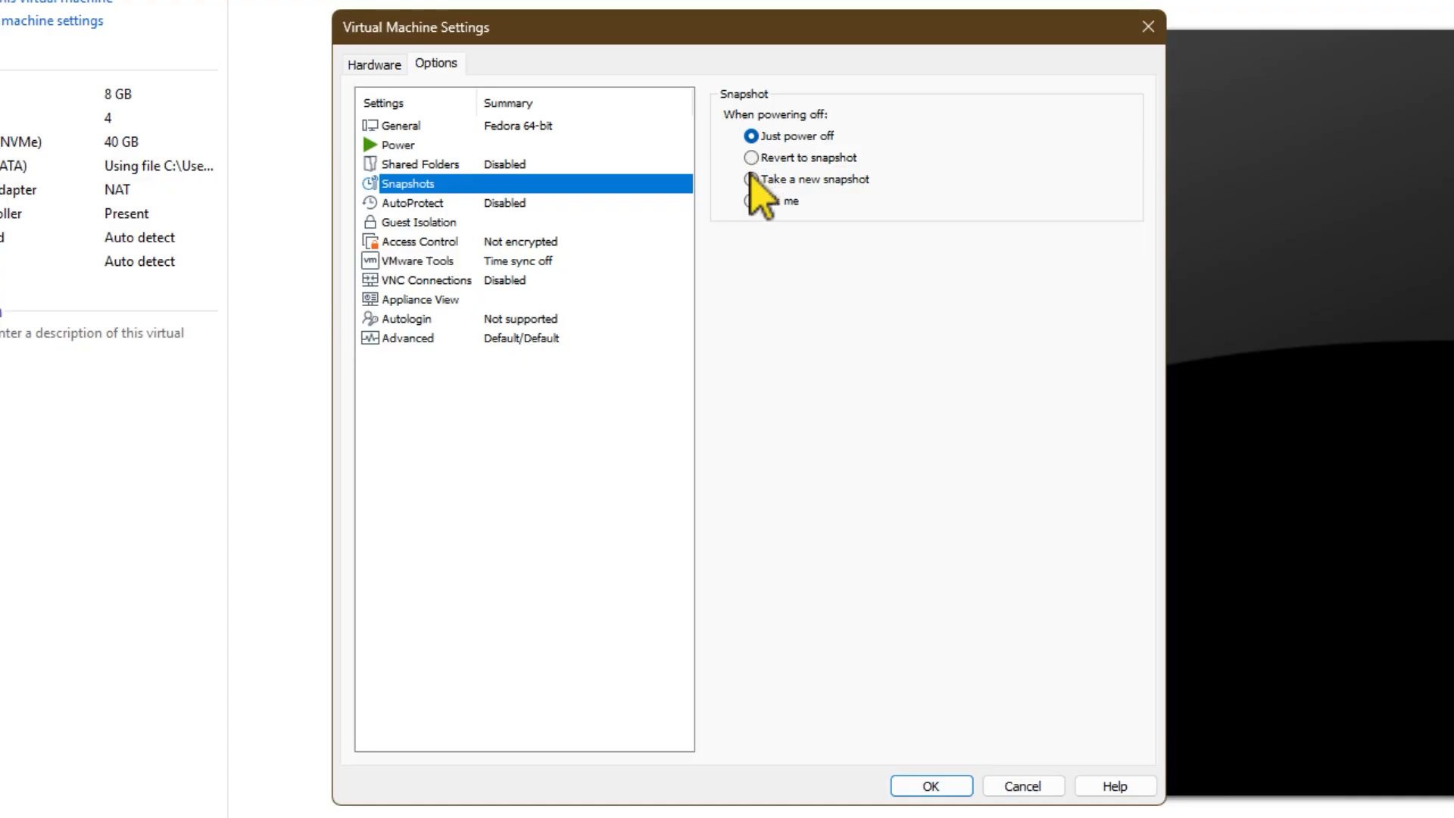
{"action": "left_click", "coordinate": [439, 204]}
{"action": "left_click", "coordinate": [424, 222]}
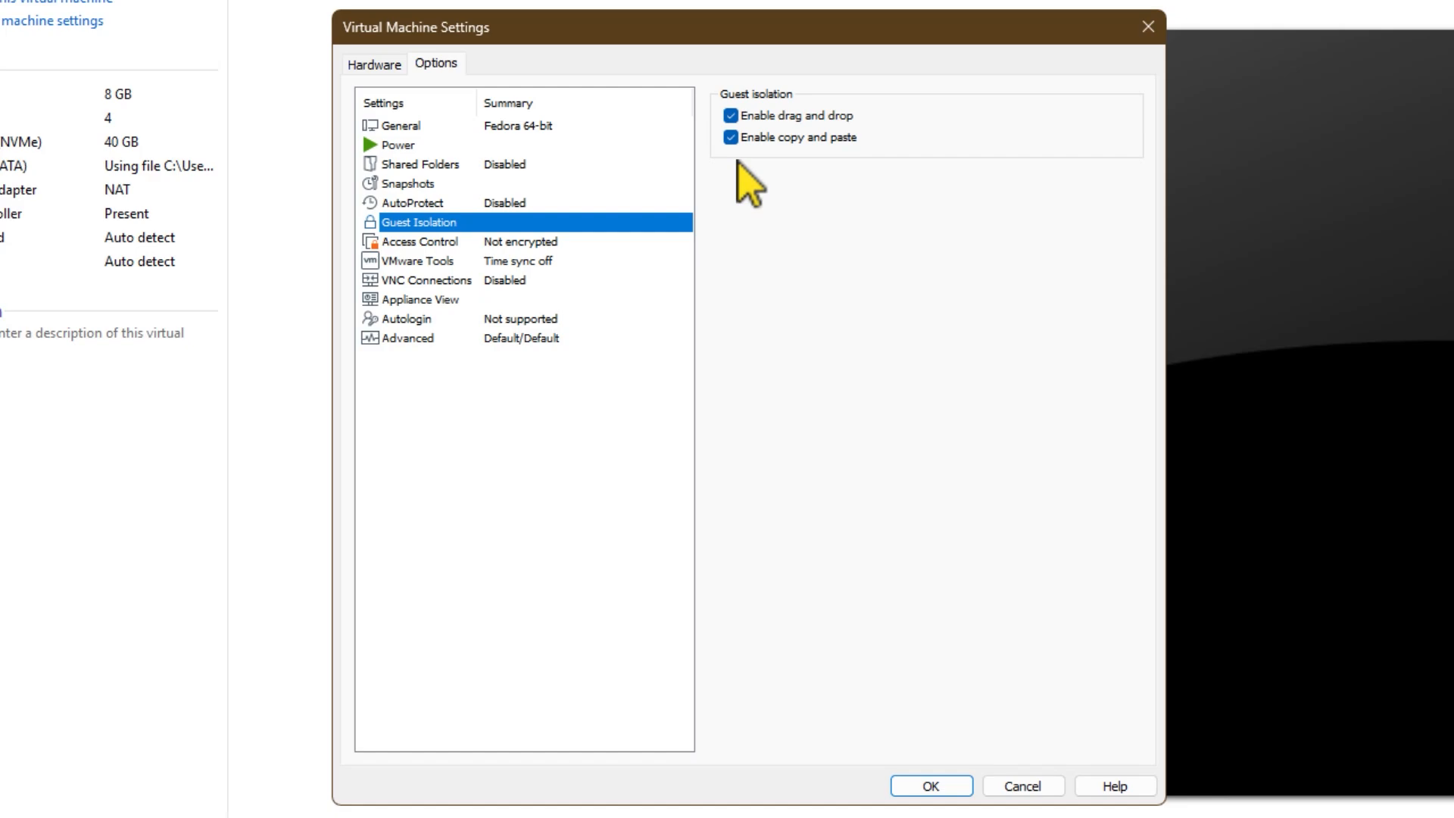
{"action": "left_click", "coordinate": [530, 241]}
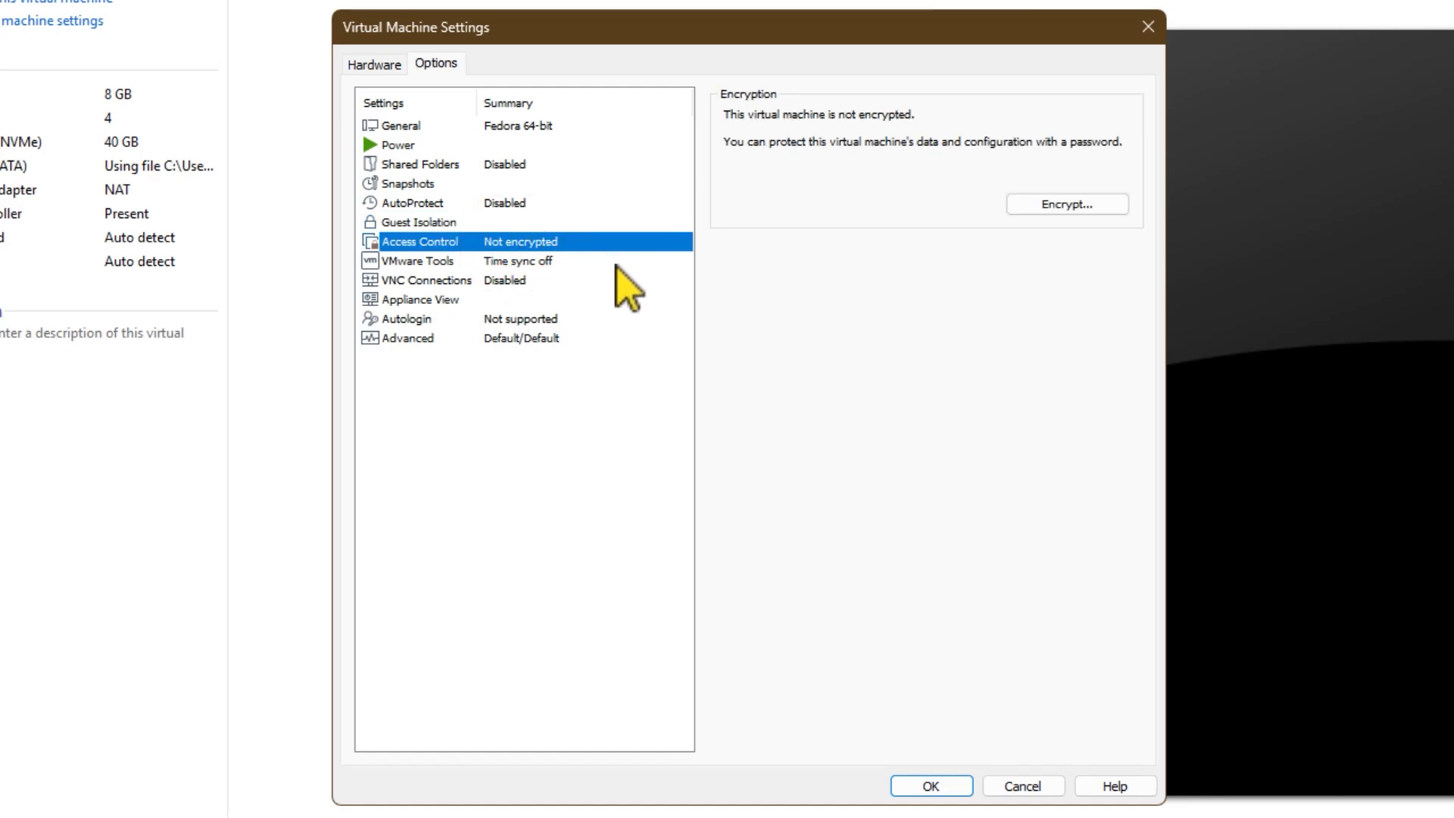
{"action": "left_click", "coordinate": [515, 262]}
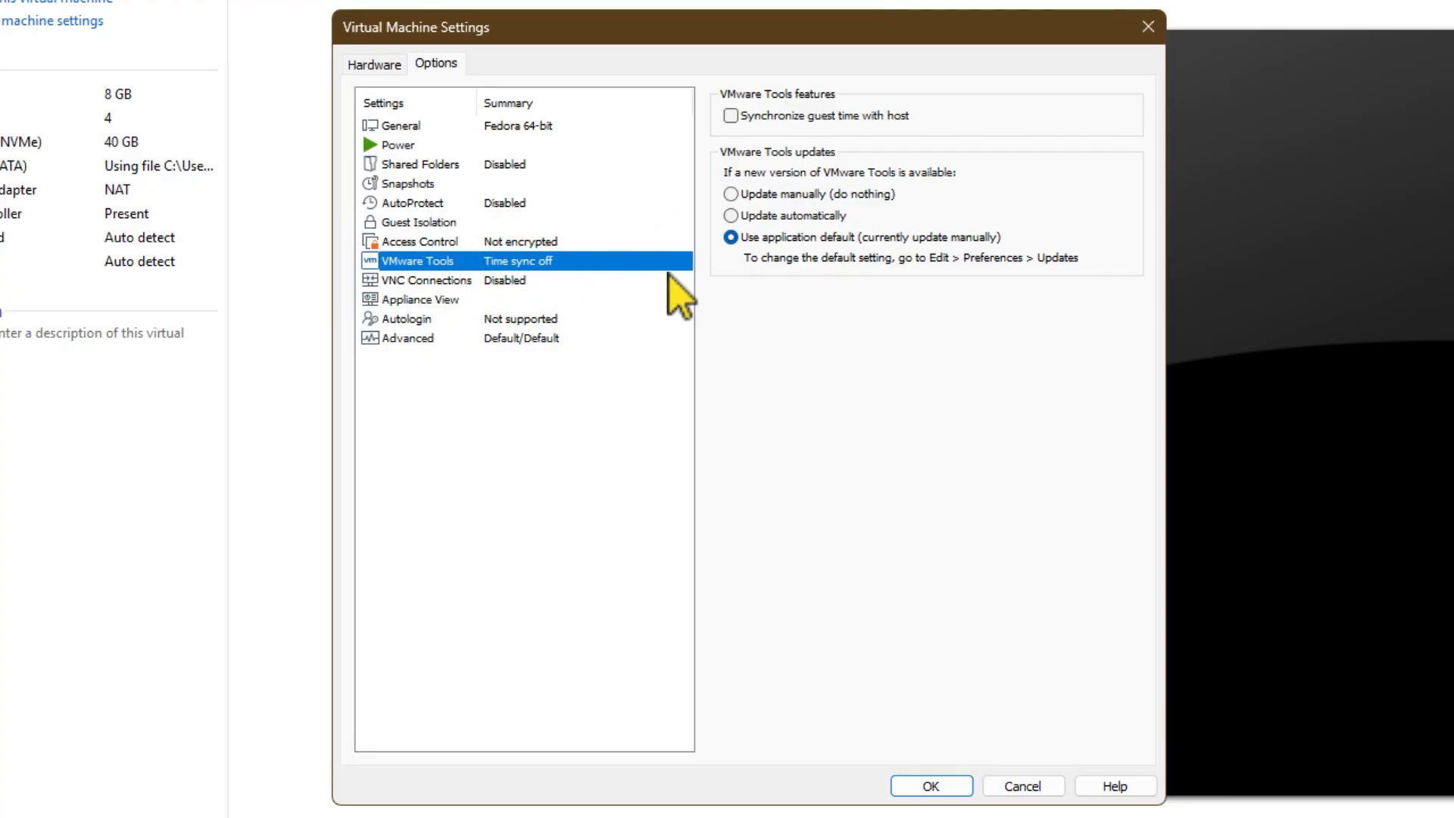
{"action": "left_click", "coordinate": [499, 282]}
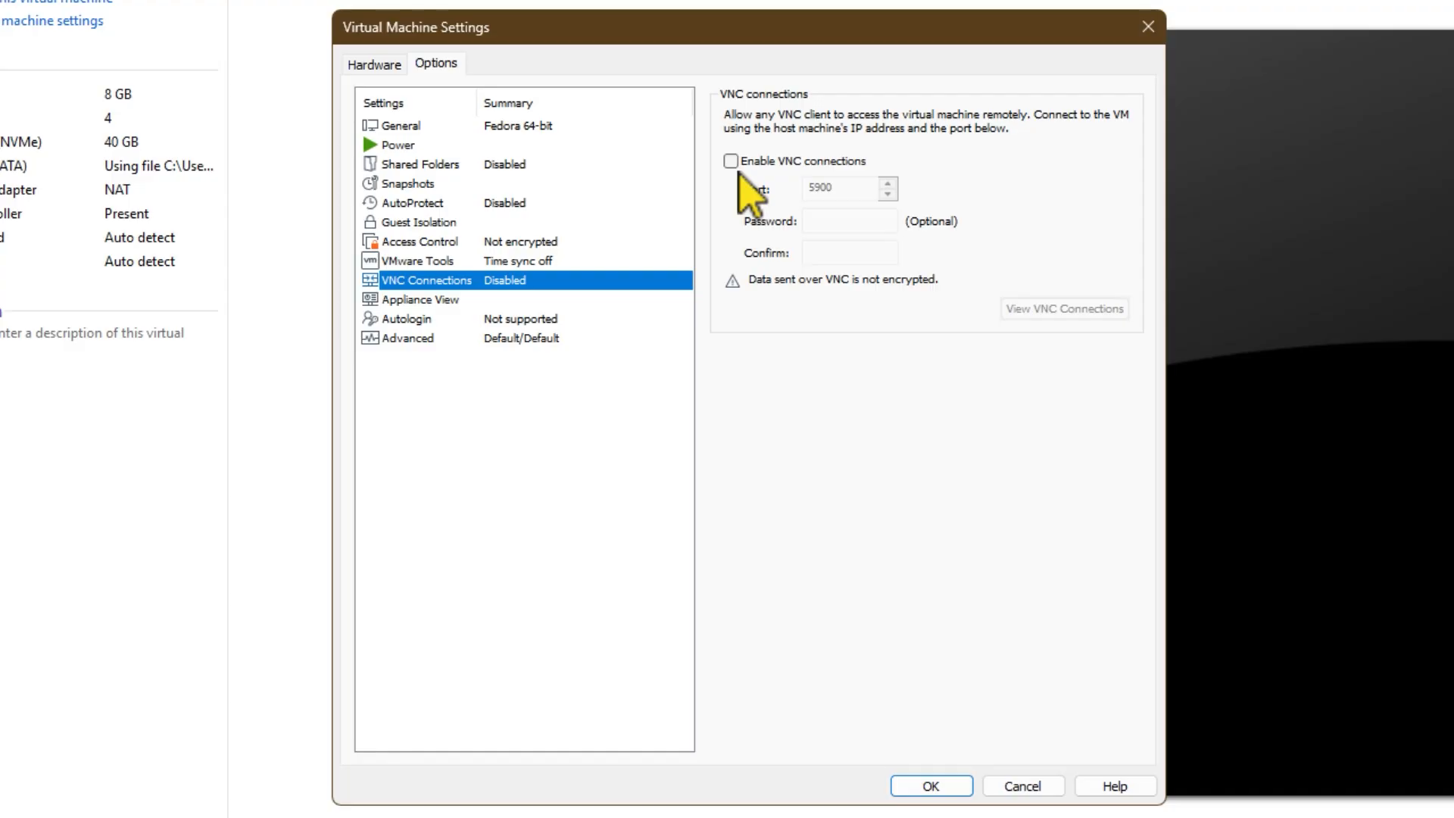
{"action": "left_click", "coordinate": [454, 299]}
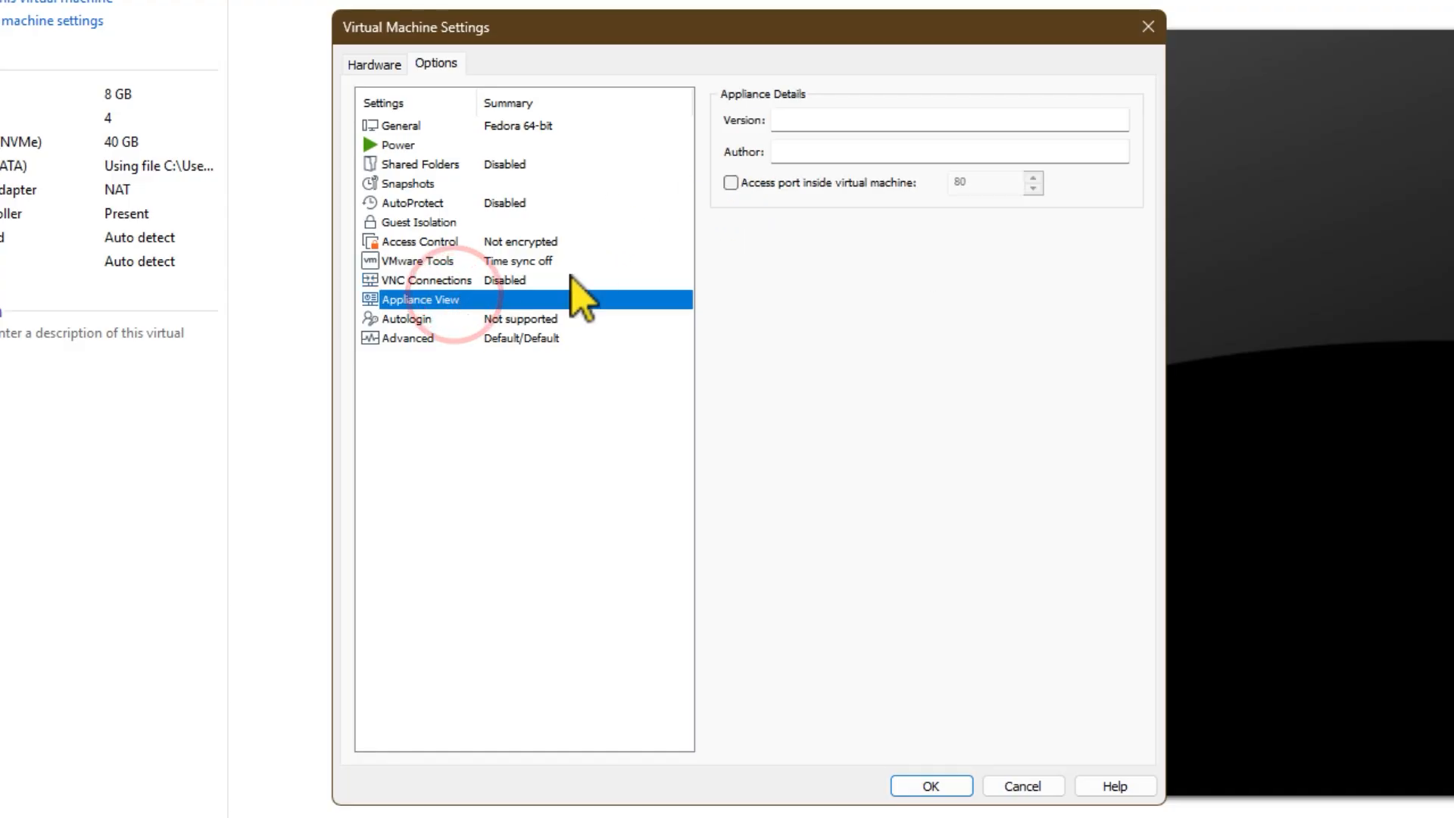
{"action": "left_click", "coordinate": [467, 319]}
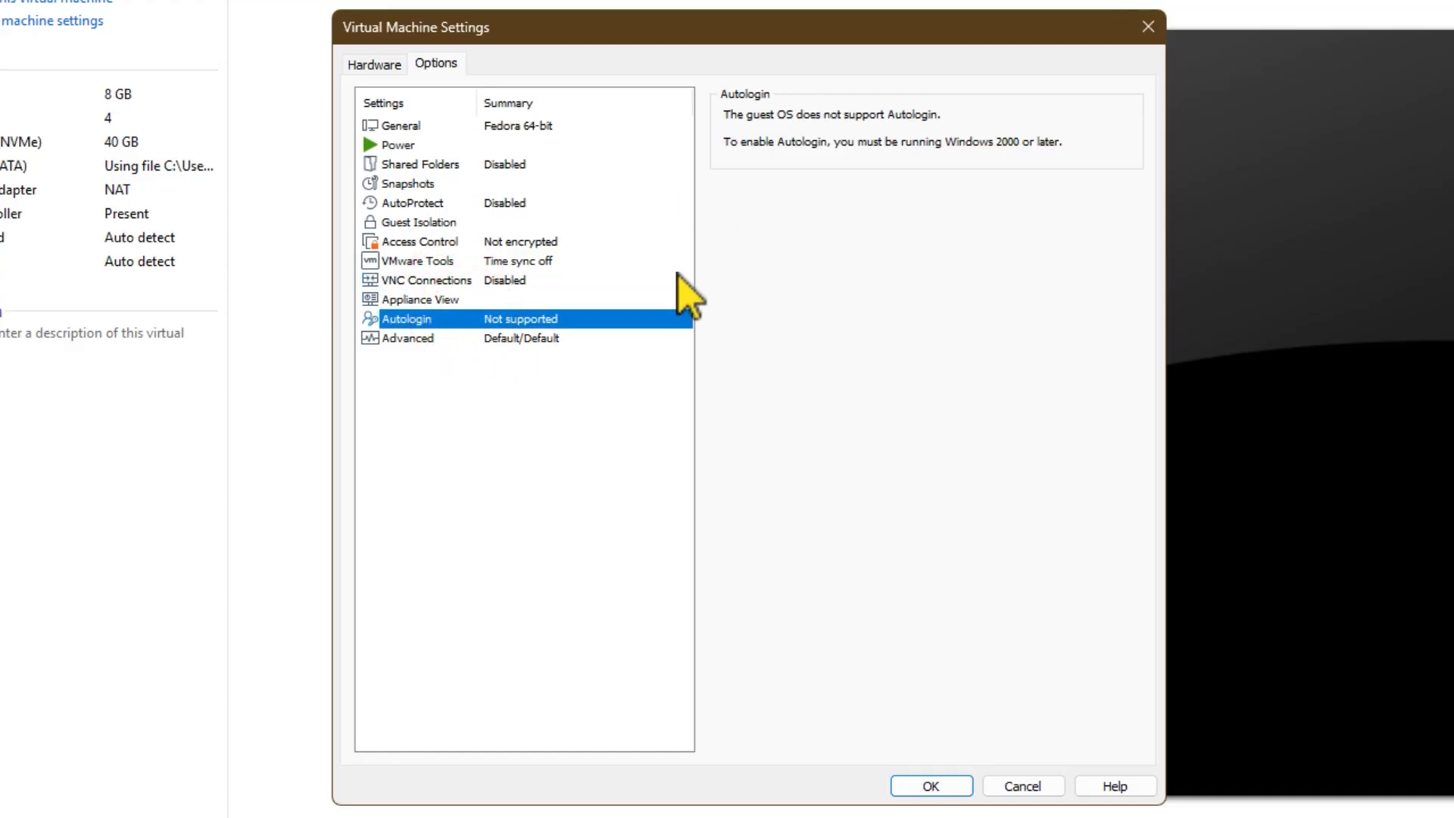
Step: Disable side channel mitigations for Hyper-V enabled hosts in the virtual machine's advanced options and save the settings
{"action": "left_click", "coordinate": [500, 338]}
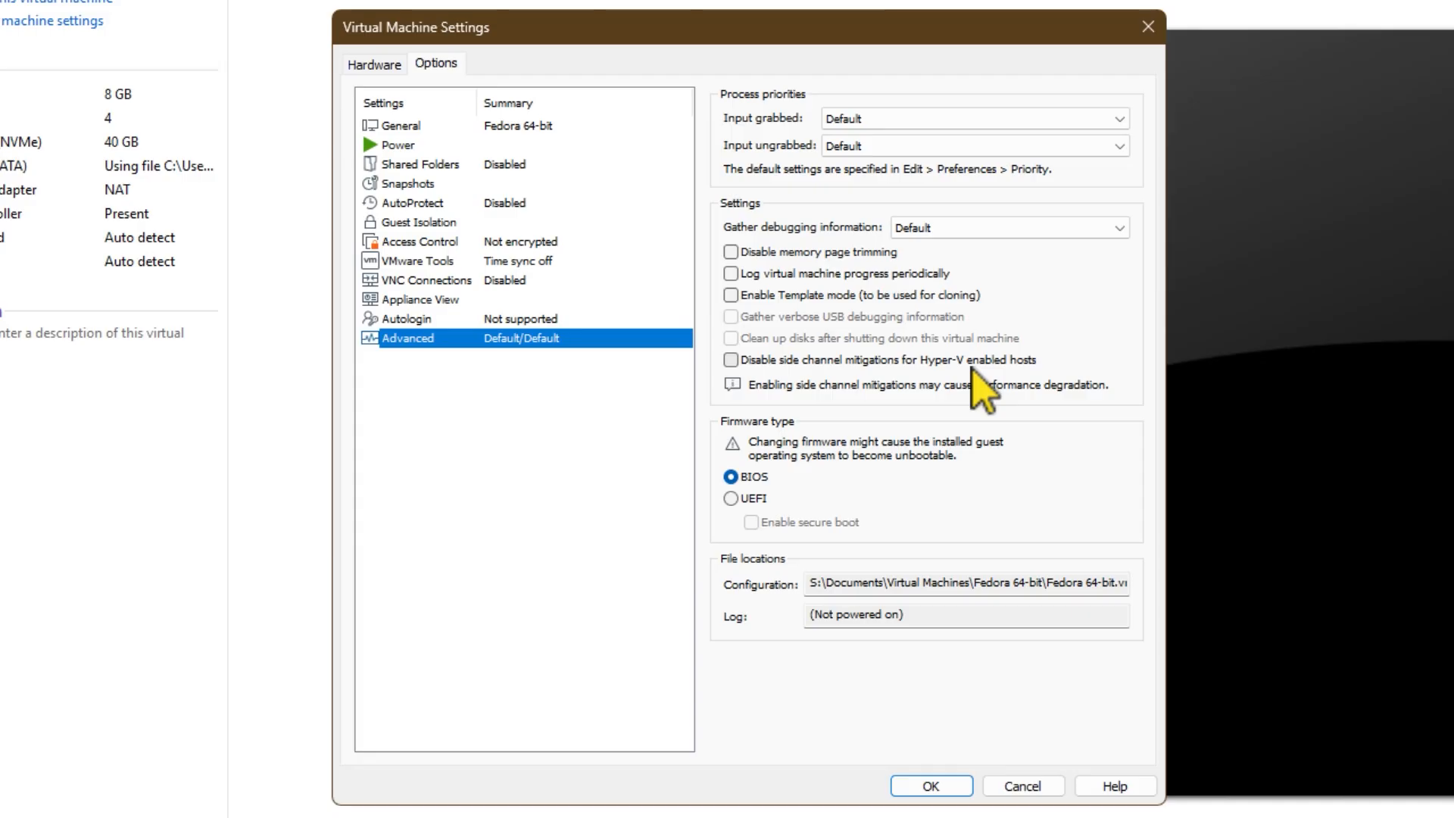
{"action": "left_click", "coordinate": [730, 360]}
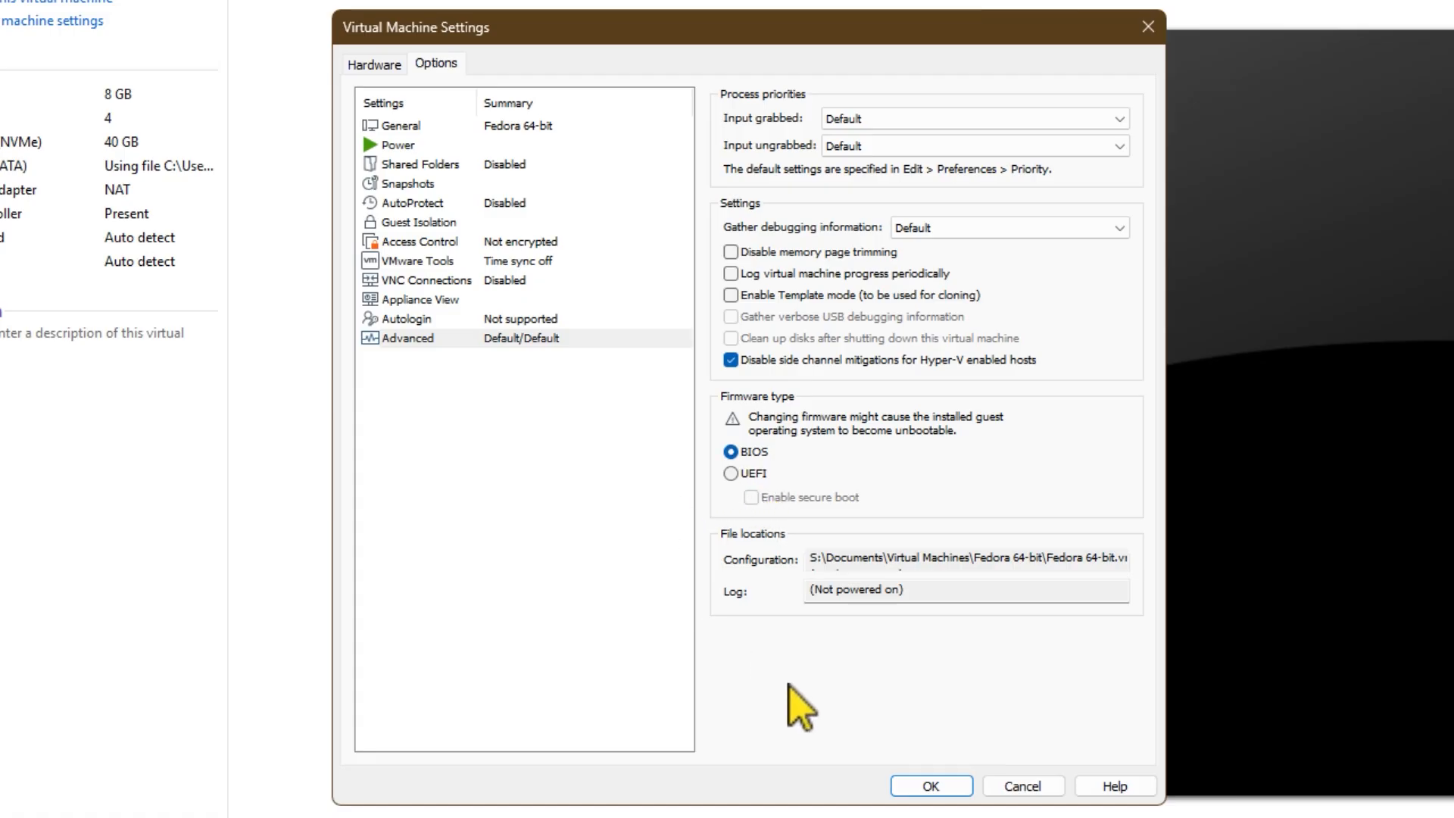
{"action": "left_click", "coordinate": [931, 785]}
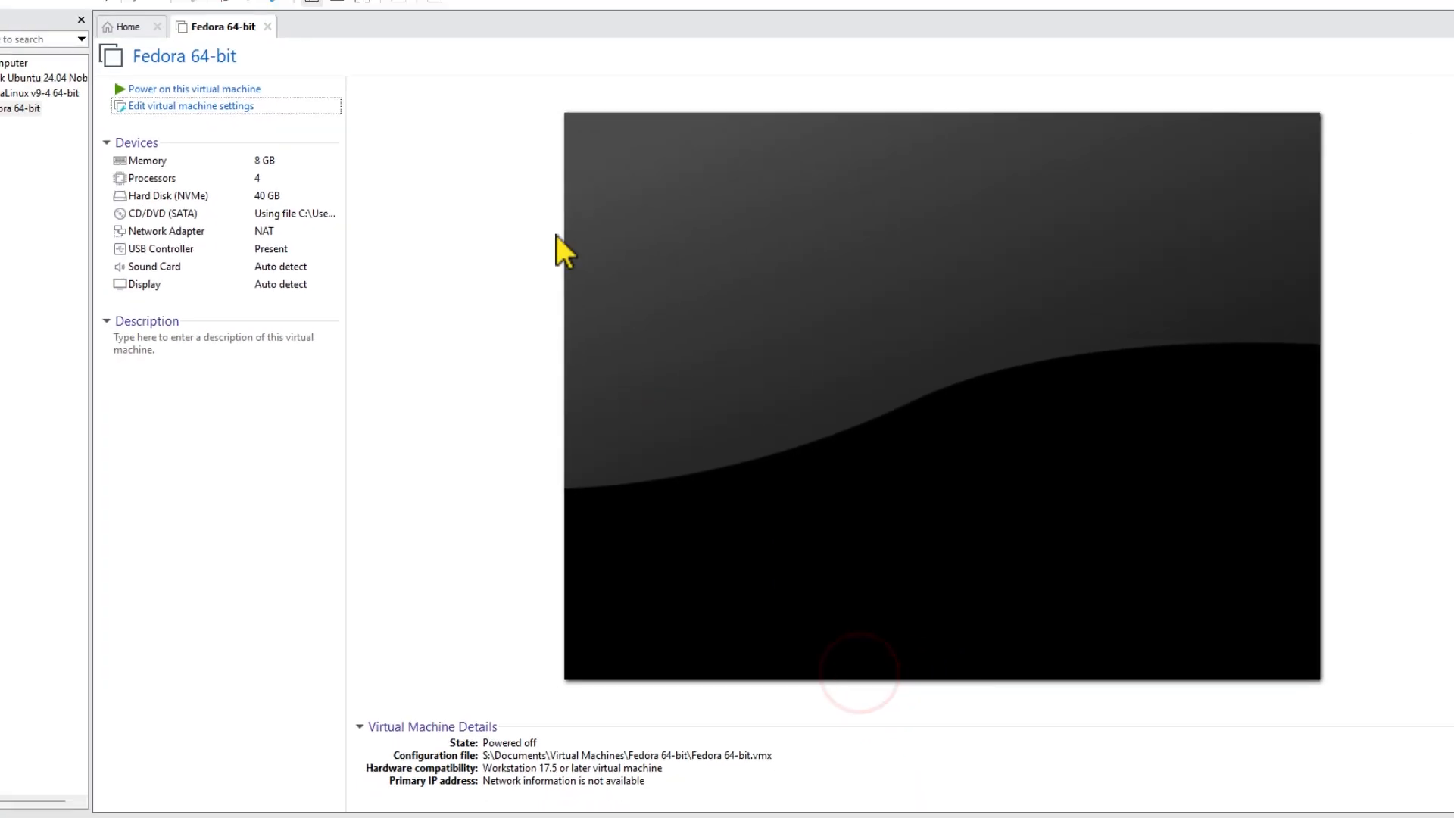
Step: Power on the Fedora virtual machine and show its welcome setup in full screen
{"action": "left_click", "coordinate": [258, 116]}
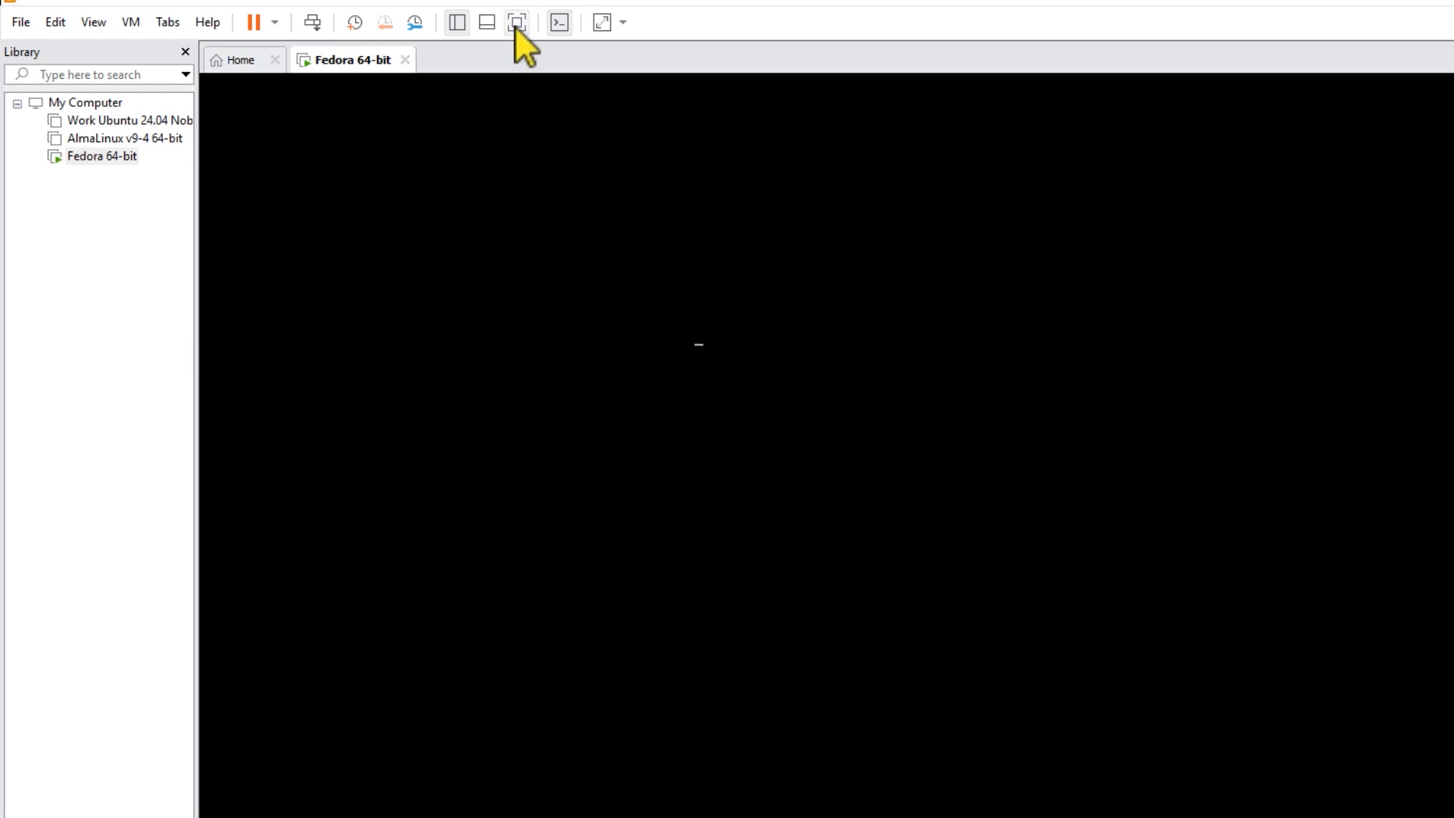
{"action": "left_click", "coordinate": [507, 24]}
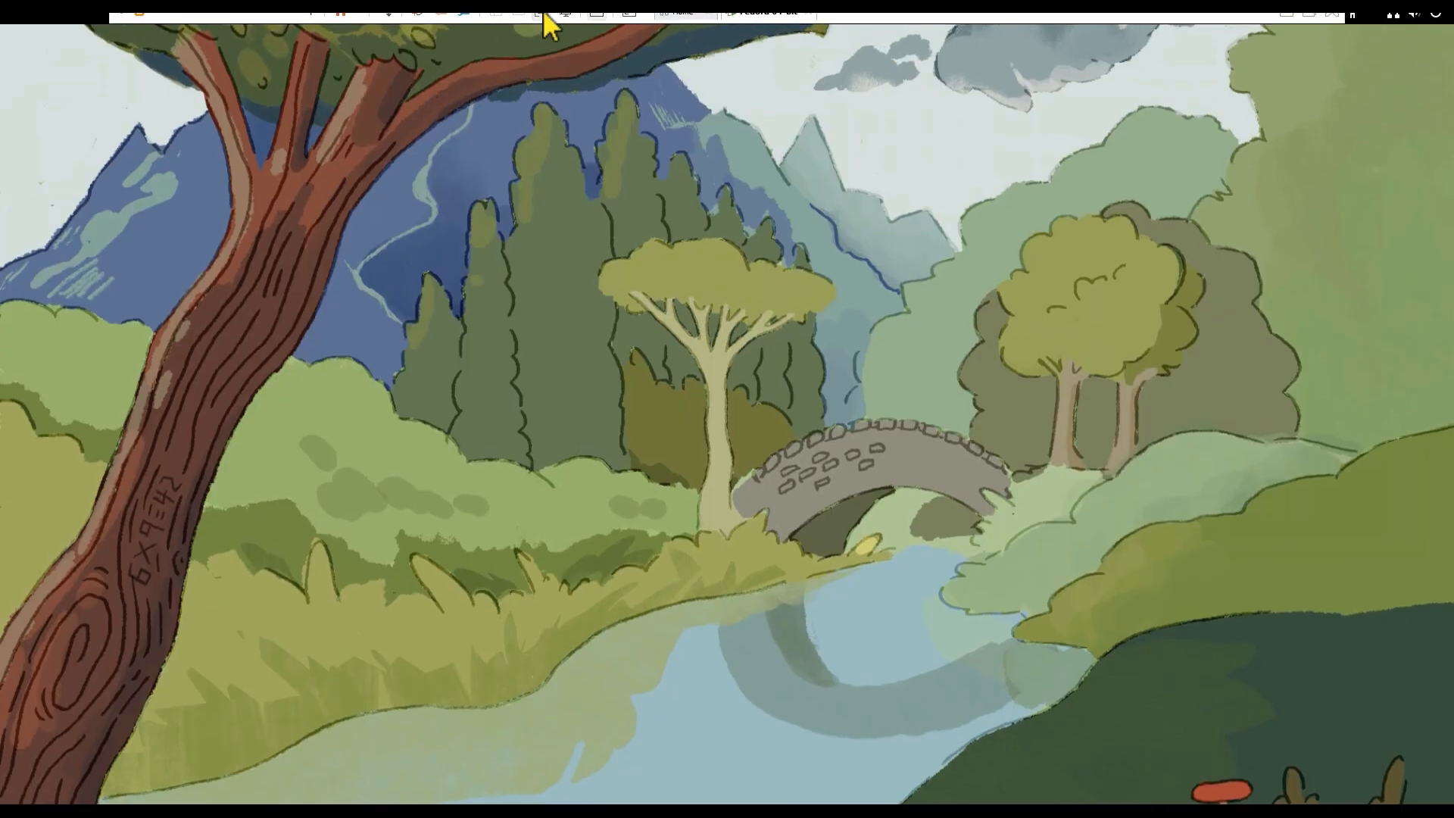
{"action": "left_click", "coordinate": [542, 13]}
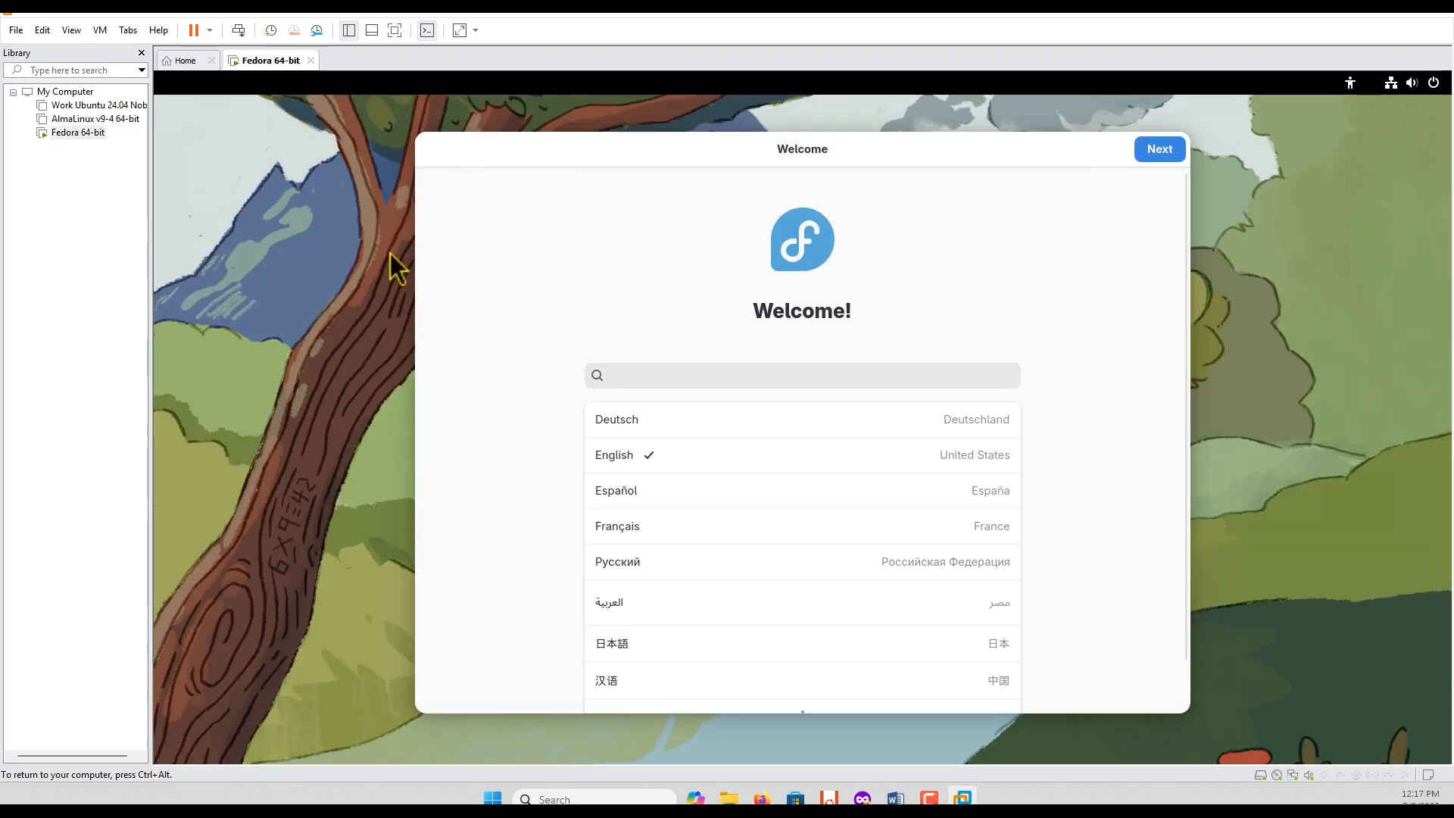
{"action": "left_click", "coordinate": [395, 30]}
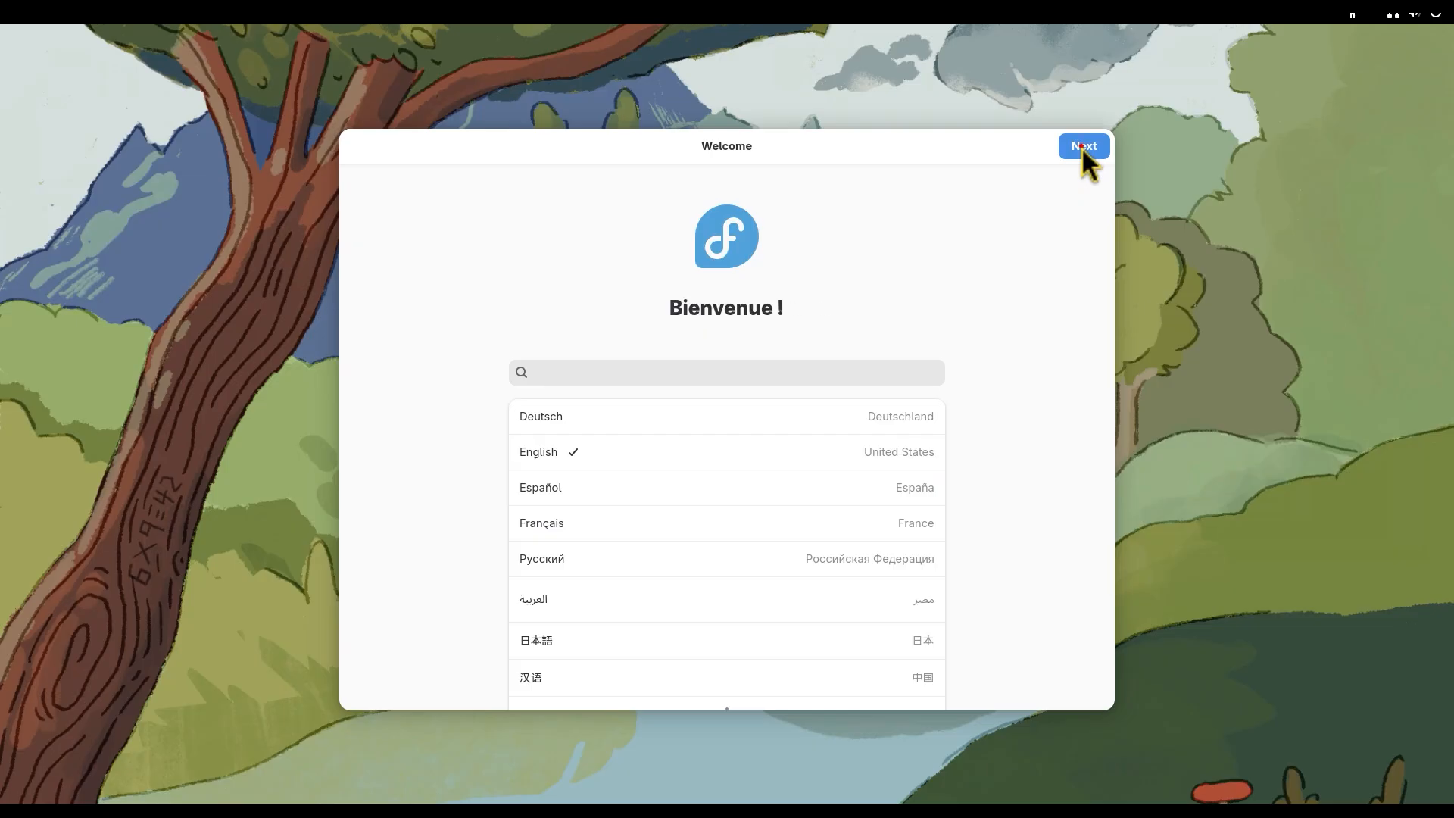
Step: Accept English (United States) and the English (US) keyboard layout, and turn off Location Services in the privacy settings
{"action": "left_click", "coordinate": [1081, 147]}
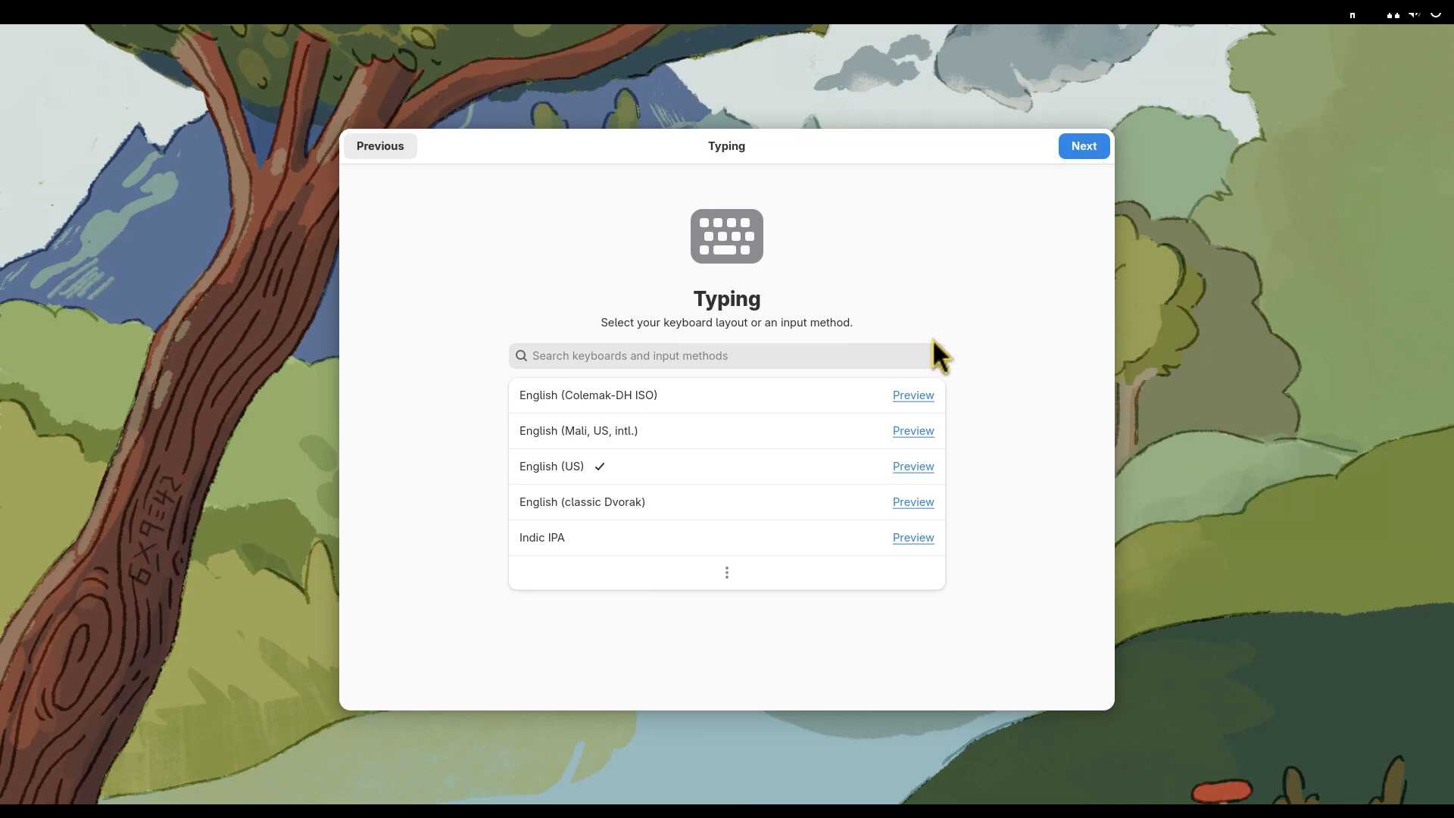
{"action": "left_click", "coordinate": [1083, 151]}
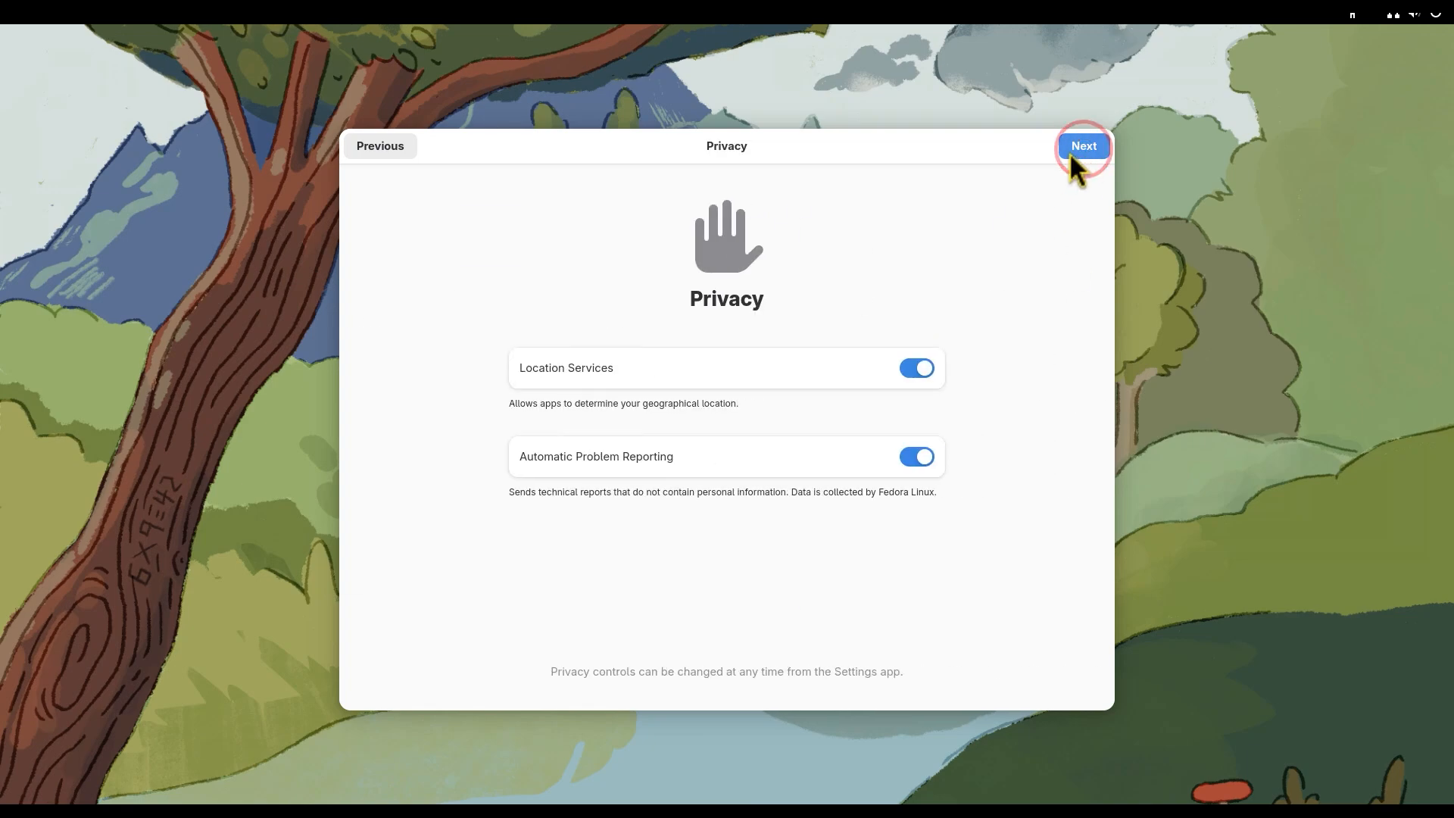
{"action": "left_click", "coordinate": [917, 368]}
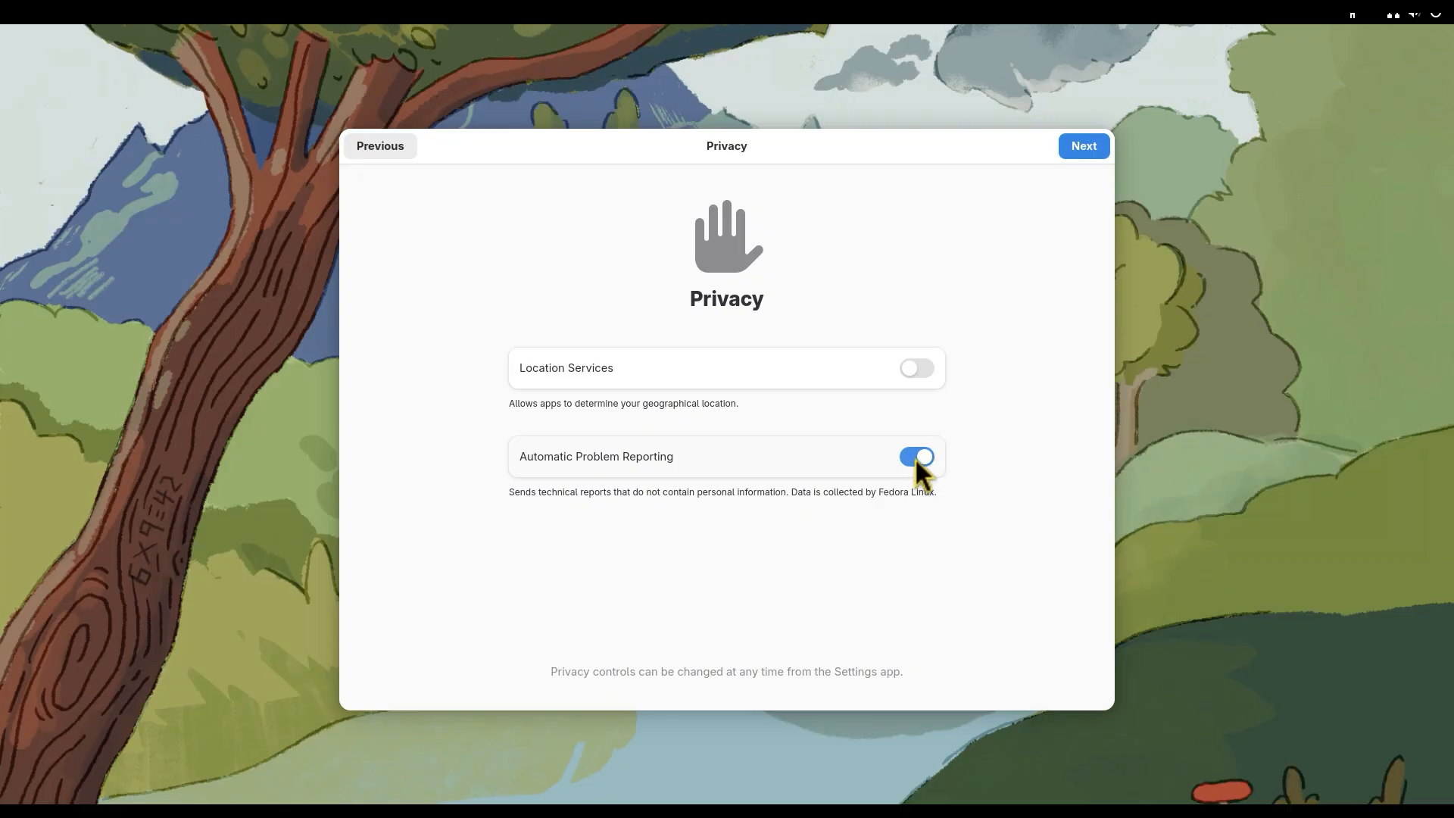
{"action": "left_click", "coordinate": [1081, 150]}
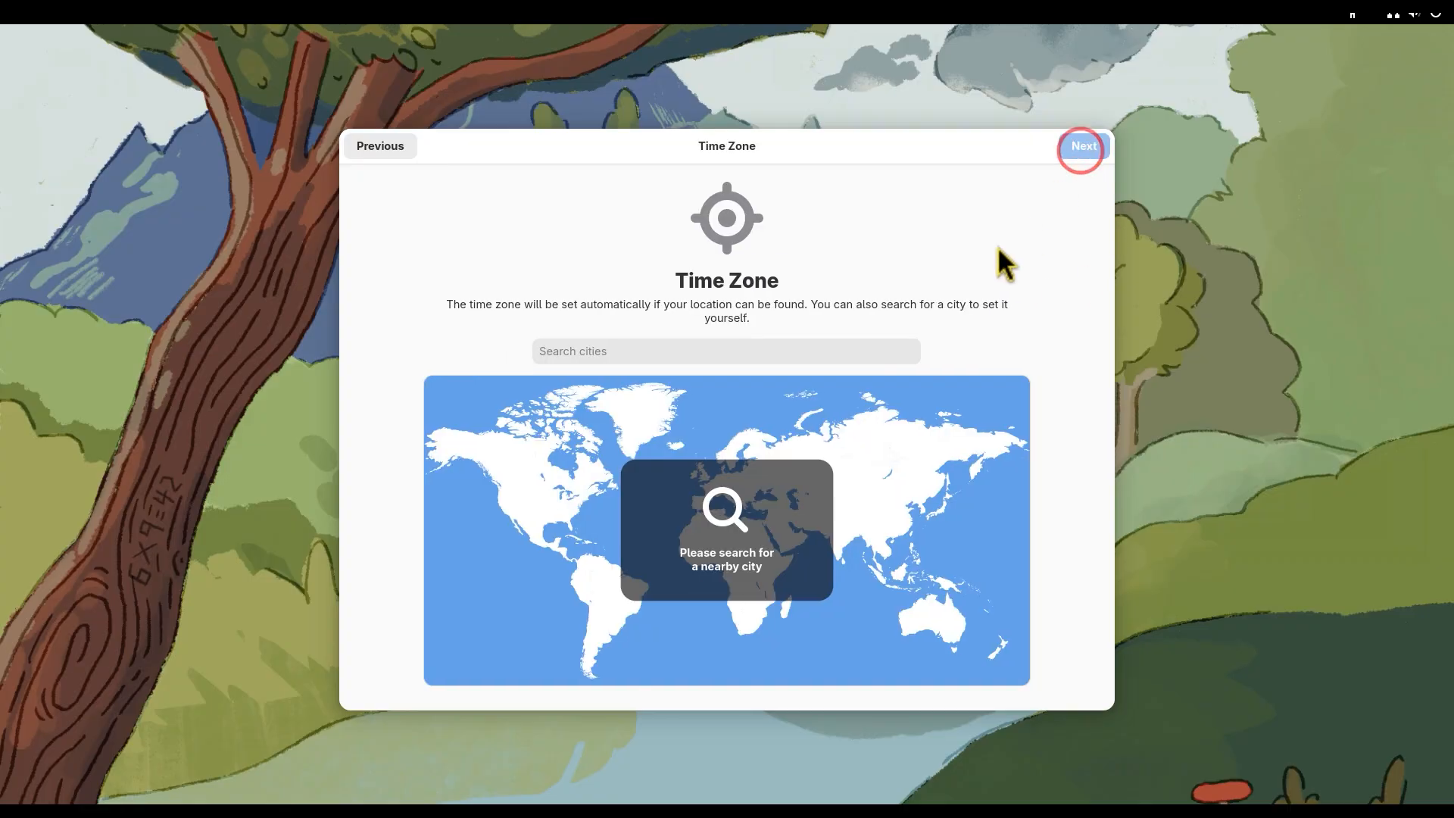
Step: Set the time zone to Los Angeles, California, United States, and enable third-party repositories
{"action": "left_click", "coordinate": [635, 348]}
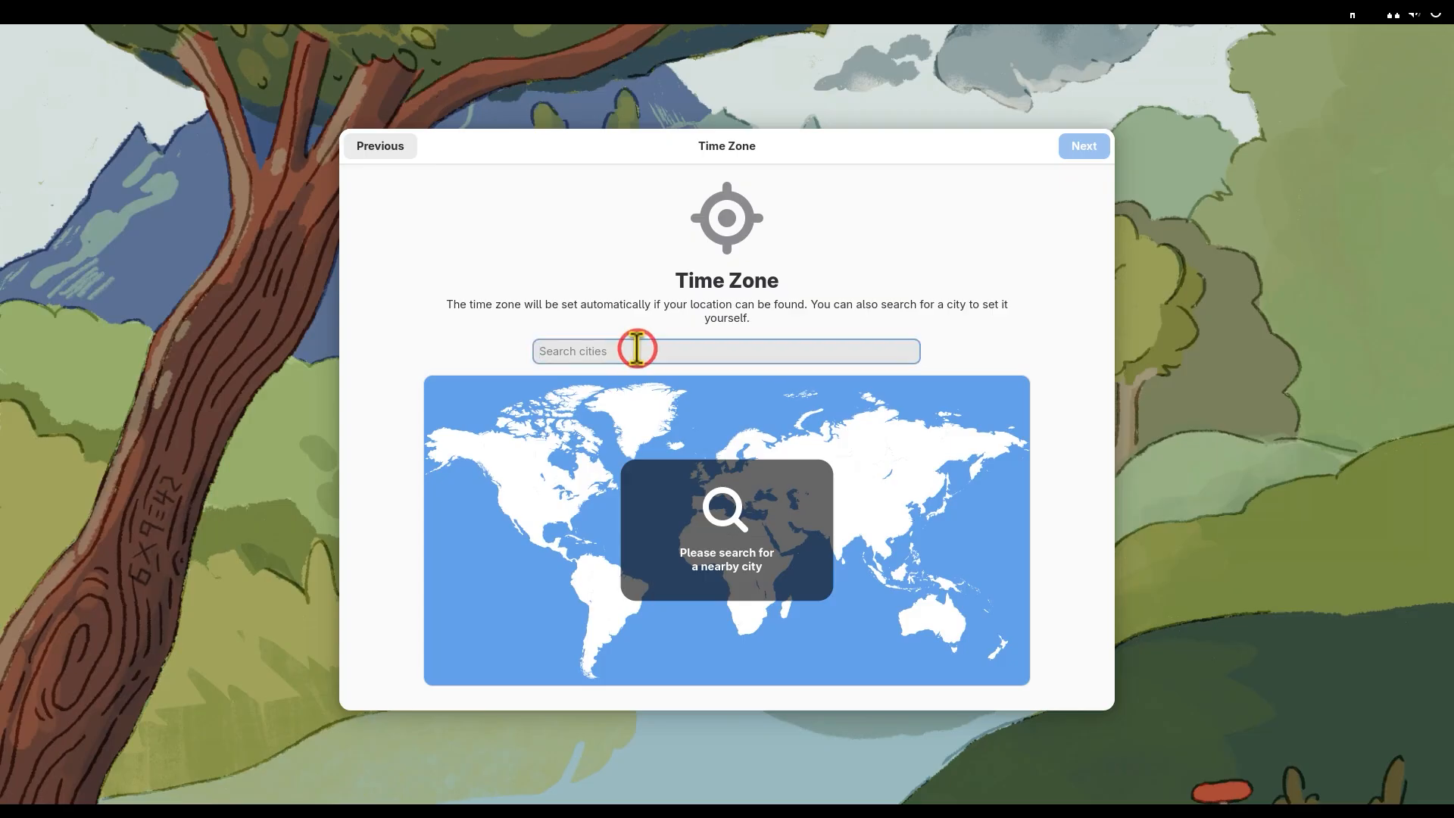
{"action": "type", "text": "los"}
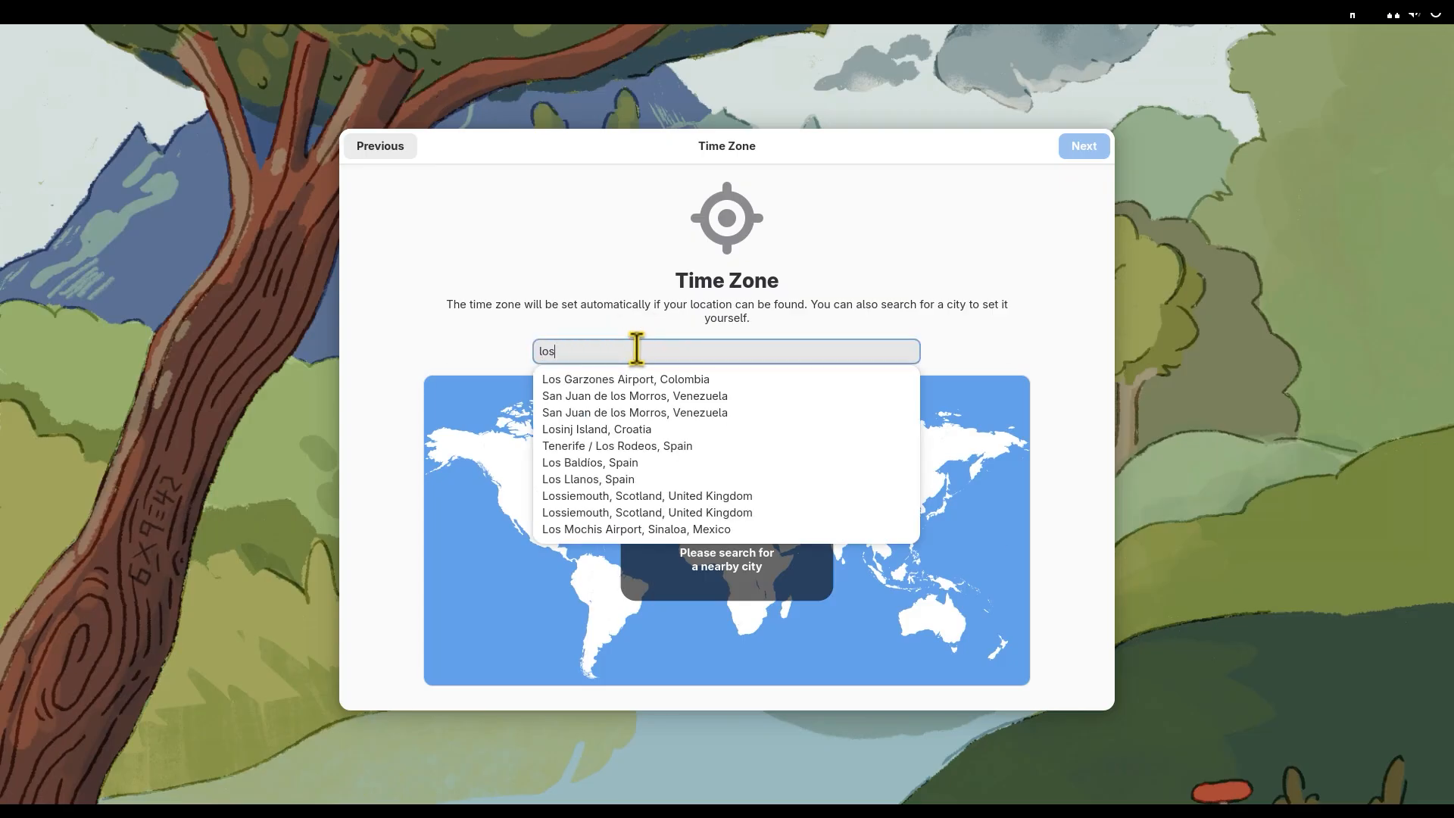
{"action": "type", "text": " an"}
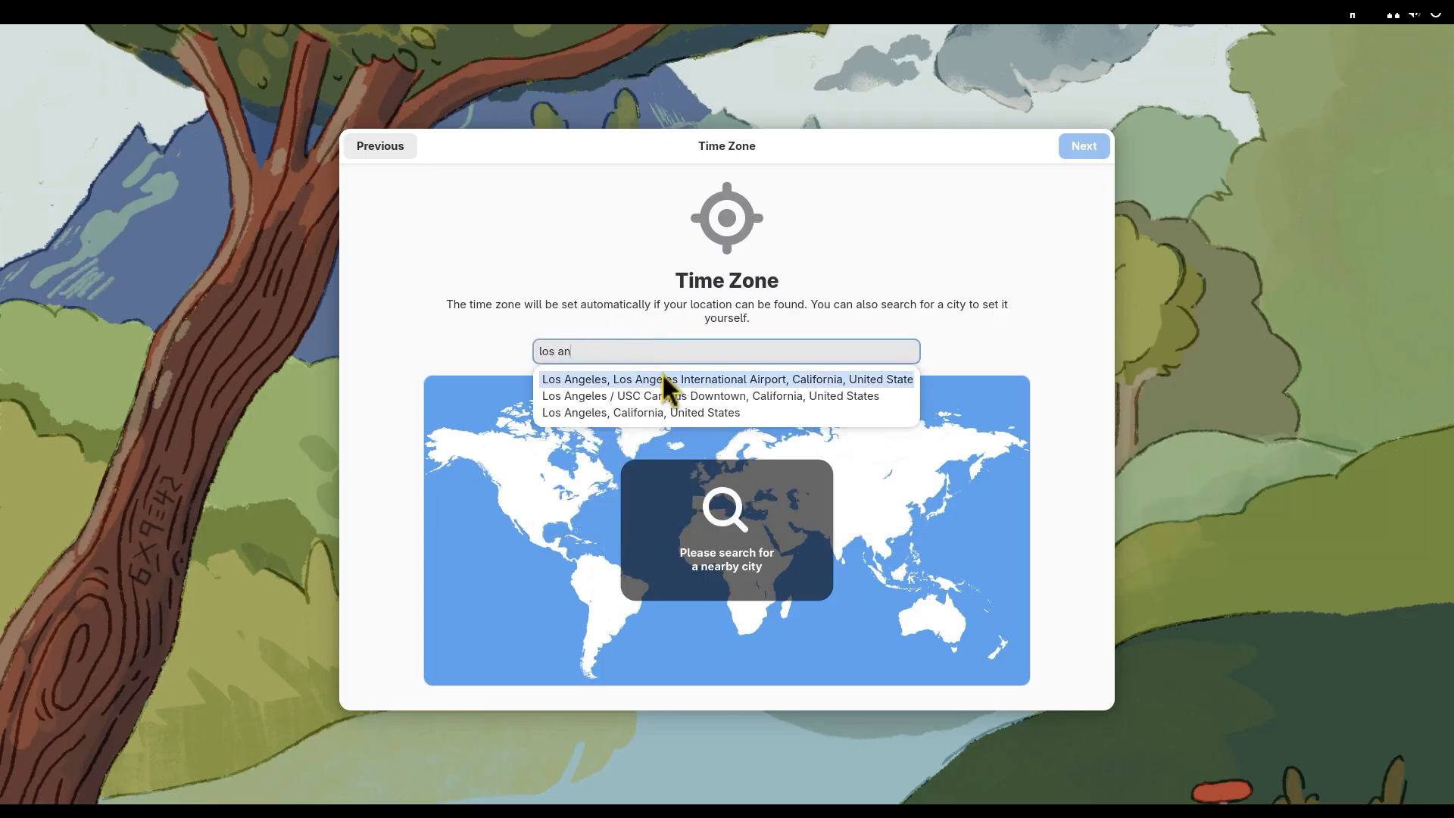
{"action": "left_click", "coordinate": [647, 412]}
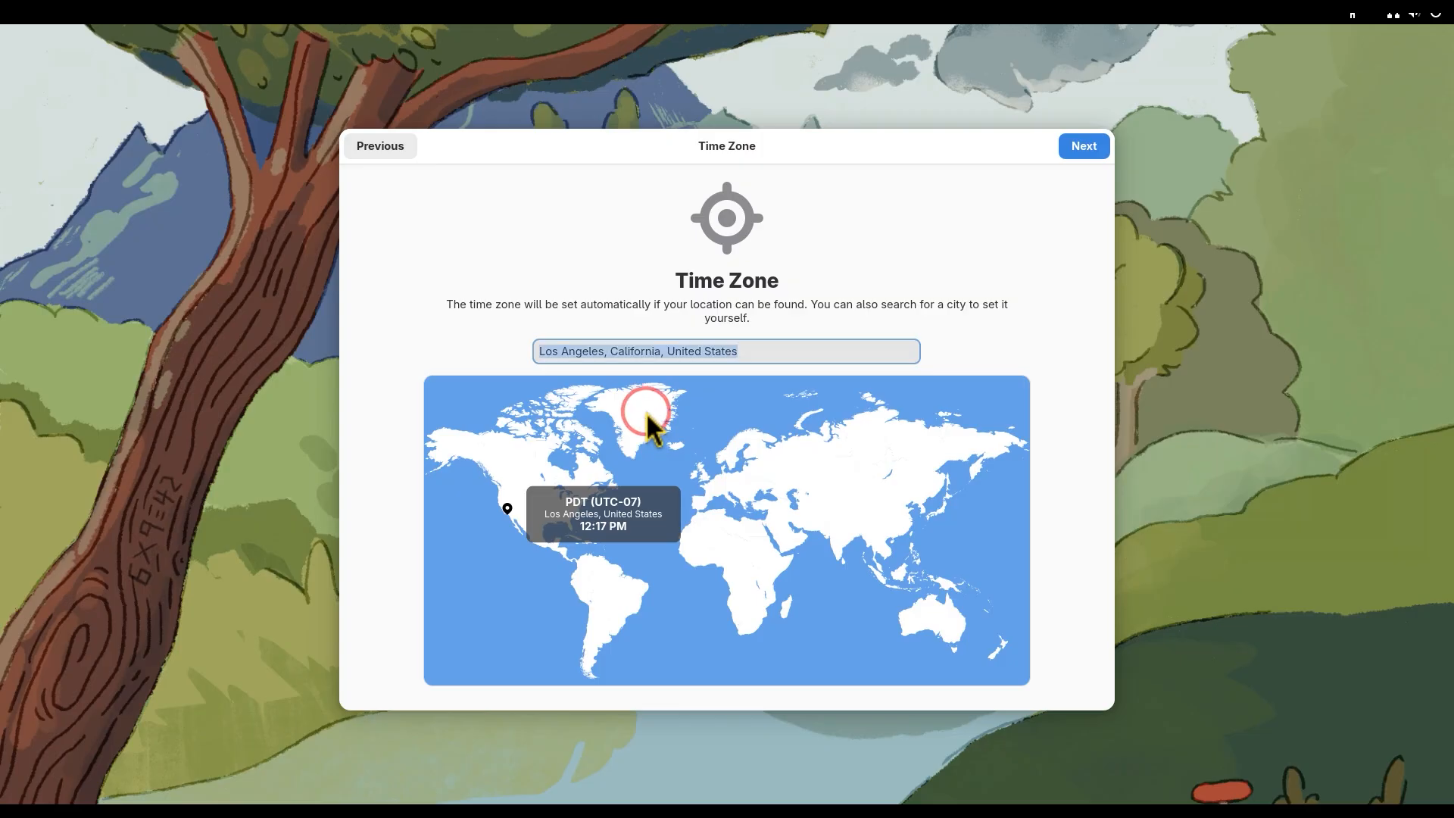
{"action": "left_click", "coordinate": [1070, 151]}
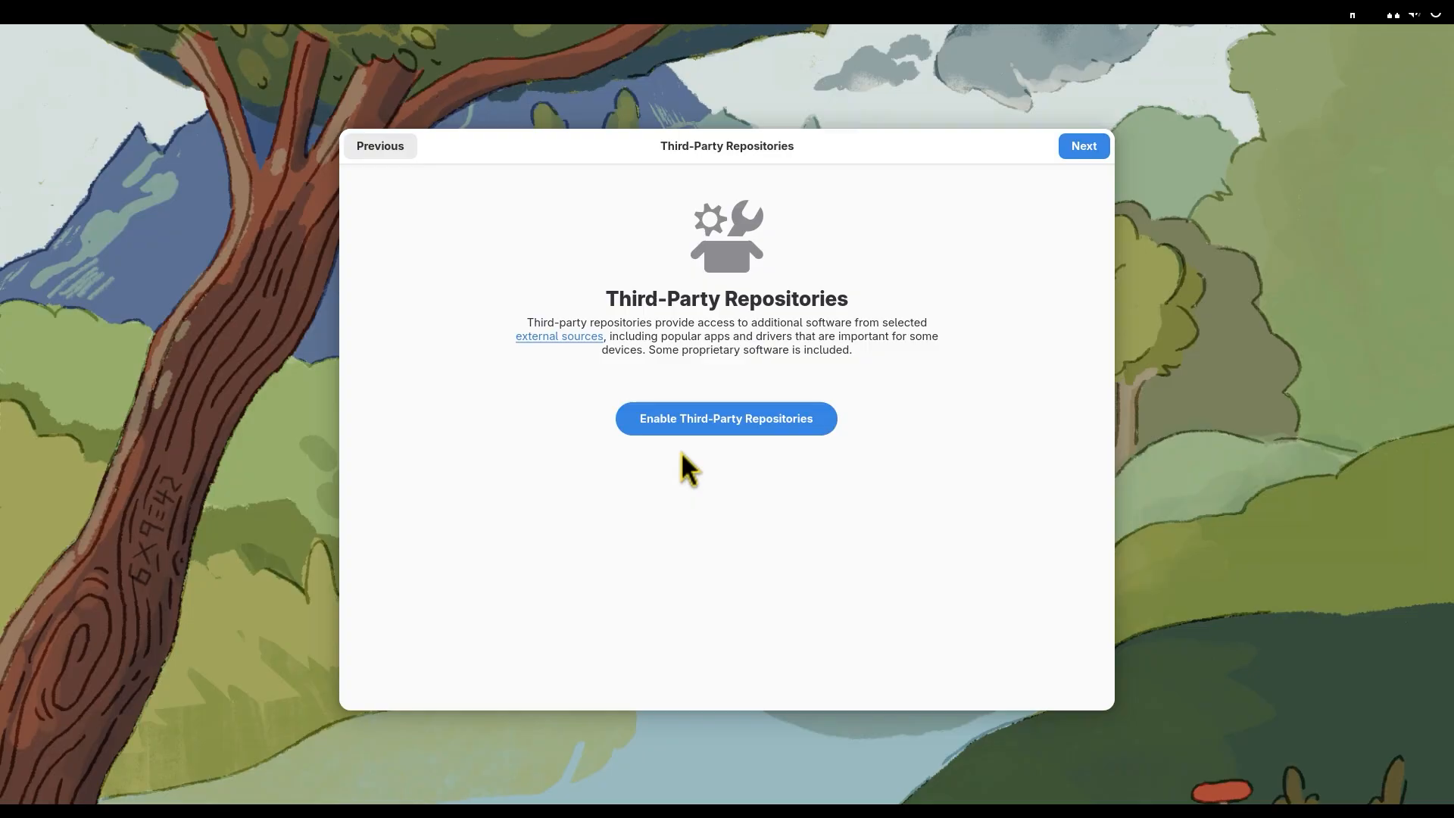
{"action": "left_click", "coordinate": [679, 424]}
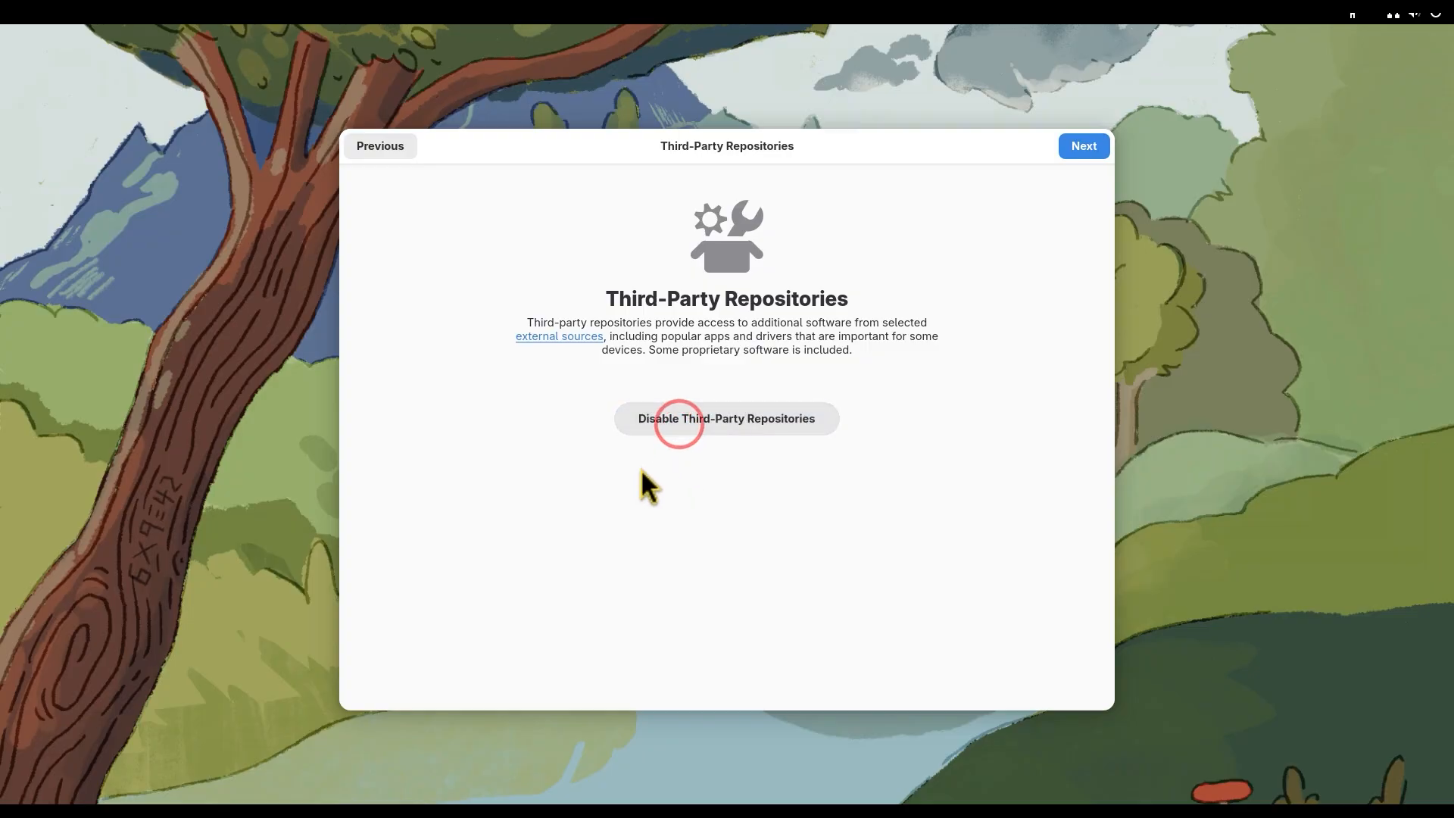
{"action": "left_click", "coordinate": [1083, 147]}
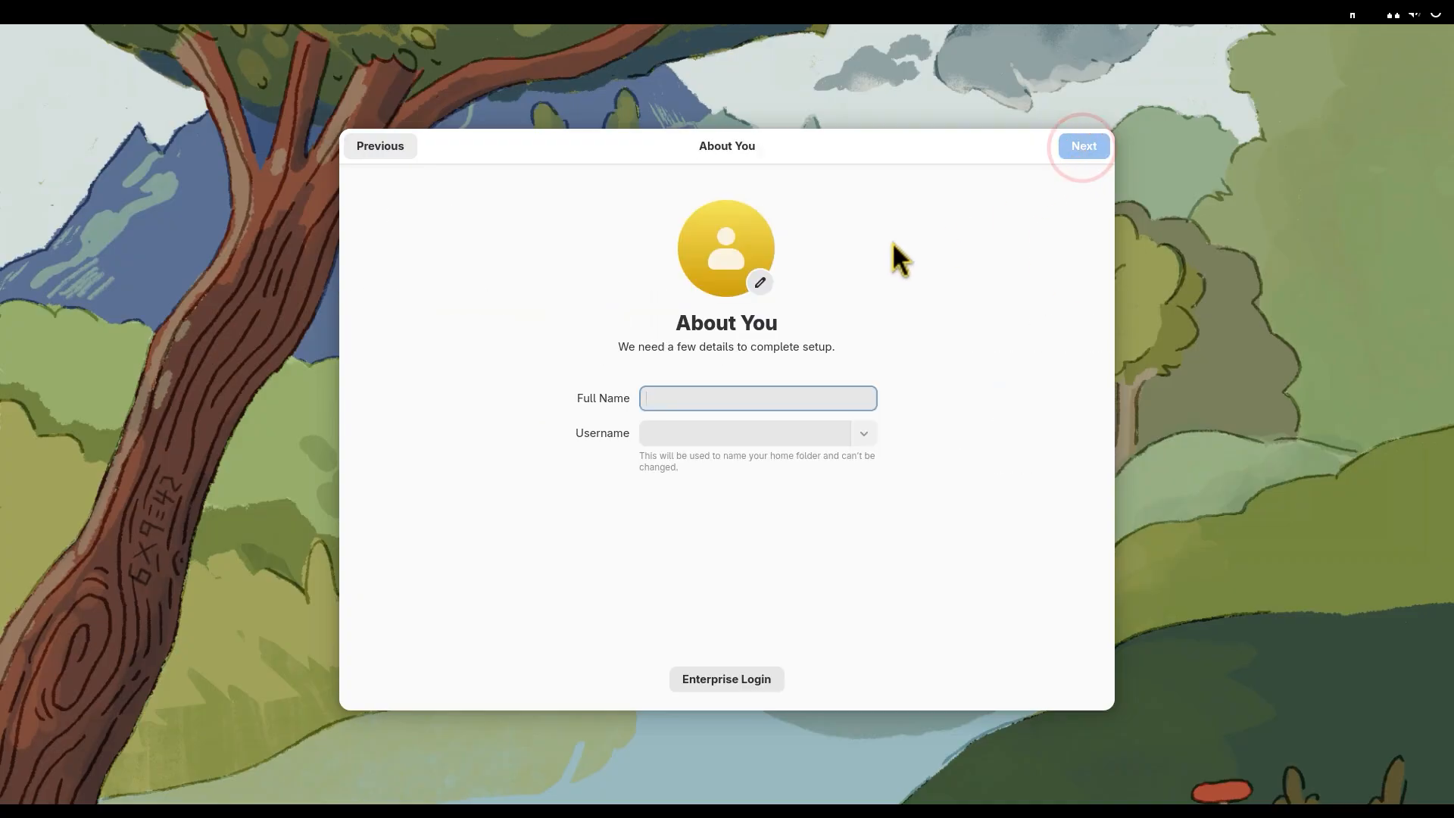
Step: Enter the account's full name, replace the suggested username with a shorter one, and continue to the password setup
{"action": "left_click", "coordinate": [746, 386]}
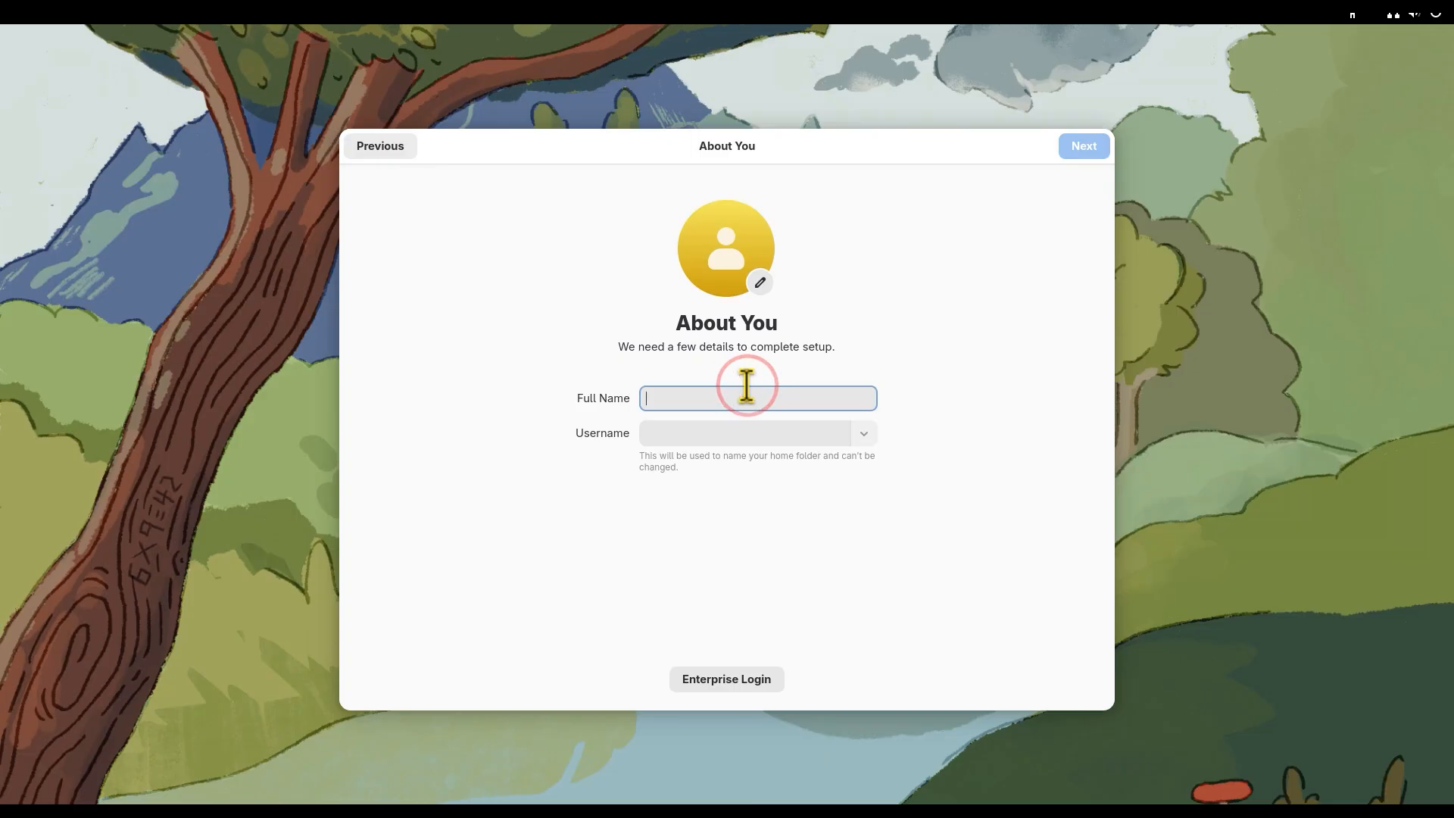
{"action": "type", "text": "Mark Smith"}
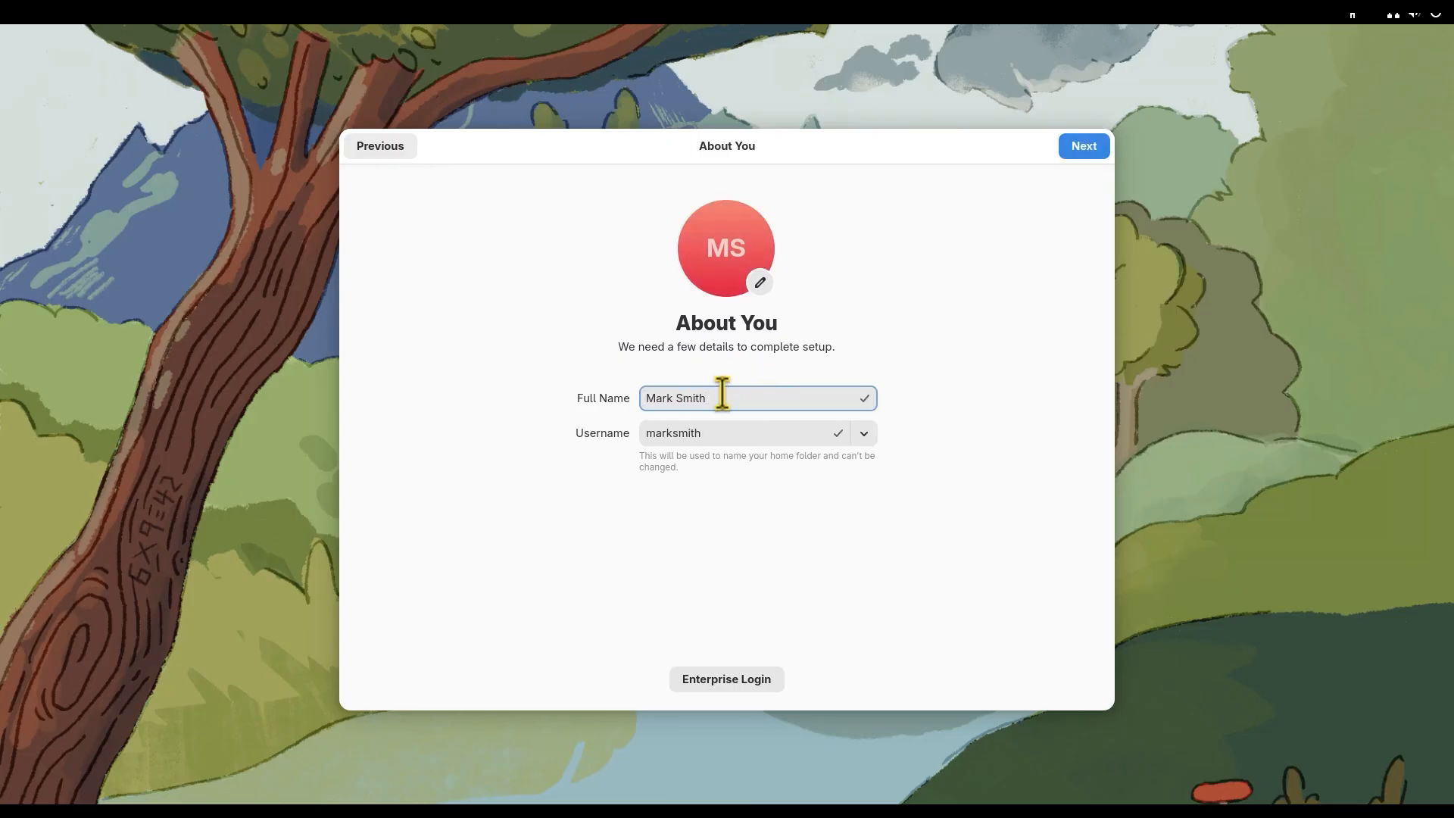
{"action": "double_click", "coordinate": [714, 430]}
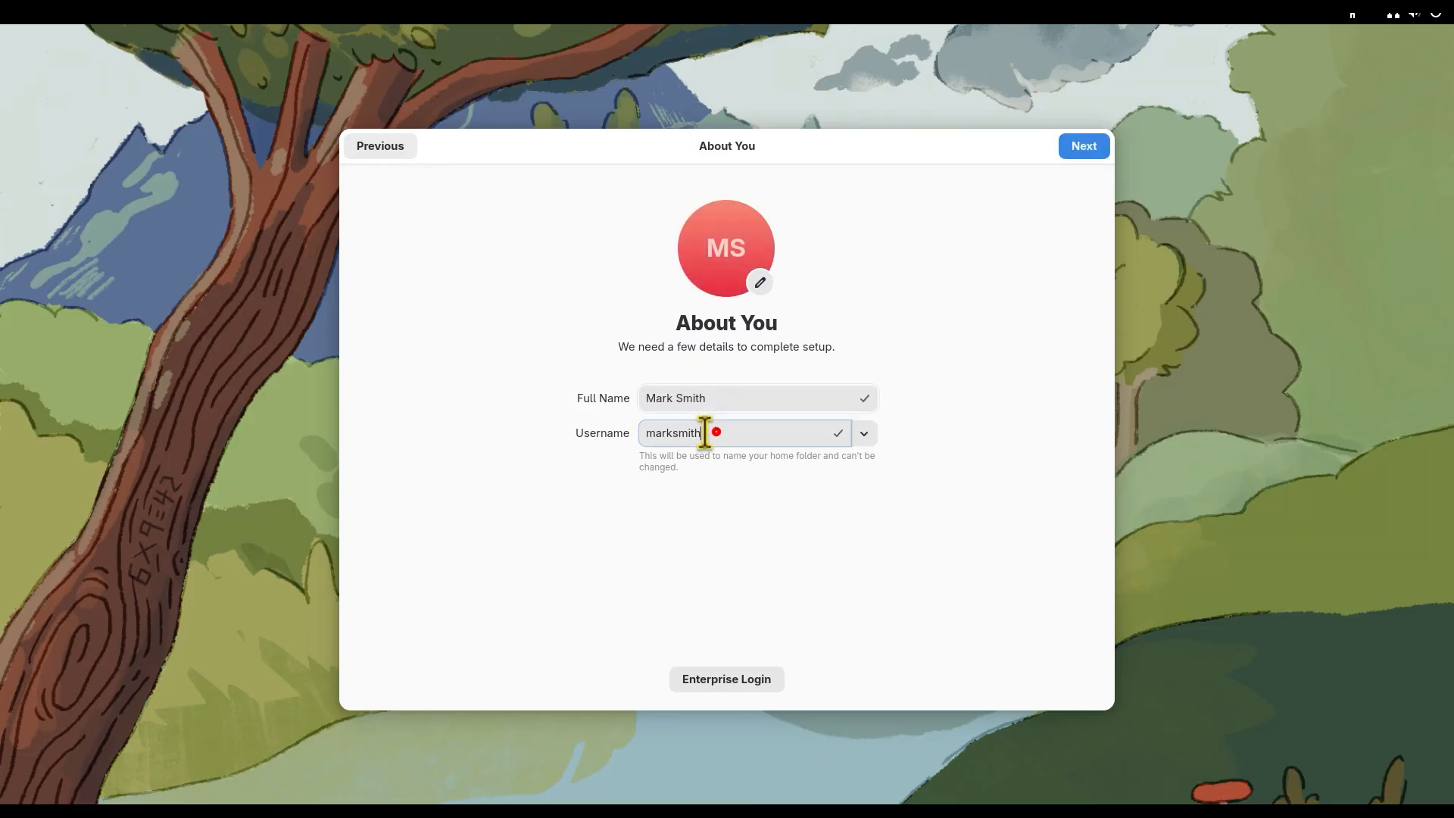
{"action": "type", "text": "msmith"}
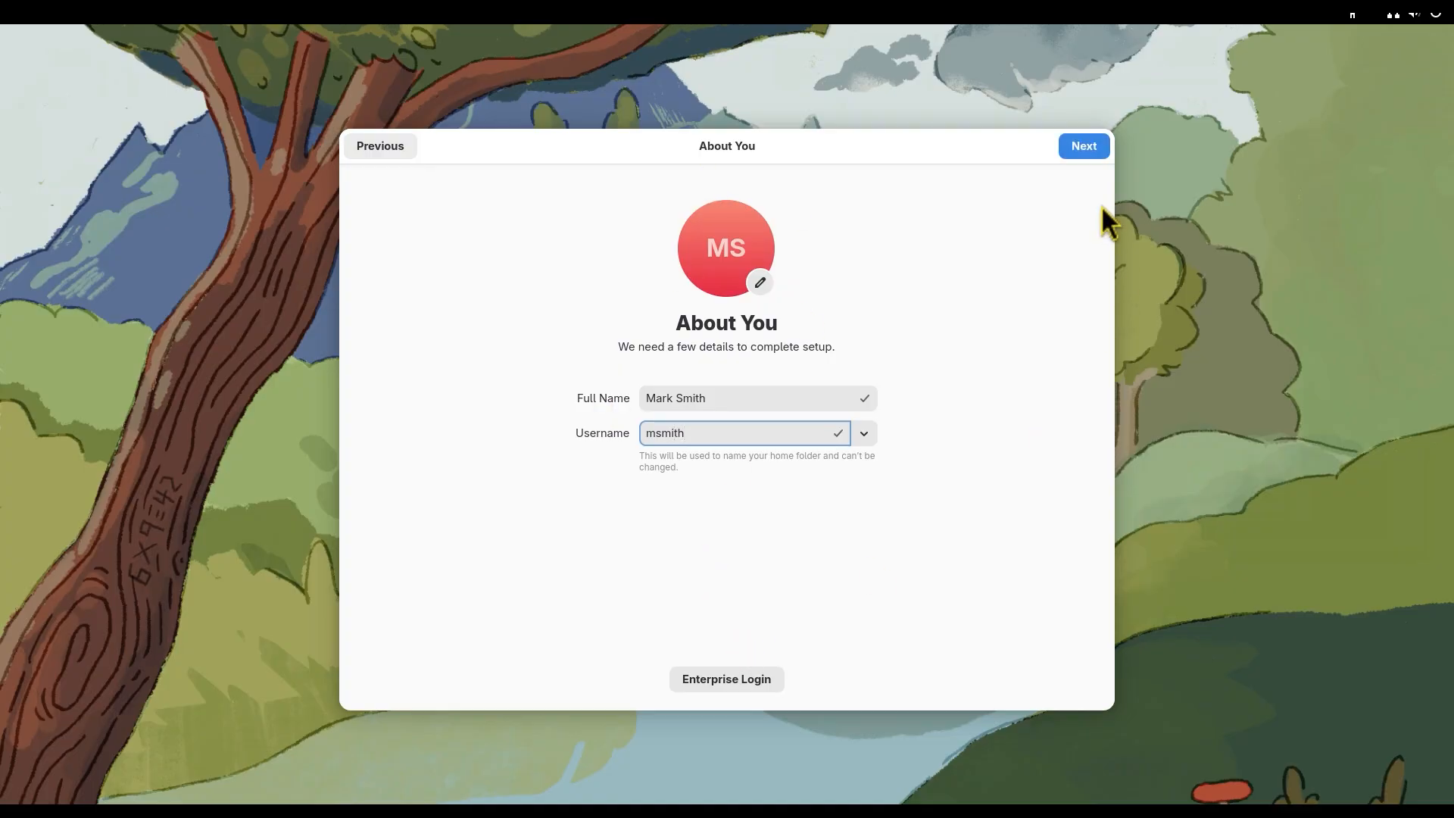
{"action": "left_click", "coordinate": [1080, 149]}
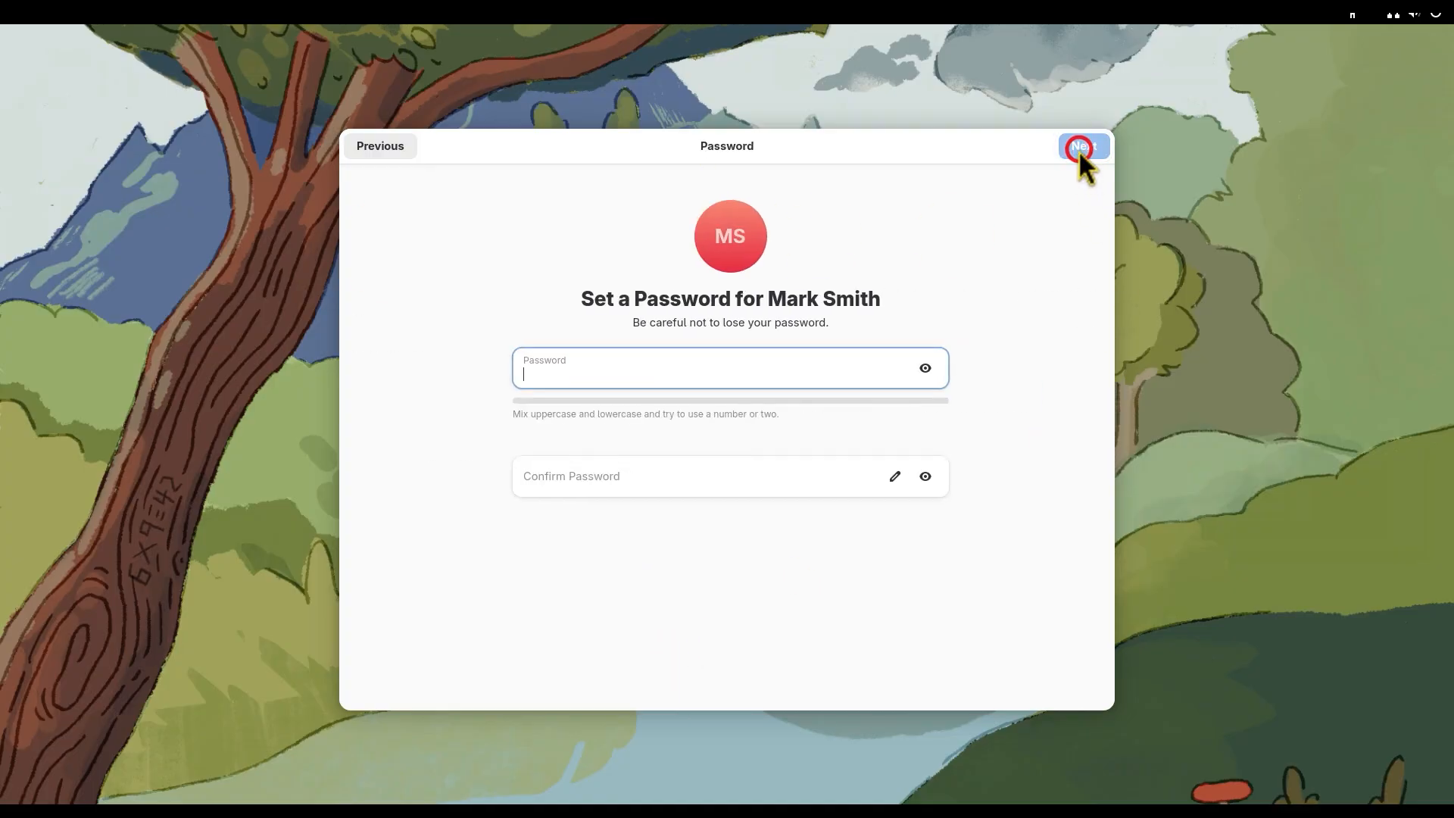
Step: Review the account details, enter and confirm the account password, and continue to the end of the setup
{"action": "left_click", "coordinate": [402, 143]}
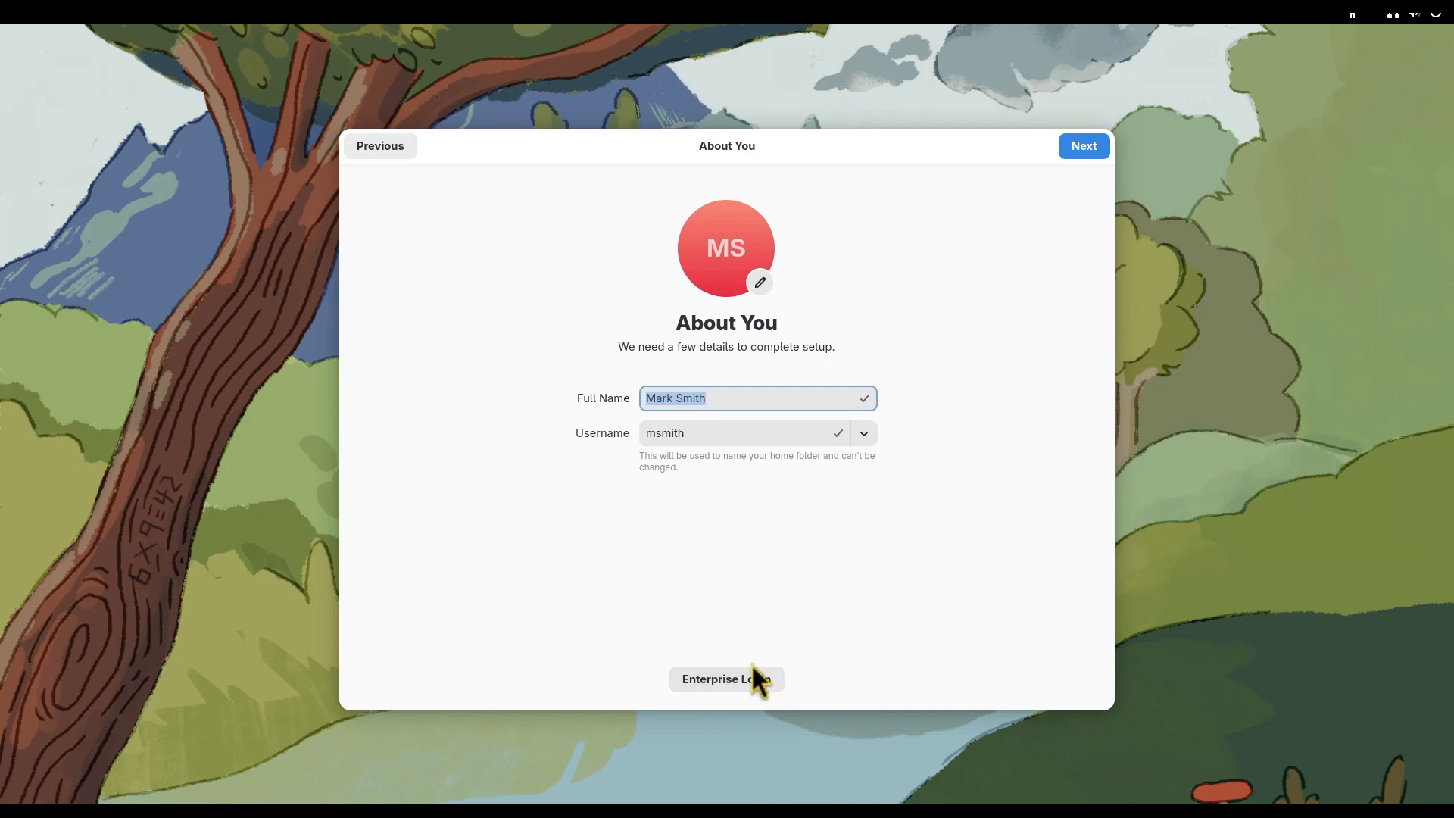
{"action": "left_click", "coordinate": [1079, 144]}
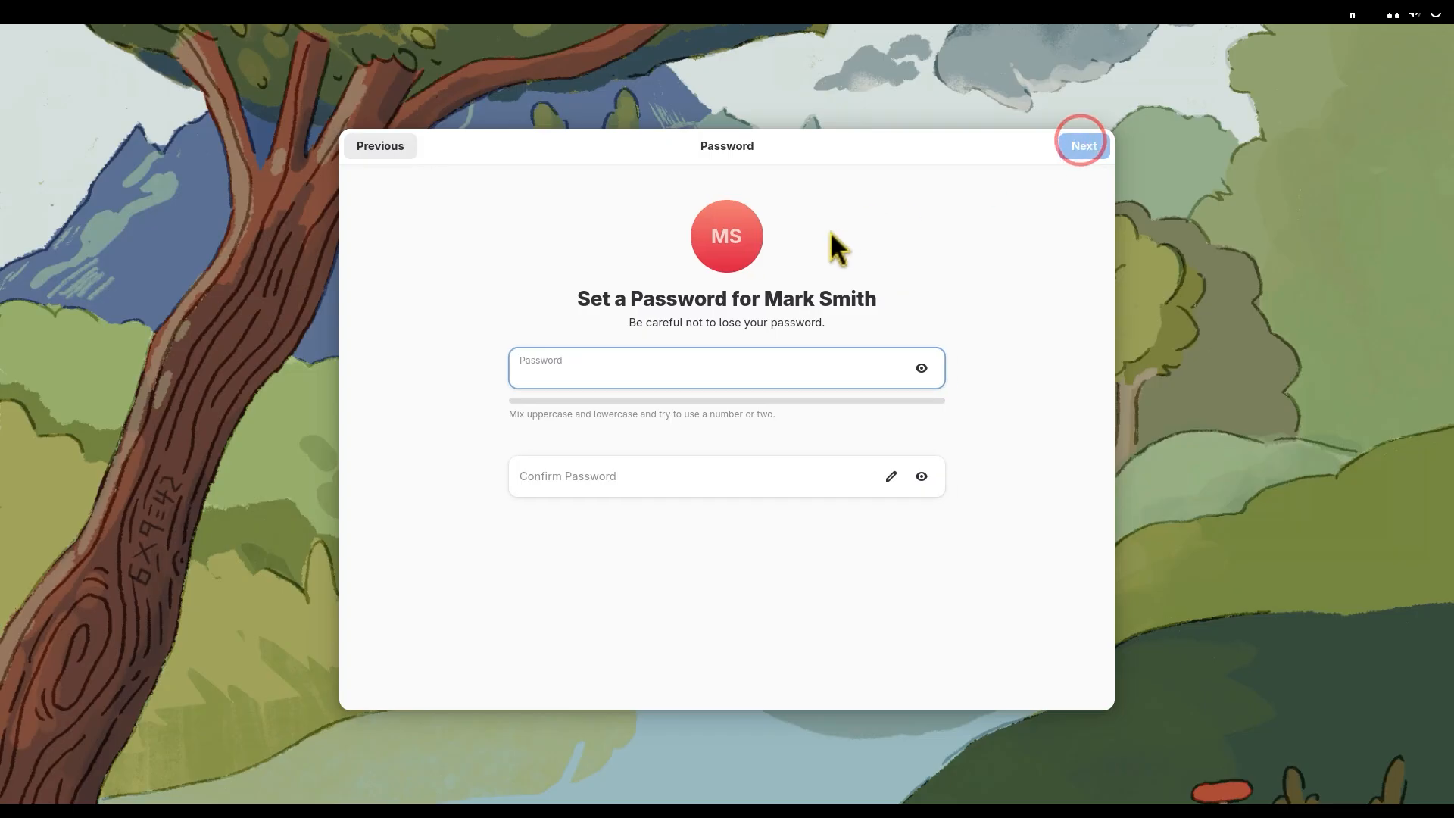
{"action": "left_click", "coordinate": [618, 371]}
{"action": "type", "text": "passw"}
{"action": "key", "text": "Tab"}
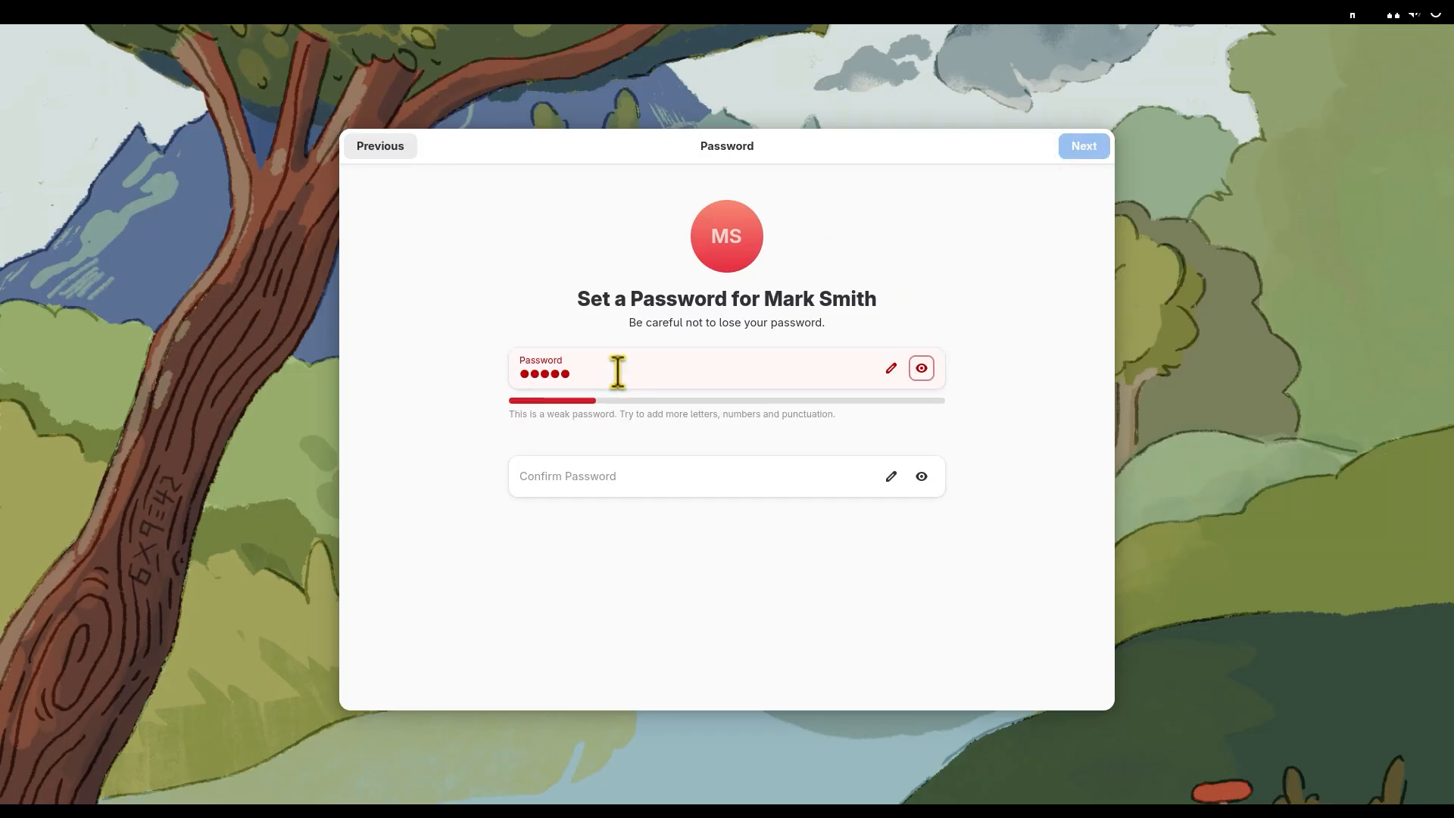
{"action": "left_click", "coordinate": [592, 481]}
{"action": "type", "text": "passw"}
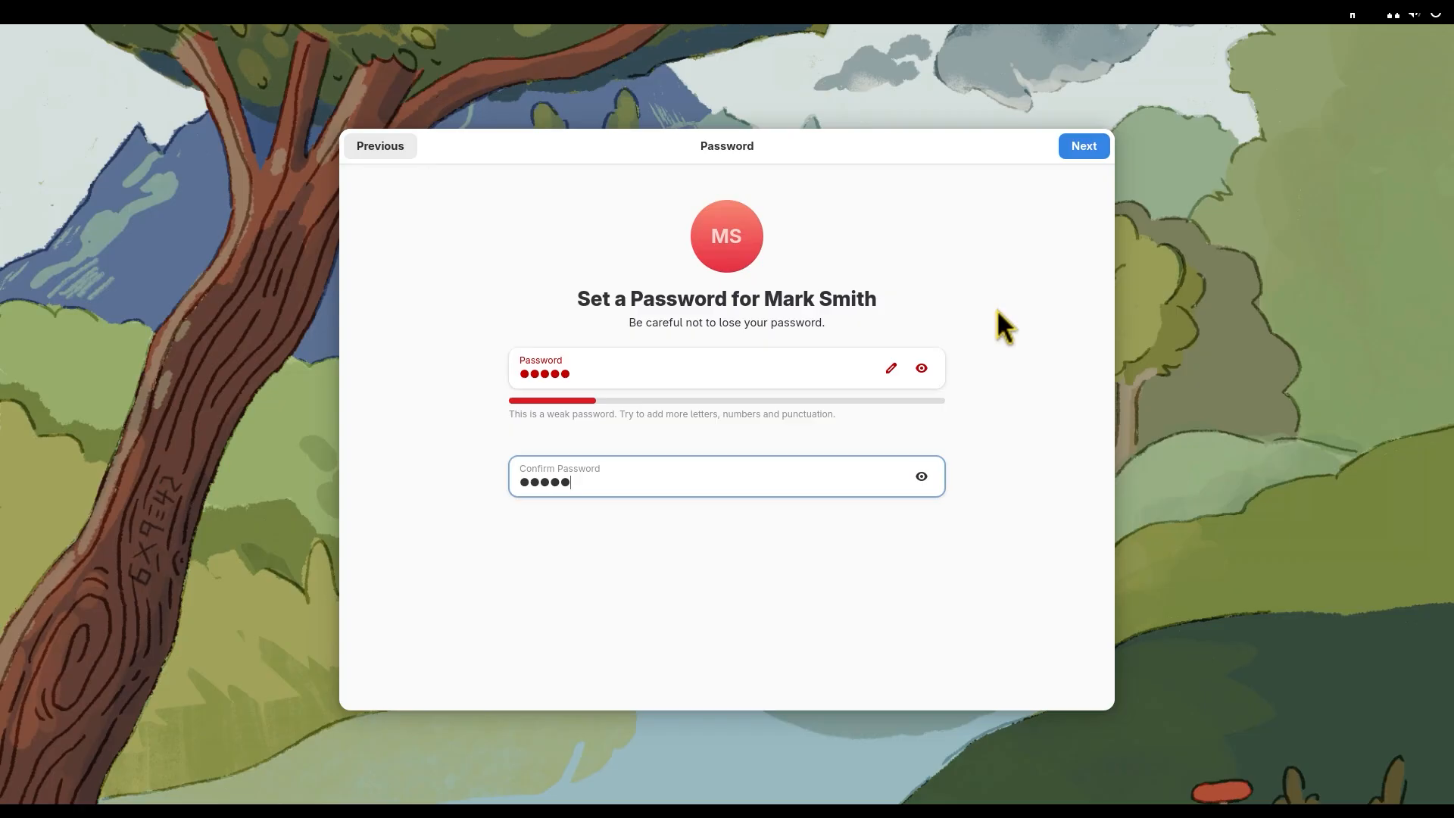
{"action": "left_click", "coordinate": [1075, 151]}
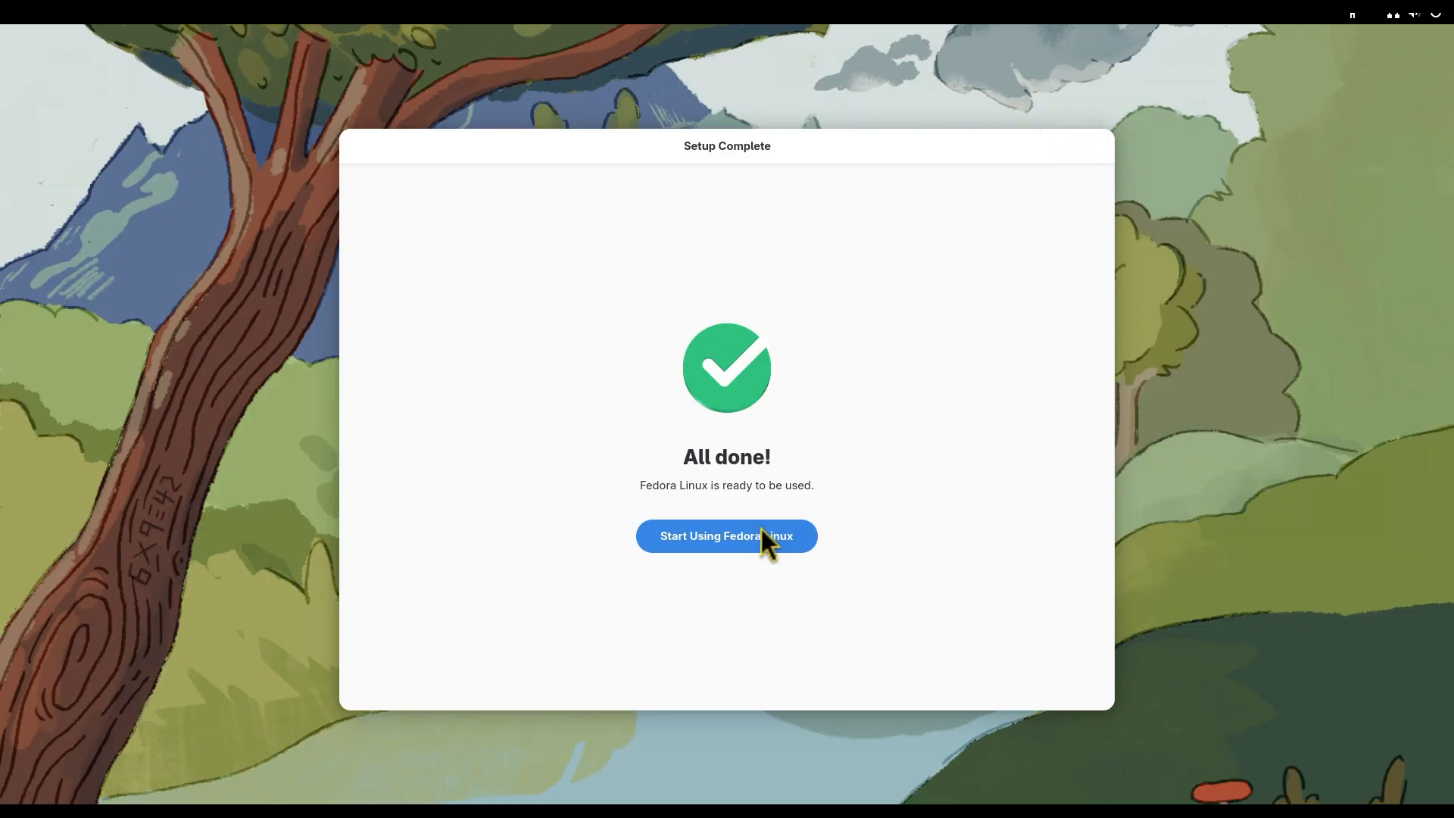
Step: Finish the initial setup to start using Fedora Linux, and skip the welcome tour
{"action": "left_click", "coordinate": [760, 533]}
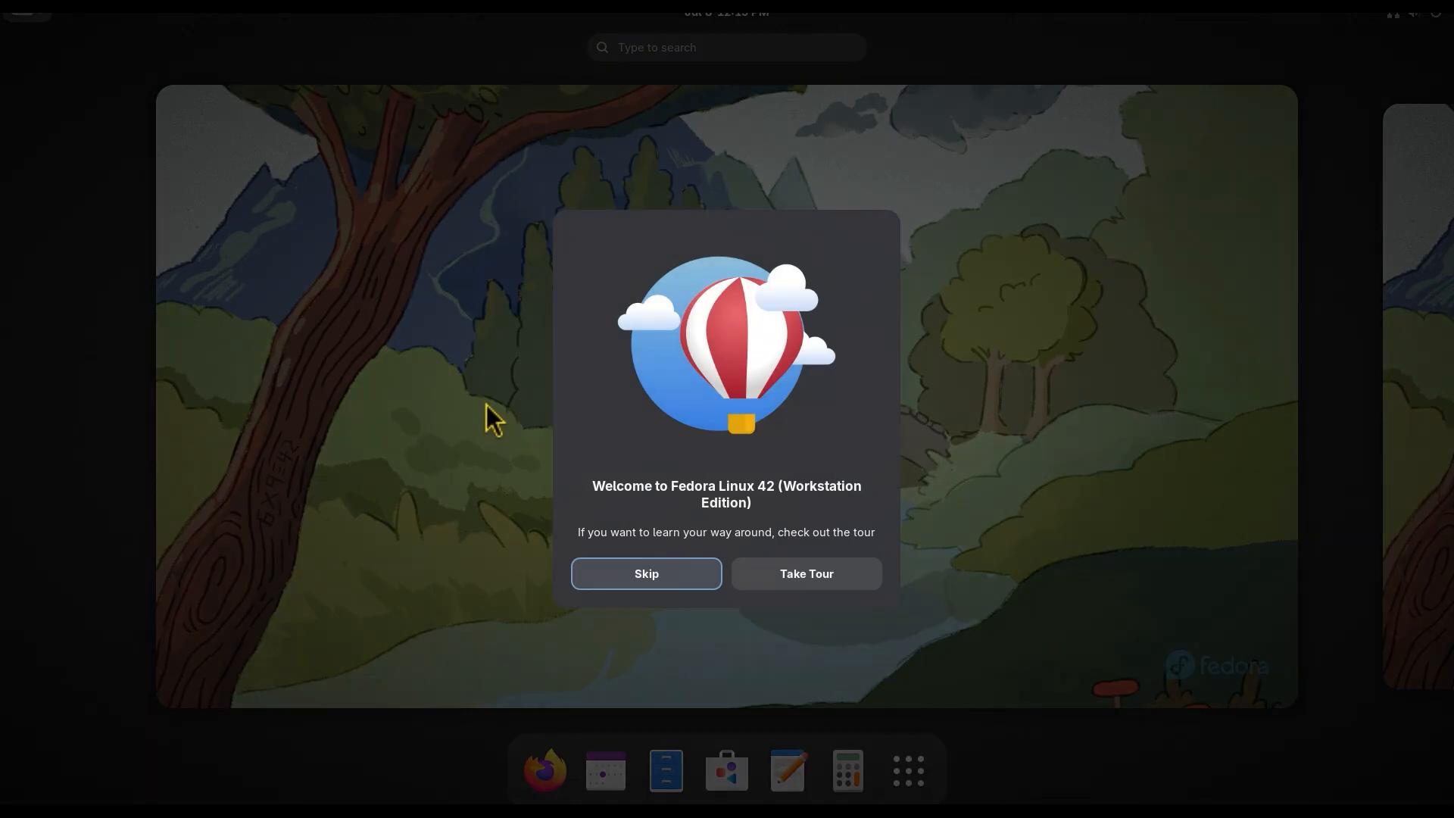
{"action": "left_click", "coordinate": [685, 572]}
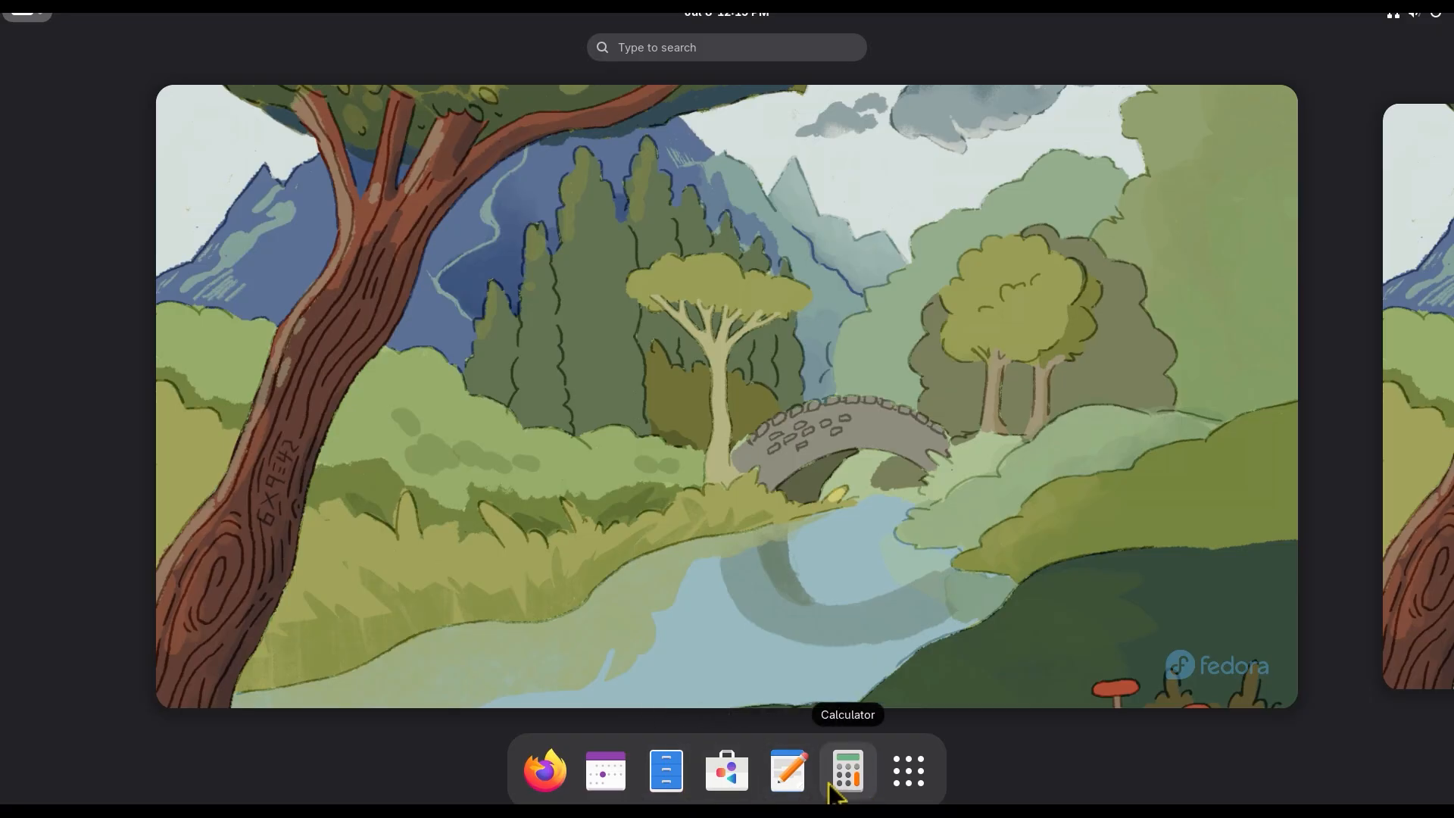
Step: Look over the installed applications, view the Software store, and close it
{"action": "left_click", "coordinate": [908, 772]}
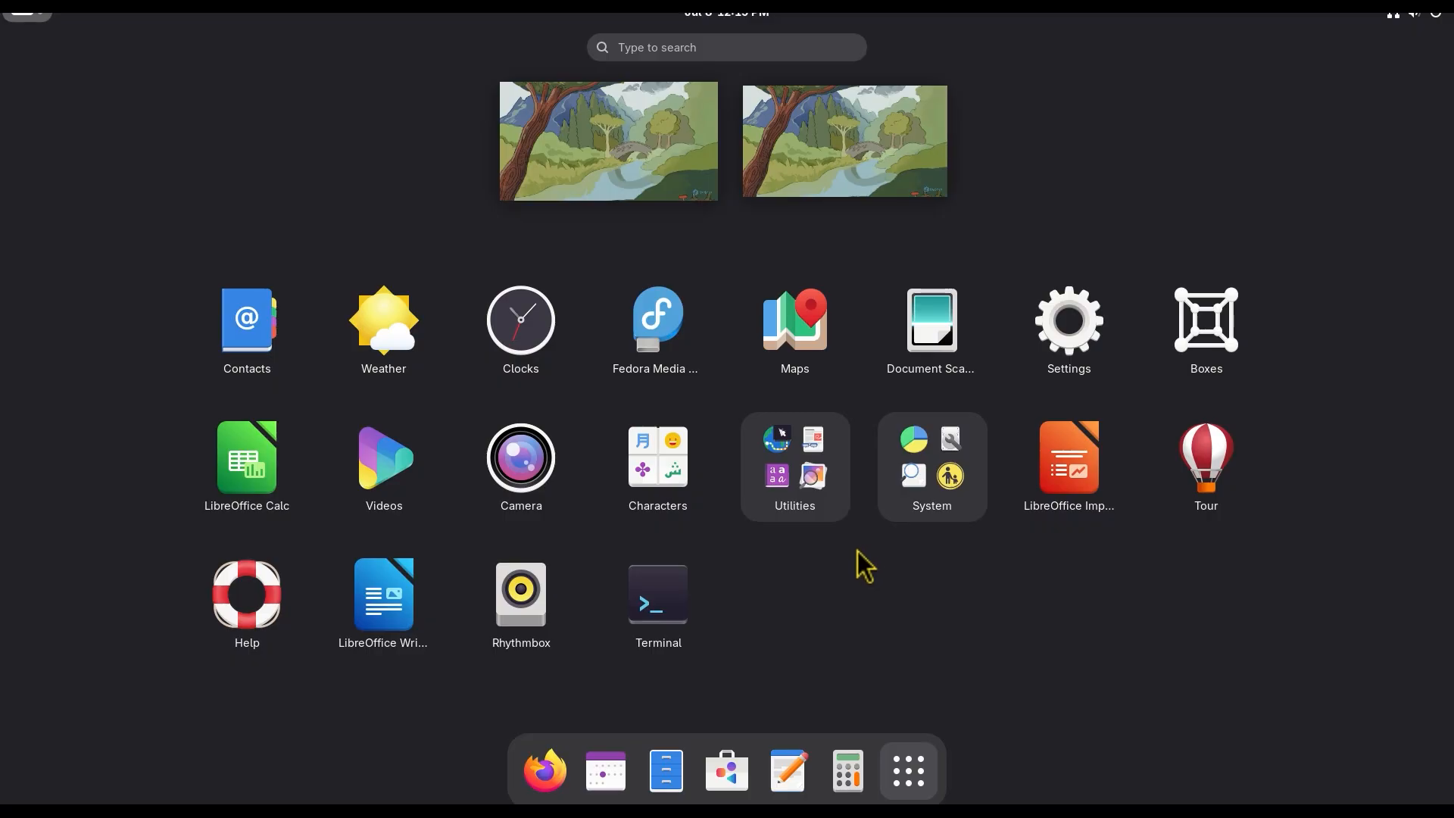
{"action": "left_click", "coordinate": [725, 776]}
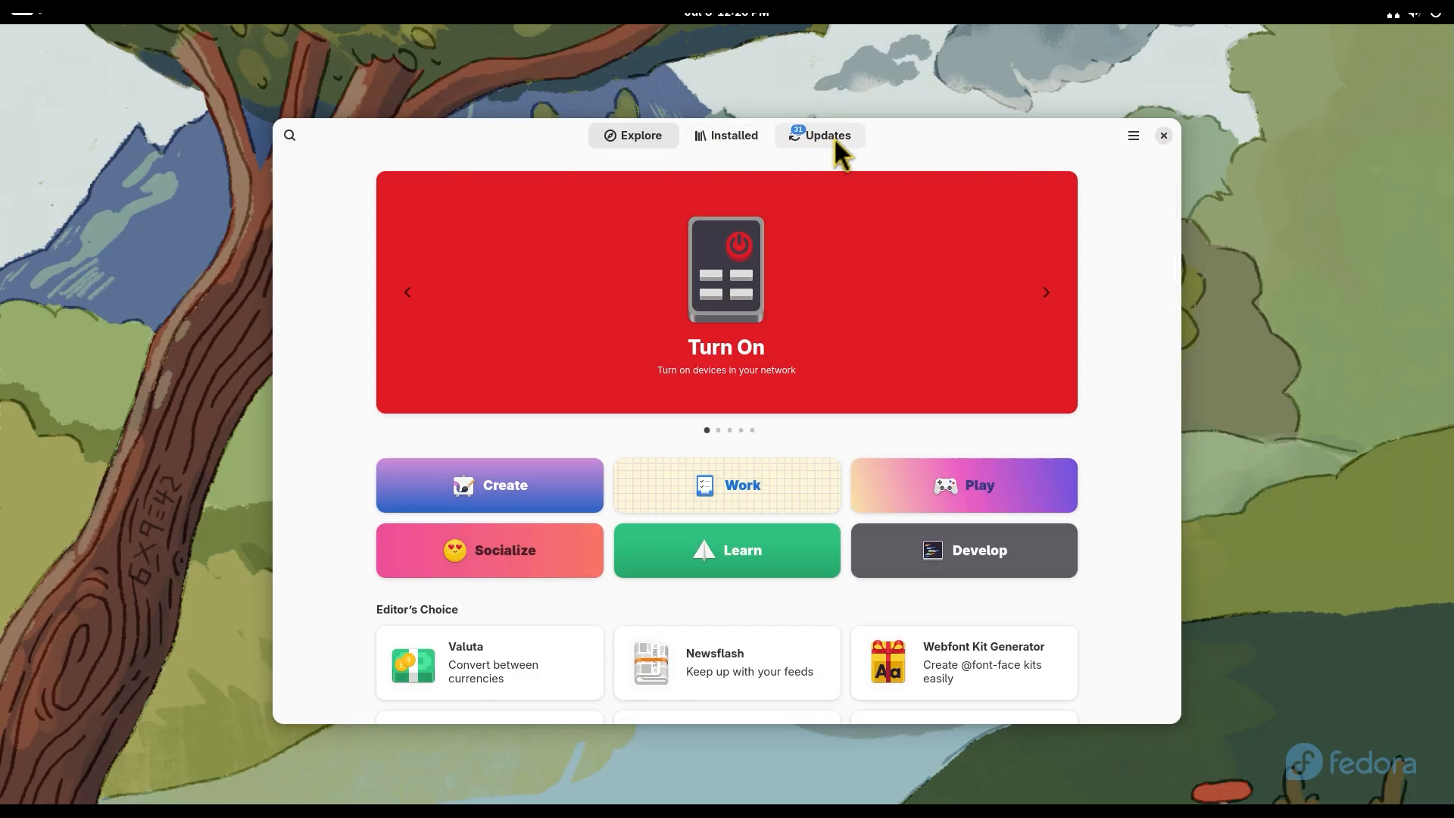
{"action": "left_click", "coordinate": [1164, 135]}
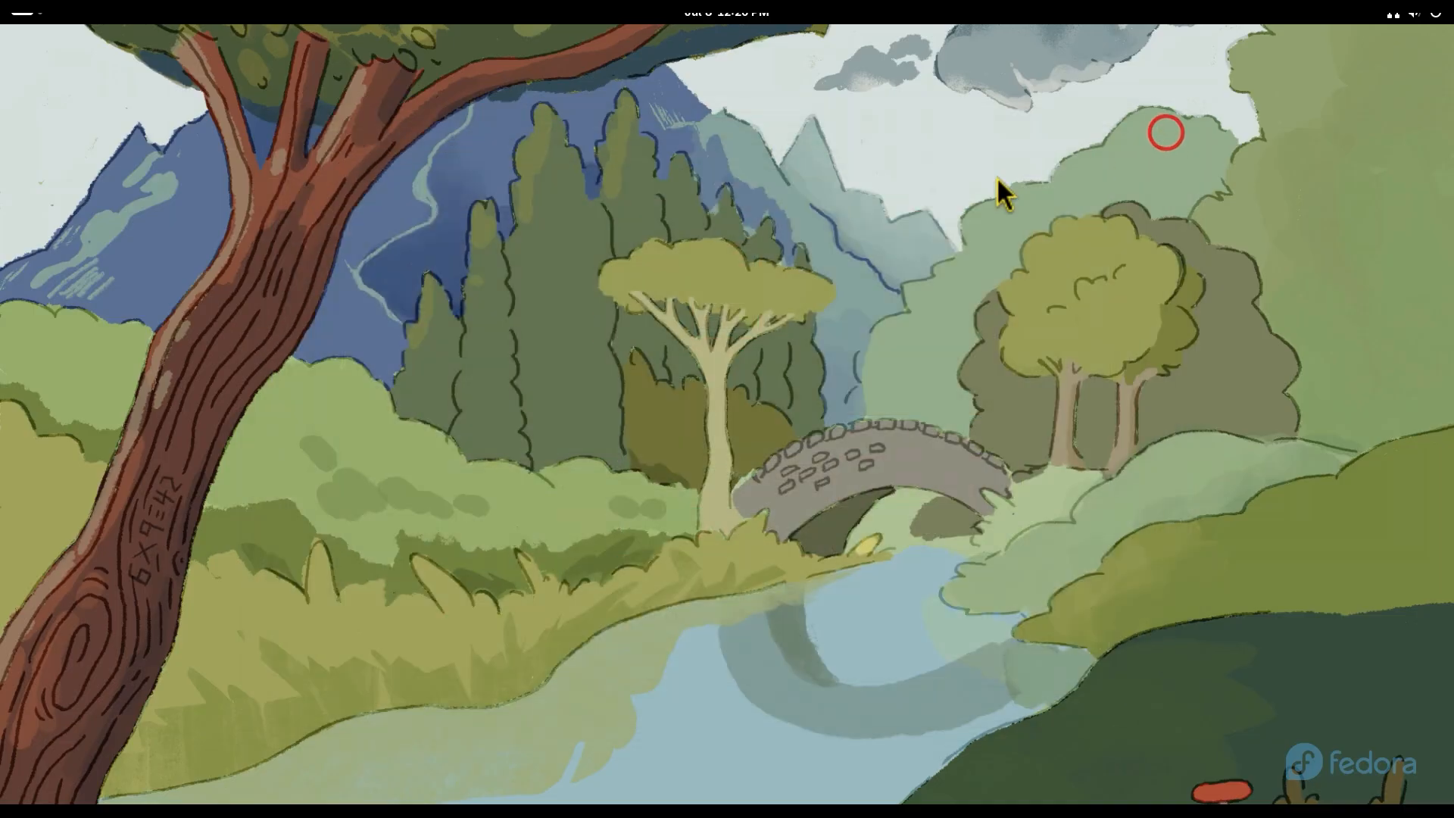
Step: Pin Terminal to the dash from the list of all applications
{"action": "left_click", "coordinate": [33, 12]}
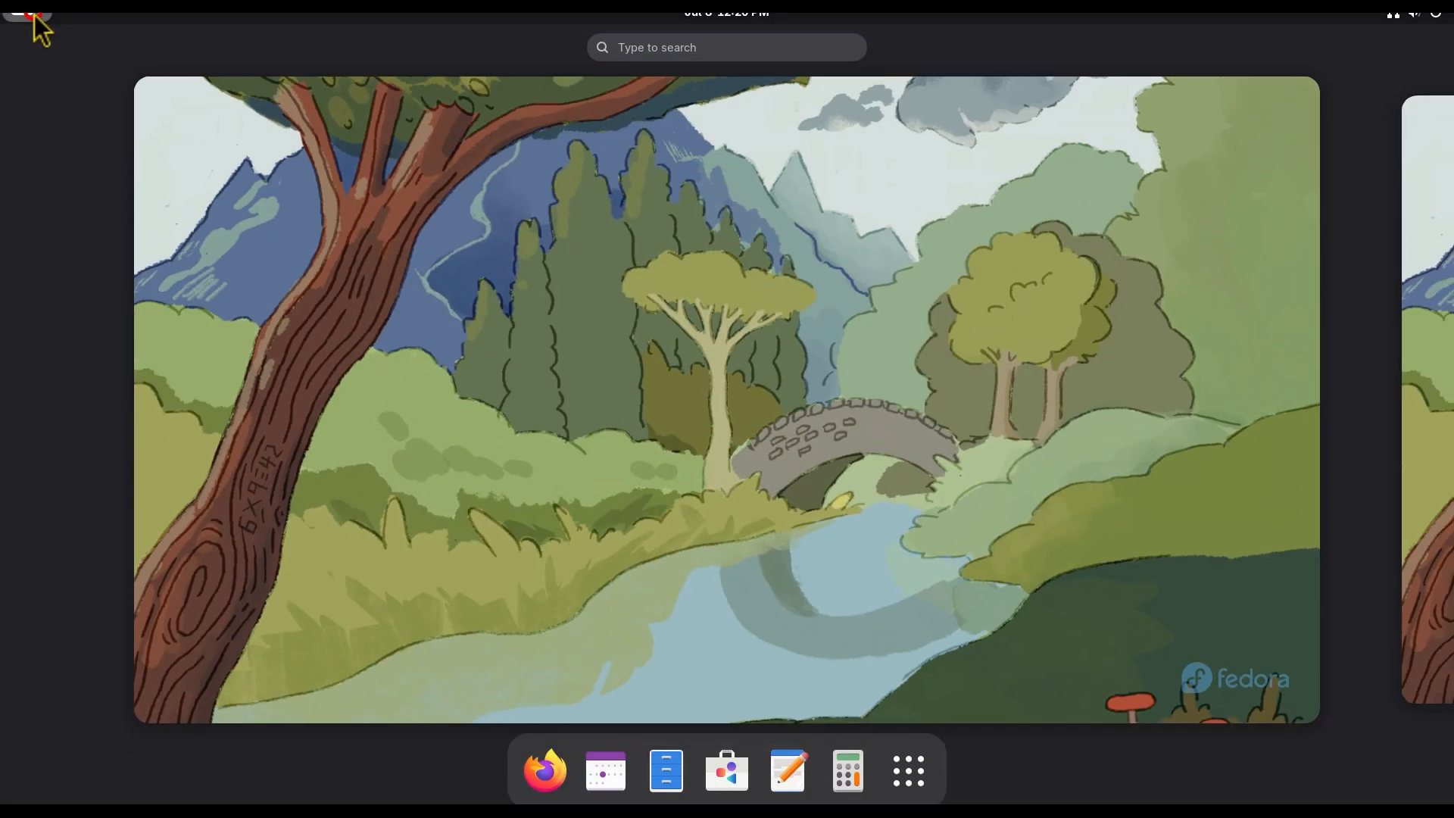
{"action": "left_click", "coordinate": [908, 771]}
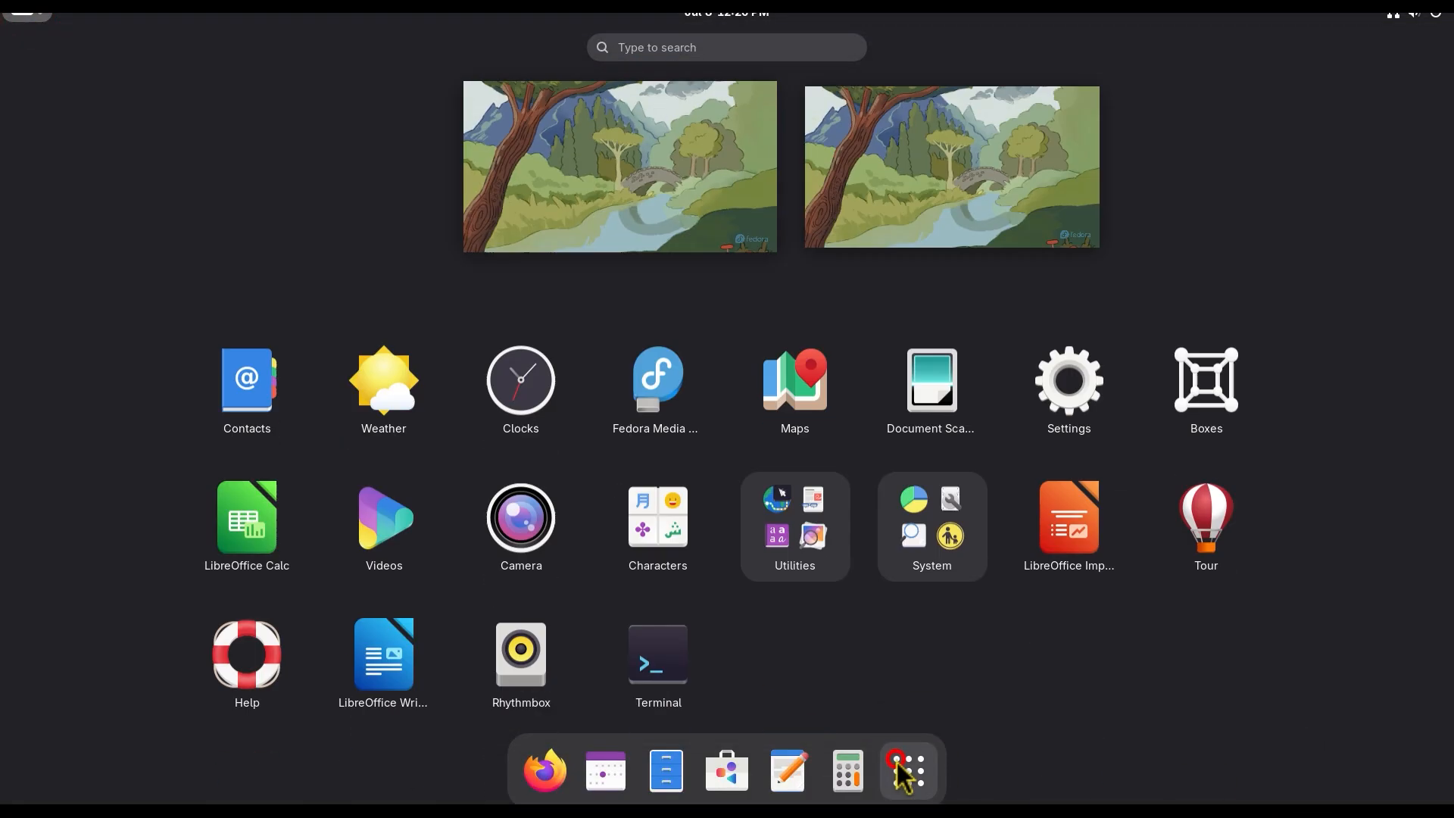
{"action": "right_click", "coordinate": [658, 595]}
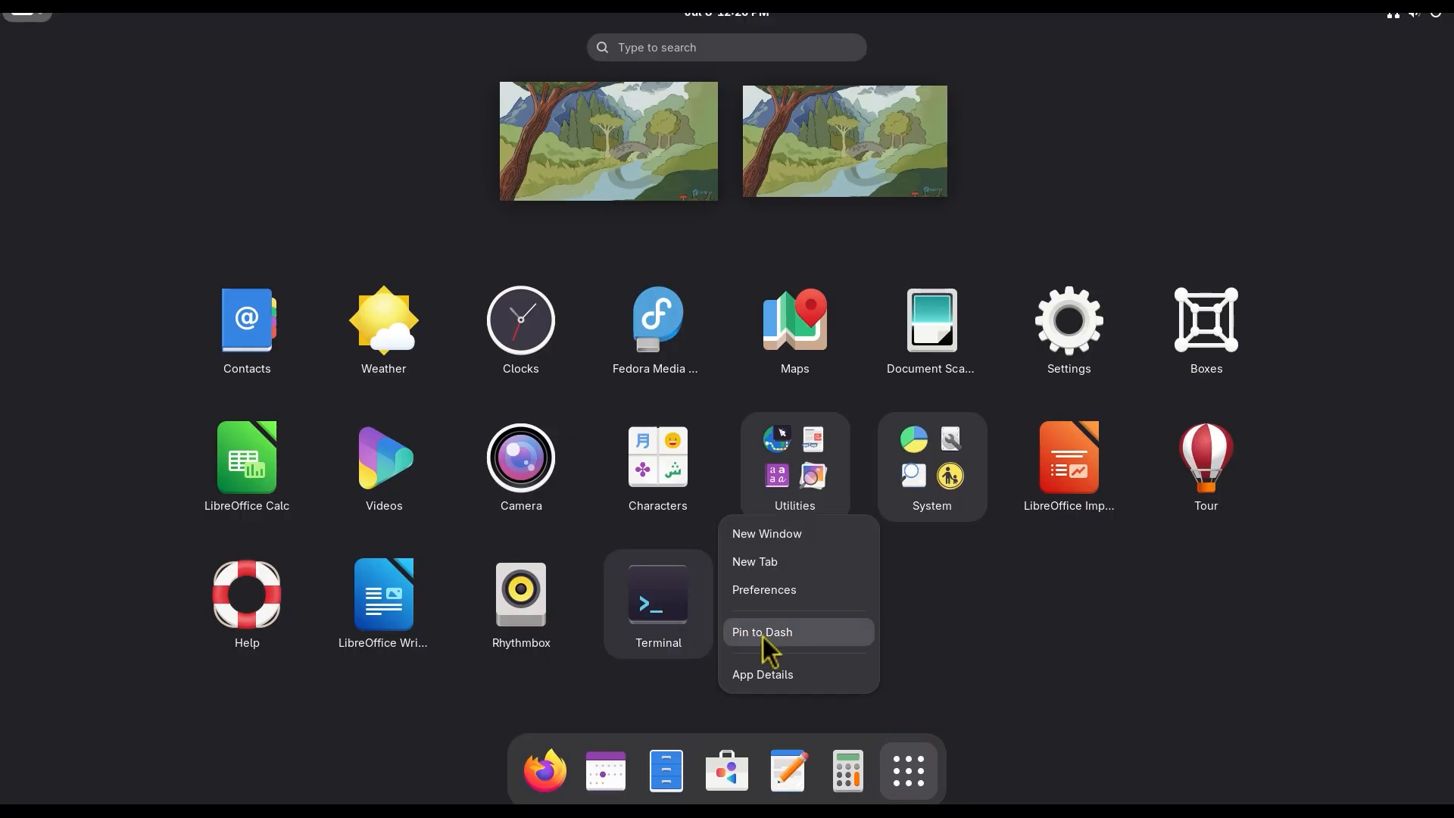
{"action": "left_click", "coordinate": [788, 644]}
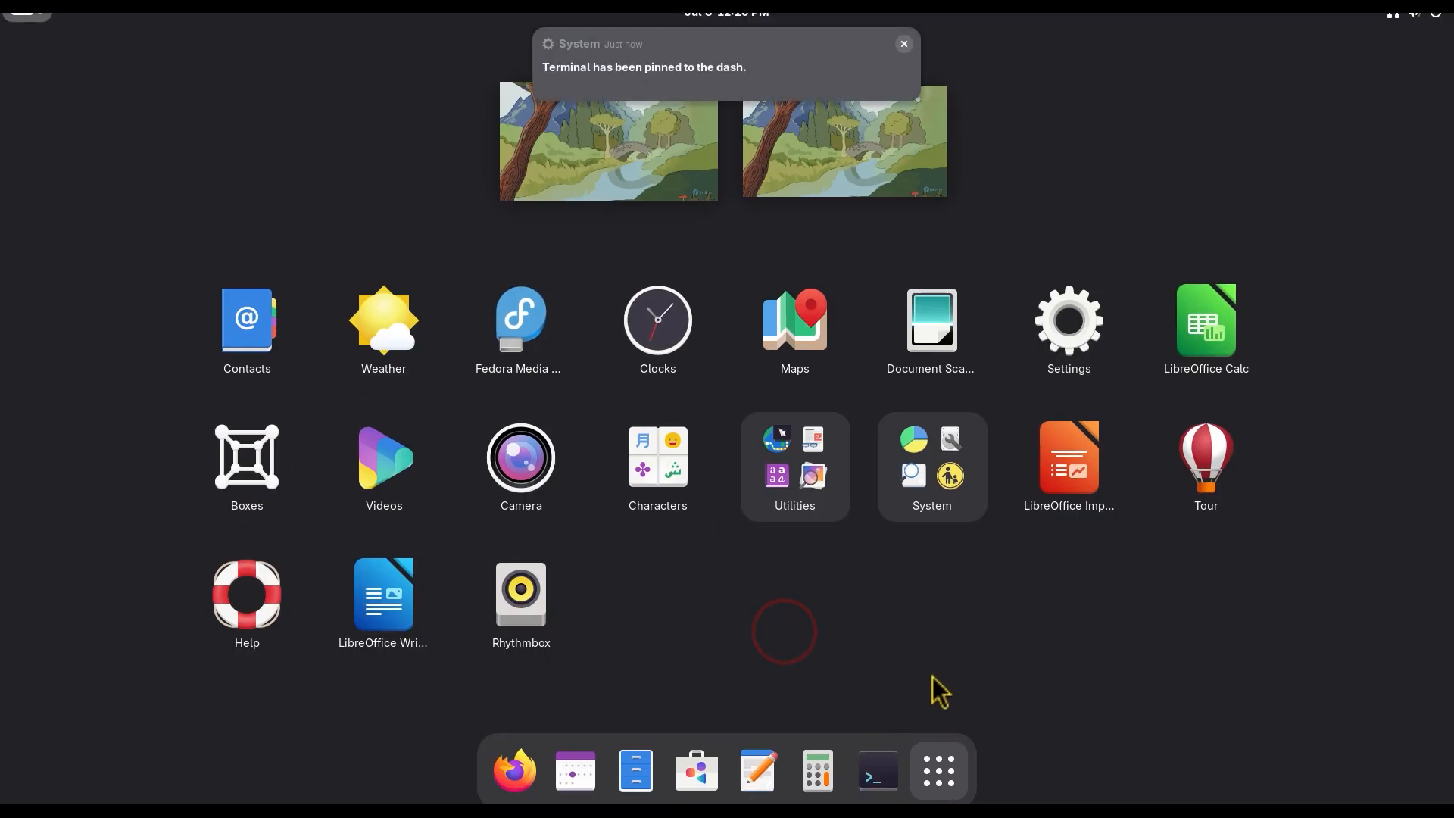
{"action": "left_click", "coordinate": [39, 23]}
{"action": "left_click", "coordinate": [33, 19]}
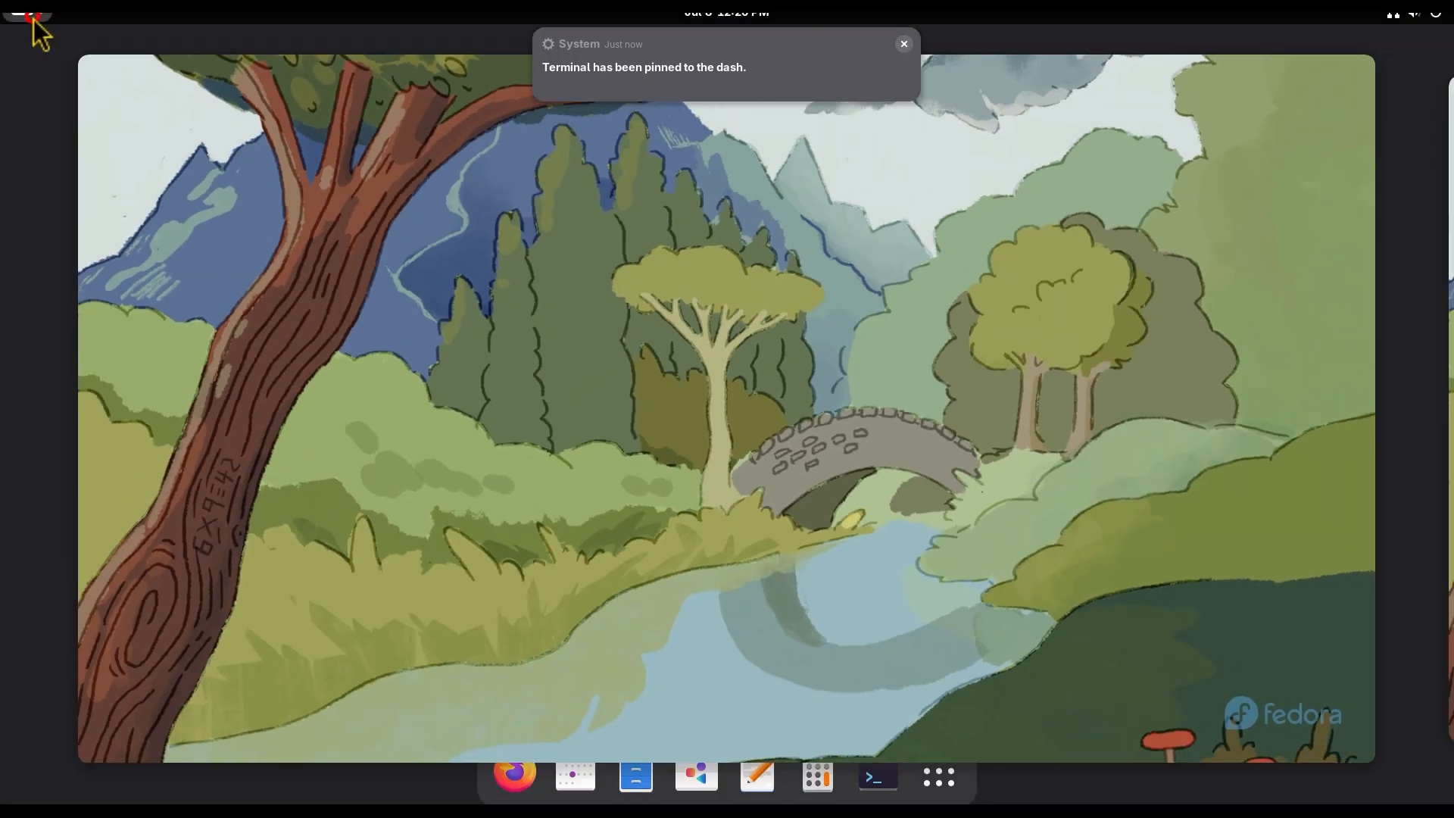
{"action": "left_click", "coordinate": [34, 18]}
{"action": "left_click", "coordinate": [34, 18]}
{"action": "left_click", "coordinate": [34, 19]}
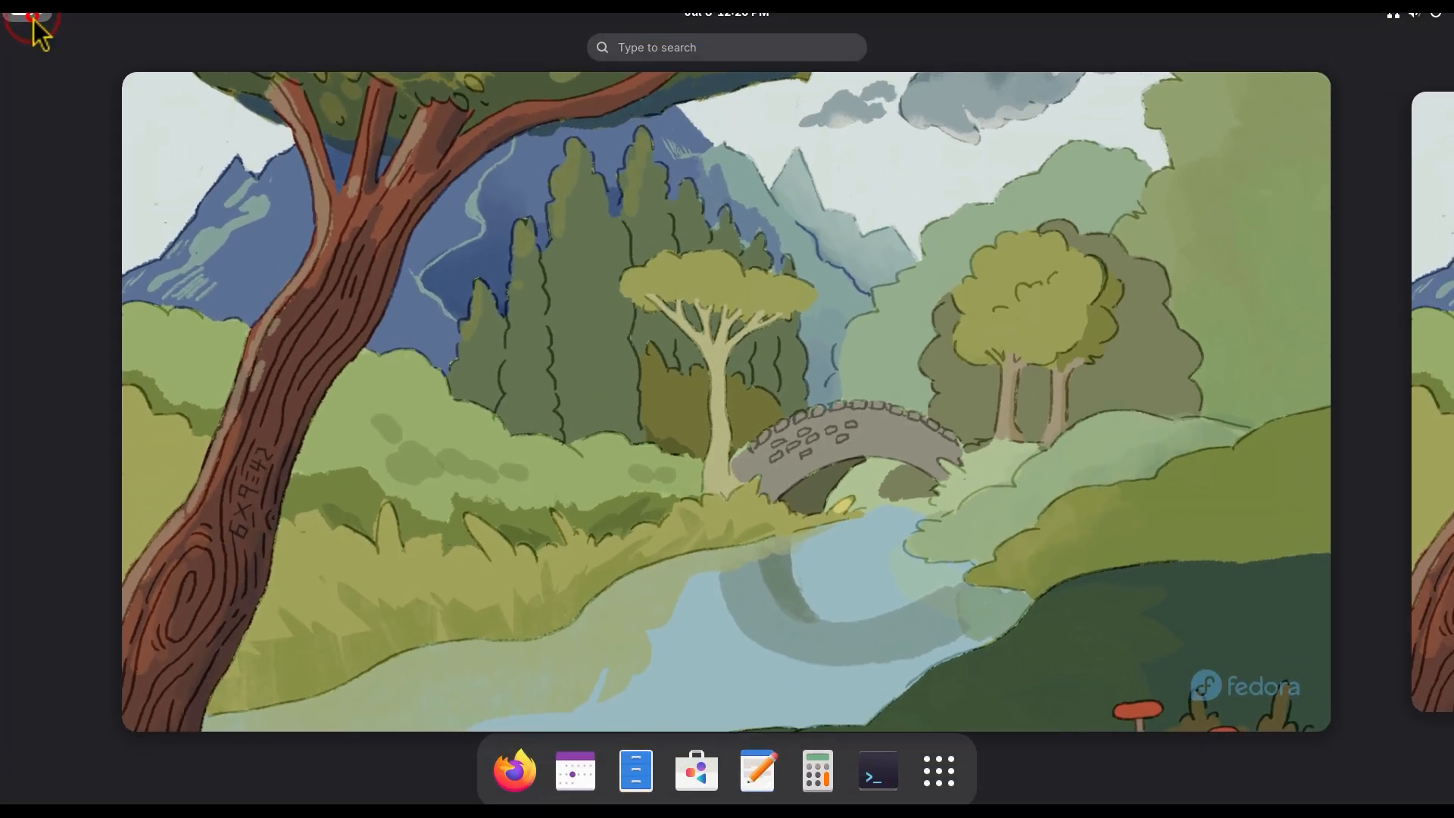
{"action": "left_click", "coordinate": [34, 19]}
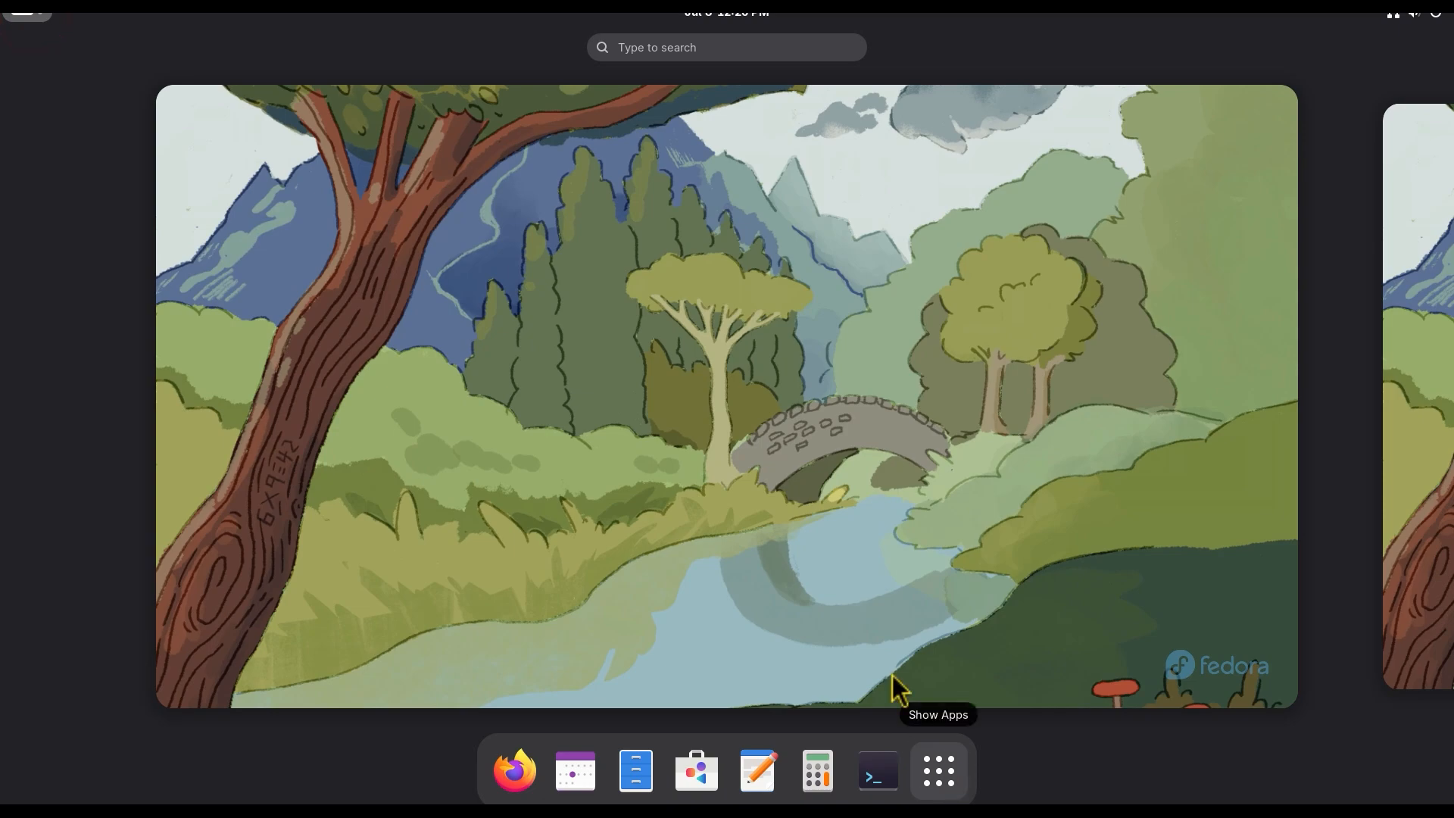
{"action": "left_click", "coordinate": [35, 20]}
{"action": "left_click", "coordinate": [34, 18]}
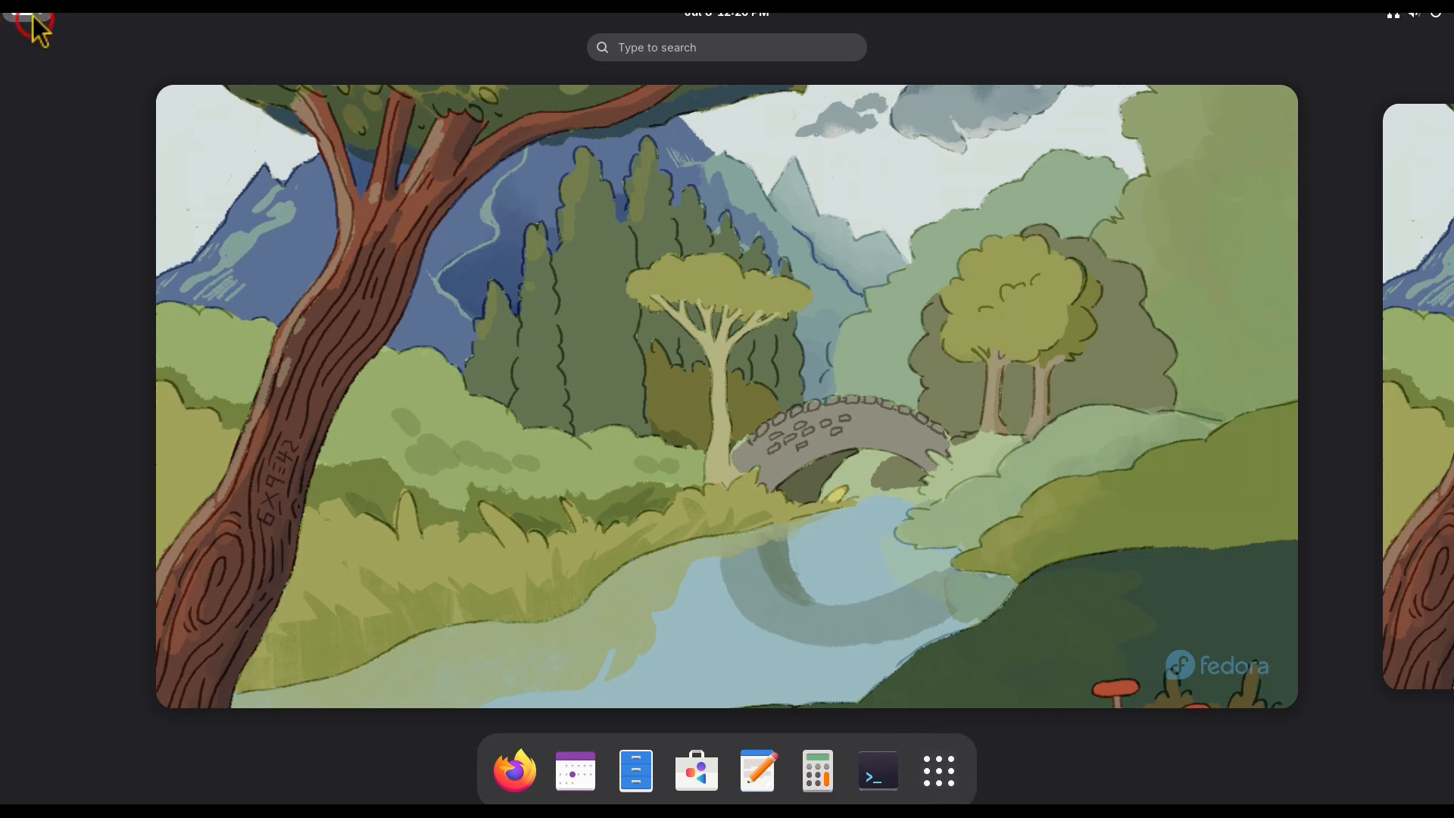
{"action": "left_click", "coordinate": [32, 14]}
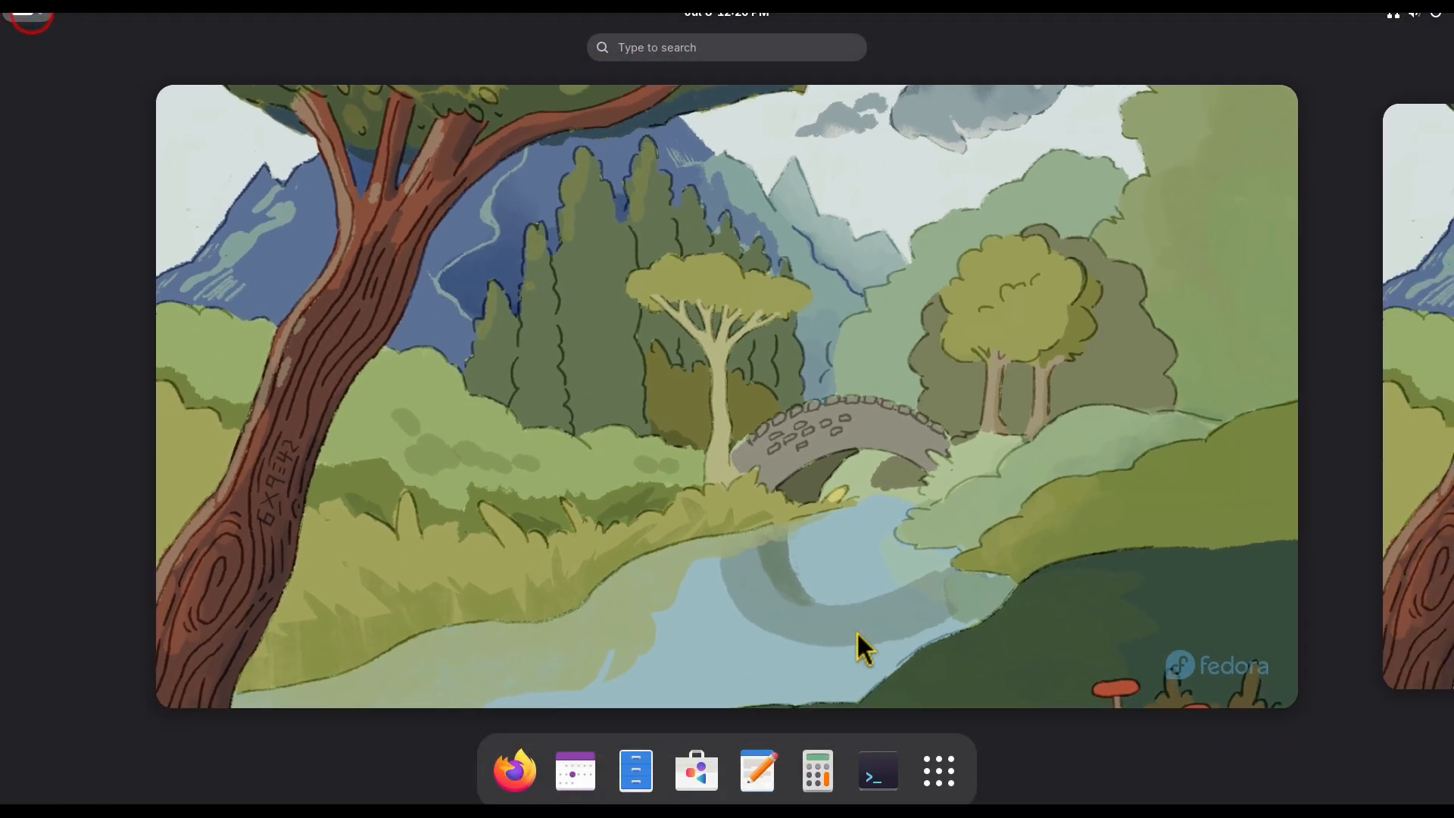
Step: Open Terminal, run "sudo dnf update" and authenticate with the account password
{"action": "left_click", "coordinate": [883, 777]}
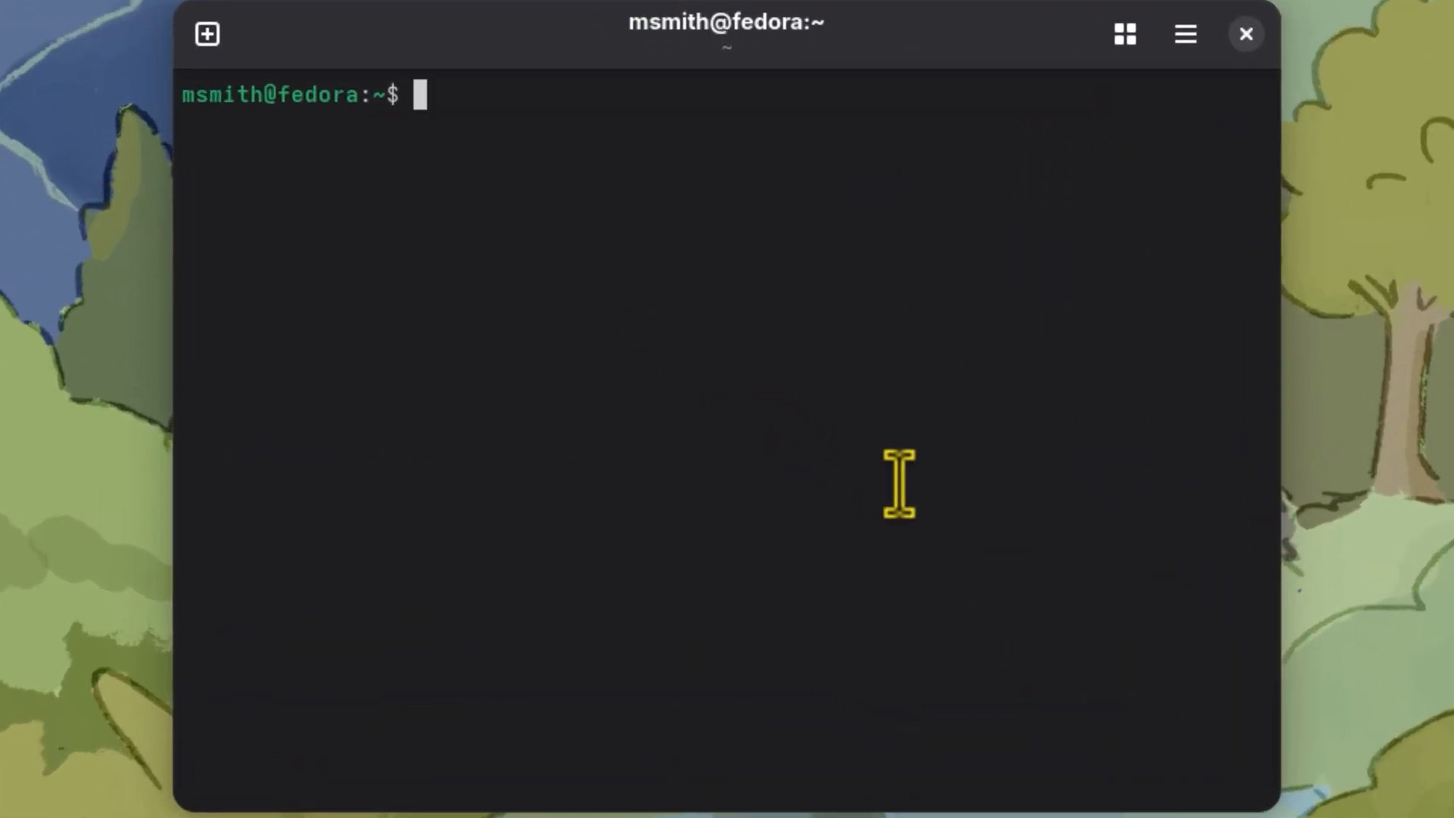
{"action": "type", "text": "sudo dnf update"}
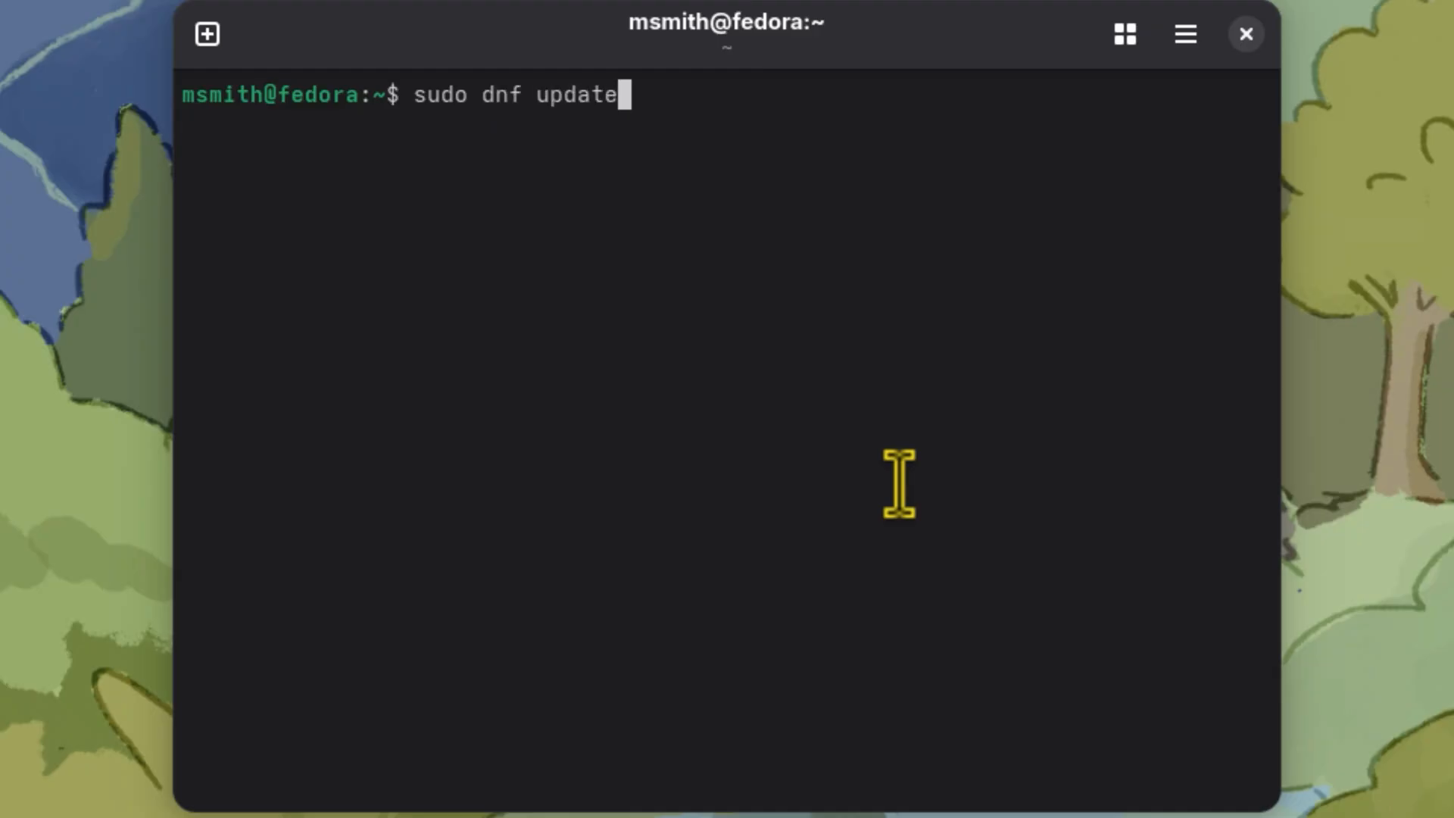
{"action": "key", "text": "Return"}
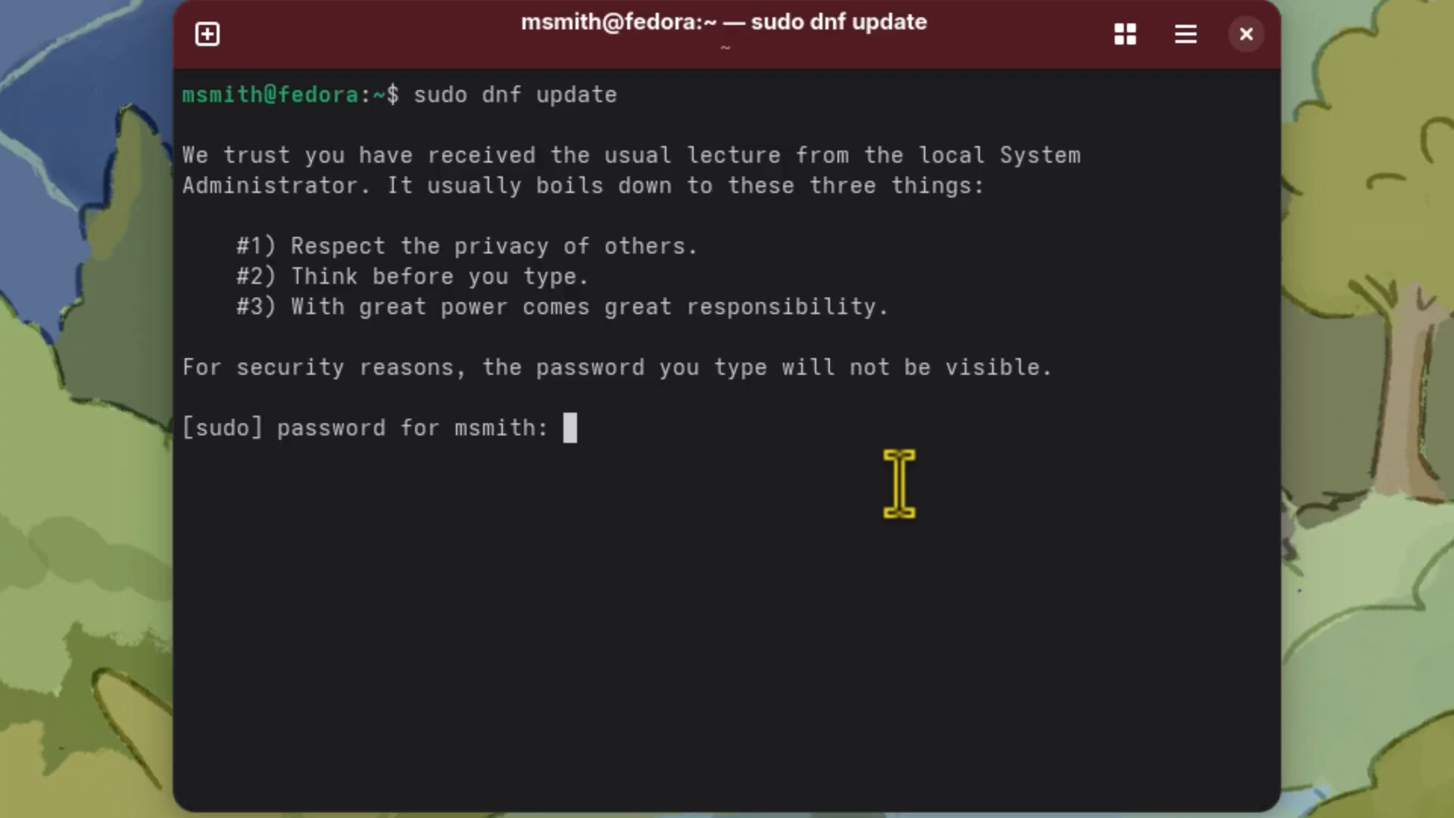
{"action": "key", "text": "Return"}
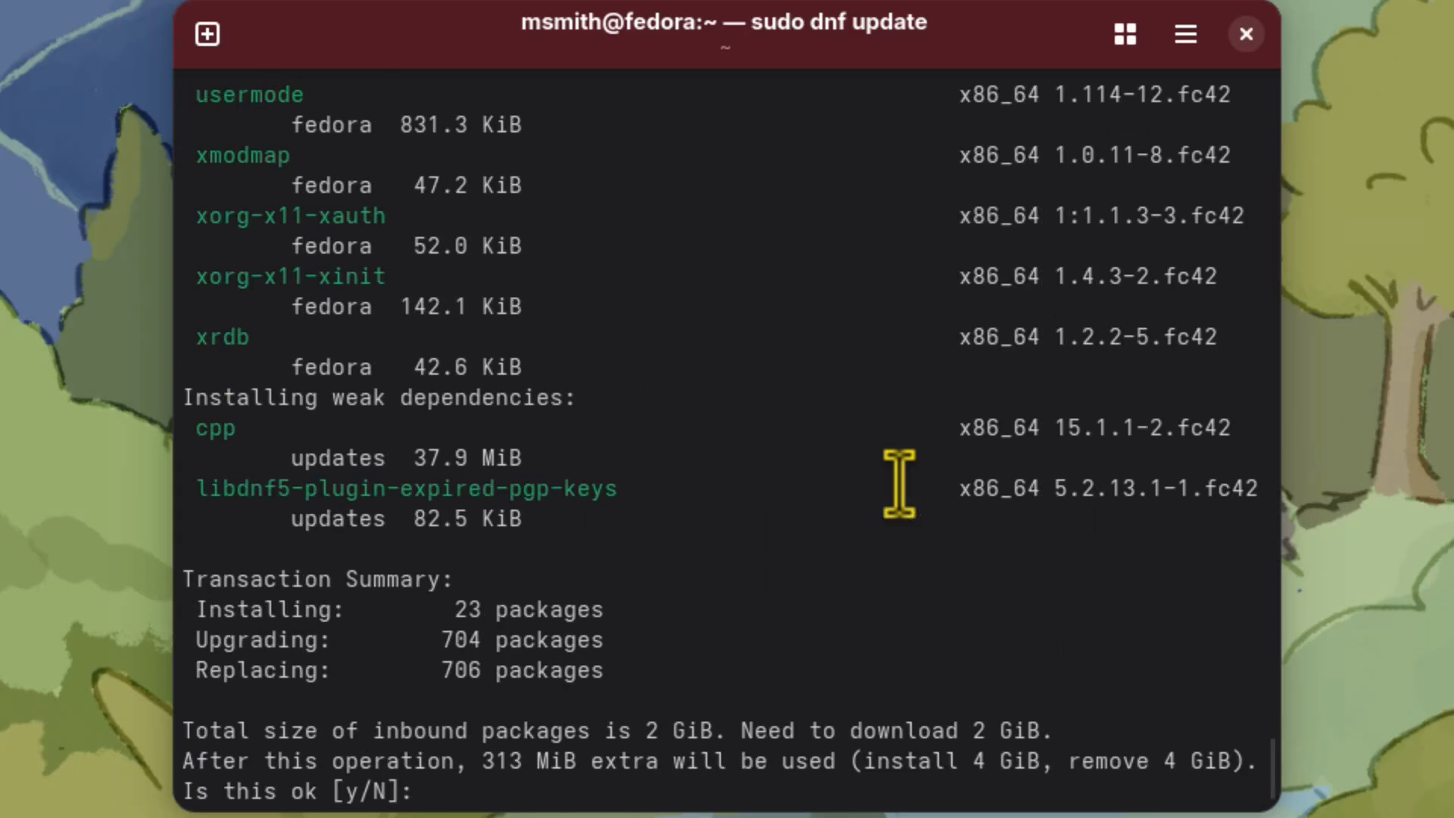
Step: Approve the package updates and the import of the Fedora 42 OpenPGP key with "y"
{"action": "type", "text": "y"}
{"action": "key", "text": "Return"}
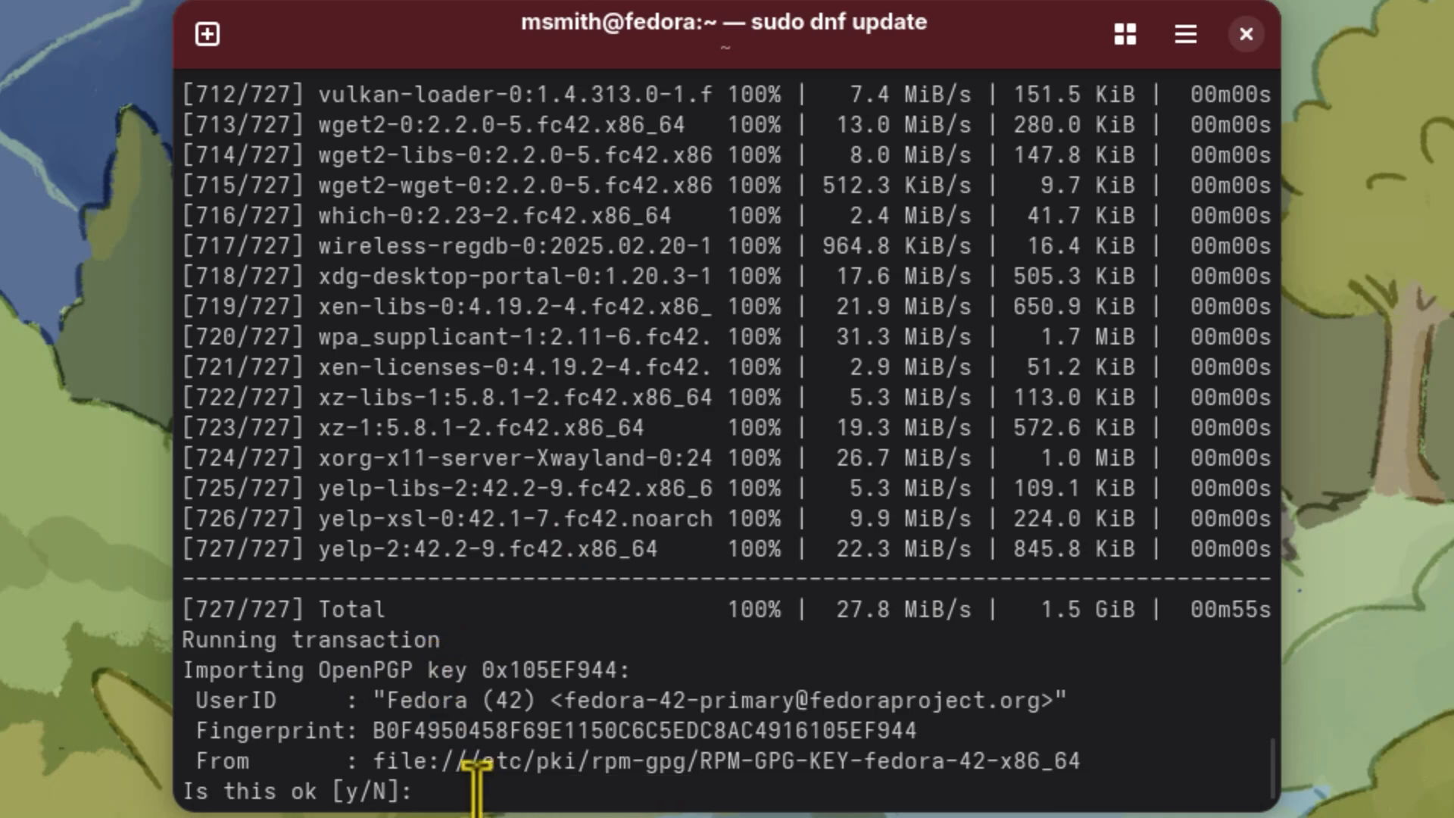
{"action": "left_click", "coordinate": [442, 791]}
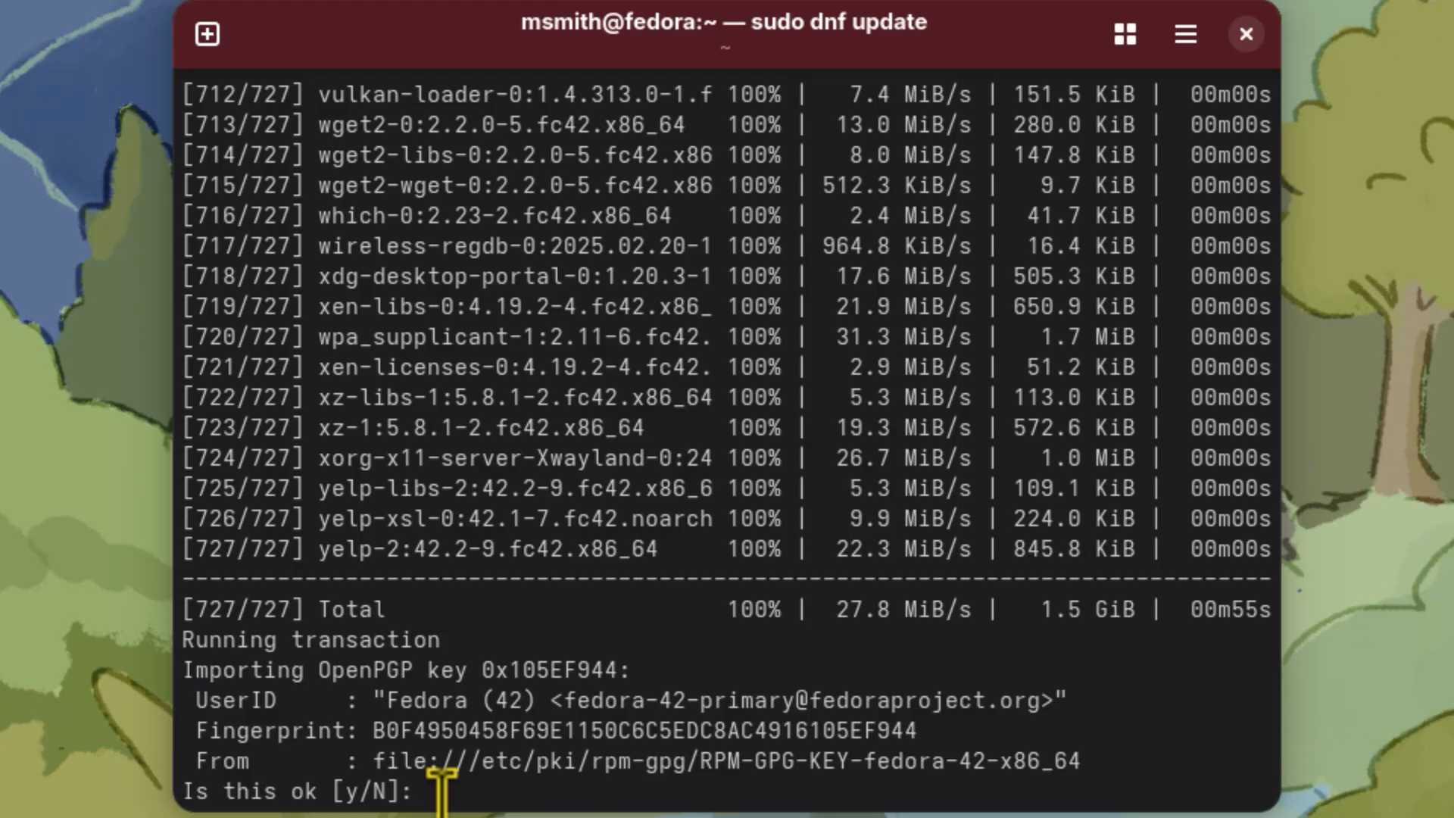
{"action": "type", "text": "y"}
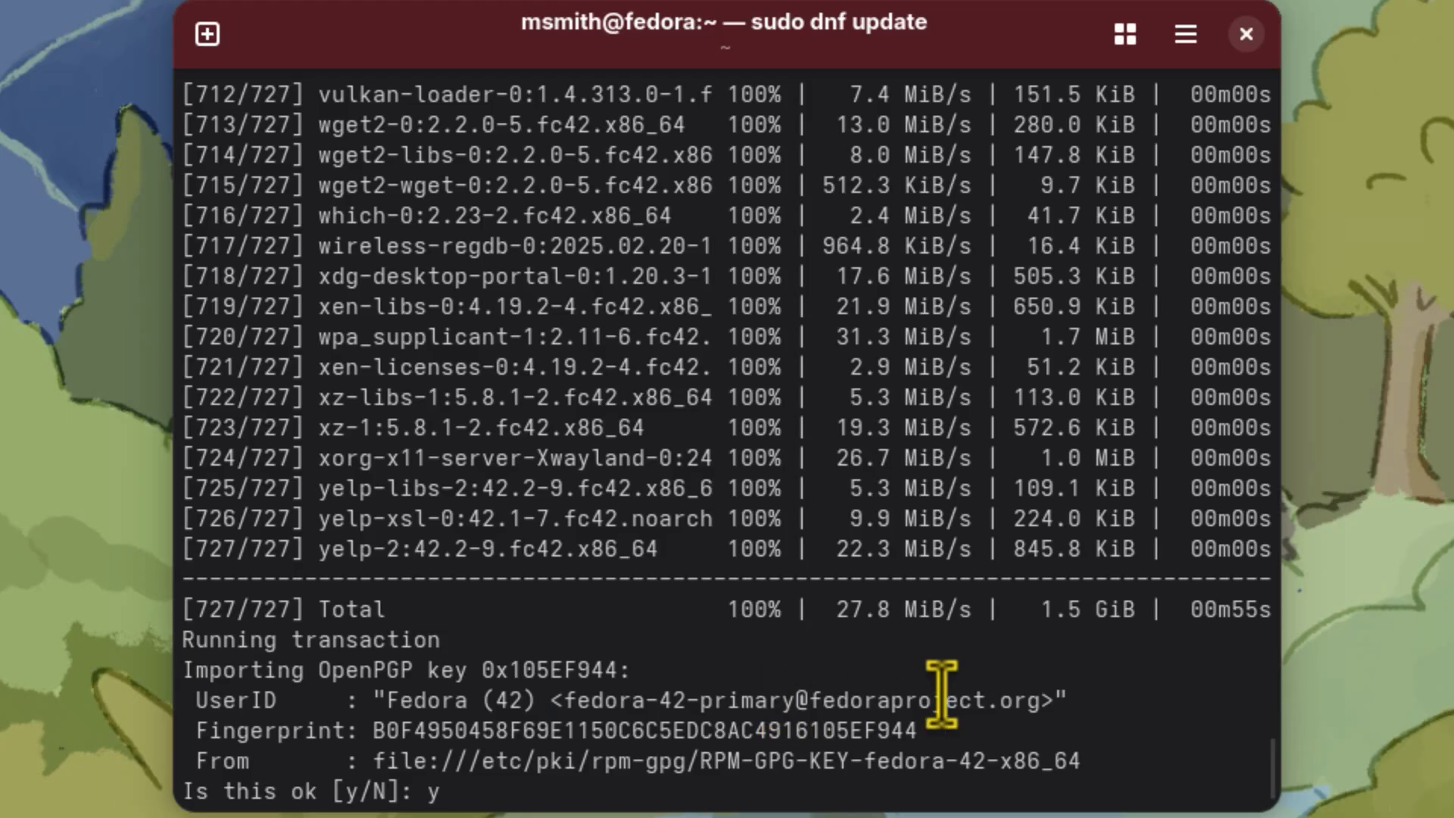
{"action": "left_click", "coordinate": [463, 788]}
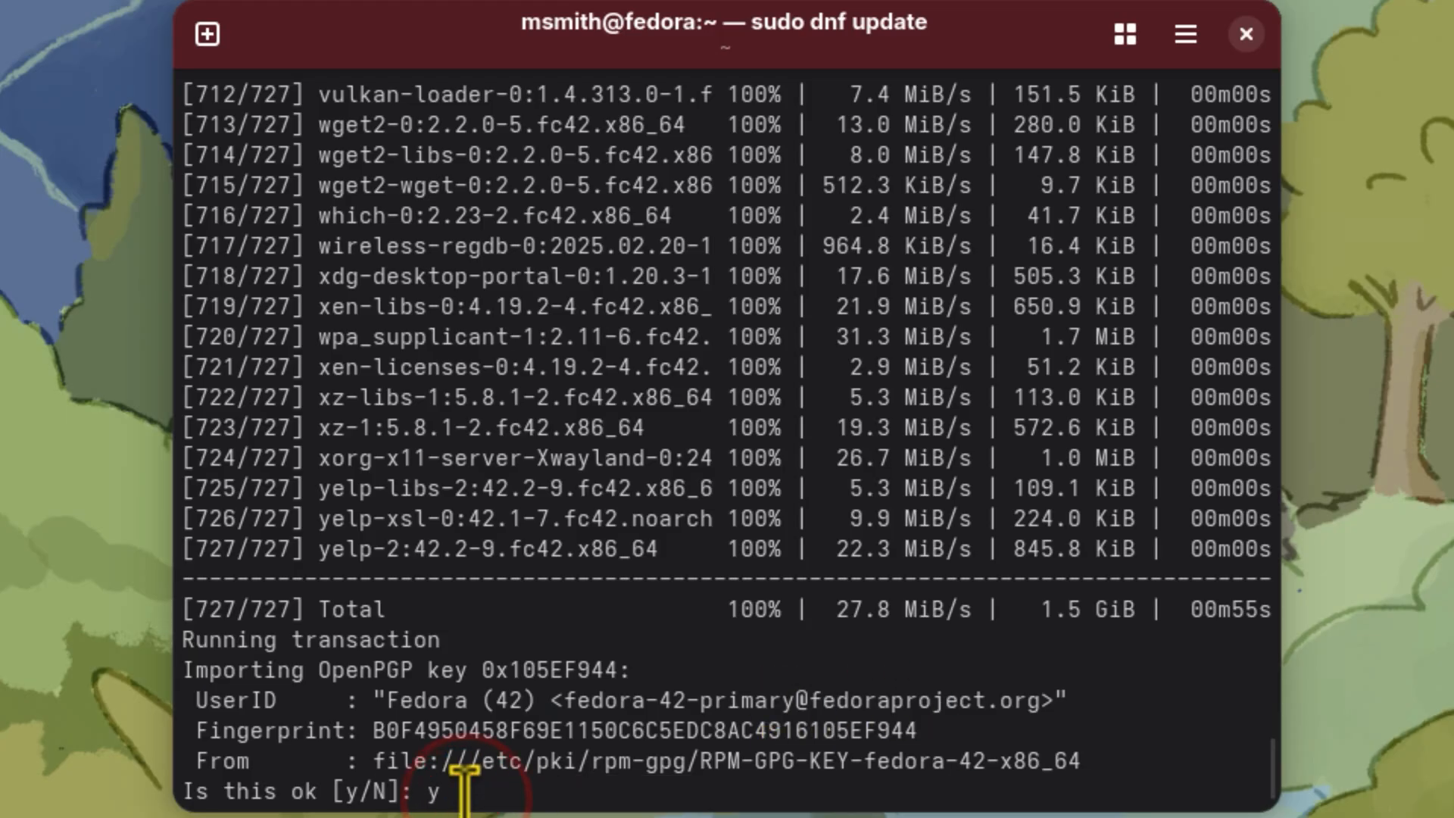
{"action": "key", "text": "Return"}
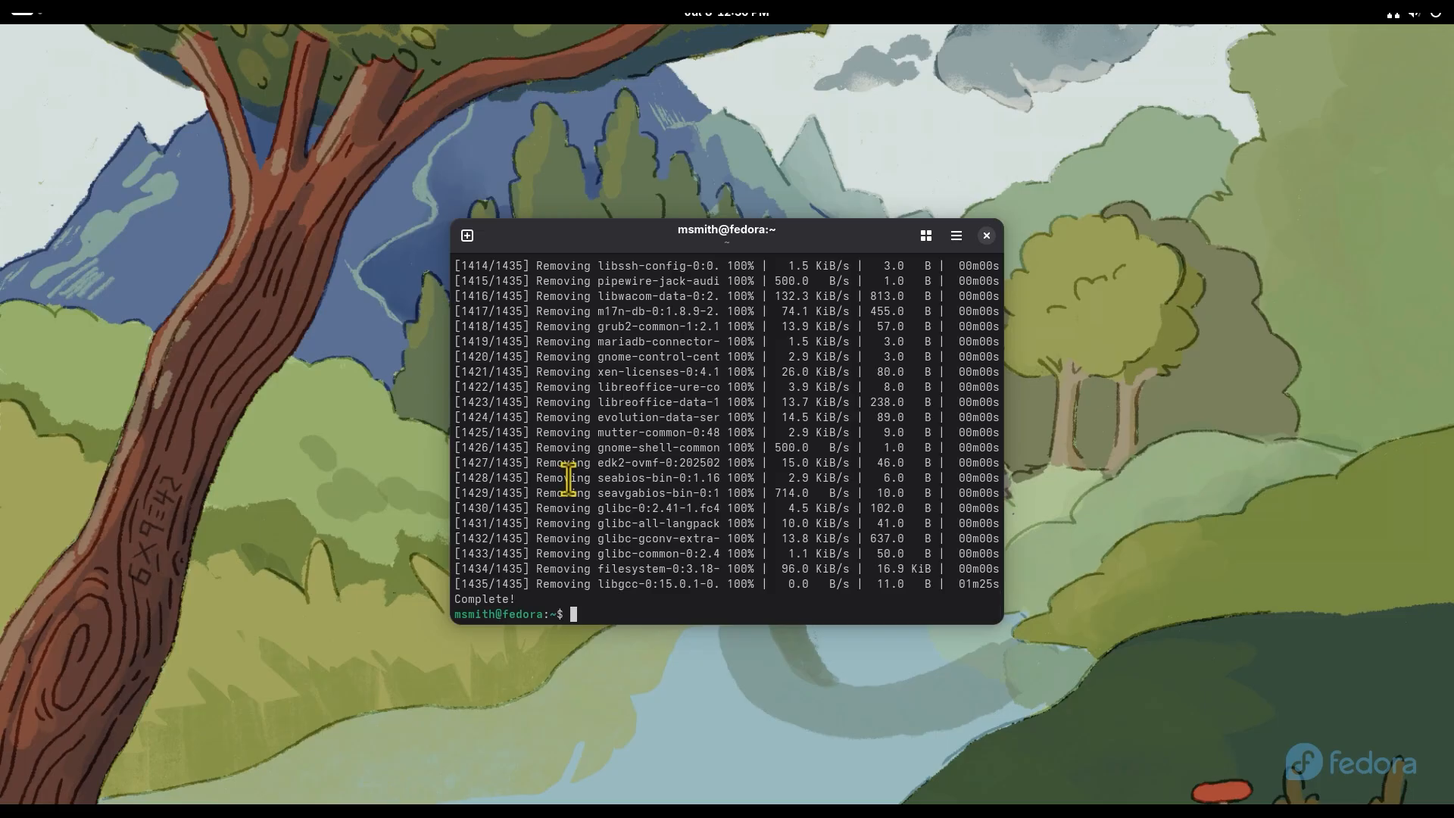
Step: Close the terminal and power off the Fedora virtual machine from within the guest system
{"action": "left_click", "coordinate": [988, 238]}
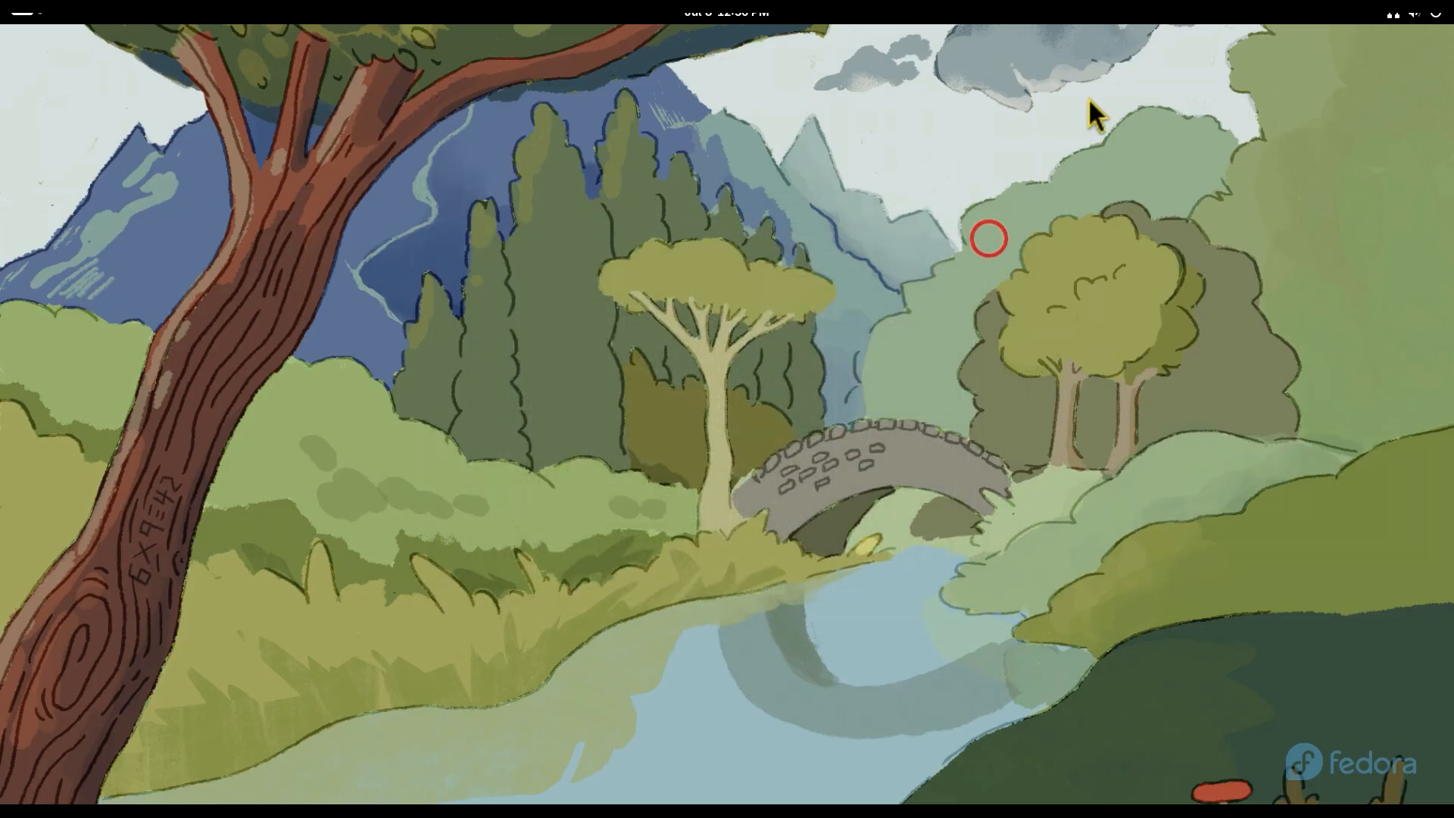
{"action": "left_click", "coordinate": [1431, 13]}
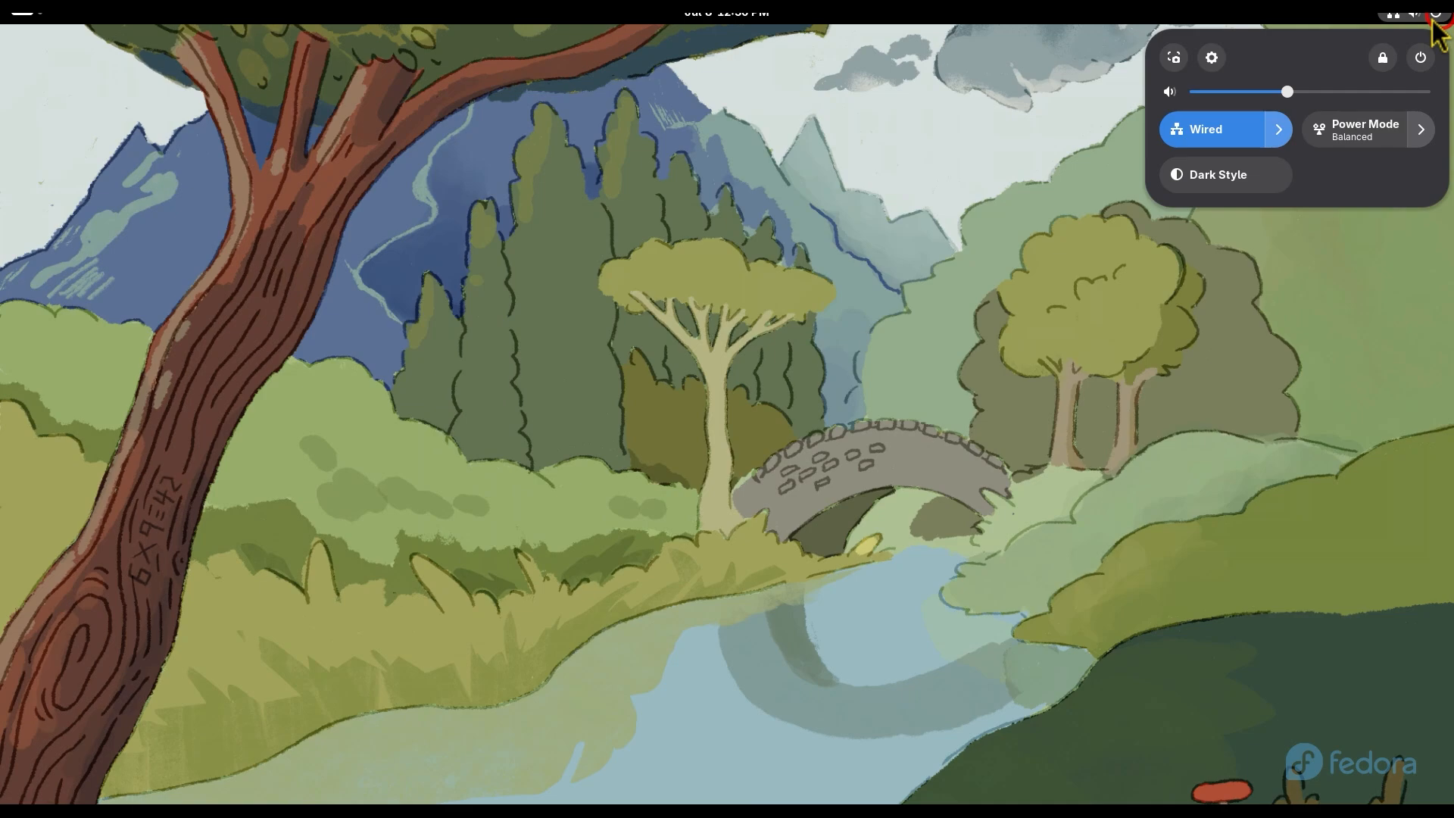
{"action": "left_click", "coordinate": [1419, 58]}
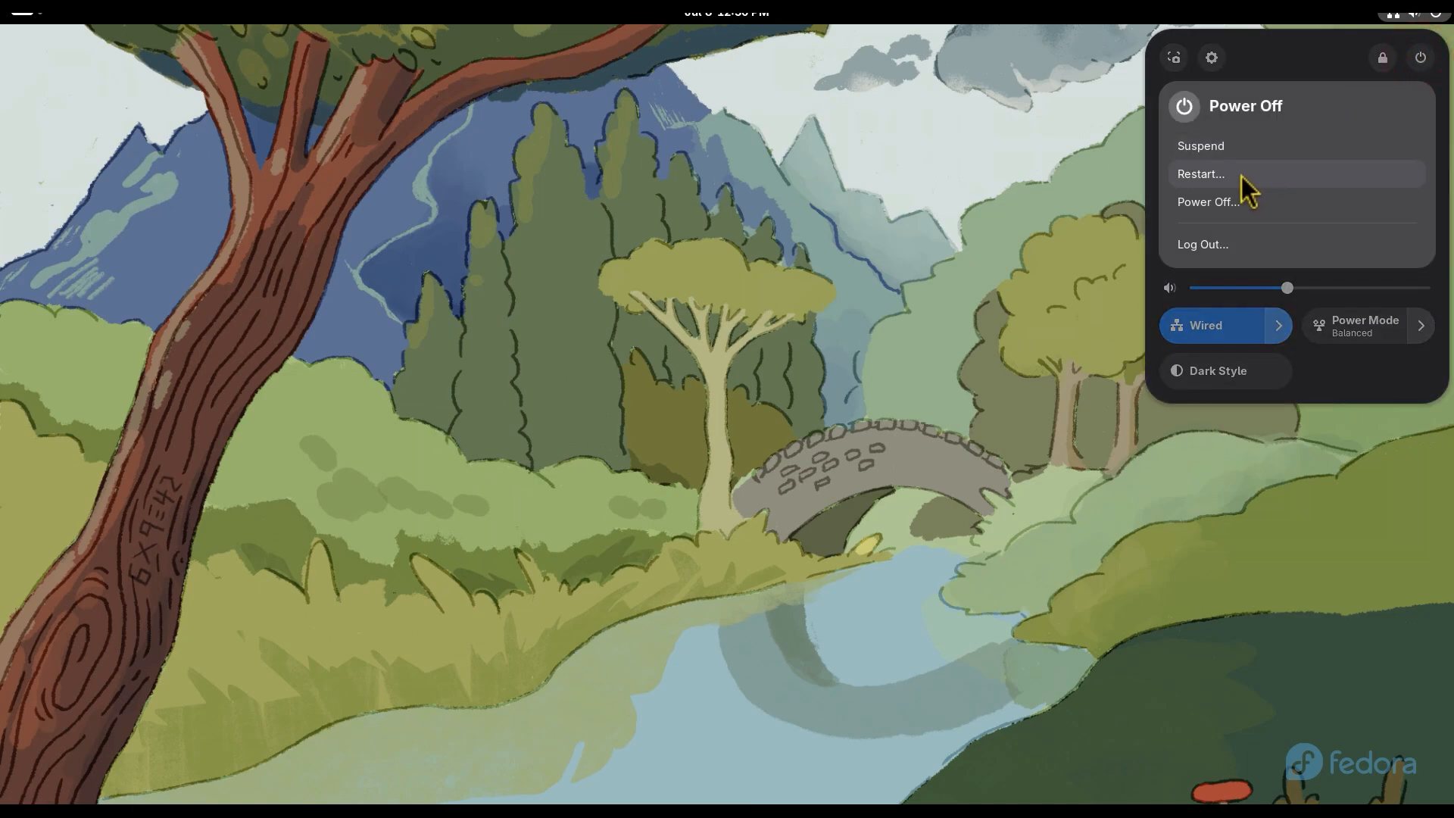
{"action": "left_click", "coordinate": [1219, 204]}
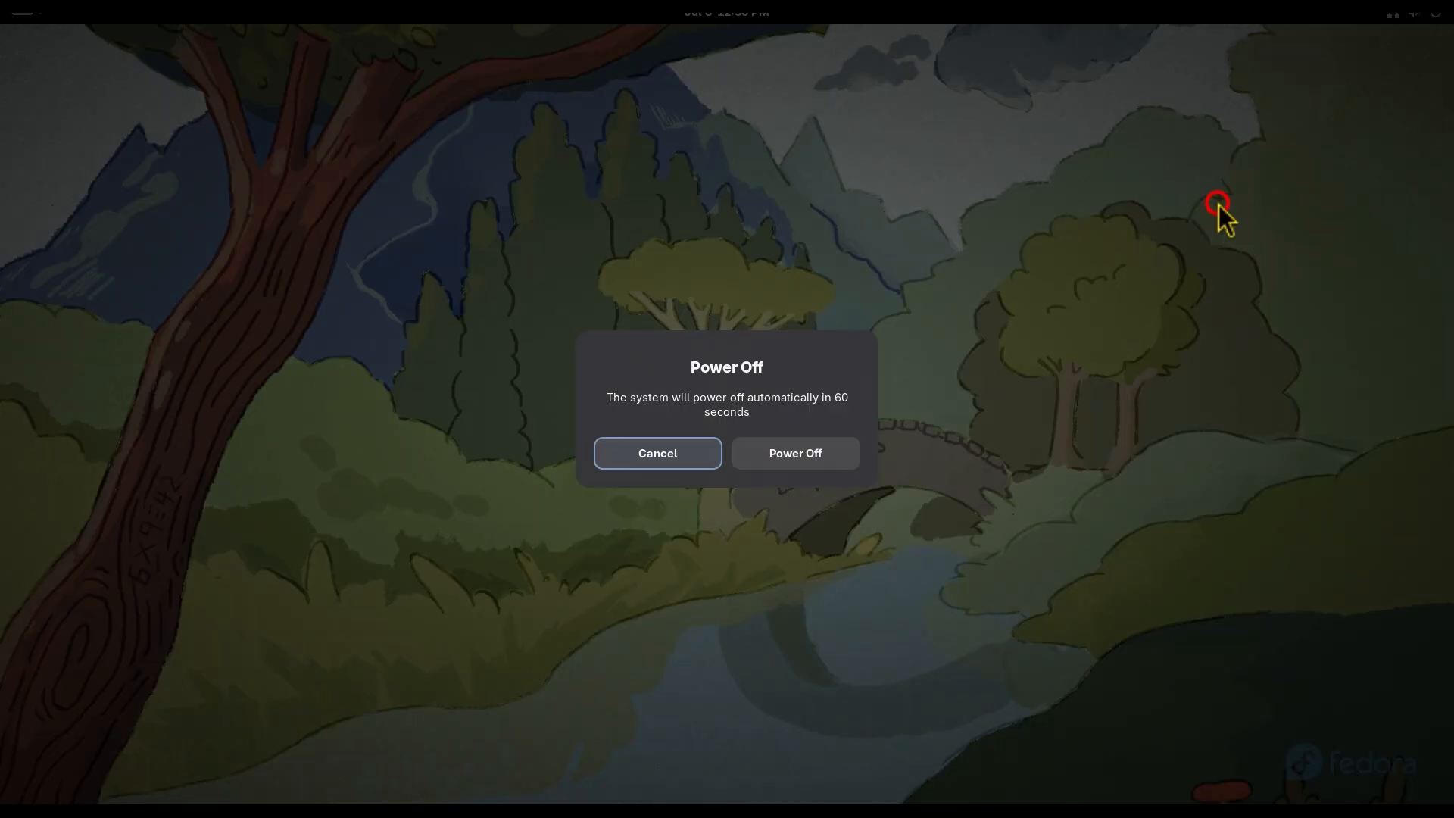
{"action": "left_click", "coordinate": [816, 456]}
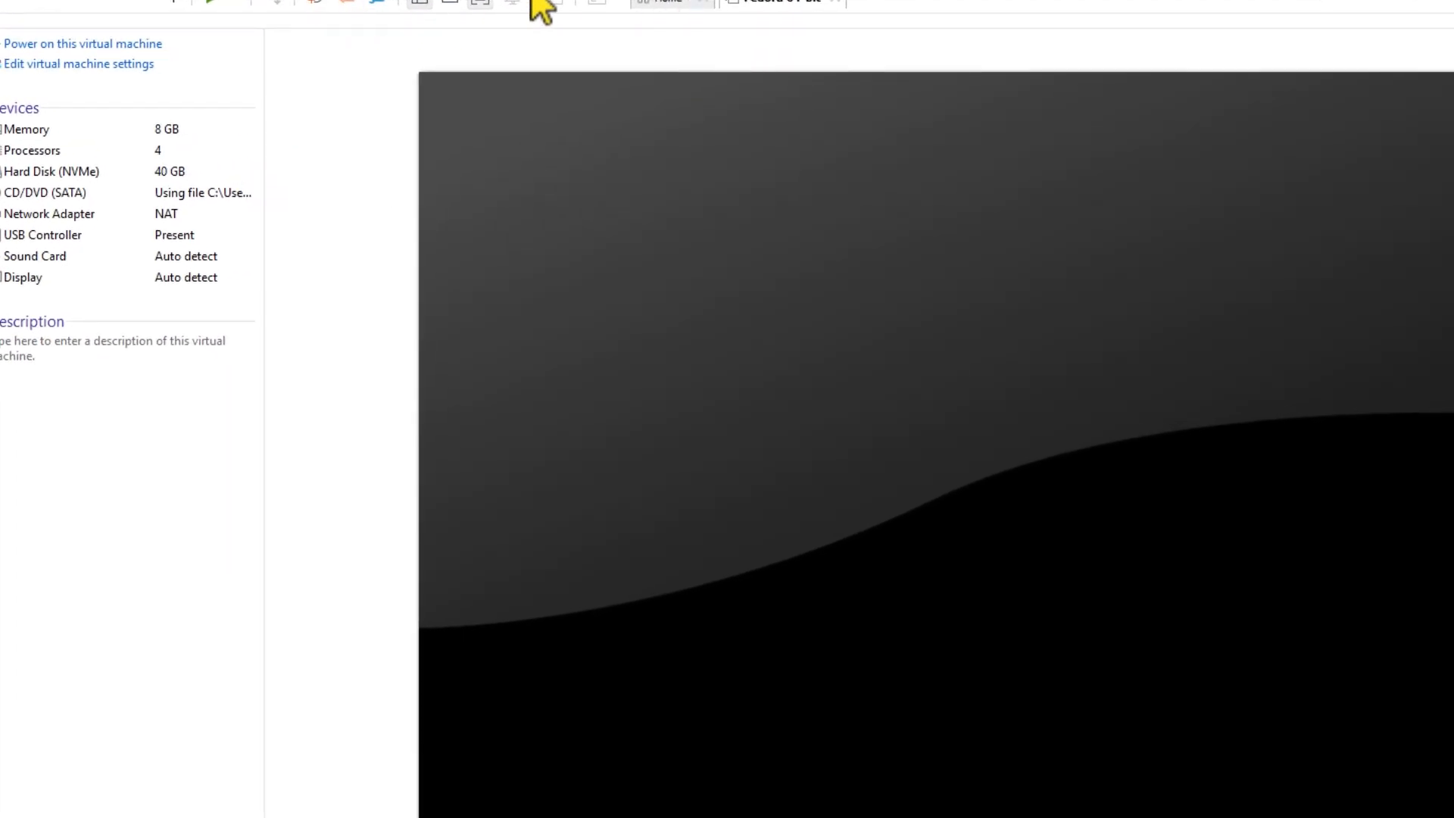
Step: Exit full screen mode and take a snapshot of the Fedora 64-bit virtual machine named "Fresh Install and Updated 7-8-25"
{"action": "left_click", "coordinate": [483, 4]}
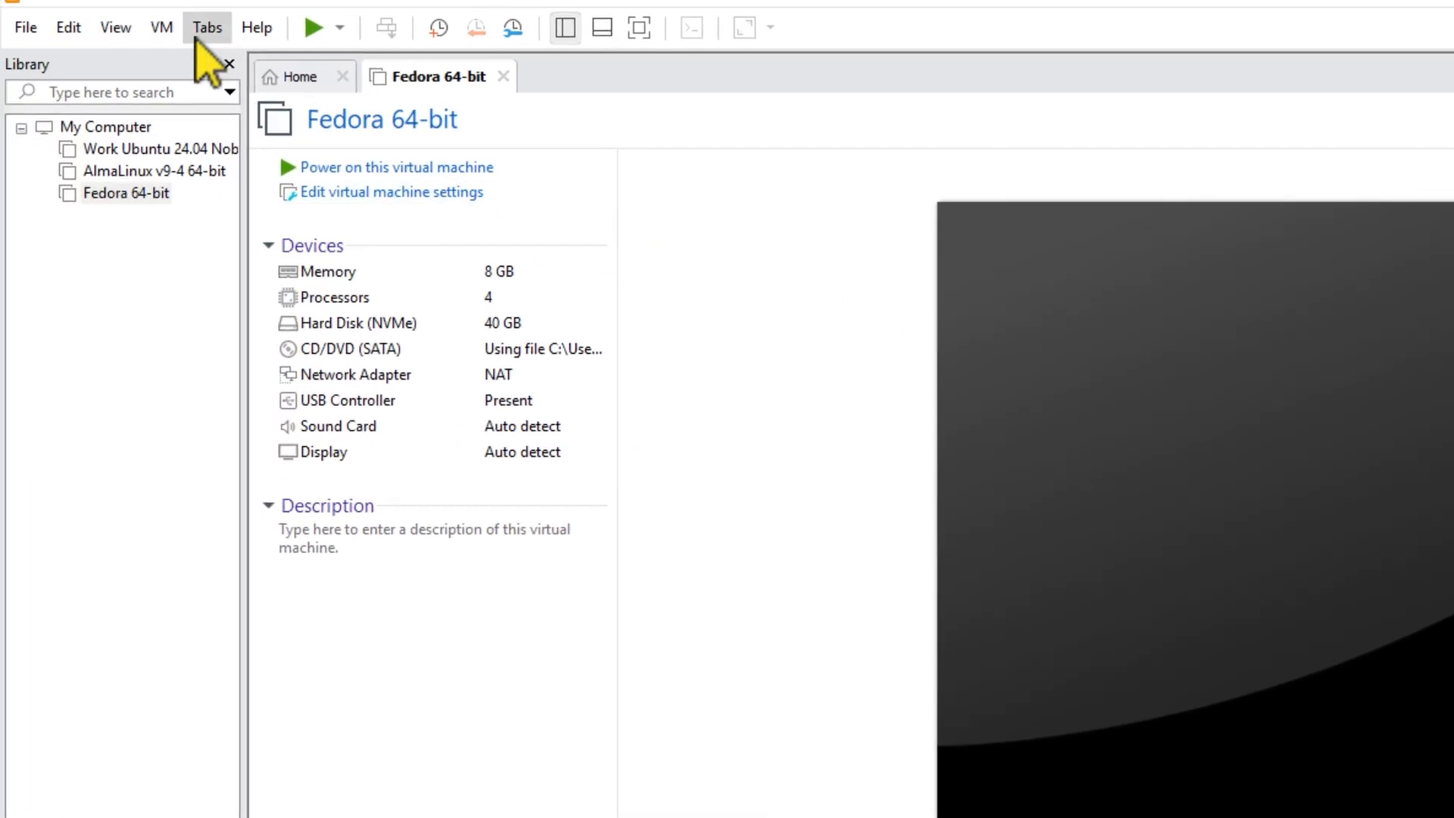
{"action": "left_click", "coordinate": [165, 27]}
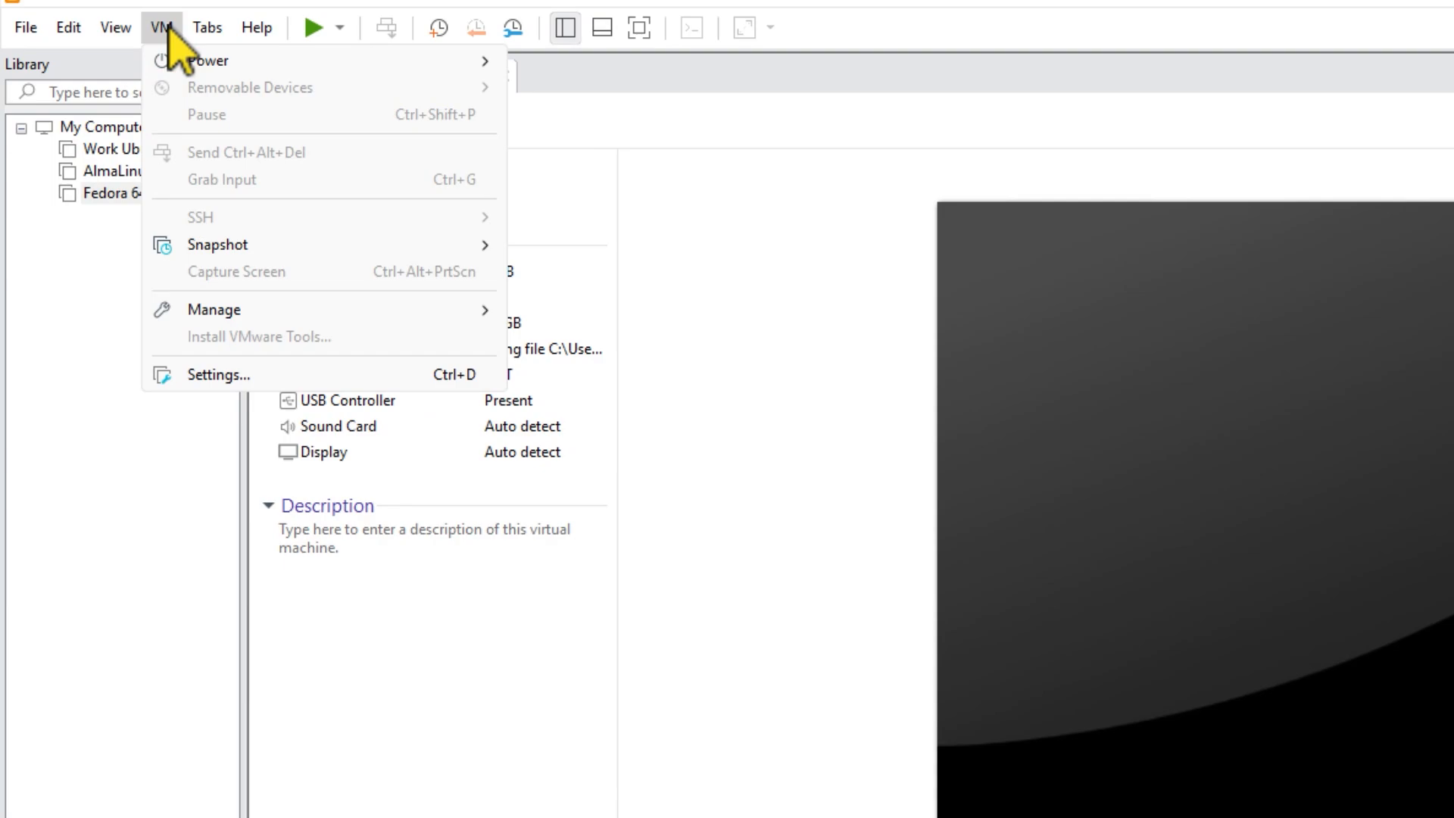
{"action": "mouse_move", "coordinate": [249, 253]}
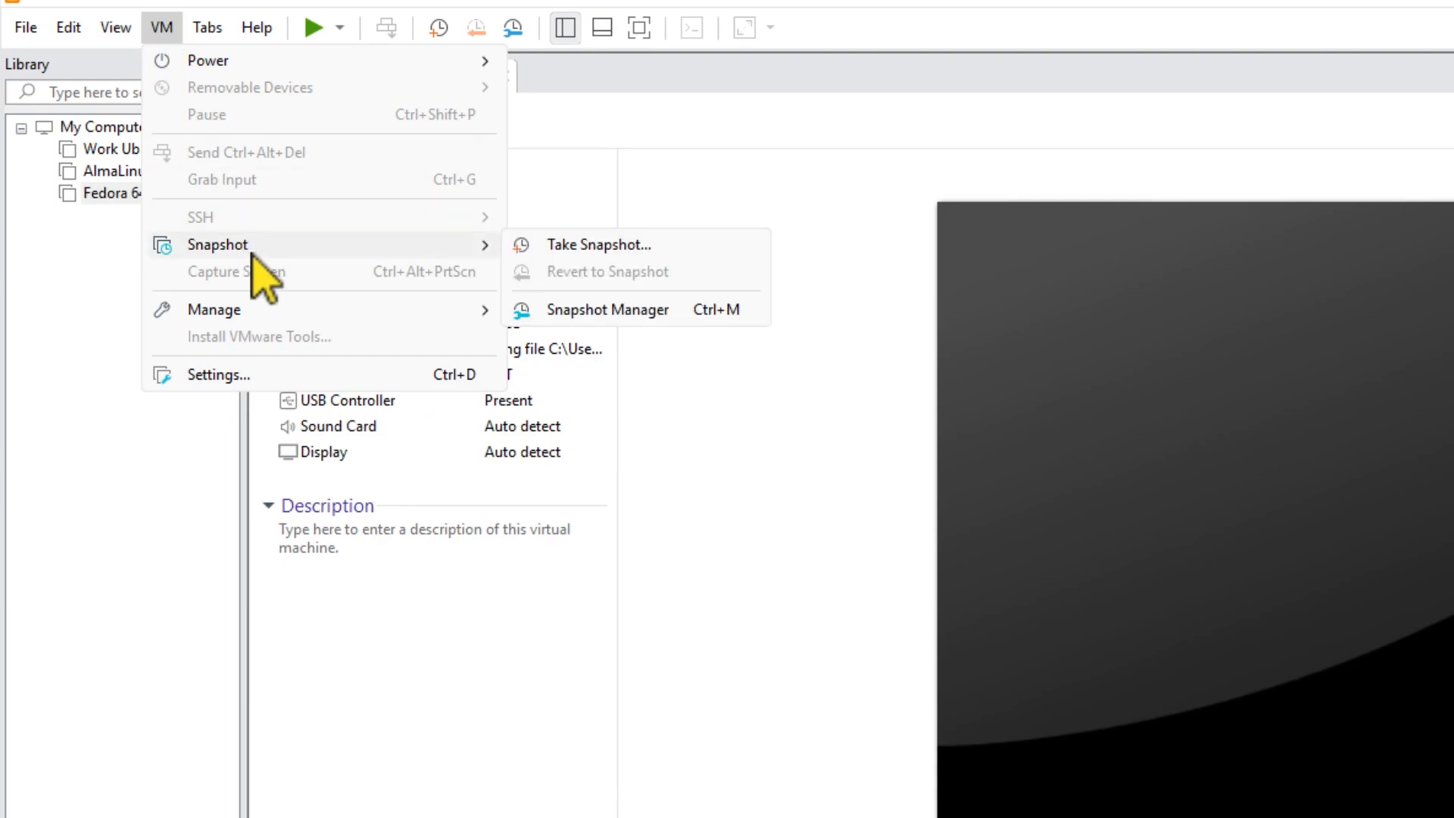
{"action": "left_click", "coordinate": [600, 246]}
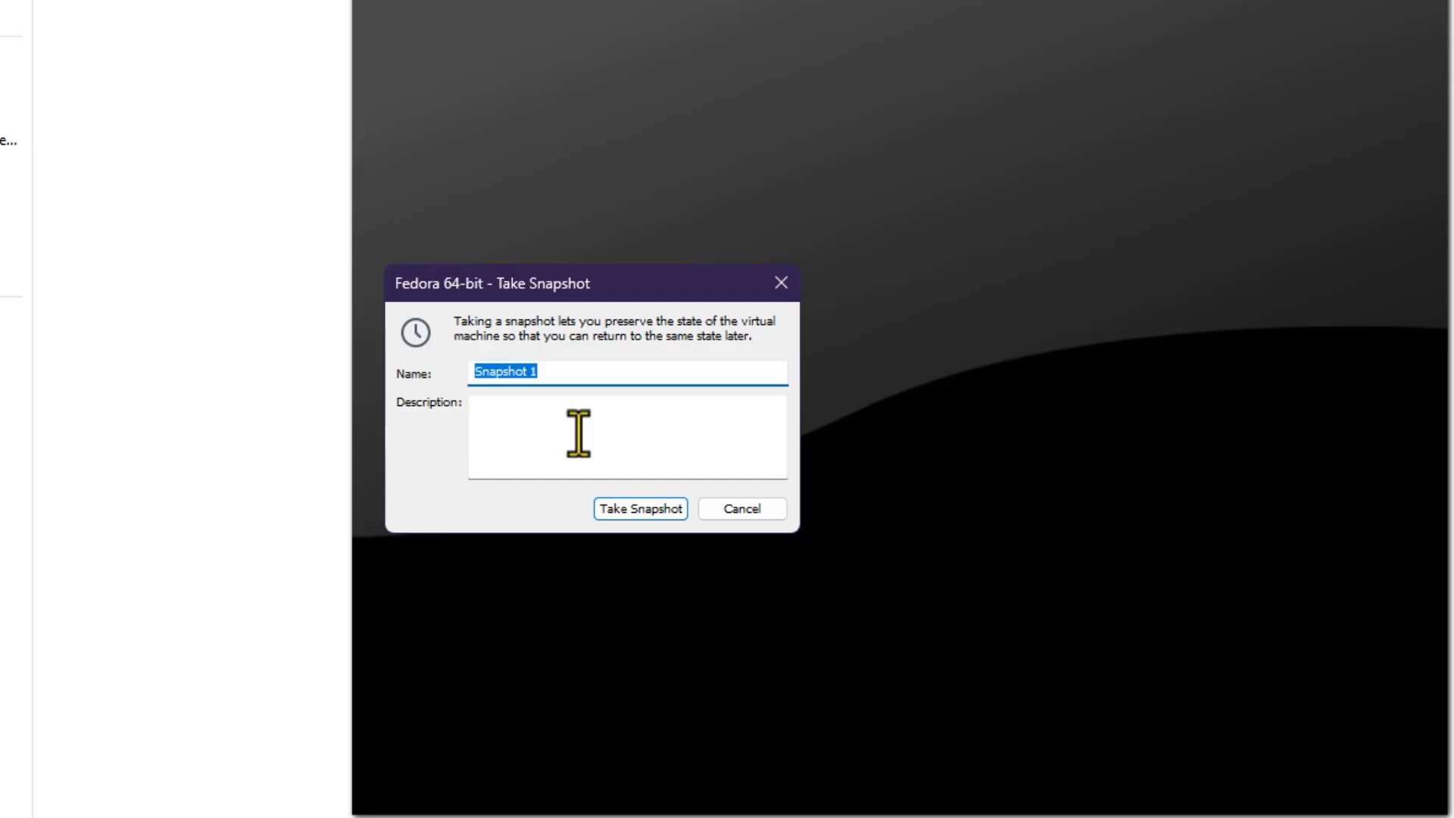
{"action": "type", "text": "Fresh Install a"}
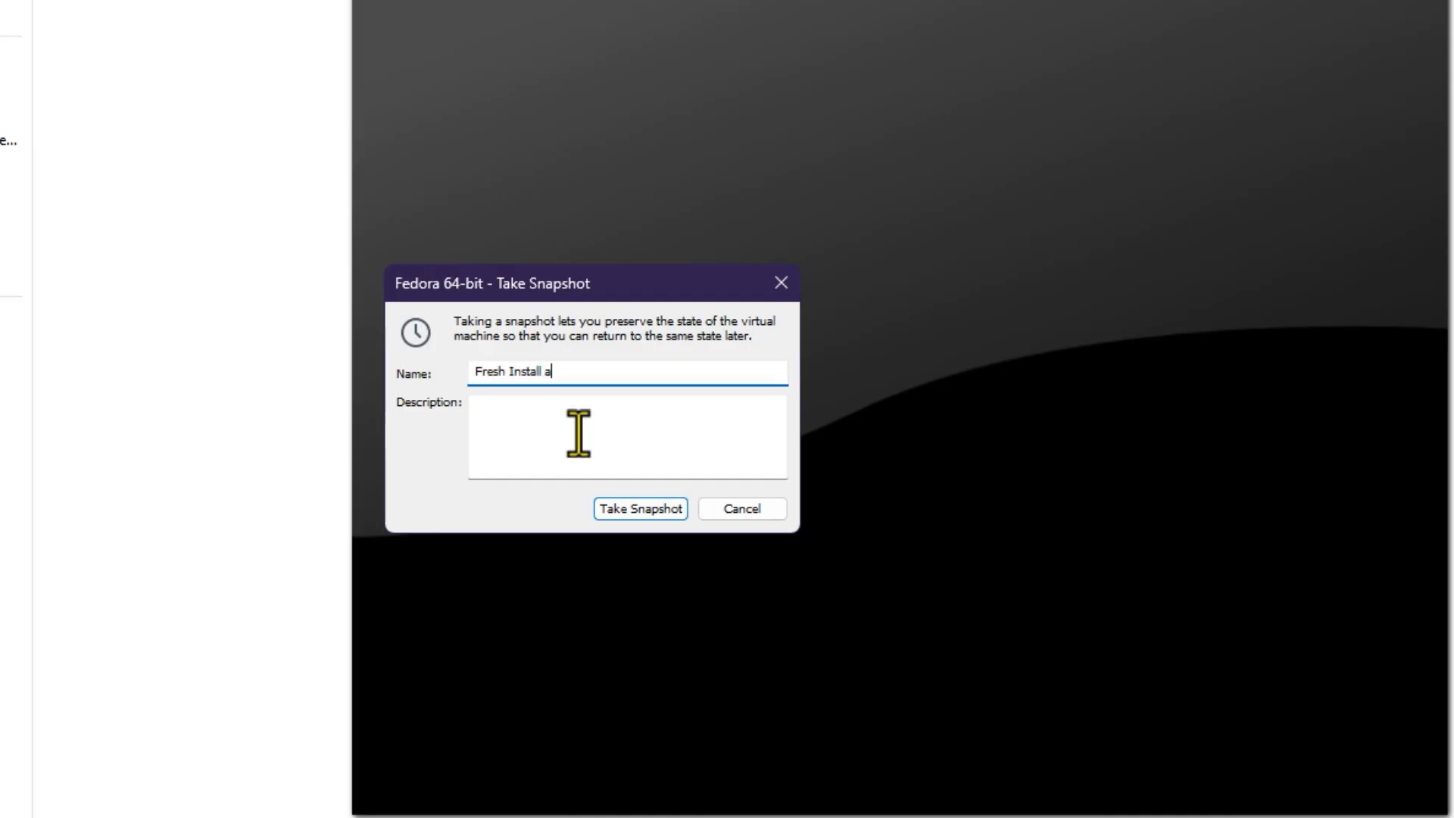
{"action": "type", "text": "nd Updated 7-8-25"}
{"action": "left_click", "coordinate": [621, 506]}
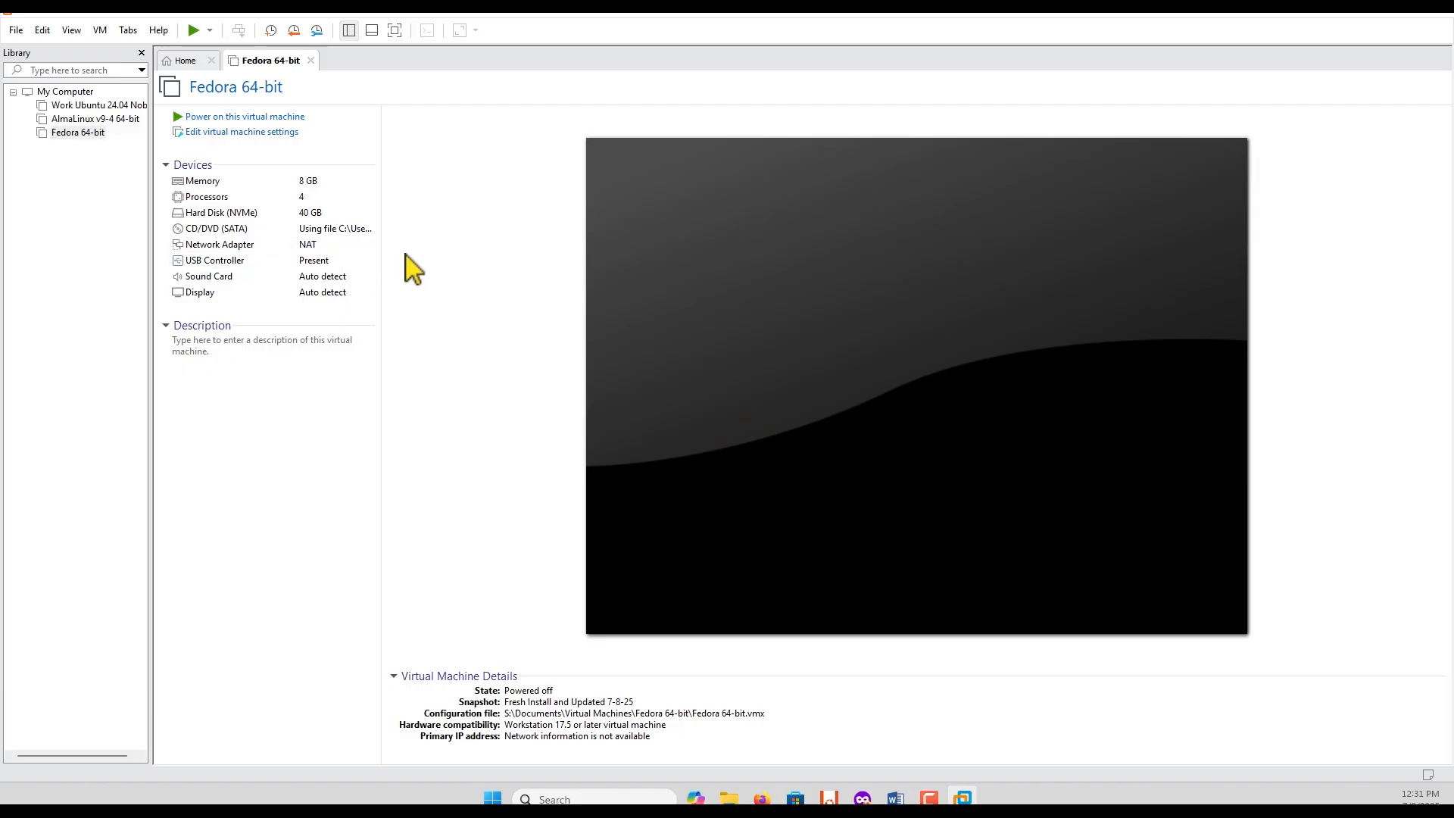
{"action": "left_click", "coordinate": [99, 30]}
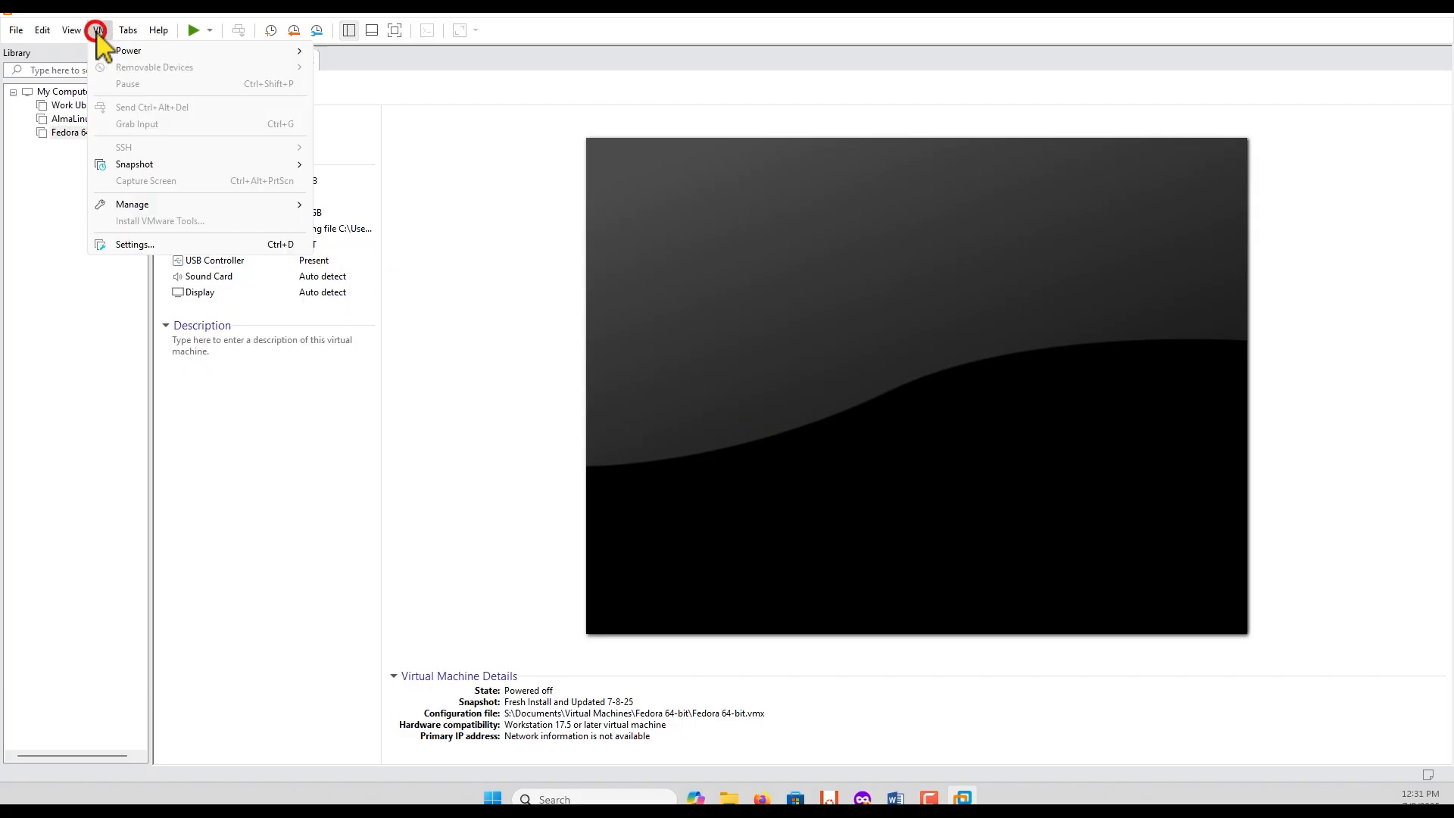
{"action": "mouse_move", "coordinate": [162, 166]}
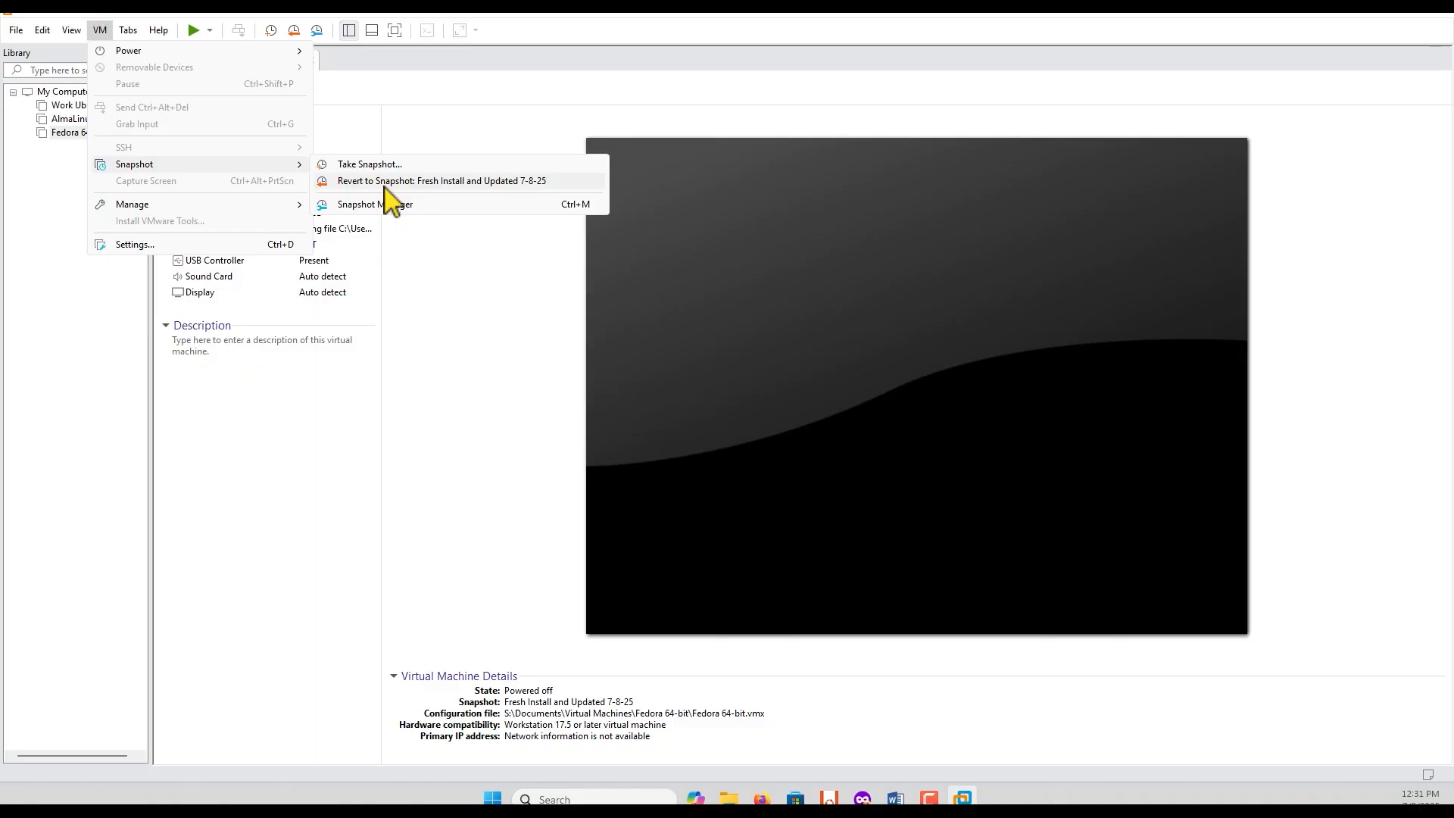
{"action": "left_click", "coordinate": [447, 97]}
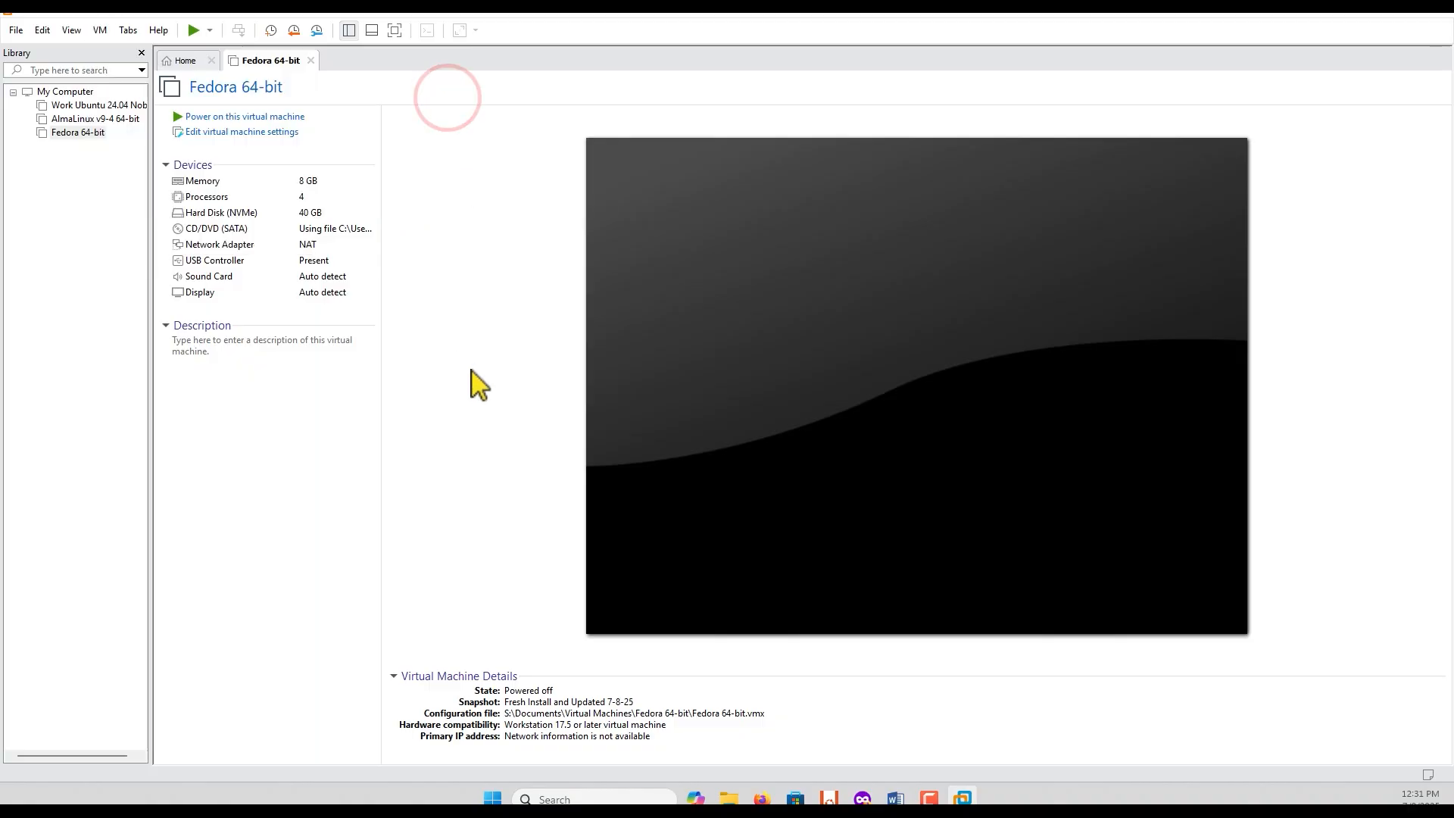